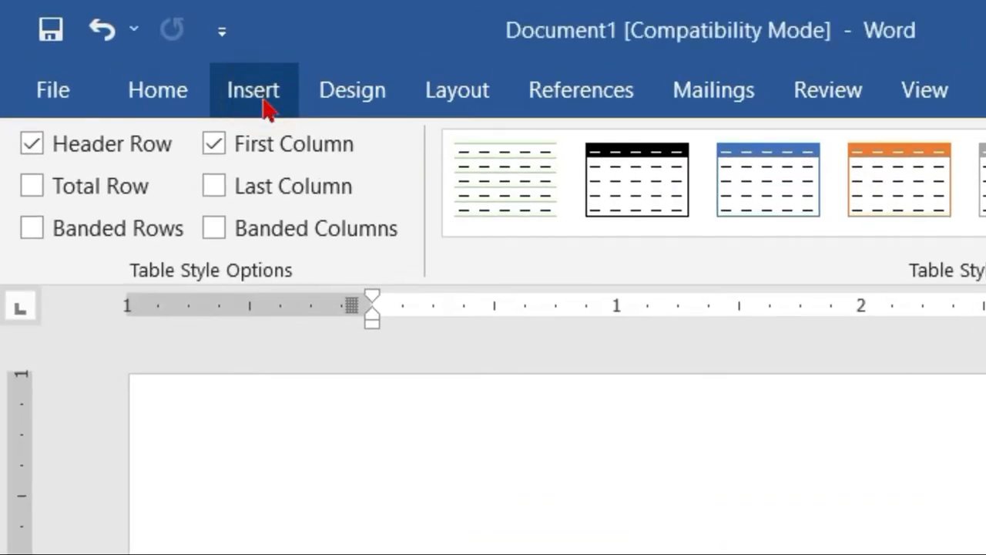
{"action": "left_click", "coordinate": [245, 92]}
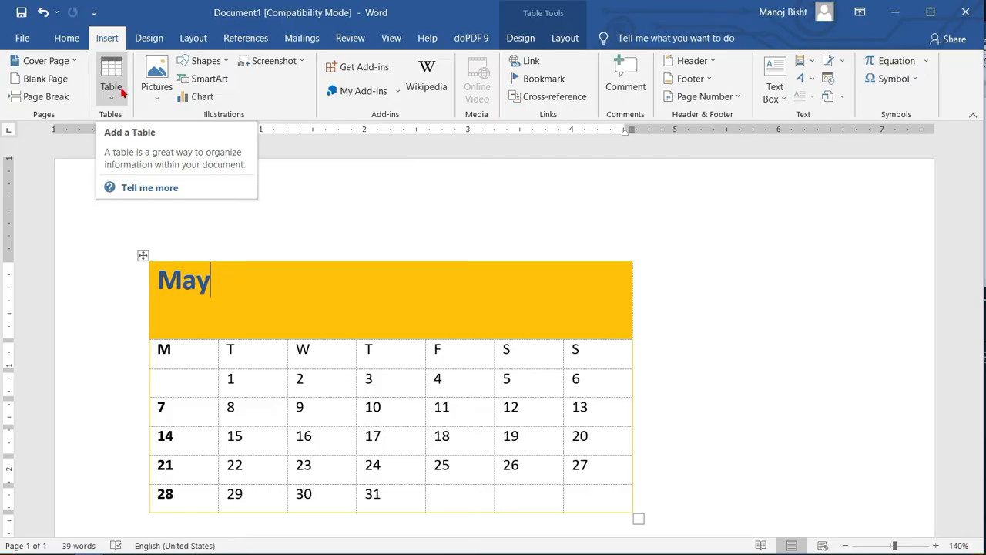
{"action": "left_click", "coordinate": [77, 64]}
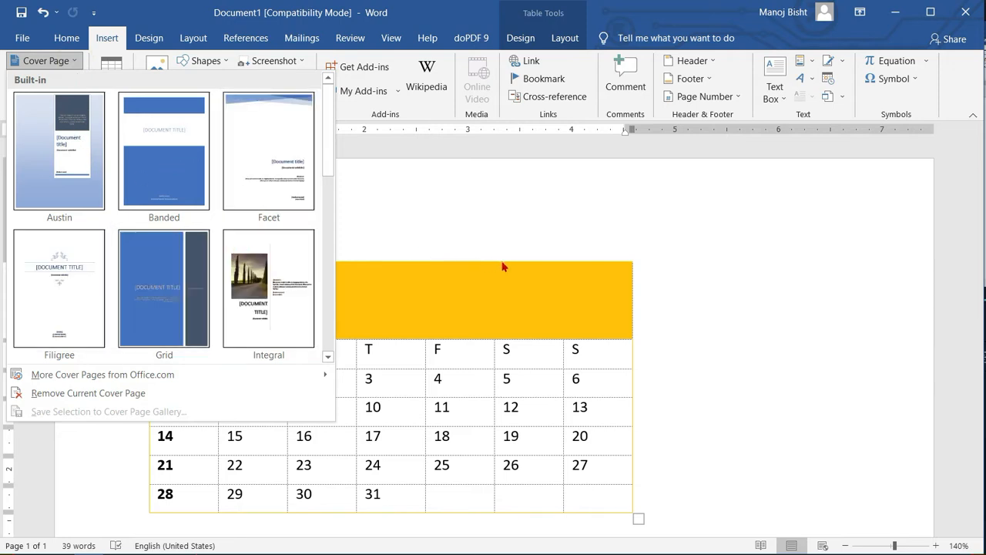
{"action": "left_click", "coordinate": [692, 278]}
{"action": "scroll", "coordinate": [663, 276], "scroll_direction": "down", "scroll_amount": 3}
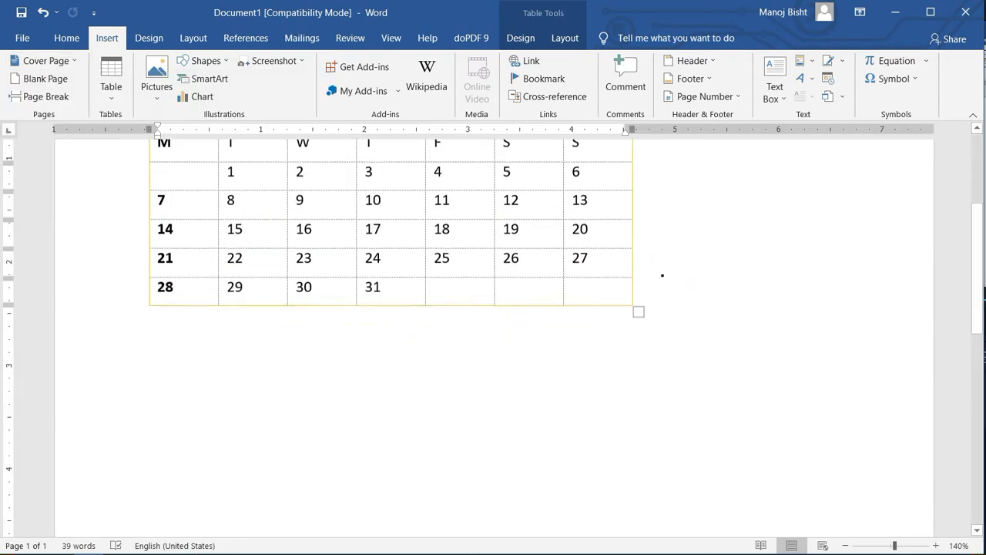
{"action": "scroll", "coordinate": [352, 305], "scroll_direction": "down", "scroll_amount": 2}
{"action": "left_click", "coordinate": [229, 264]}
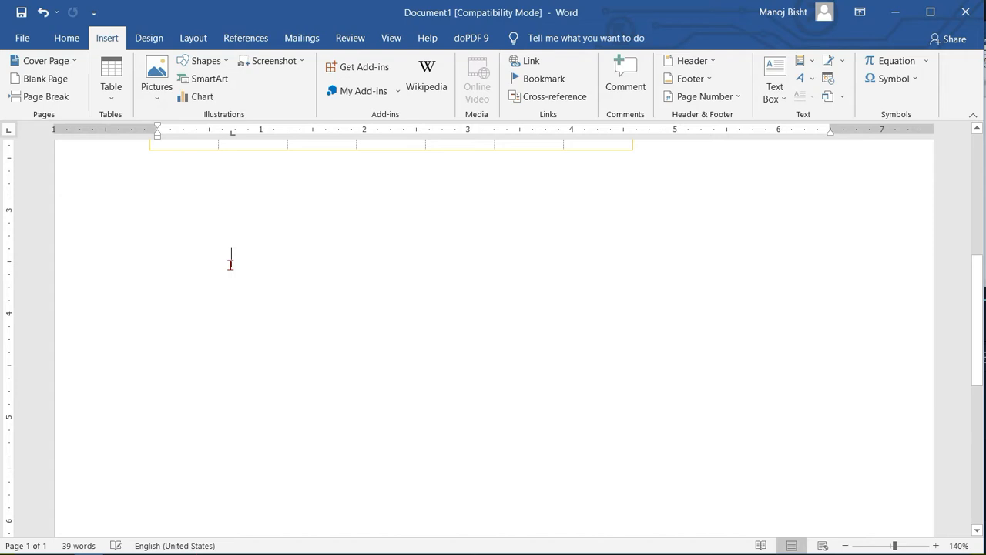
{"action": "scroll", "coordinate": [230, 265], "scroll_direction": "up", "scroll_amount": 2}
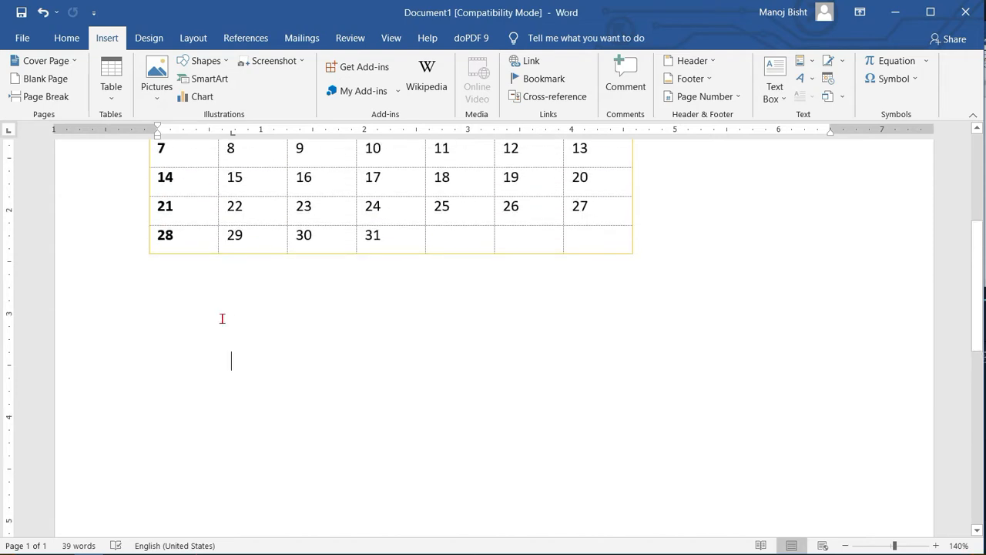
- Create a new blank document and insert the built-in Grid cover page
{"action": "key", "text": "ctrl+n"}
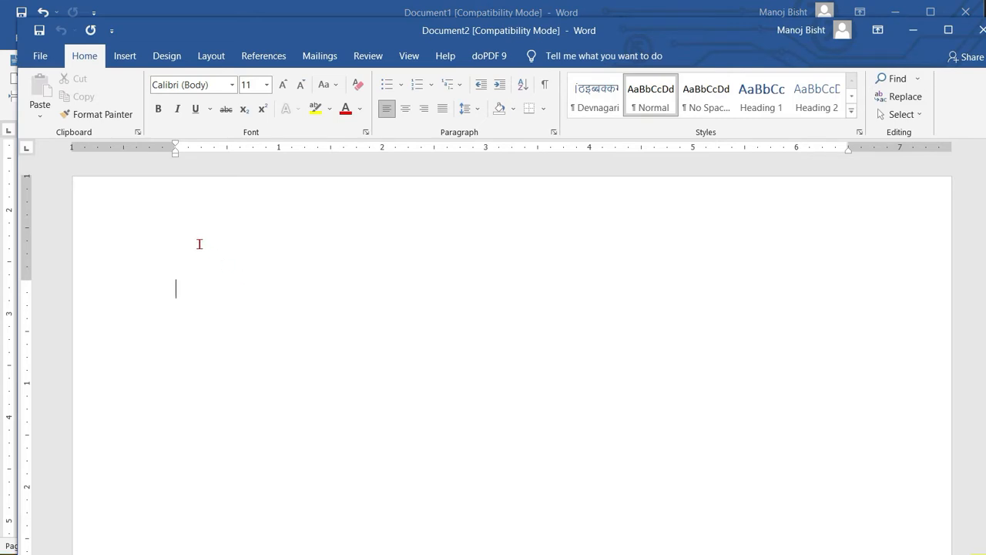
{"action": "left_click", "coordinate": [114, 57]}
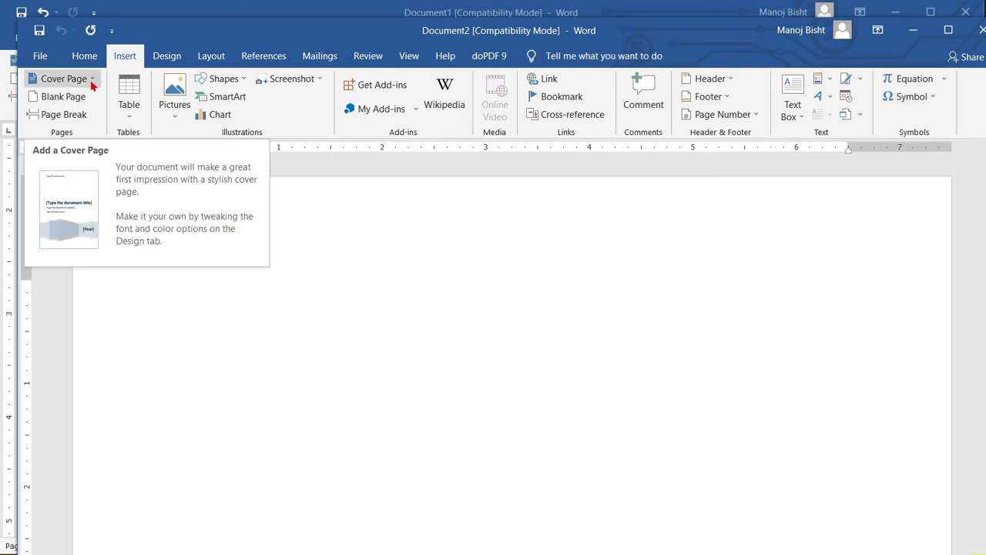
{"action": "left_click", "coordinate": [92, 80]}
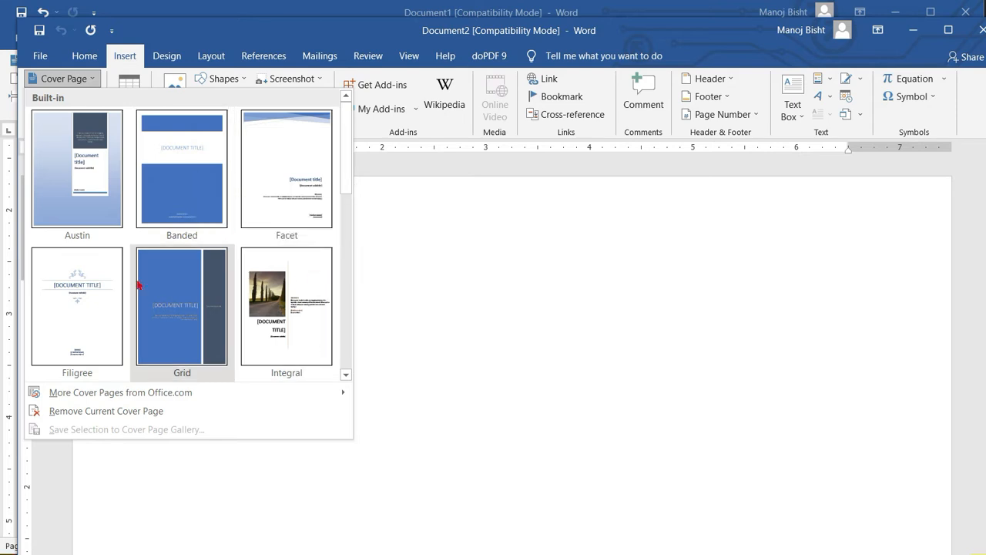
{"action": "left_click", "coordinate": [190, 306]}
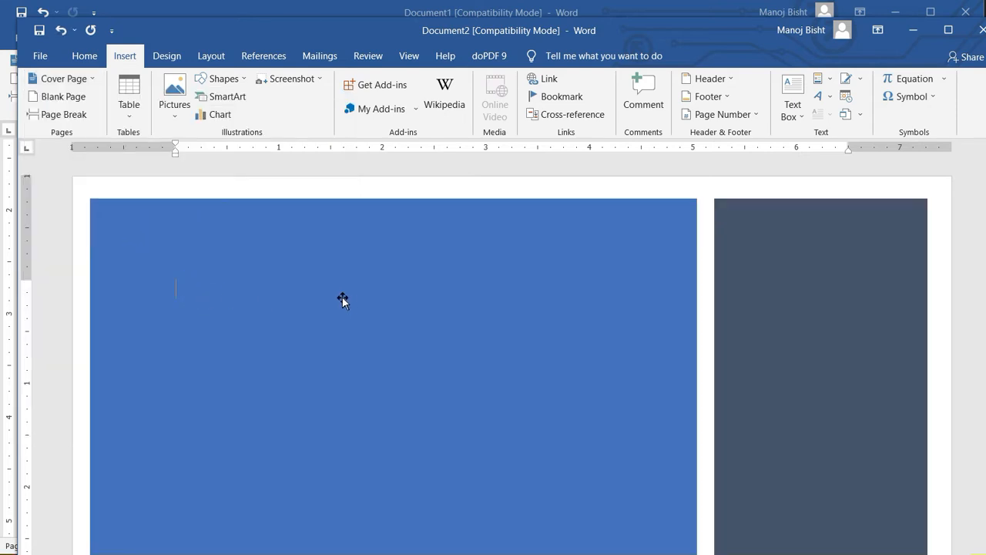
- Replace the document title placeholder on the cover page with "HIMALAYAN CULTURE"
{"action": "scroll", "coordinate": [349, 296], "scroll_direction": "down", "scroll_amount": 2, "text": "ctrl"}
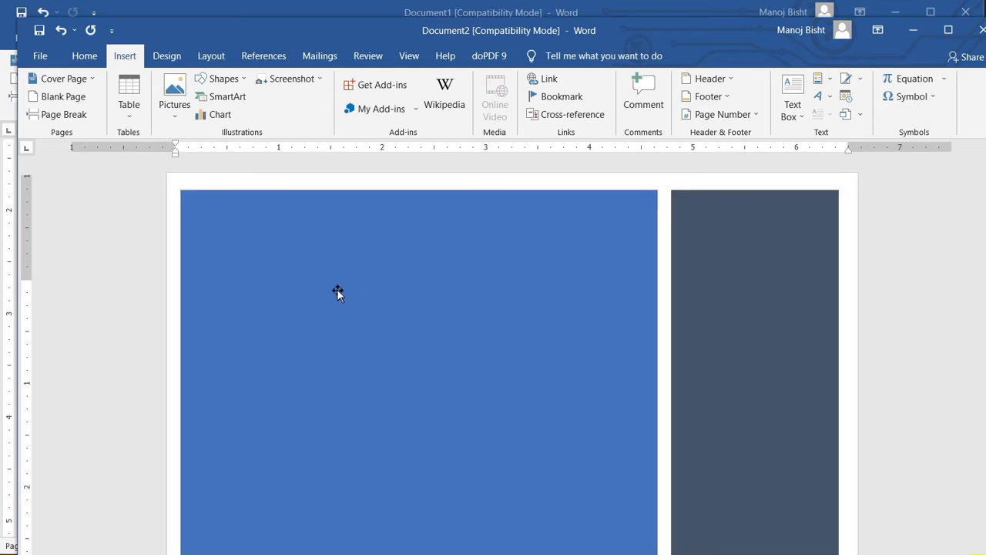
{"action": "scroll", "coordinate": [358, 295], "scroll_direction": "down", "scroll_amount": 5}
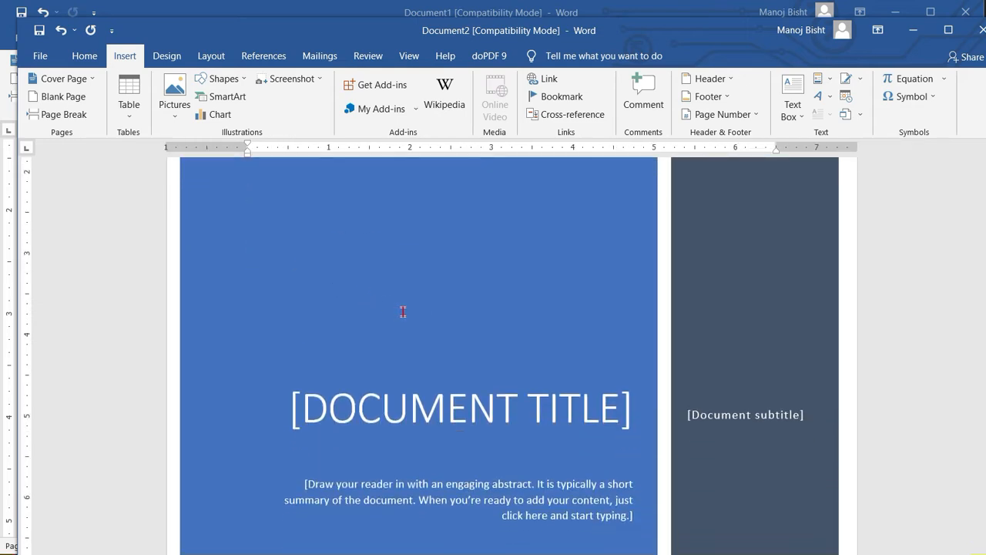
{"action": "scroll", "coordinate": [467, 317], "scroll_direction": "up", "scroll_amount": 2}
{"action": "scroll", "coordinate": [466, 317], "scroll_direction": "down", "scroll_amount": 1}
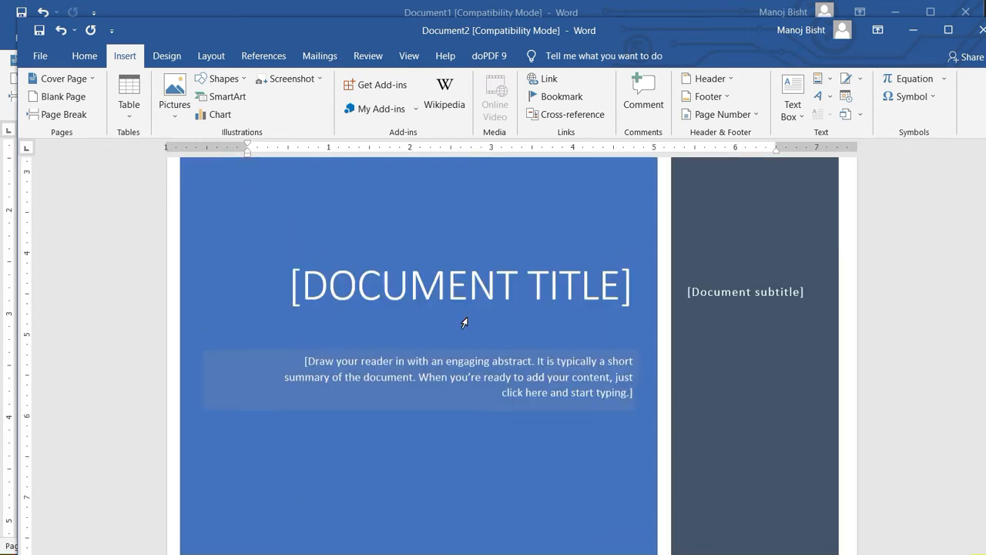
{"action": "left_click", "coordinate": [367, 298]}
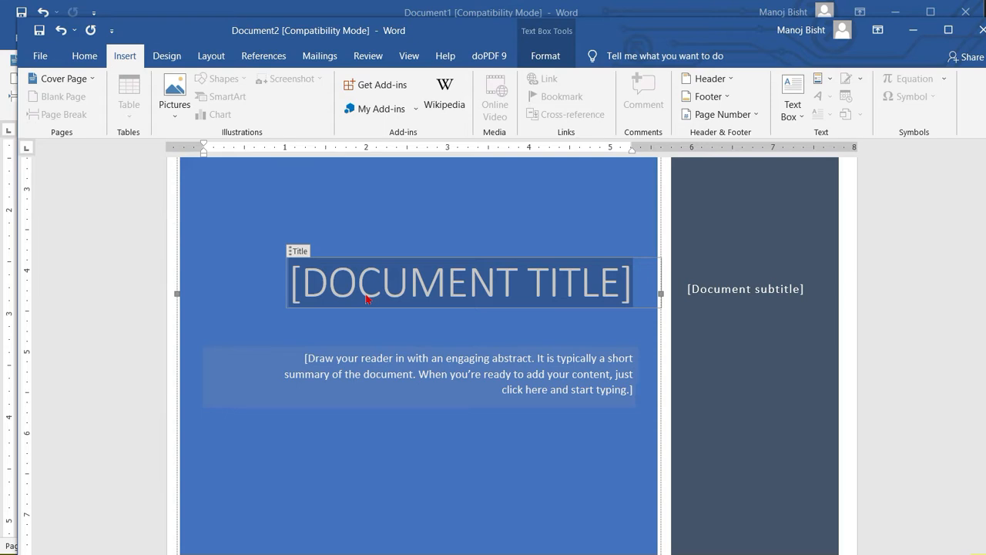
{"action": "scroll", "coordinate": [507, 316], "scroll_direction": "down", "scroll_amount": 4}
{"action": "scroll", "coordinate": [507, 317], "scroll_direction": "up", "scroll_amount": 1}
{"action": "scroll", "coordinate": [507, 316], "scroll_direction": "up", "scroll_amount": 3}
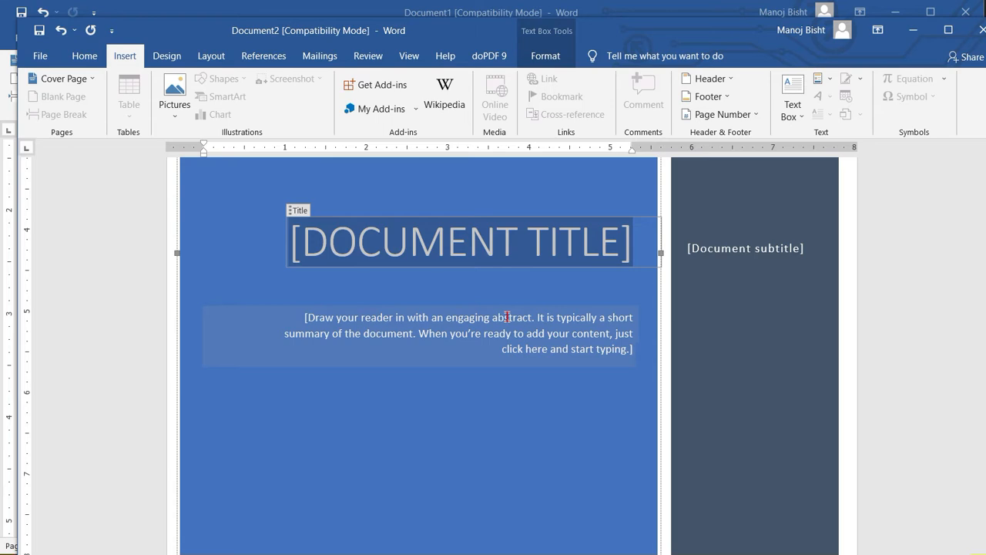
{"action": "type", "text": "HIM"}
{"action": "key", "text": "BackSpace"}
{"action": "key", "text": "BackSpace"}
{"action": "type", "text": "IMAL"}
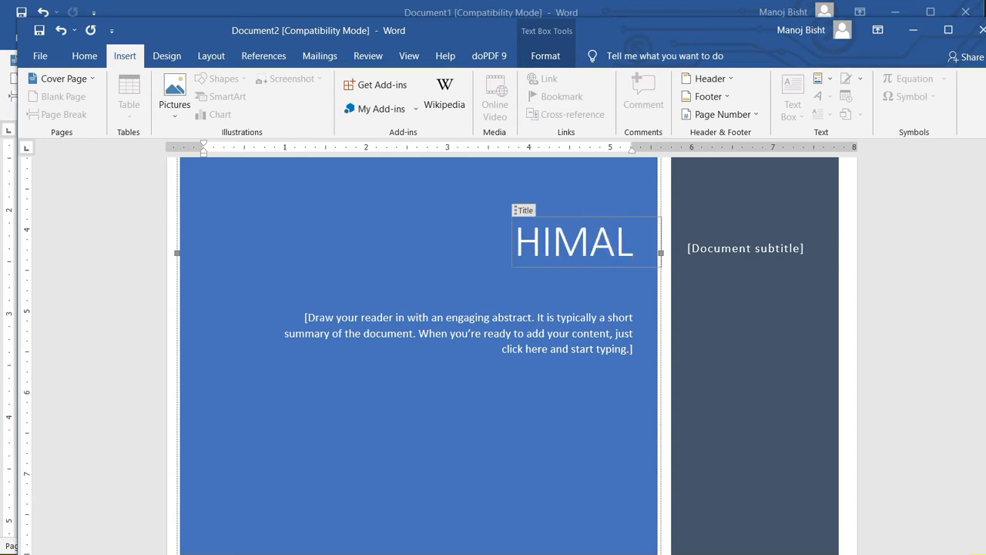
{"action": "type", "text": "AYAN"}
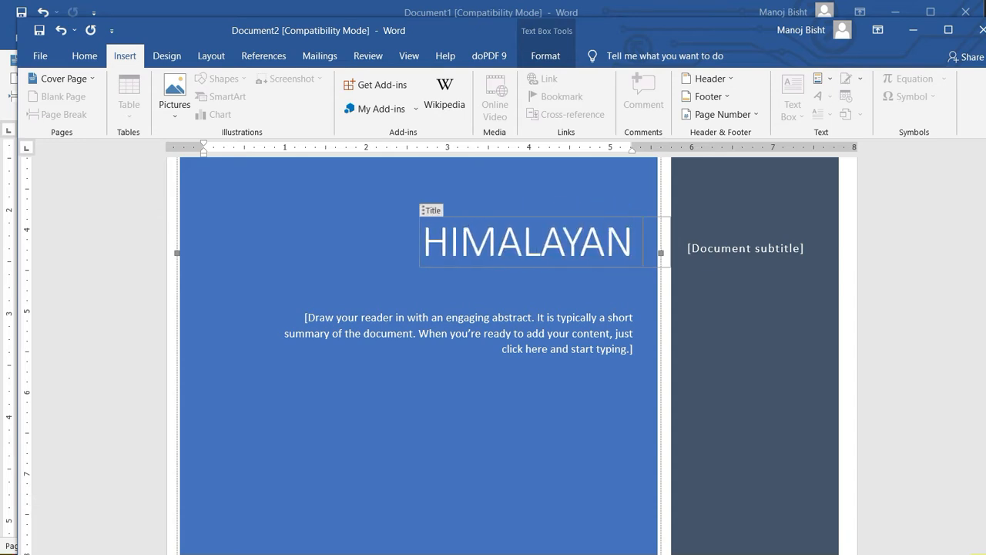
{"action": "type", "text": " CUL"}
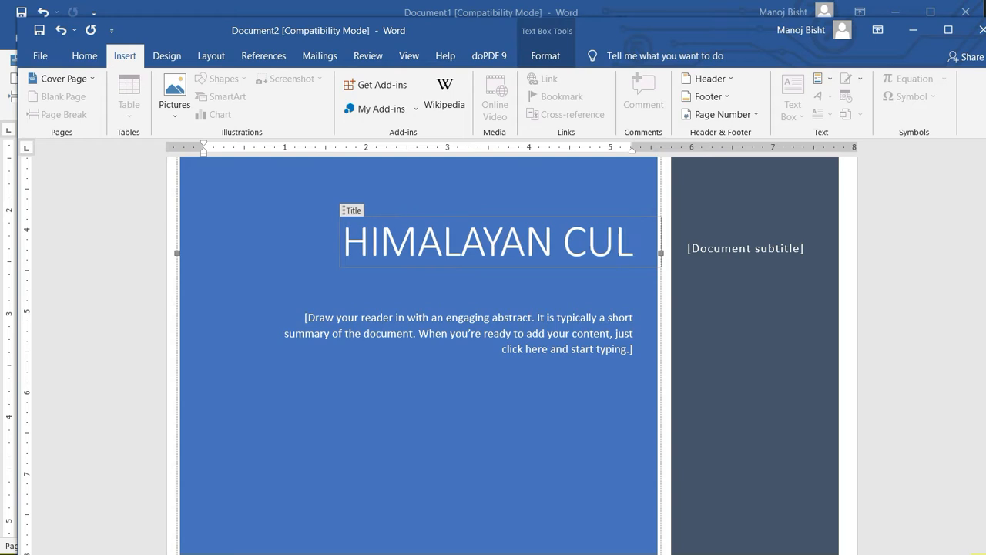
{"action": "type", "text": "TURE"}
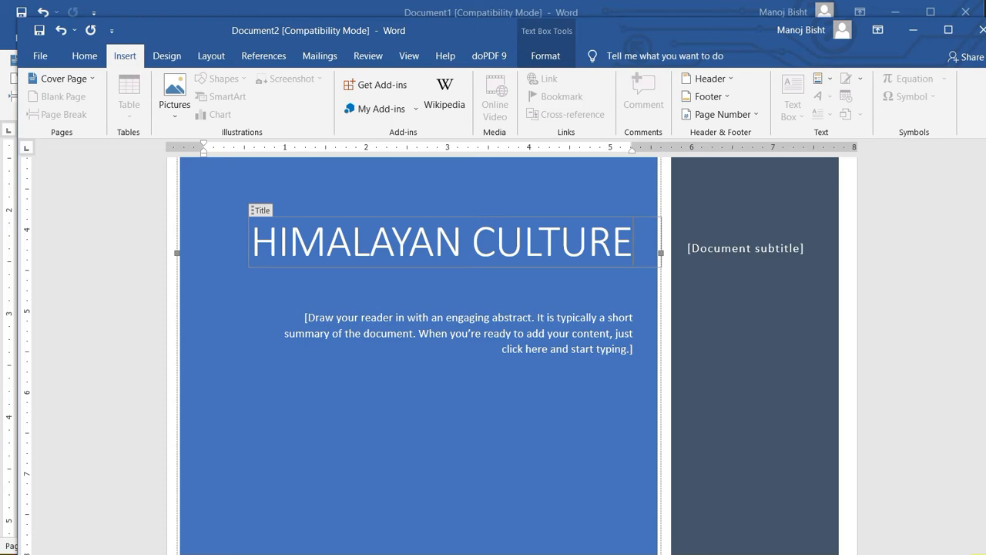
- Examine the abstract and subtitle placeholders and the rest of the Grid cover page
{"action": "left_click", "coordinate": [351, 324]}
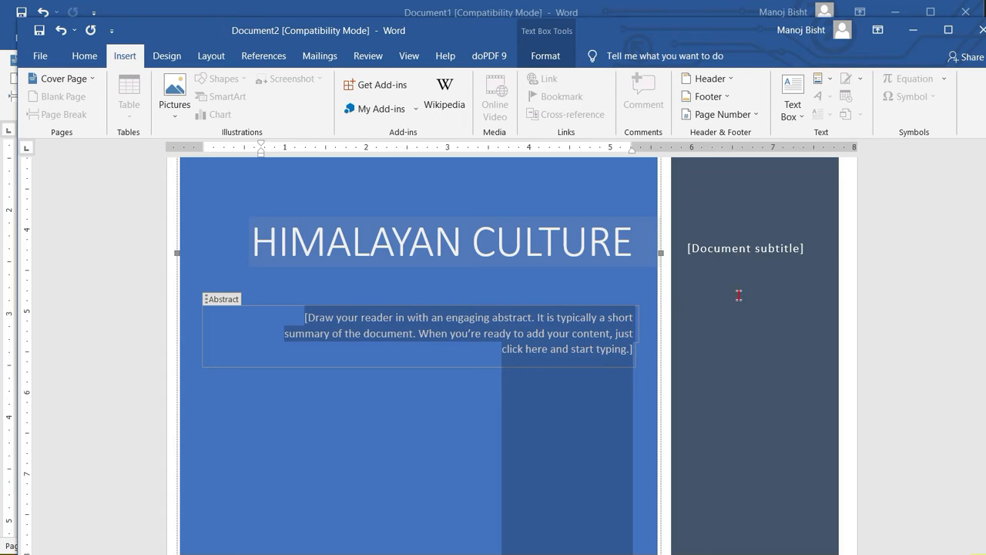
{"action": "left_click", "coordinate": [710, 255]}
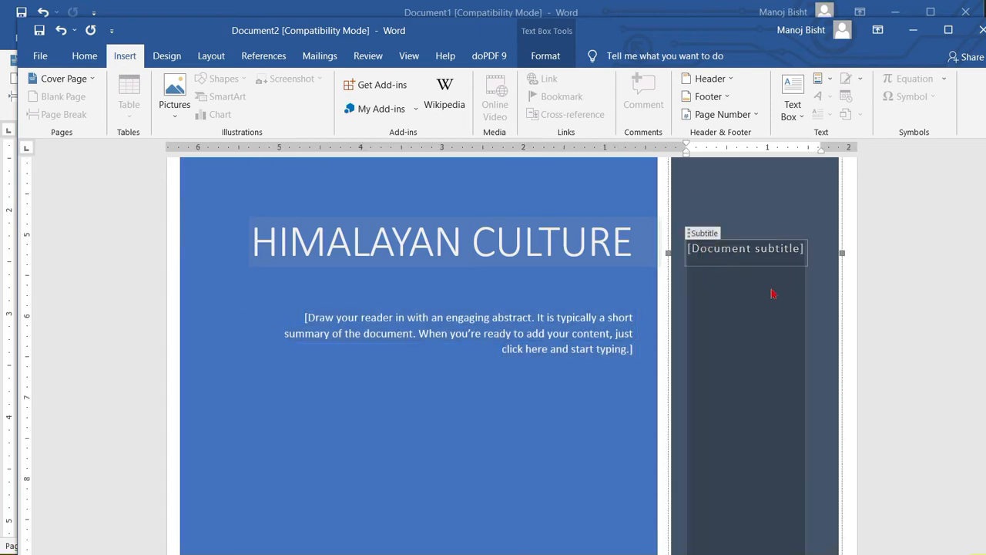
{"action": "left_click", "coordinate": [562, 339]}
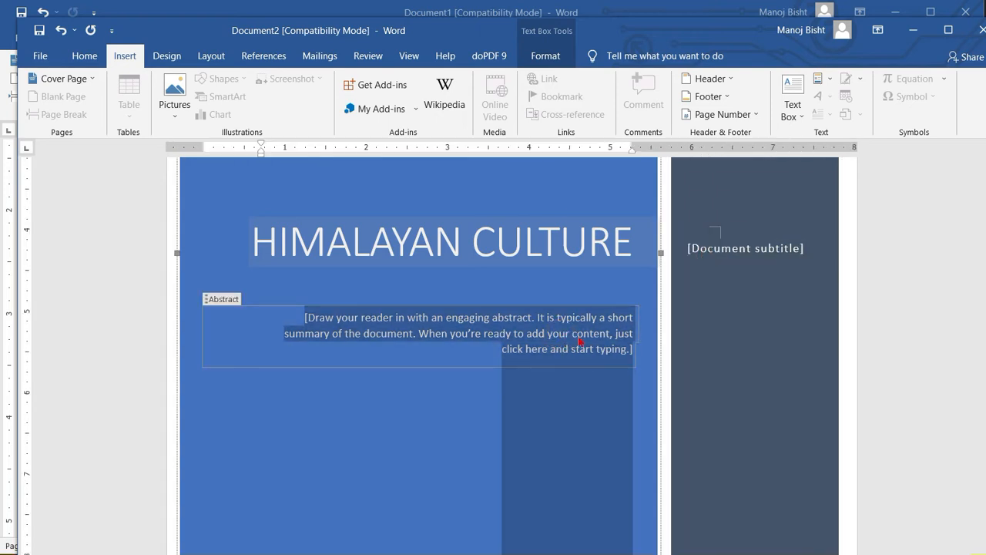
{"action": "scroll", "coordinate": [659, 326], "scroll_direction": "down", "scroll_amount": 4}
{"action": "scroll", "coordinate": [658, 328], "scroll_direction": "up", "scroll_amount": 4}
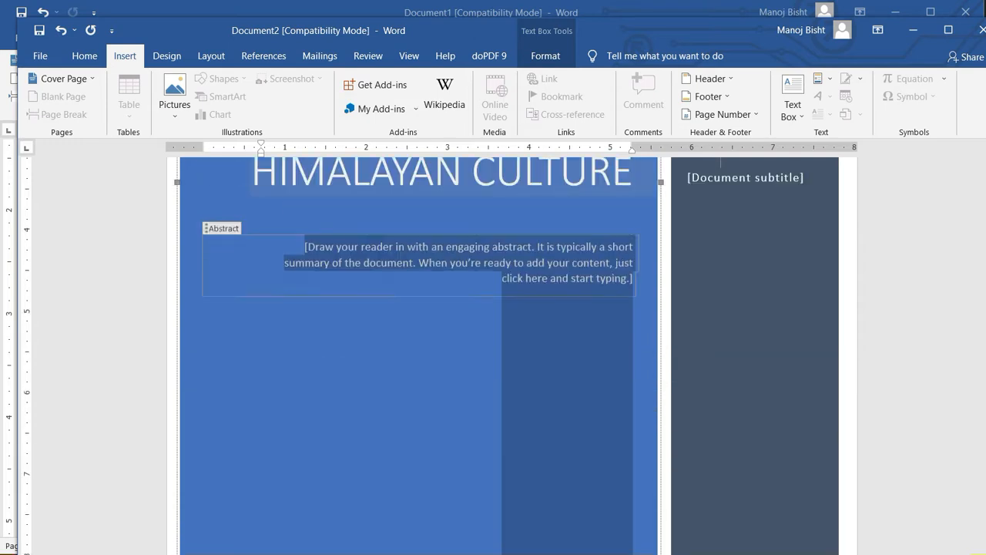
{"action": "left_click", "coordinate": [721, 260]}
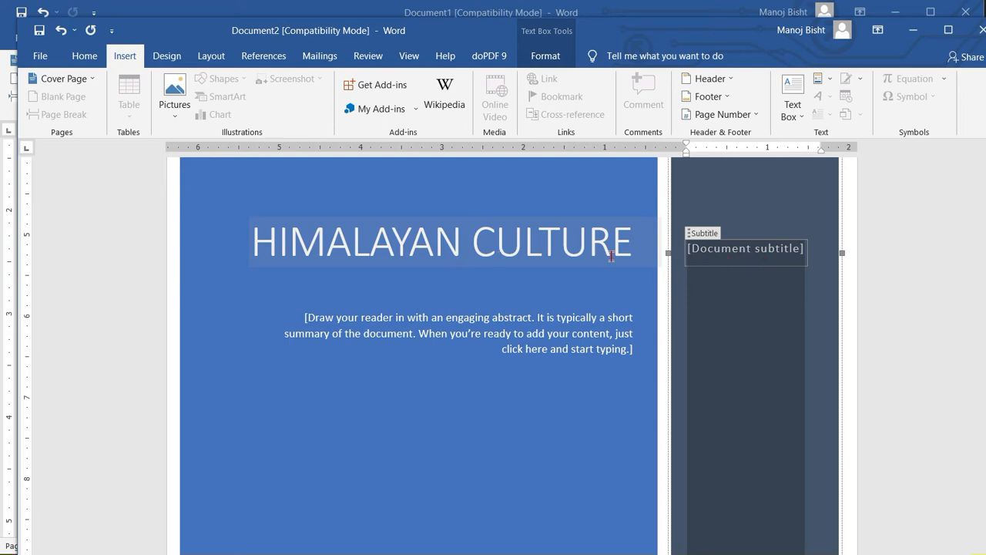
{"action": "scroll", "coordinate": [672, 336], "scroll_direction": "down", "scroll_amount": 7}
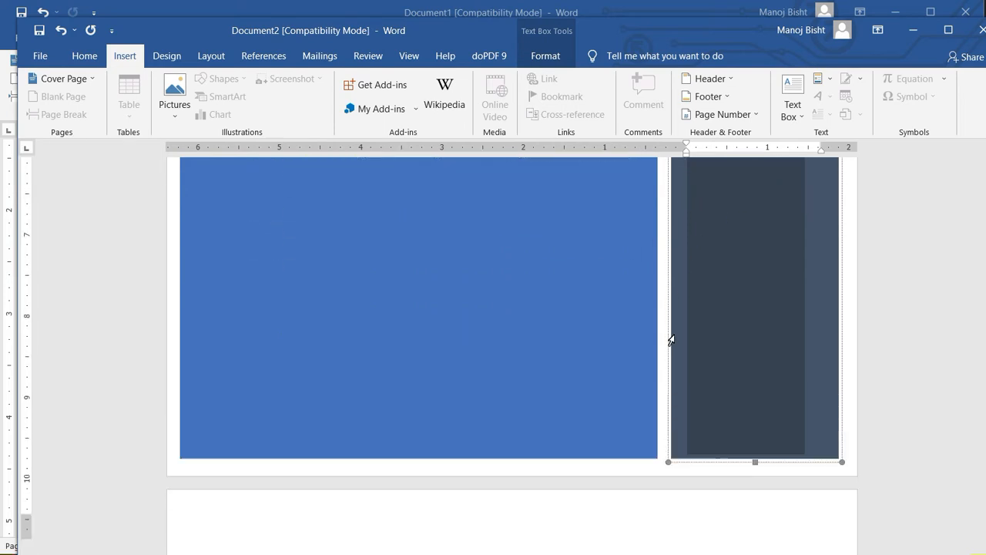
{"action": "scroll", "coordinate": [671, 337], "scroll_direction": "up", "scroll_amount": 4}
- Replace the current cover page with the built-in Facet design and look over its layout
{"action": "left_click", "coordinate": [77, 80]}
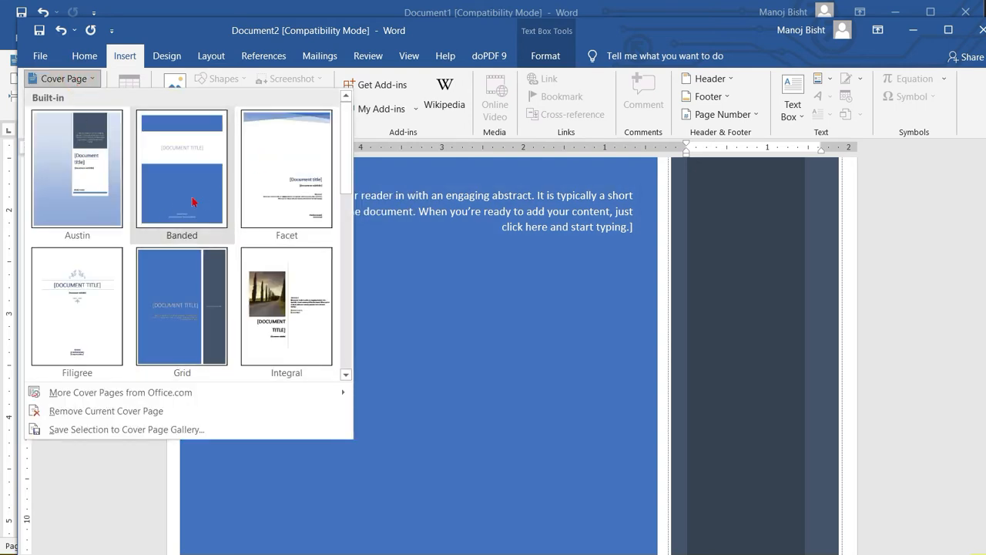
{"action": "left_click", "coordinate": [280, 184]}
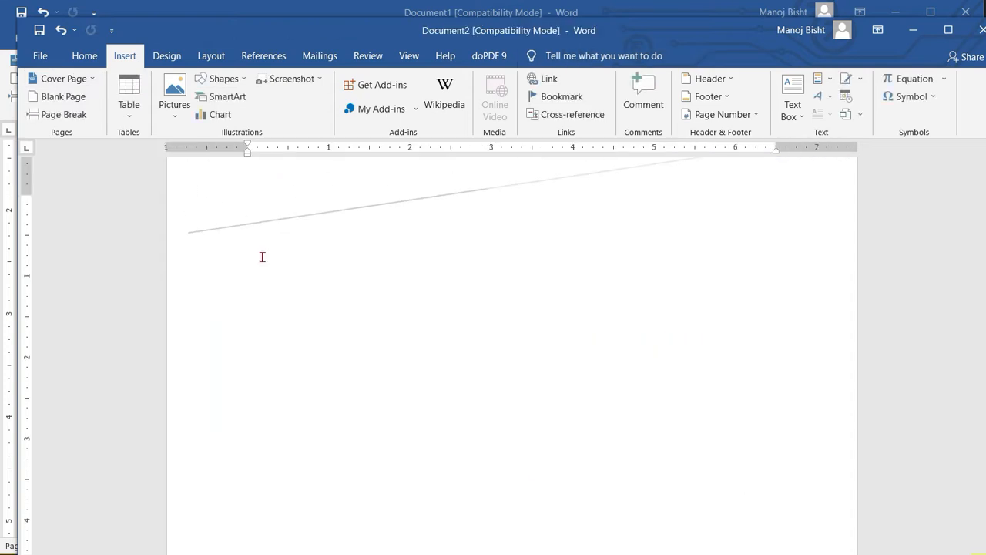
{"action": "scroll", "coordinate": [280, 301], "scroll_direction": "down", "scroll_amount": 5}
{"action": "scroll", "coordinate": [280, 301], "scroll_direction": "up", "scroll_amount": 4}
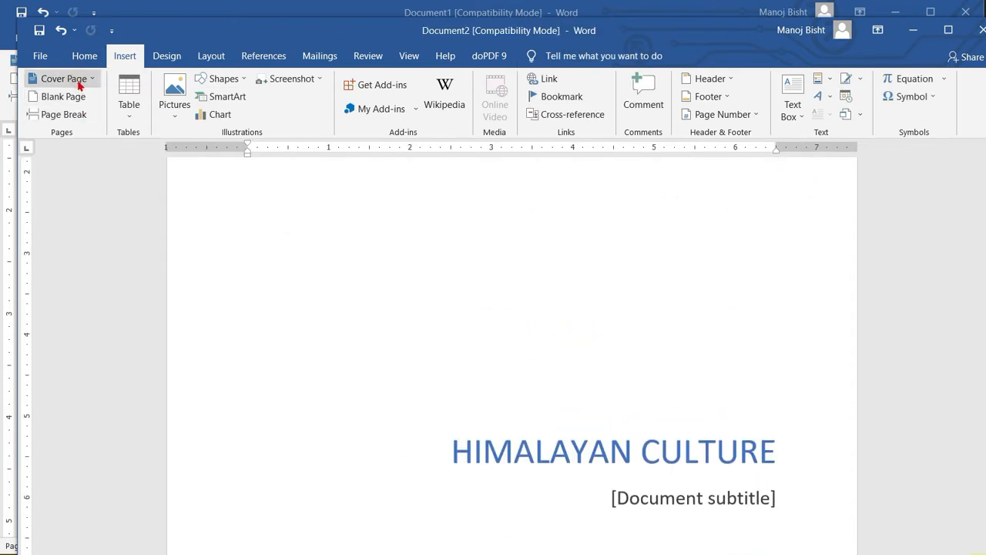
- Switch the document's cover page to the built-in Integral design
{"action": "left_click", "coordinate": [80, 83]}
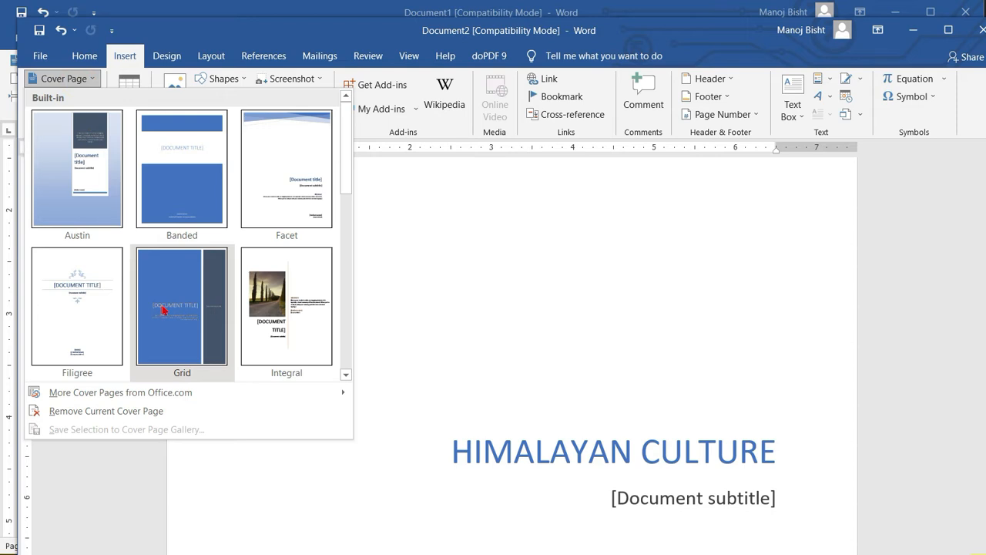
{"action": "left_click", "coordinate": [243, 306]}
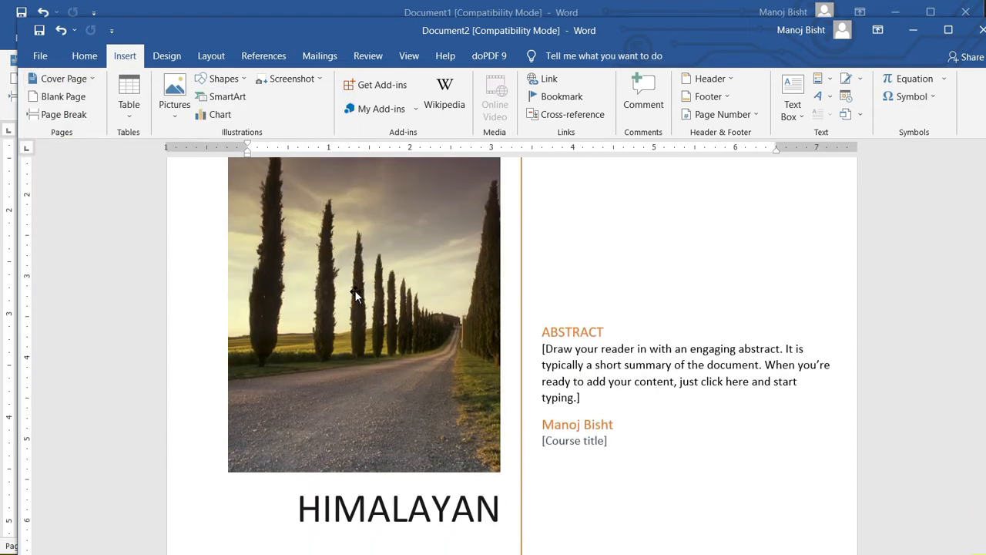
- Review the cover page gallery and the Integral cover page's picture, title, subtitle, abstract and author areas
{"action": "left_click", "coordinate": [88, 80]}
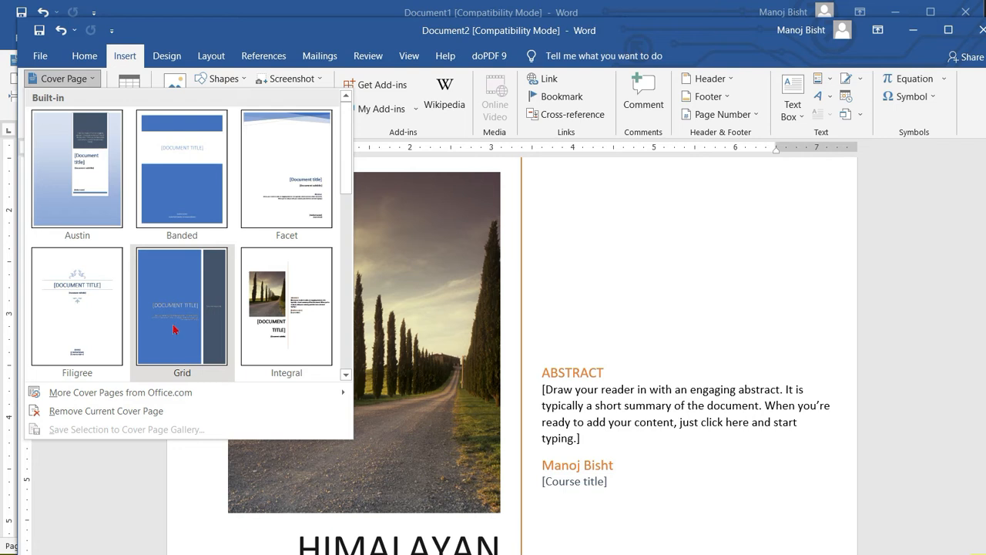
{"action": "scroll", "coordinate": [173, 329], "scroll_direction": "down", "scroll_amount": 3}
{"action": "left_click", "coordinate": [572, 282]}
{"action": "scroll", "coordinate": [487, 315], "scroll_direction": "down", "scroll_amount": 4}
{"action": "scroll", "coordinate": [414, 304], "scroll_direction": "up", "scroll_amount": 2}
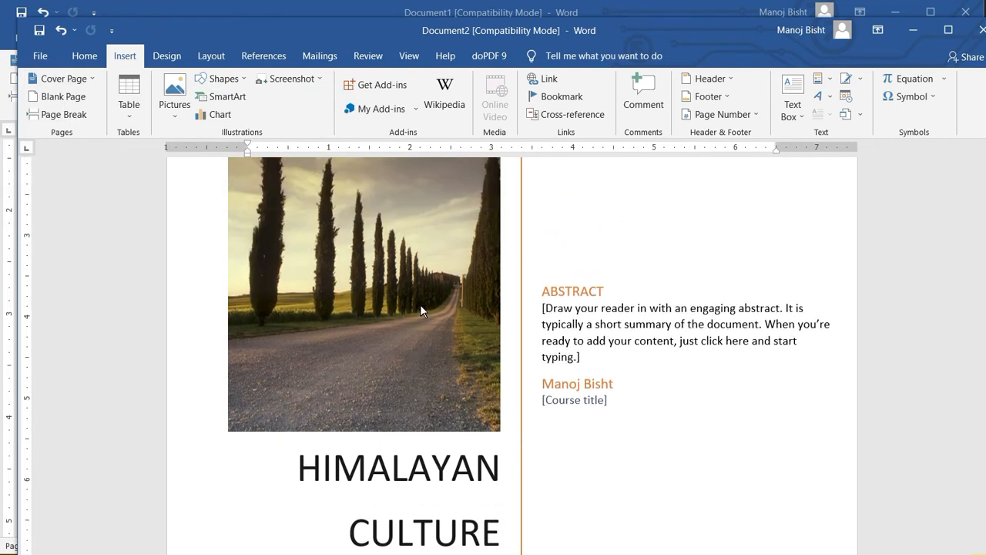
{"action": "scroll", "coordinate": [420, 306], "scroll_direction": "up", "scroll_amount": 3}
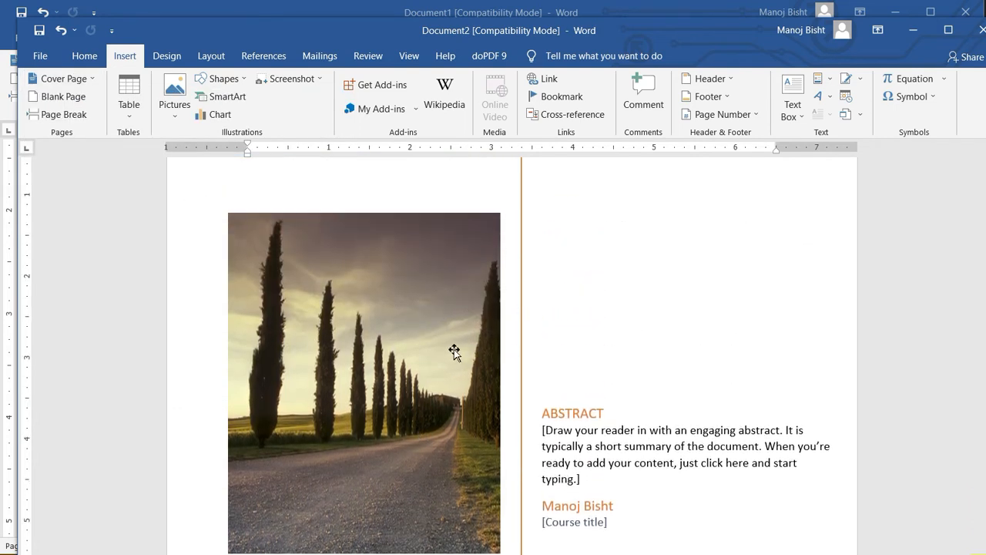
{"action": "scroll", "coordinate": [458, 347], "scroll_direction": "down", "scroll_amount": 6}
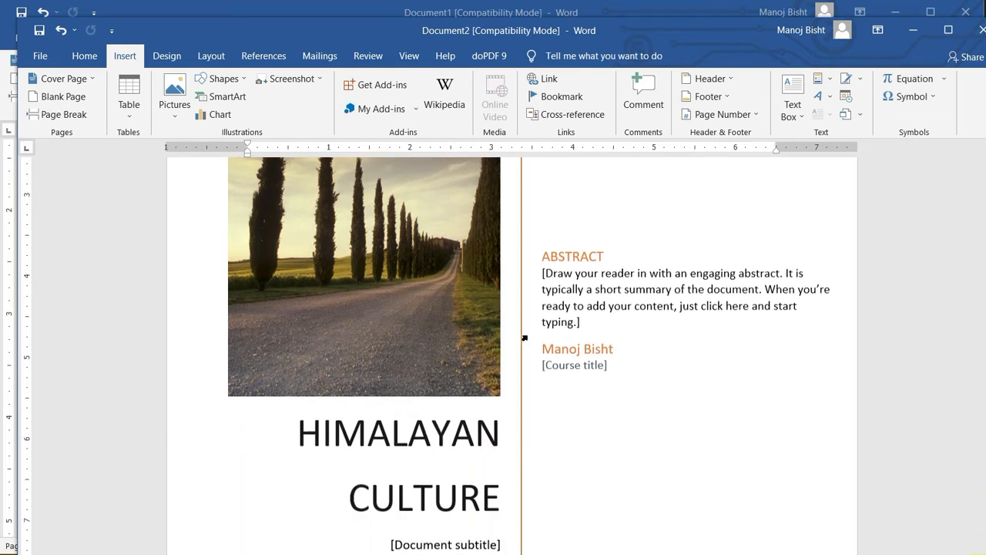
{"action": "scroll", "coordinate": [518, 349], "scroll_direction": "up", "scroll_amount": 2}
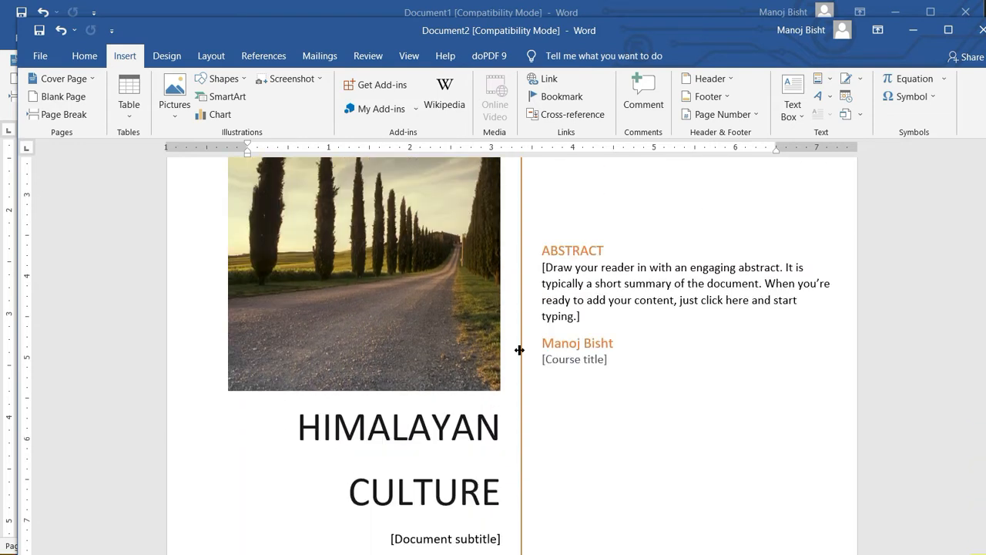
{"action": "scroll", "coordinate": [391, 346], "scroll_direction": "down", "scroll_amount": 3}
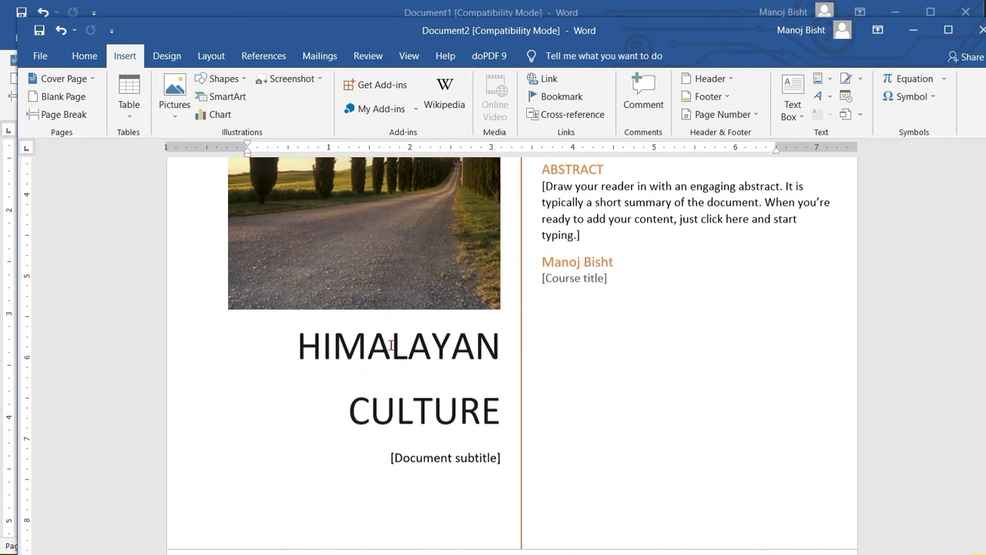
- Examine the built-in cover page designs and the options for more, removing and saving cover pages
{"action": "left_click", "coordinate": [93, 79]}
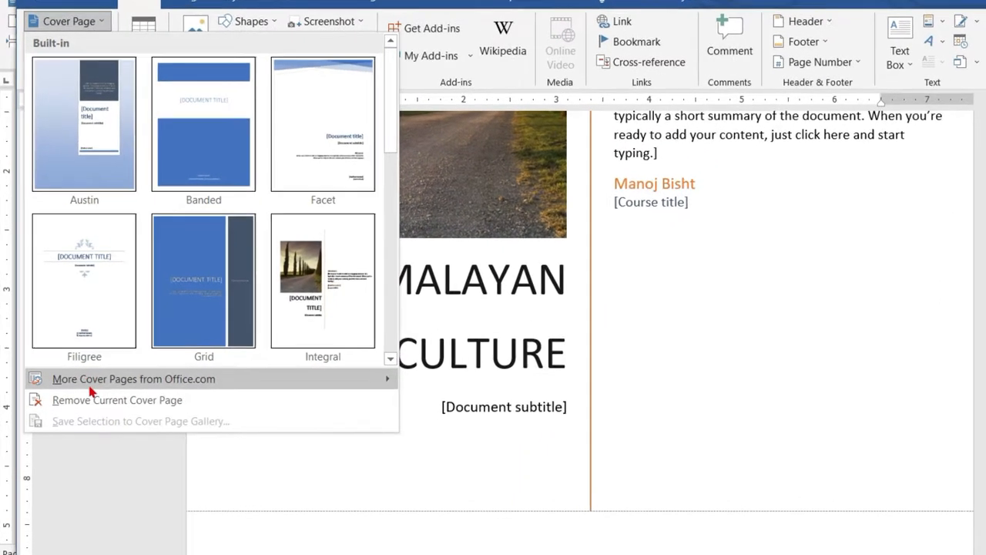
{"action": "mouse_move", "coordinate": [123, 396]}
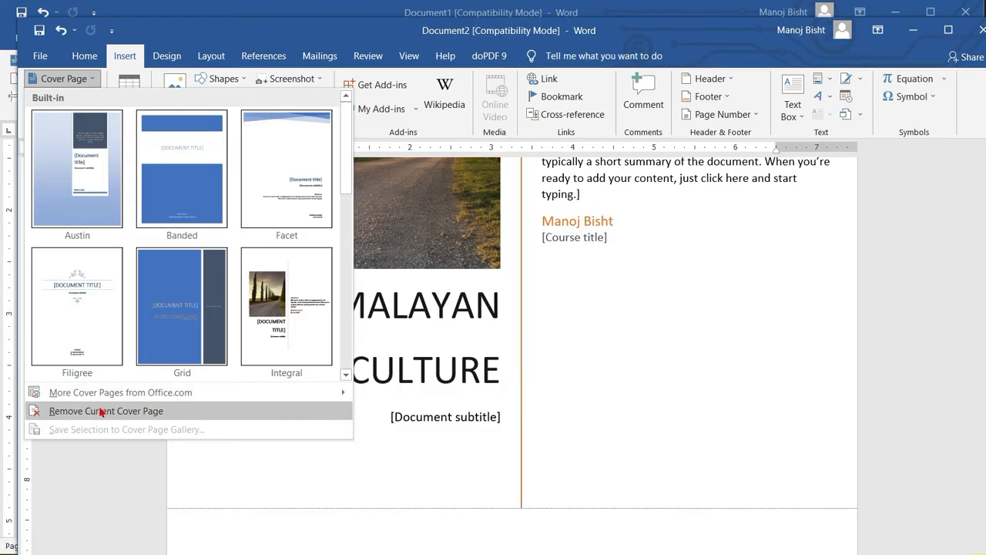
{"action": "left_click", "coordinate": [486, 314]}
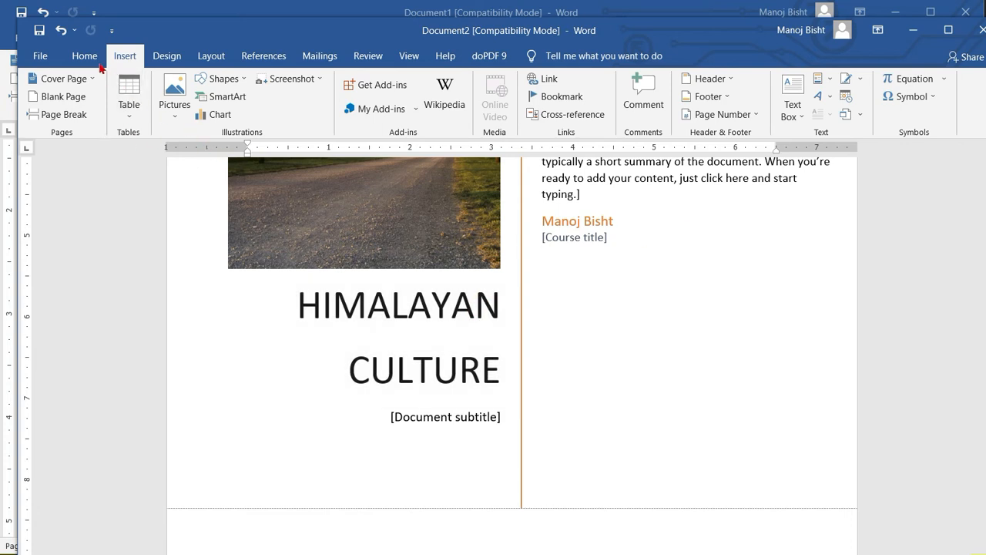
{"action": "left_click", "coordinate": [82, 81]}
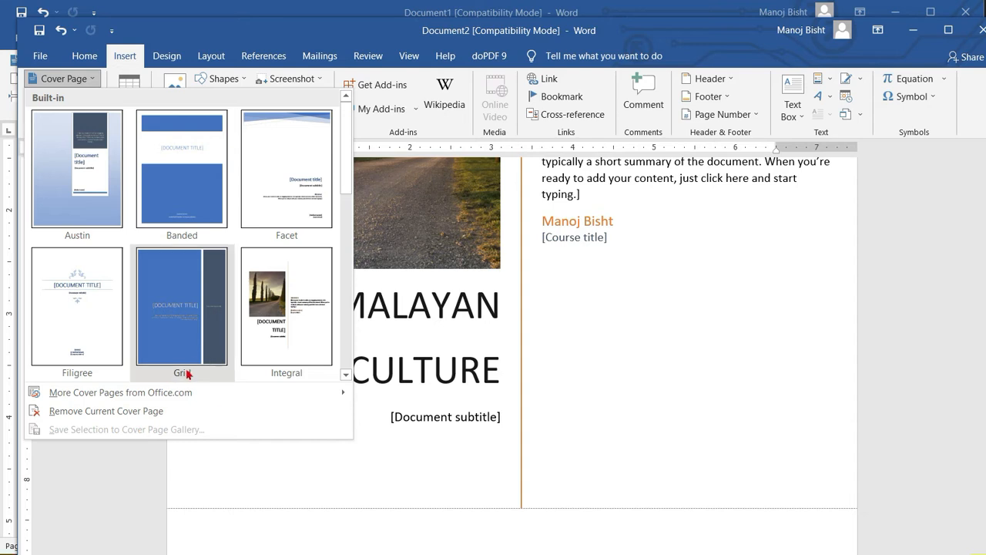
{"action": "scroll", "coordinate": [177, 262], "scroll_direction": "down", "scroll_amount": 5}
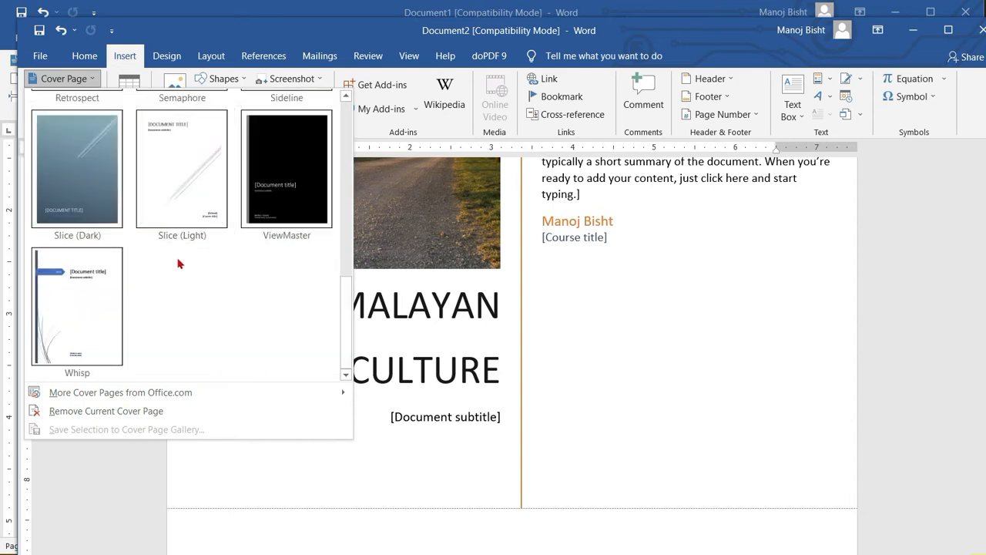
{"action": "scroll", "coordinate": [174, 264], "scroll_direction": "up", "scroll_amount": 5}
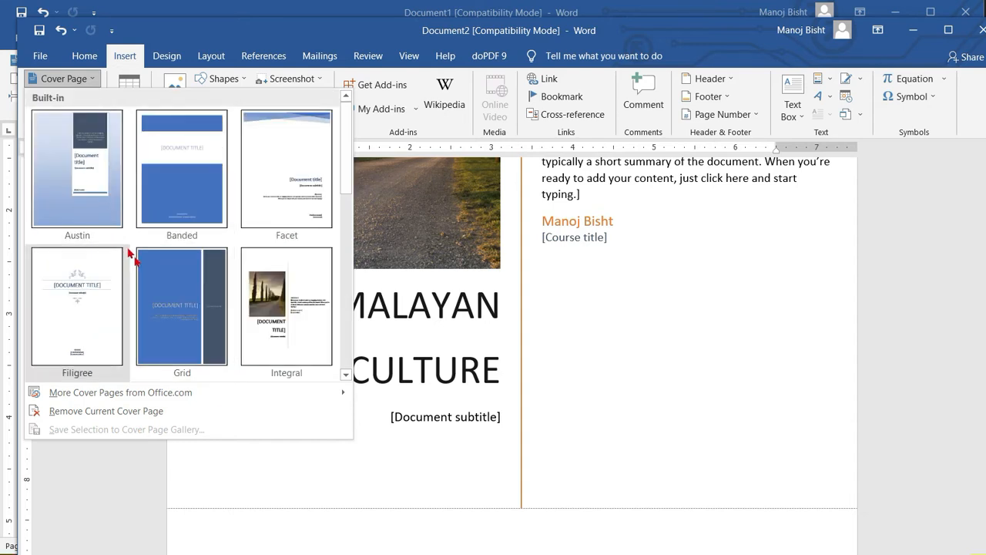
{"action": "scroll", "coordinate": [129, 251], "scroll_direction": "down", "scroll_amount": 5}
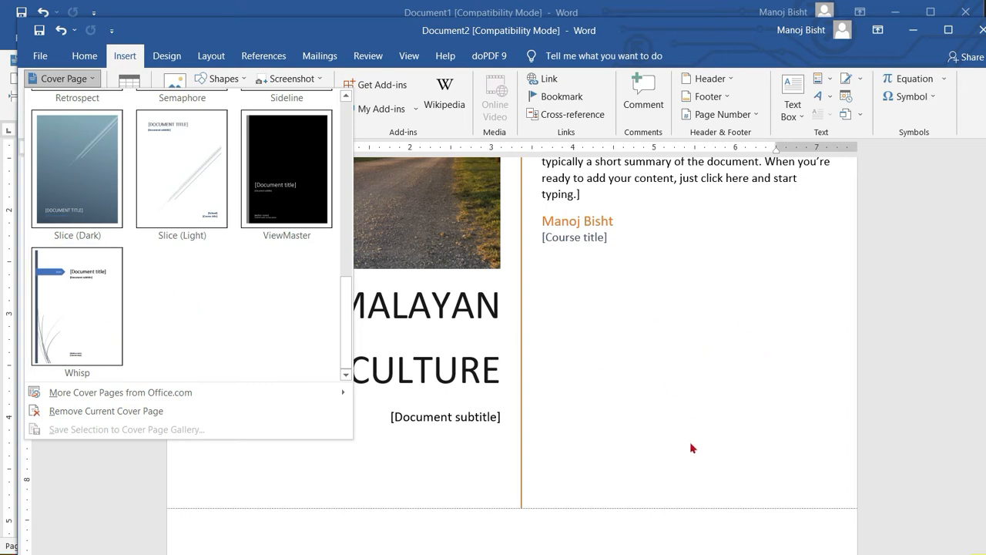
{"action": "left_click", "coordinate": [564, 495]}
- Create a new blank document, then switch back to the document with the Himalayan Culture cover page
{"action": "key", "text": "ctrl+n"}
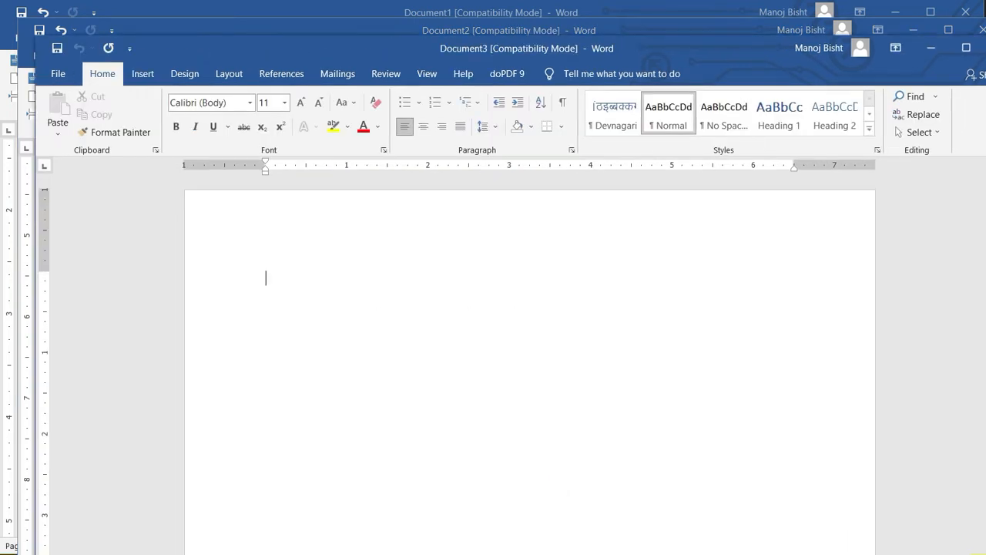
{"action": "left_click", "coordinate": [249, 28]}
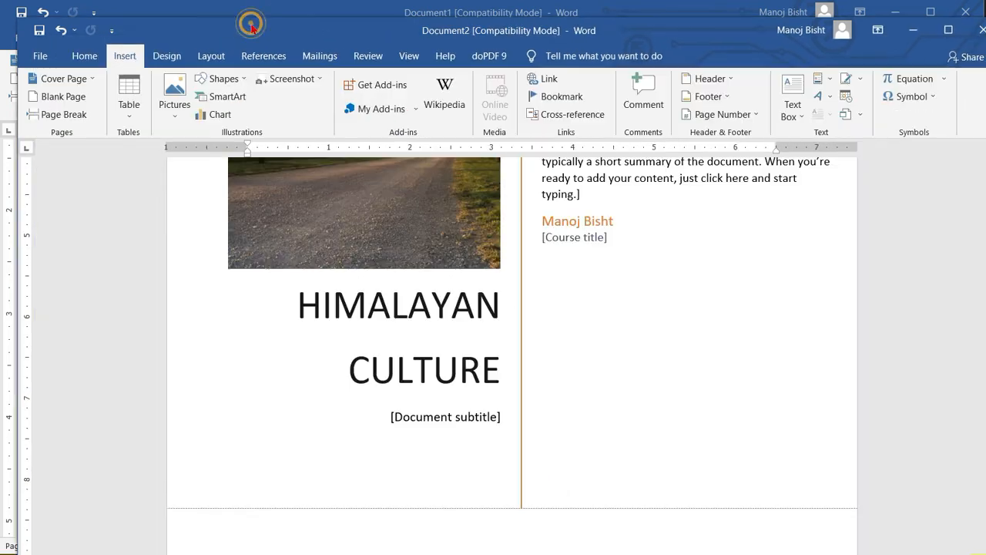
{"action": "double_click", "coordinate": [250, 29]}
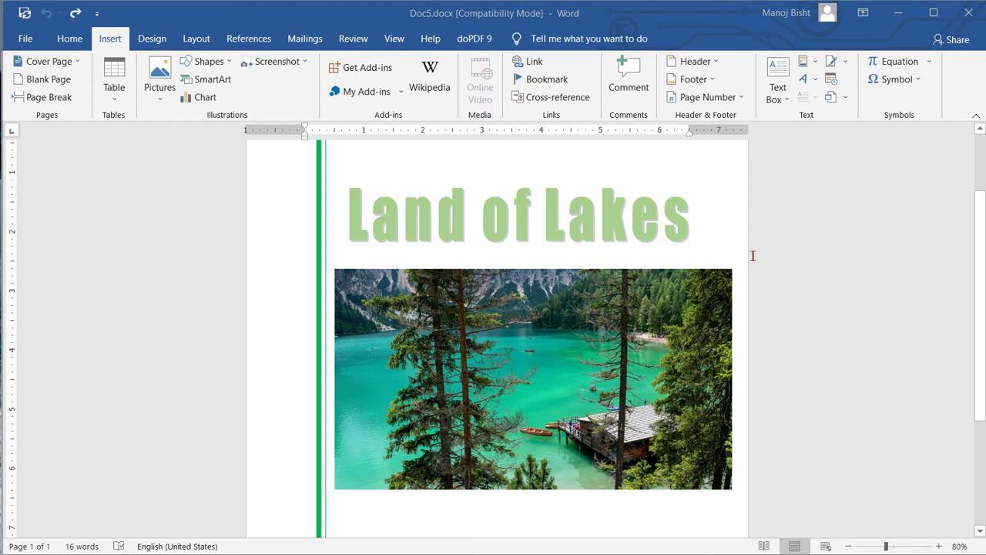
- Enlarge the Land of Lakes page in Doc5.docx to 110% and review its title, picture, description and author line
{"action": "scroll", "coordinate": [753, 256], "scroll_direction": "up", "scroll_amount": 3, "text": "ctrl"}
{"action": "scroll", "coordinate": [748, 278], "scroll_direction": "down", "scroll_amount": 1}
{"action": "scroll", "coordinate": [745, 289], "scroll_direction": "down", "scroll_amount": 5}
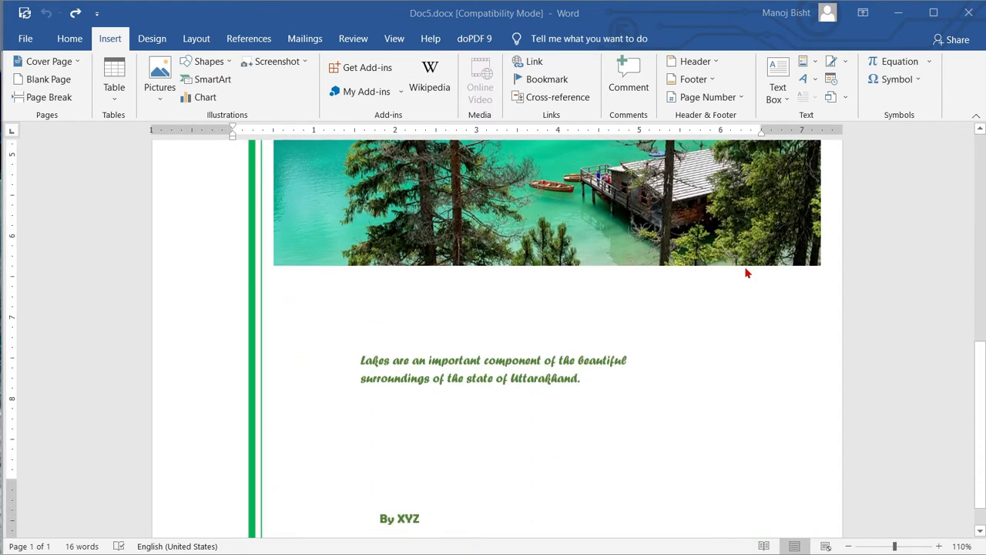
{"action": "scroll", "coordinate": [744, 276], "scroll_direction": "up", "scroll_amount": 5}
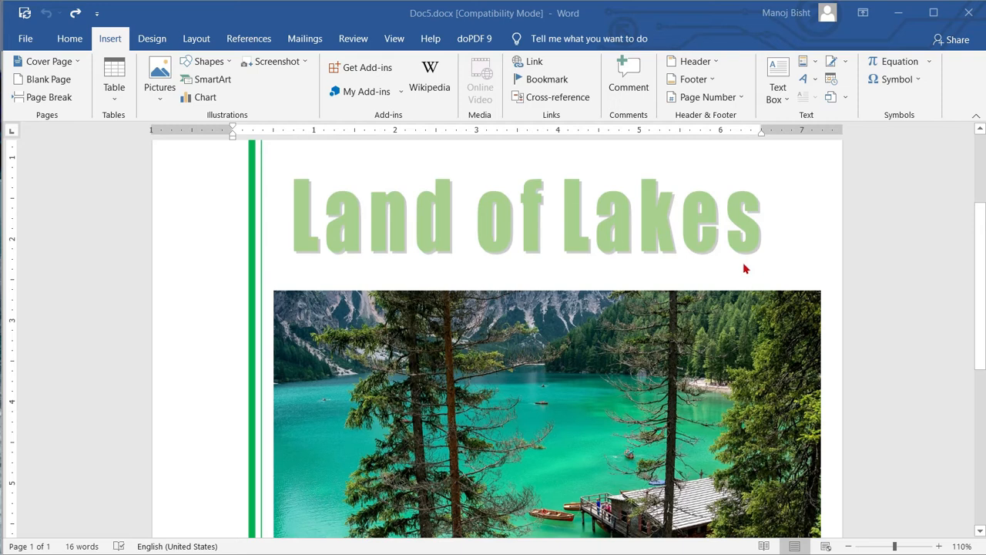
{"action": "scroll", "coordinate": [744, 268], "scroll_direction": "down", "scroll_amount": 1}
{"action": "scroll", "coordinate": [744, 268], "scroll_direction": "up", "scroll_amount": 3}
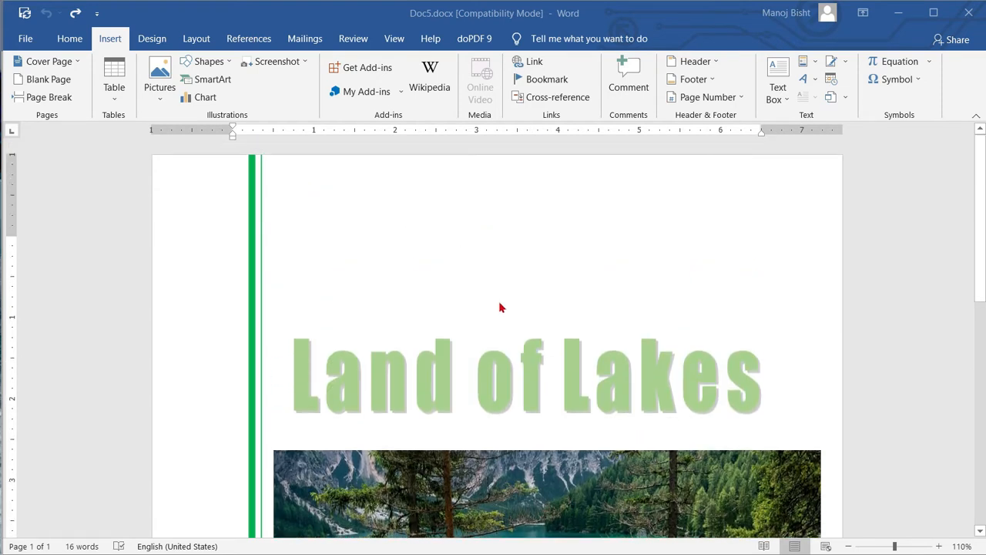
{"action": "scroll", "coordinate": [518, 321], "scroll_direction": "down", "scroll_amount": 2}
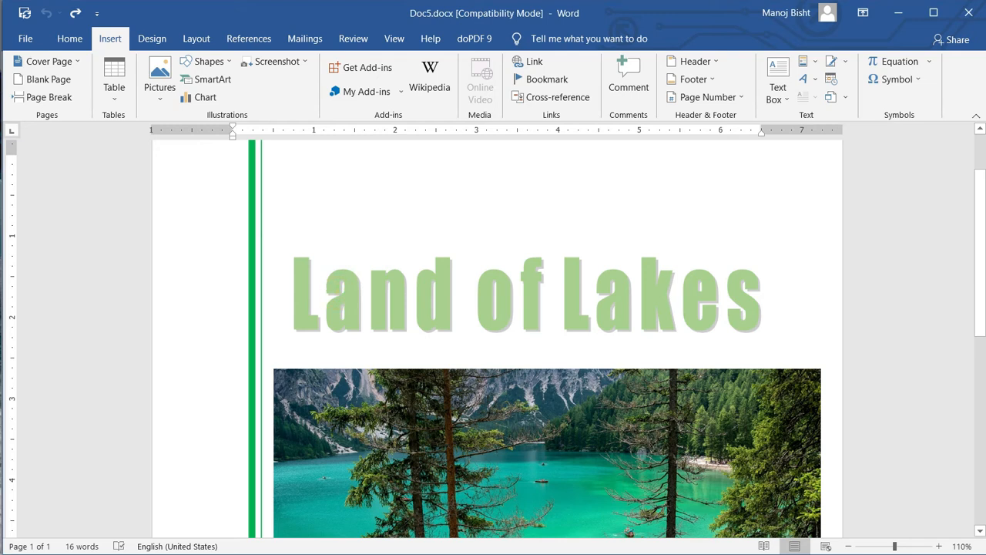
- Select the whole Land of Lakes page and start saving it to the cover page gallery under the name Land of Lakes
{"action": "key", "text": "ctrl+a"}
{"action": "left_click", "coordinate": [62, 65]}
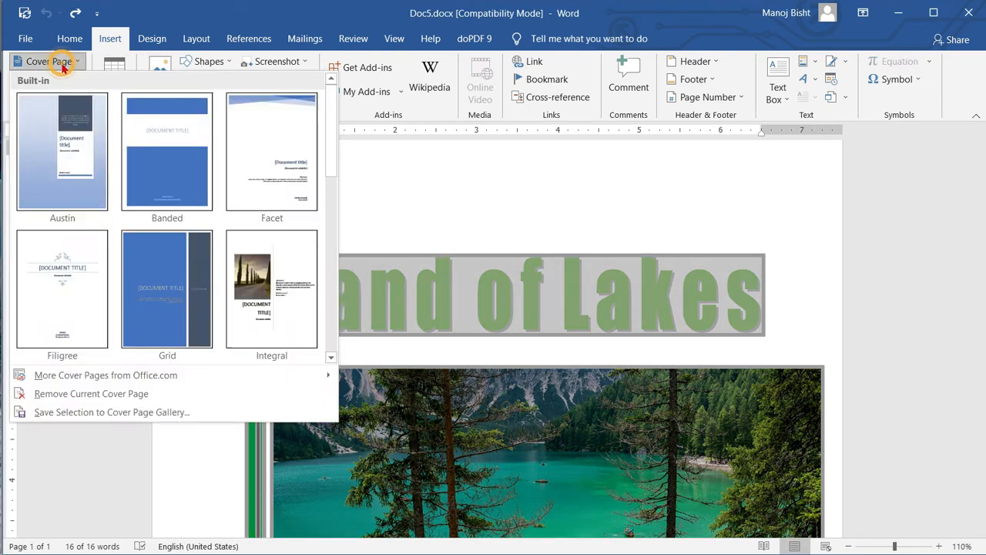
{"action": "left_click", "coordinate": [107, 413]}
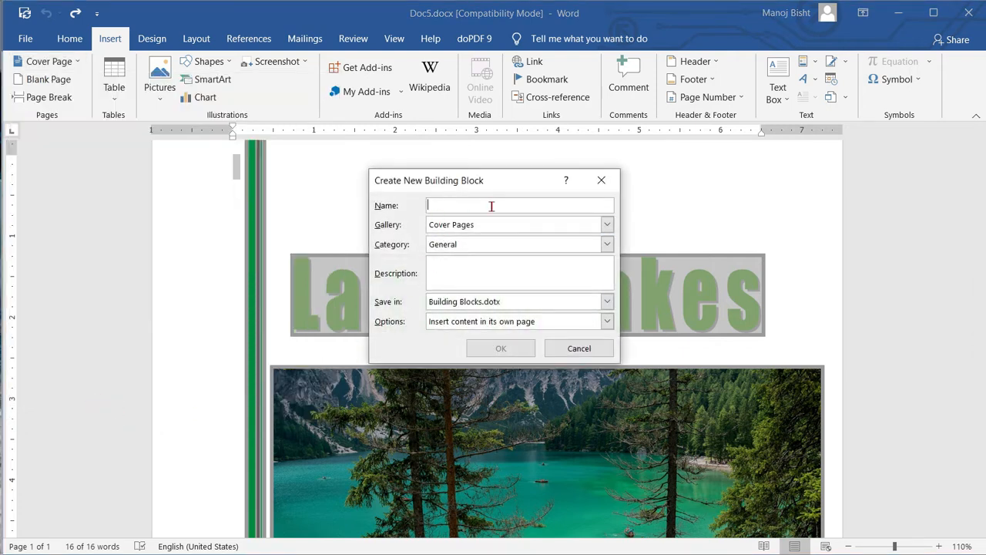
{"action": "type", "text": "l"}
{"action": "key", "text": "BackSpace"}
{"action": "type", "text": "Land of Lakes"}
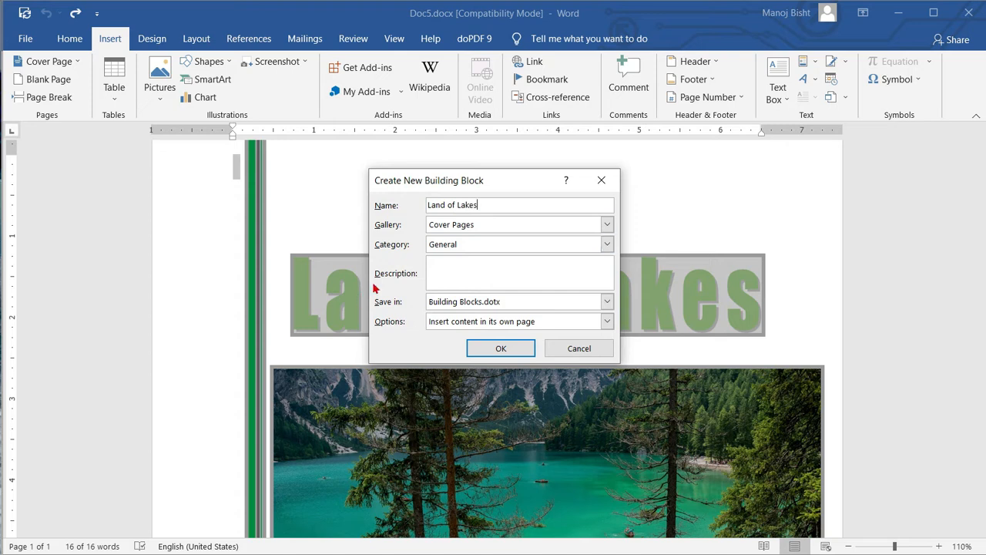
- Assign the new building block to the Cover Pages gallery and the Built-in category, leave its description empty, and save it
{"action": "left_click", "coordinate": [461, 224]}
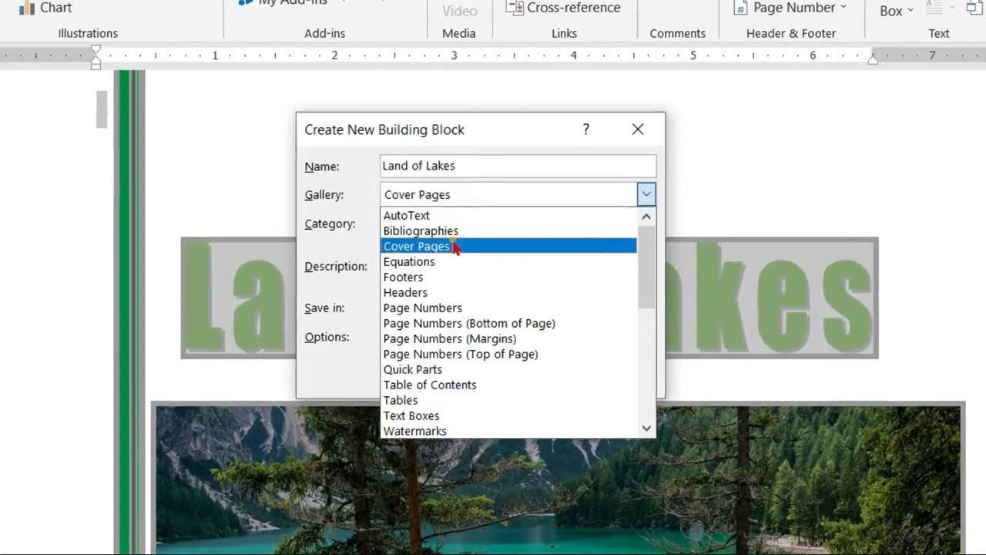
{"action": "left_click", "coordinate": [465, 253]}
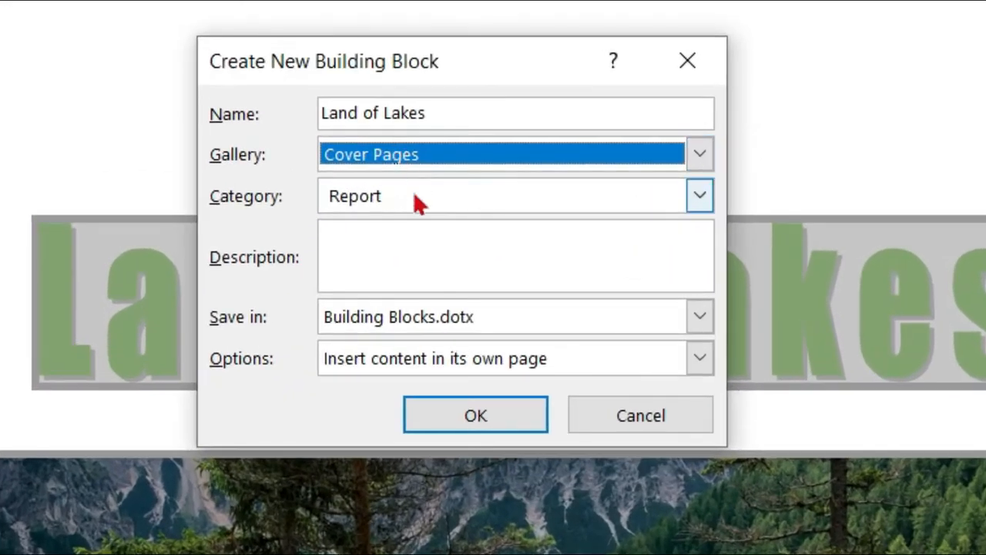
{"action": "left_click", "coordinate": [415, 195]}
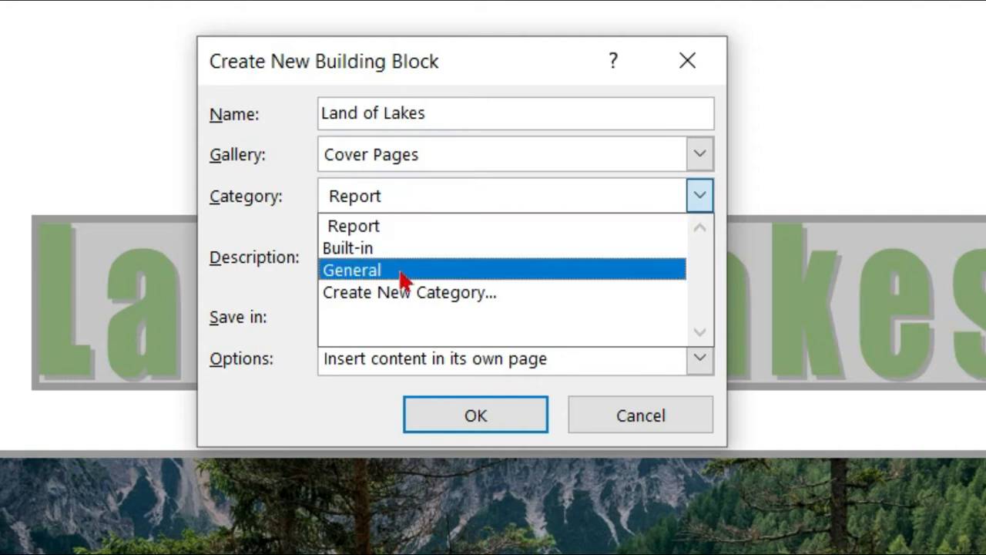
{"action": "left_click", "coordinate": [382, 251]}
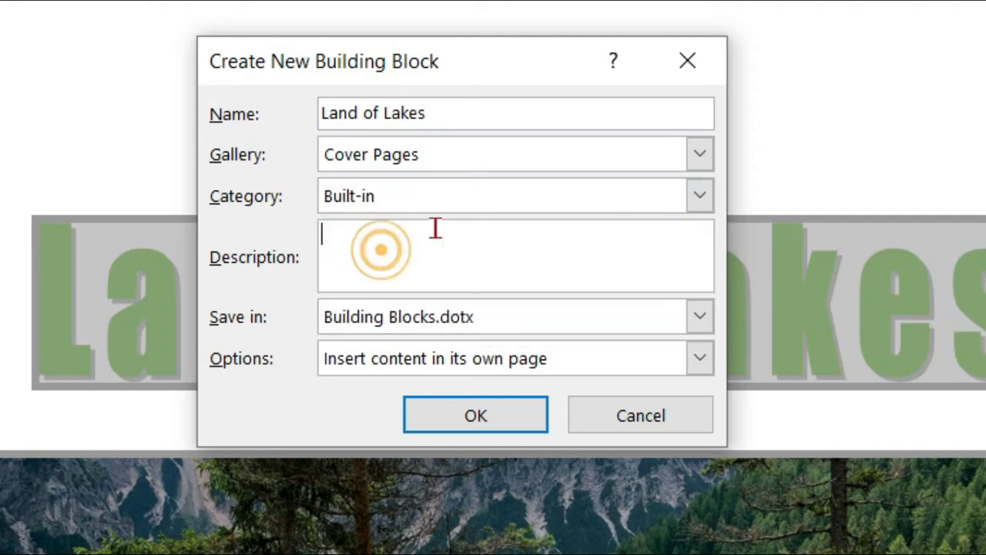
{"action": "left_click", "coordinate": [403, 269]}
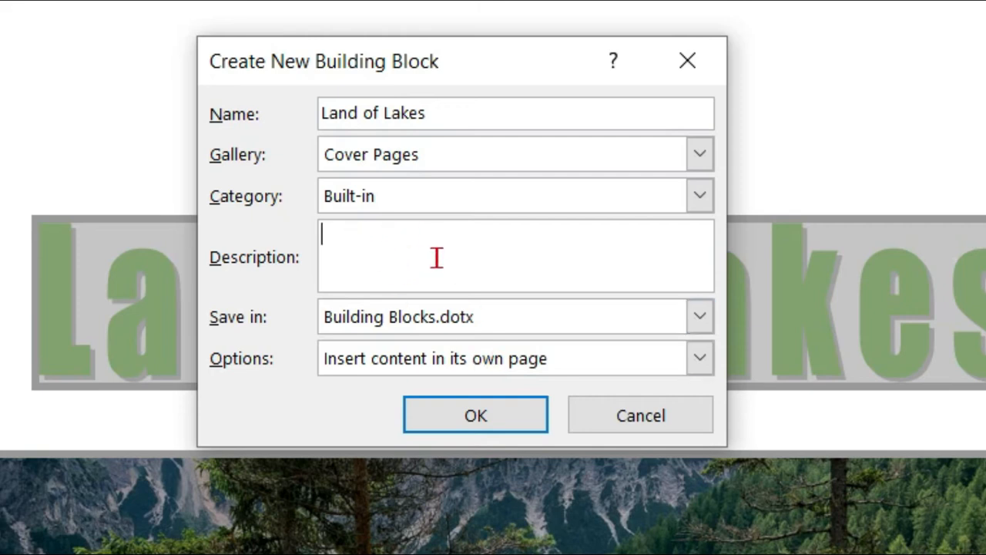
{"action": "left_click", "coordinate": [506, 413]}
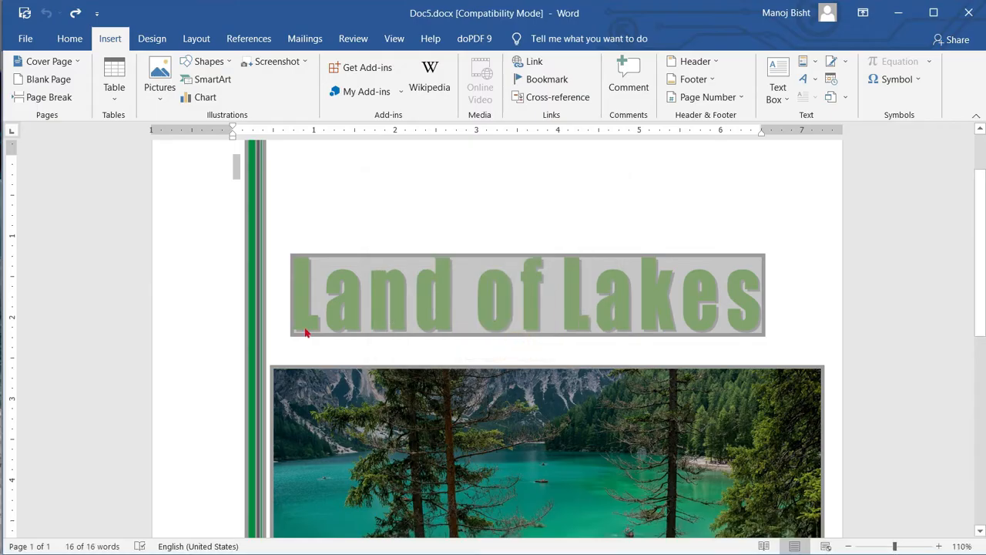
- Deselect the page content and look through the cover page gallery for the saved Land of Lakes design
{"action": "left_click", "coordinate": [249, 317]}
{"action": "scroll", "coordinate": [346, 302], "scroll_direction": "up", "scroll_amount": 2}
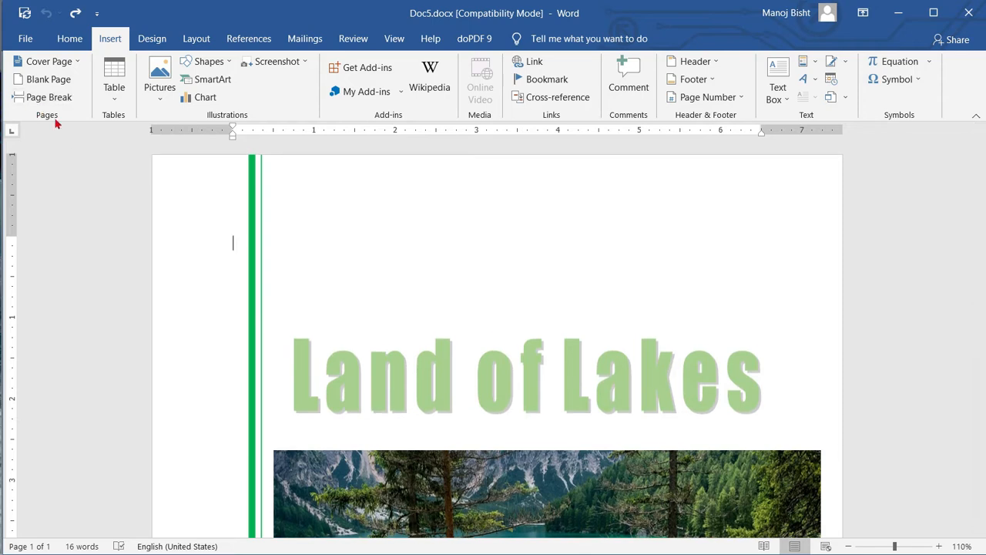
{"action": "left_click", "coordinate": [62, 64]}
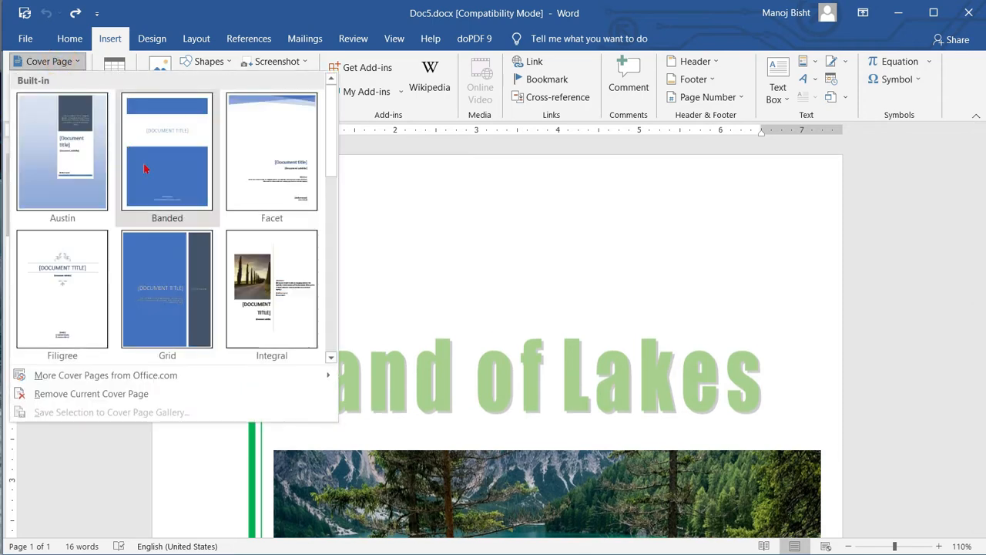
{"action": "scroll", "coordinate": [216, 285], "scroll_direction": "down", "scroll_amount": 3}
{"action": "scroll", "coordinate": [219, 285], "scroll_direction": "down", "scroll_amount": 1}
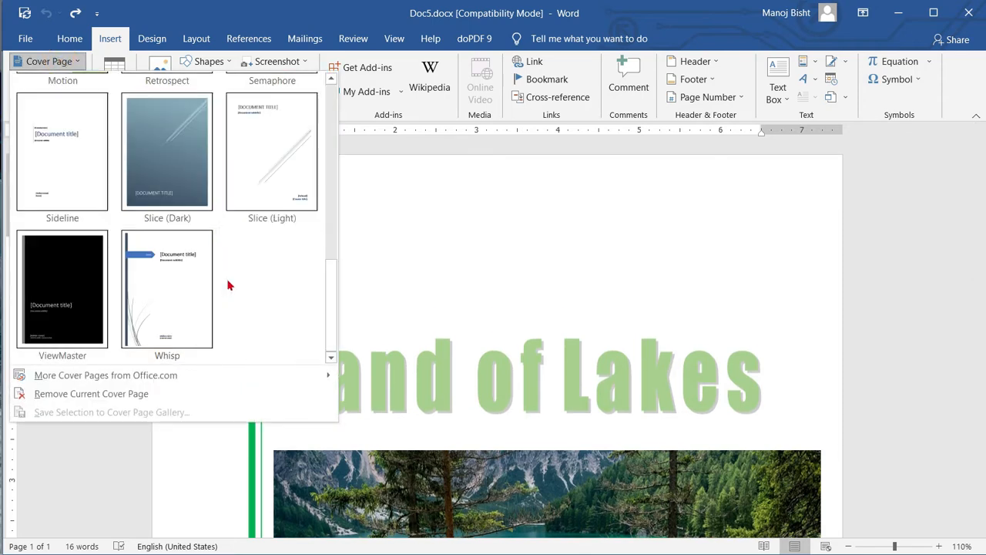
{"action": "scroll", "coordinate": [224, 285], "scroll_direction": "up", "scroll_amount": 4}
{"action": "scroll", "coordinate": [231, 283], "scroll_direction": "down", "scroll_amount": 4}
{"action": "scroll", "coordinate": [269, 277], "scroll_direction": "up", "scroll_amount": 5}
{"action": "left_click", "coordinate": [118, 45]}
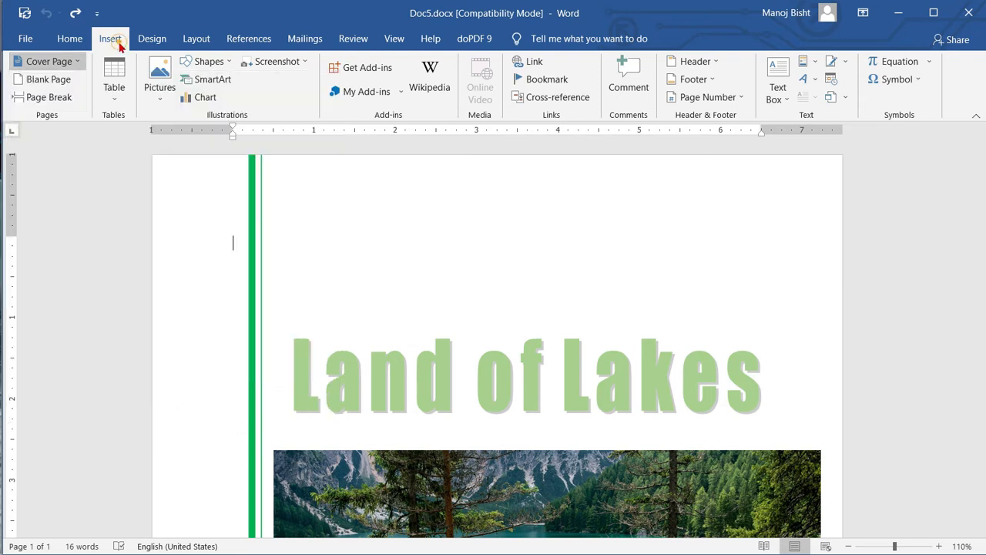
{"action": "left_click", "coordinate": [112, 40]}
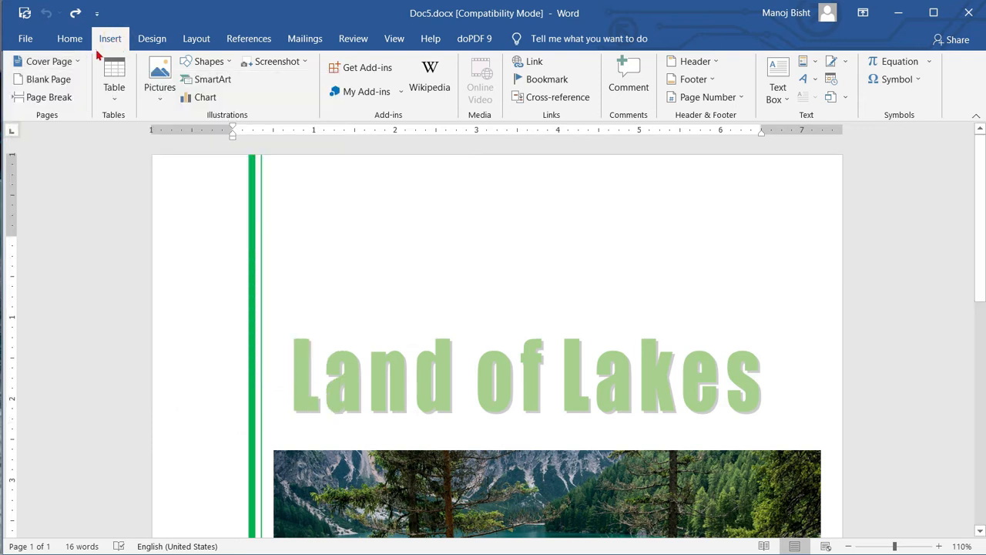
- Locate the Land of Lakes thumbnail among the built-in cover pages and examine its preview
{"action": "left_click", "coordinate": [47, 61]}
{"action": "scroll", "coordinate": [208, 193], "scroll_direction": "down", "scroll_amount": 3}
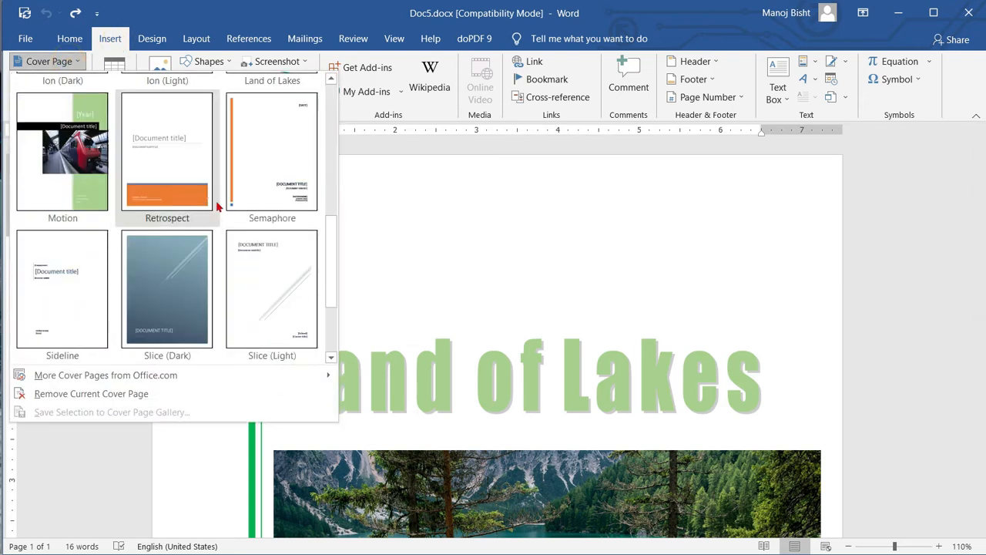
{"action": "scroll", "coordinate": [223, 217], "scroll_direction": "down", "scroll_amount": 1}
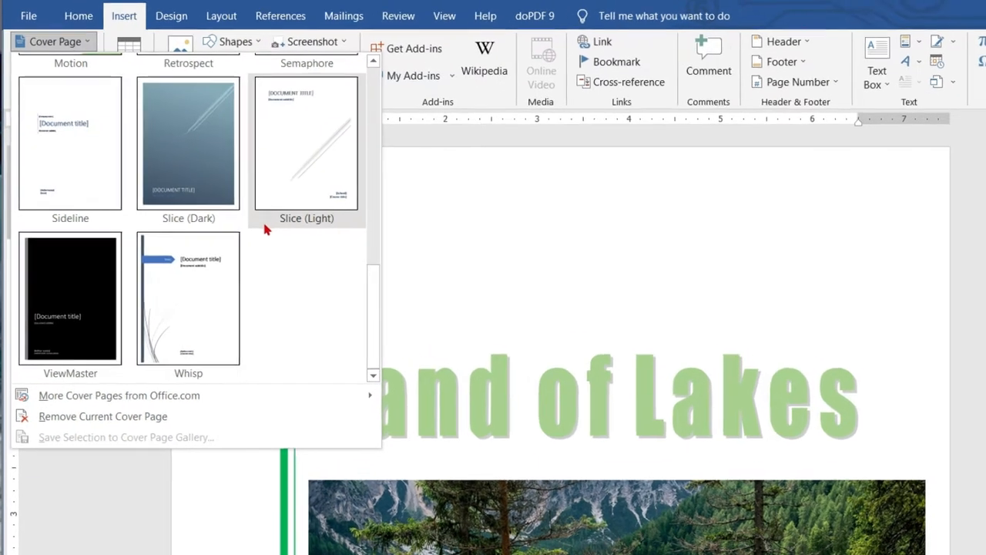
{"action": "scroll", "coordinate": [231, 223], "scroll_direction": "up", "scroll_amount": 3}
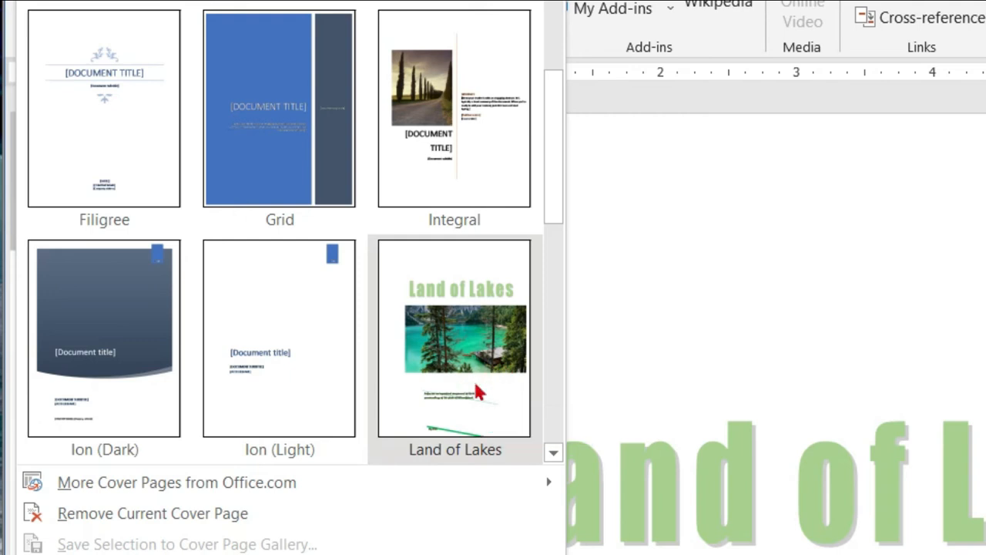
{"action": "left_click", "coordinate": [106, 43]}
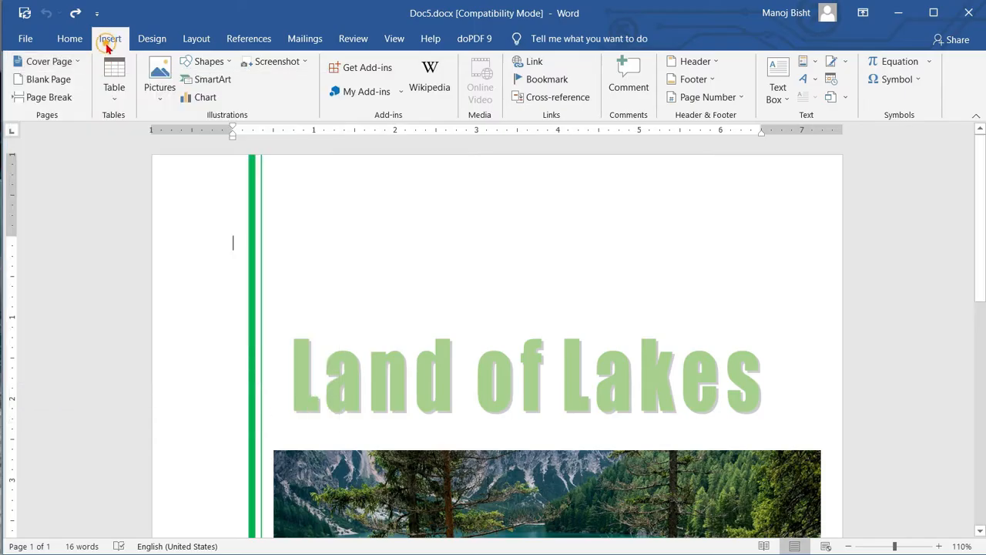
- Look through the built-in cover page gallery and review the Land of Lakes page from its title down to the author line
{"action": "left_click", "coordinate": [78, 63]}
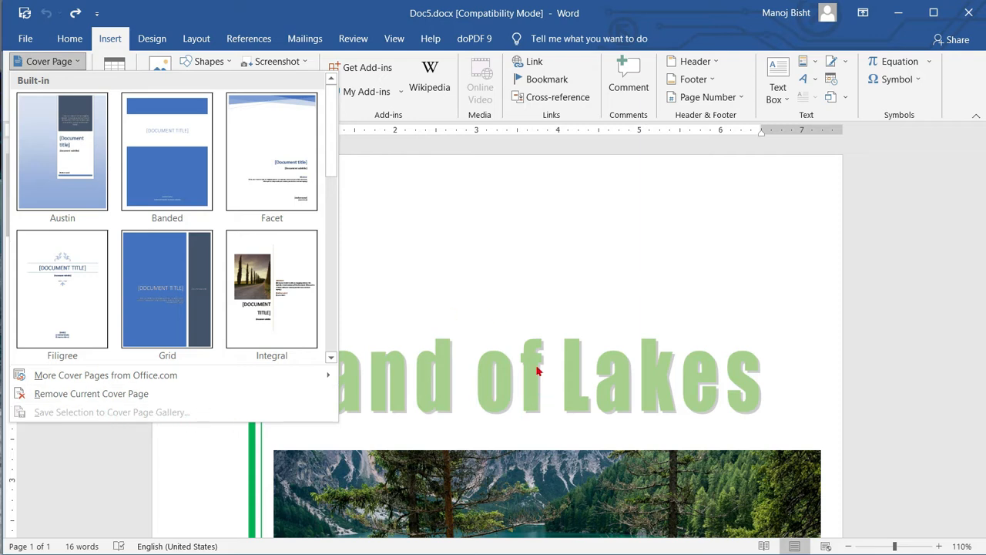
{"action": "scroll", "coordinate": [295, 316], "scroll_direction": "down", "scroll_amount": 3}
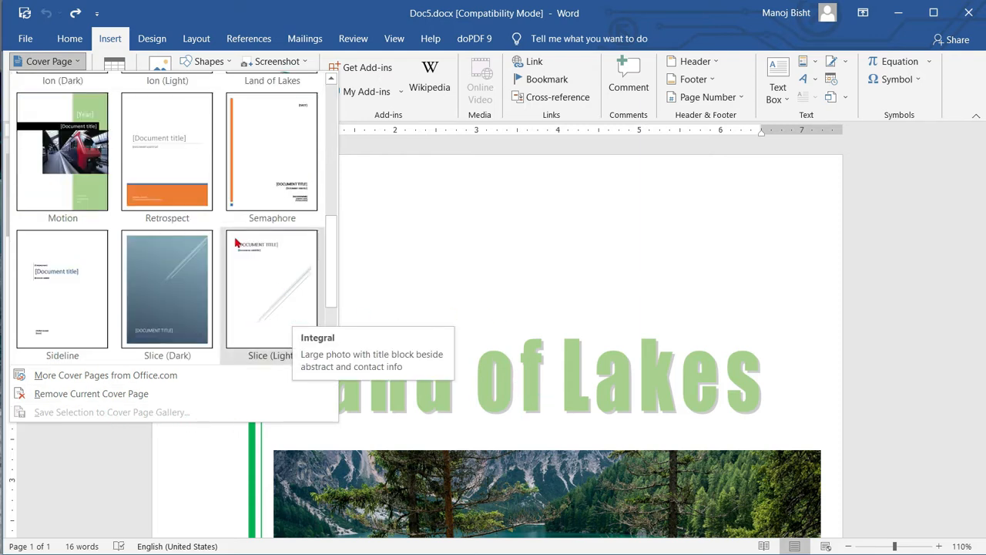
{"action": "scroll", "coordinate": [203, 233], "scroll_direction": "up", "scroll_amount": 3}
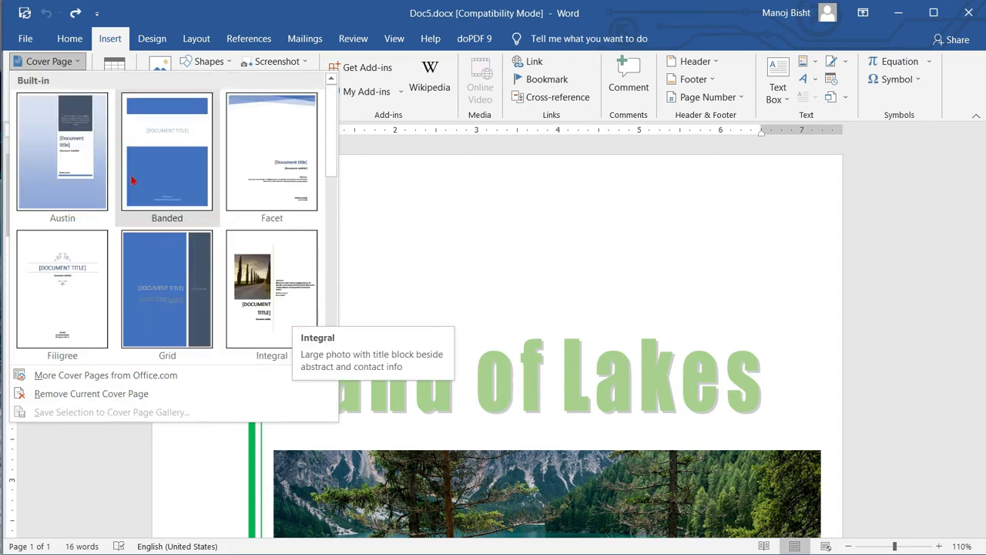
{"action": "left_click", "coordinate": [409, 216]}
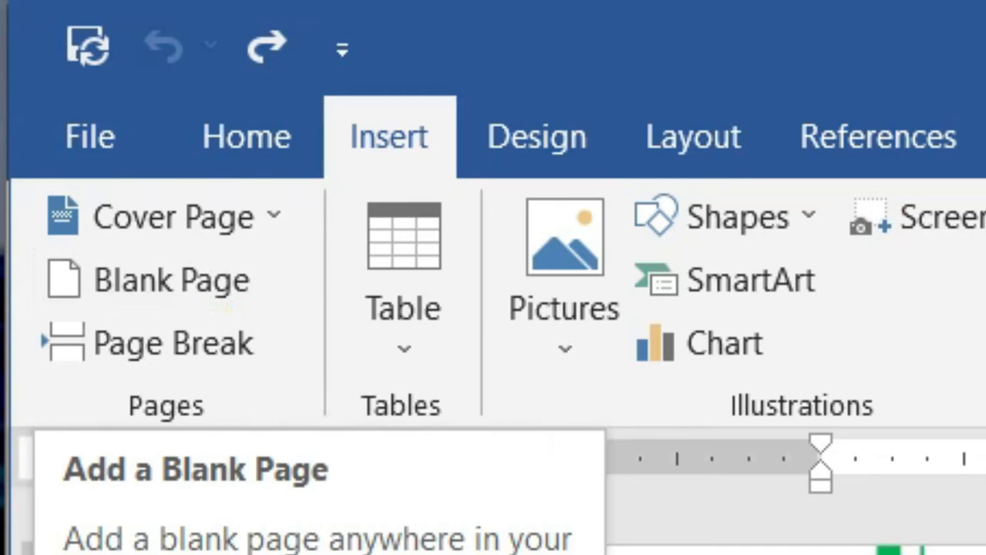
{"action": "scroll", "coordinate": [291, 245], "scroll_direction": "down", "scroll_amount": 10}
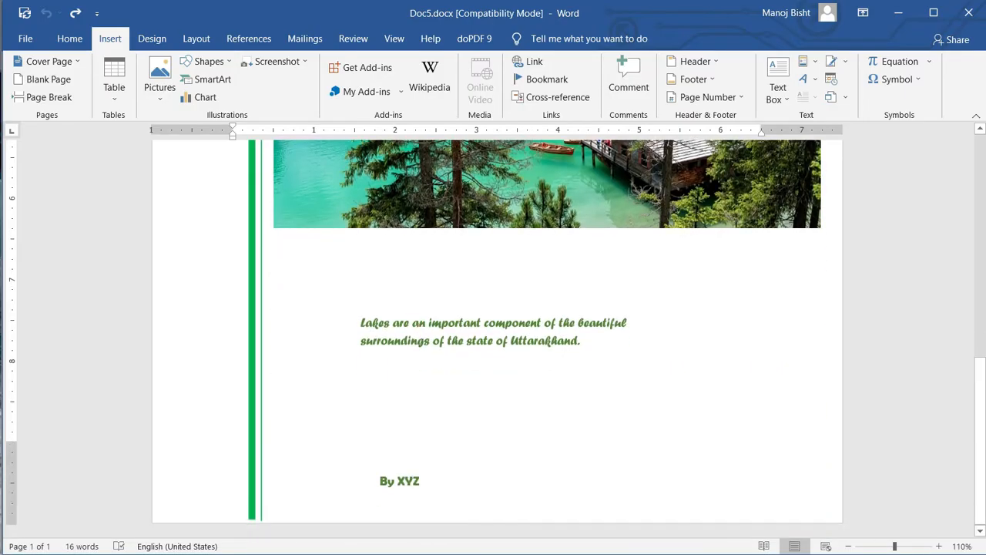
{"action": "left_click", "coordinate": [586, 340]}
{"action": "scroll", "coordinate": [497, 424], "scroll_direction": "up", "scroll_amount": 10}
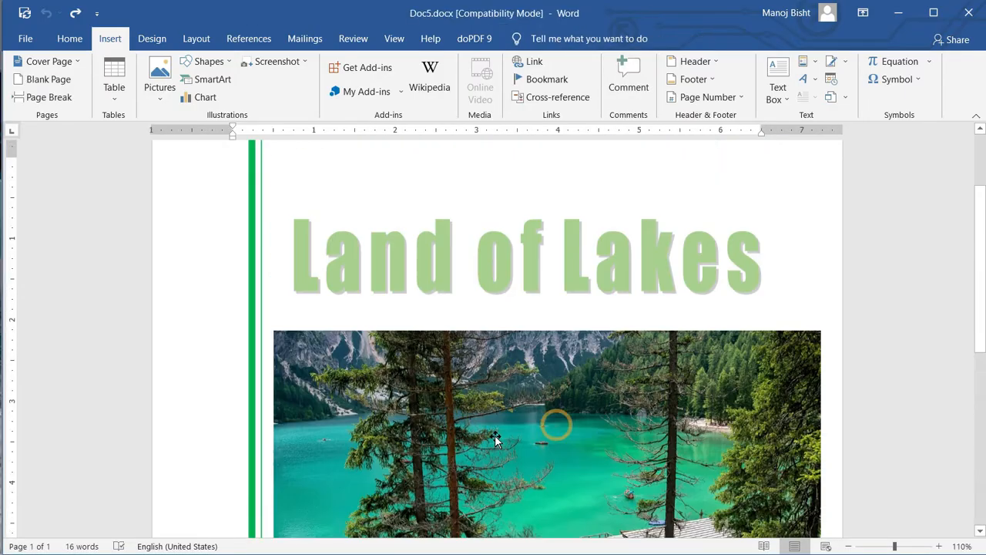
{"action": "scroll", "coordinate": [497, 416], "scroll_direction": "down", "scroll_amount": 8}
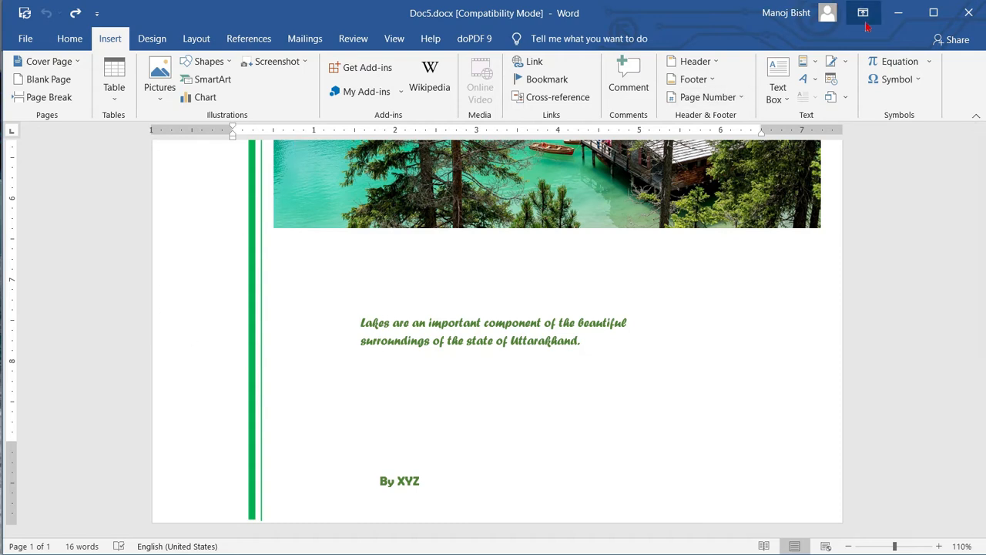
- Switch to the Document1 document and add empty lines below the calendar table until the text cursor reaches a second page
{"action": "left_click", "coordinate": [740, 554]}
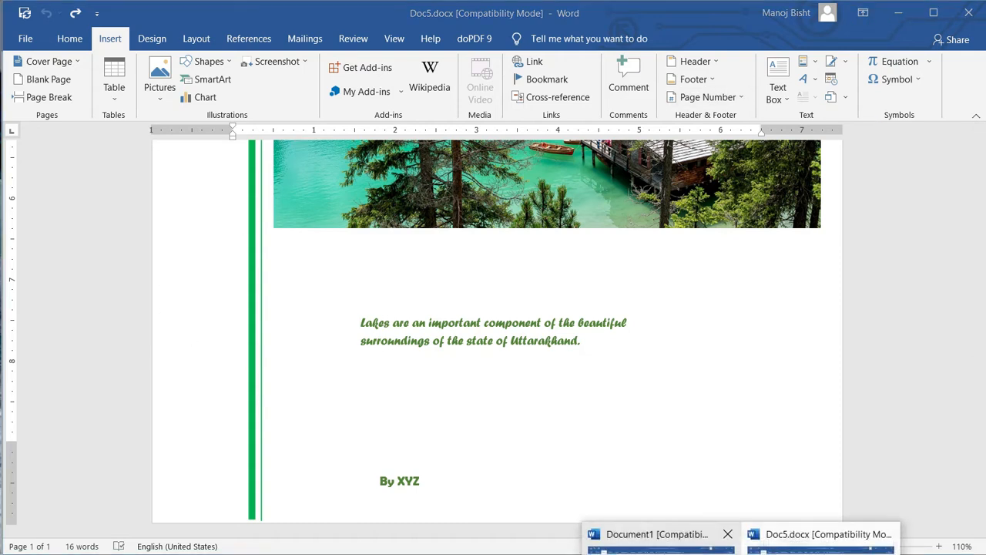
{"action": "left_click", "coordinate": [656, 540]}
{"action": "scroll", "coordinate": [507, 398], "scroll_direction": "down", "scroll_amount": 3}
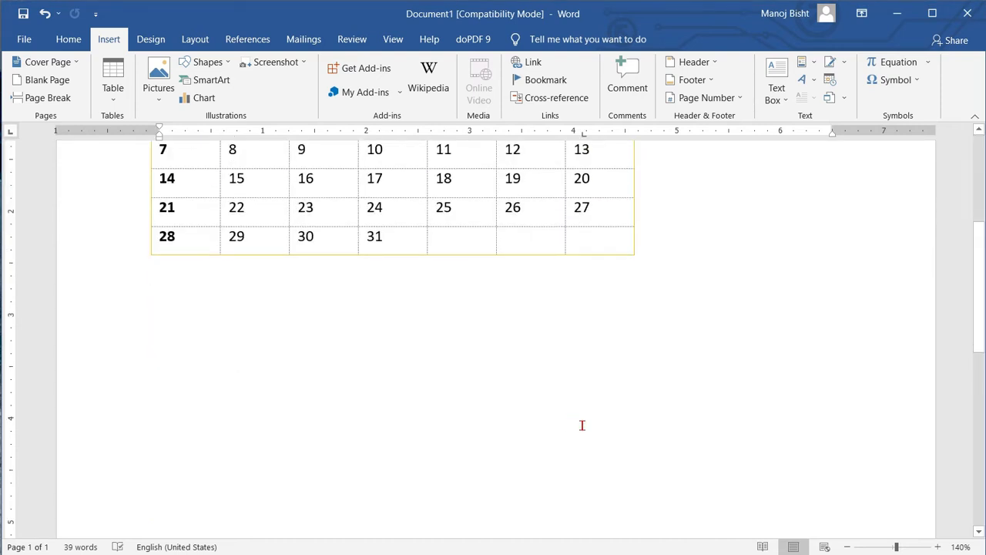
{"action": "key", "text": "Return"}
{"action": "key", "text": "Return"}
{"action": "key", "text": "Return"}
{"action": "key", "text": "Return"}
{"action": "key", "text": "Return"}
{"action": "key", "text": "Return"}
{"action": "key", "text": "Return"}
{"action": "key", "text": "Return"}
{"action": "key", "text": "Return"}
{"action": "key", "text": "Return"}
{"action": "key", "text": "Return"}
{"action": "key", "text": "Return"}
{"action": "key", "text": "Return"}
{"action": "key", "text": "Return"}
{"action": "key", "text": "Return"}
{"action": "key", "text": "Return"}
{"action": "key", "text": "Return"}
{"action": "key", "text": "Return"}
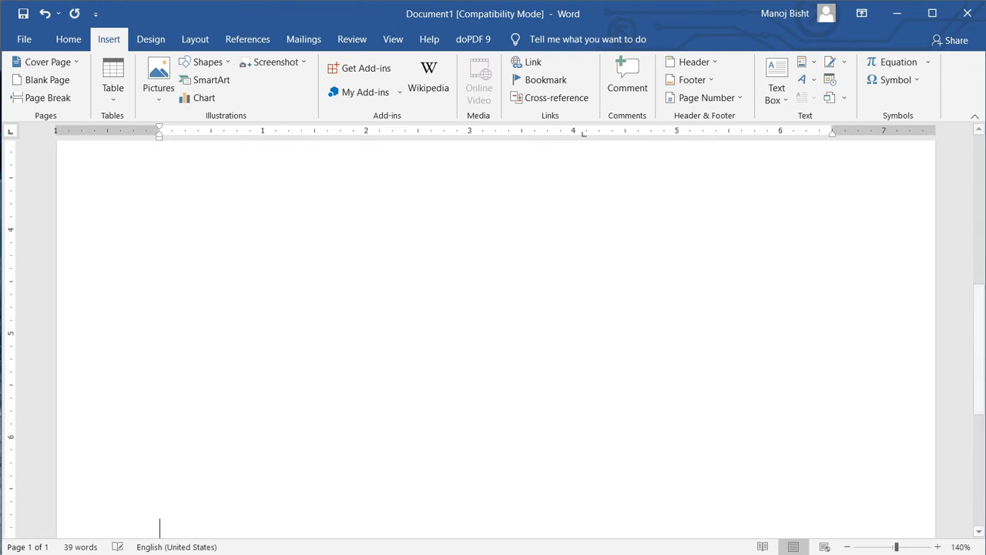
{"action": "key", "text": "Return"}
{"action": "key", "text": "Return"}
{"action": "key", "text": "Return"}
{"action": "key", "text": "Return"}
{"action": "key", "text": "Return"}
{"action": "key", "text": "Return"}
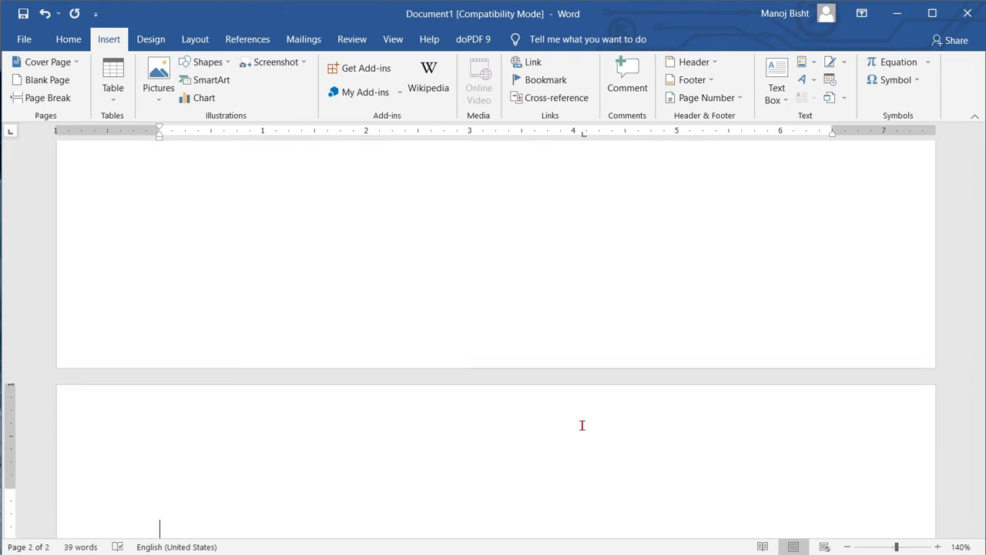
- Insert a page break after the empty lines on page 2 to start a third page
{"action": "key", "text": "ctrl+Return"}
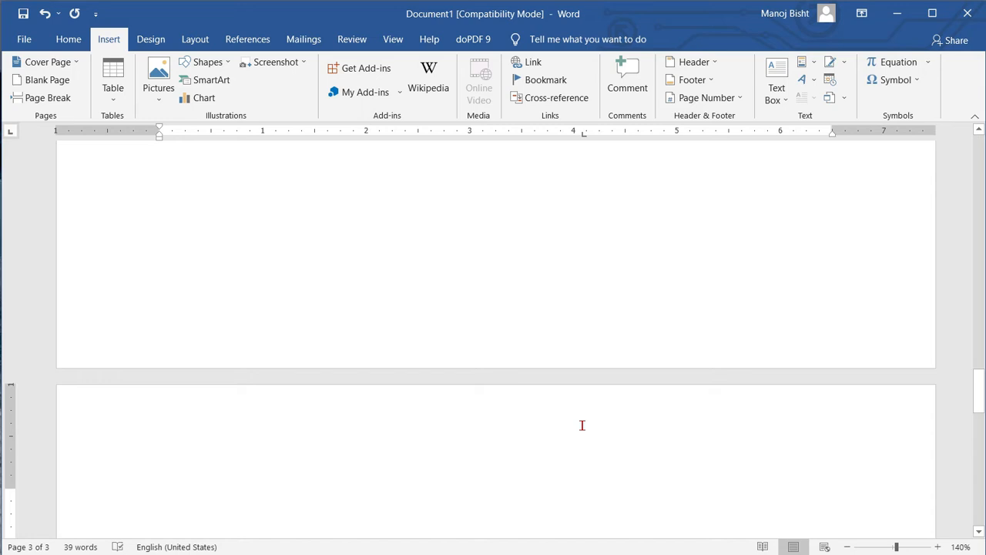
{"action": "left_click", "coordinate": [50, 63]}
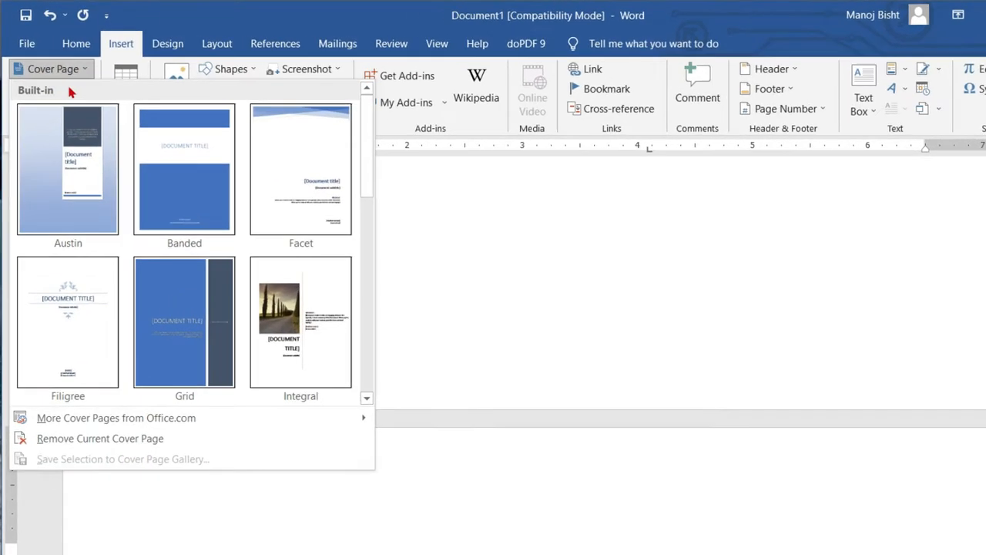
{"action": "left_click", "coordinate": [74, 63]}
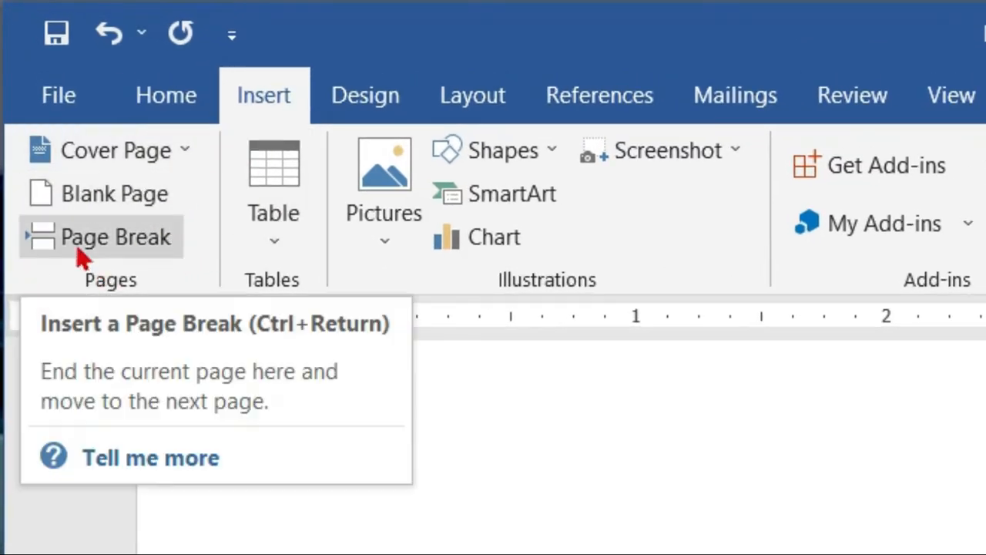
{"action": "key", "text": "ctrl+Return"}
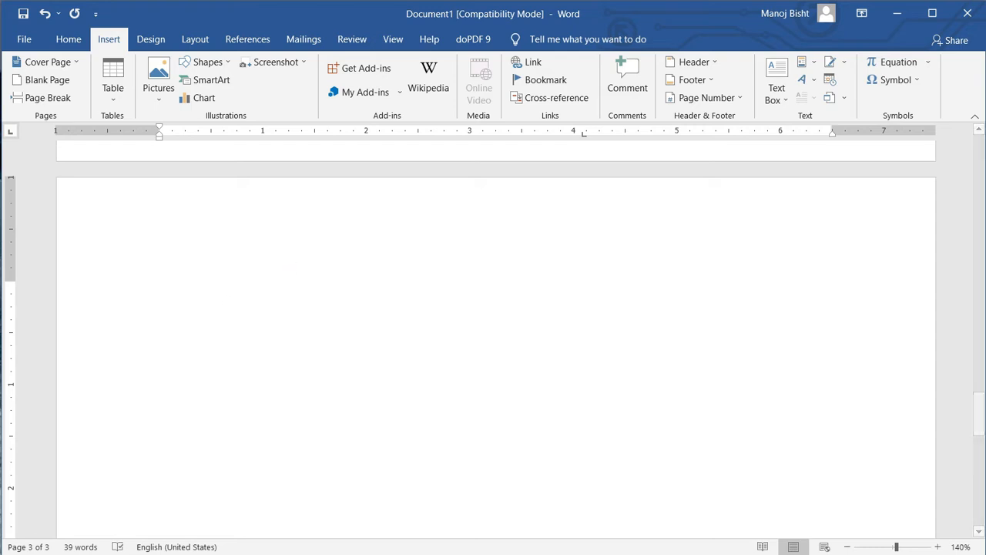
- Paste the copied news text about the Brihanmumbai Municipal Corporation onto the empty third page
{"action": "key", "text": "ctrl+v"}
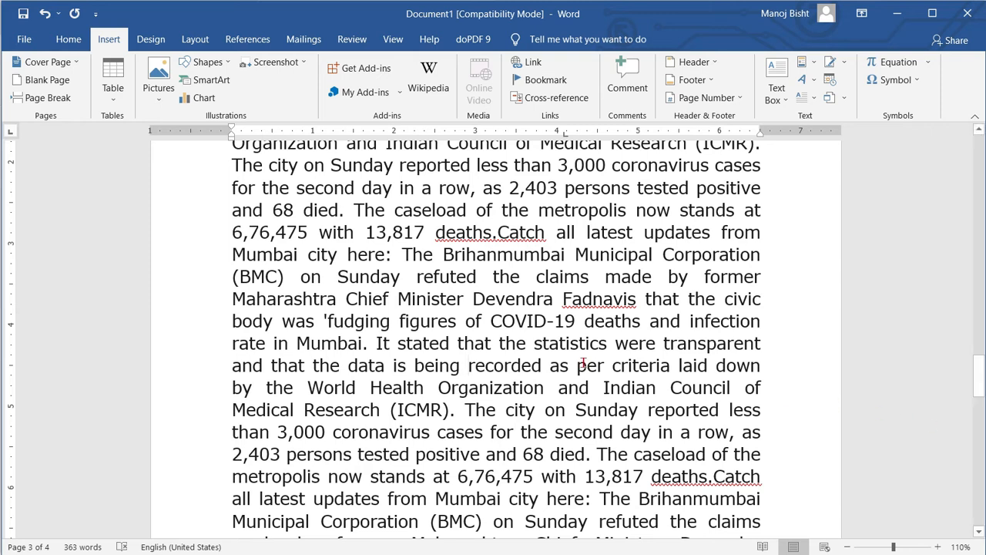
{"action": "scroll", "coordinate": [609, 362], "scroll_direction": "up", "scroll_amount": 5}
{"action": "scroll", "coordinate": [580, 362], "scroll_direction": "down", "scroll_amount": 3}
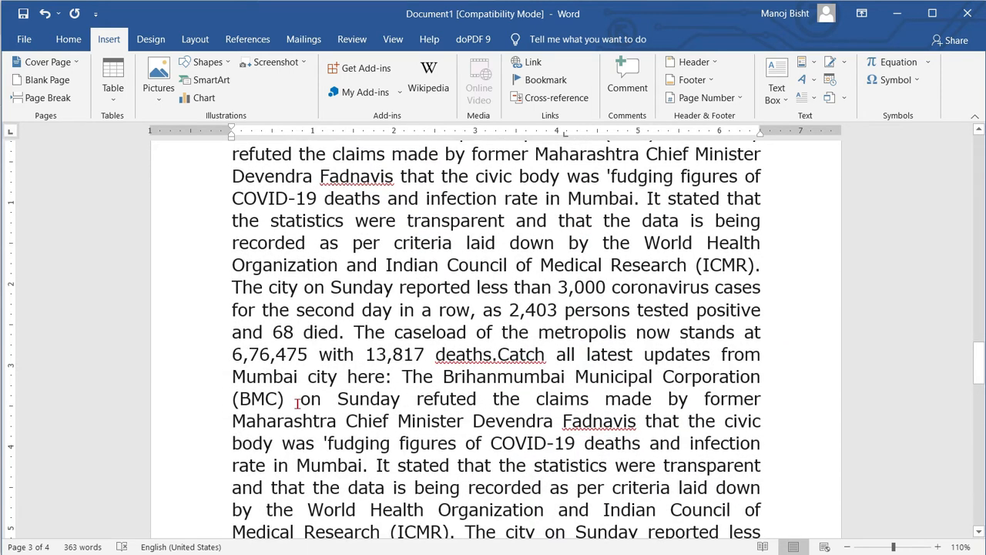
- Insert a page break before the second "The Brihanmumbai Municipal Corporation" passage and check how the text is split
{"action": "left_click", "coordinate": [412, 397]}
{"action": "scroll", "coordinate": [401, 376], "scroll_direction": "down", "scroll_amount": 2}
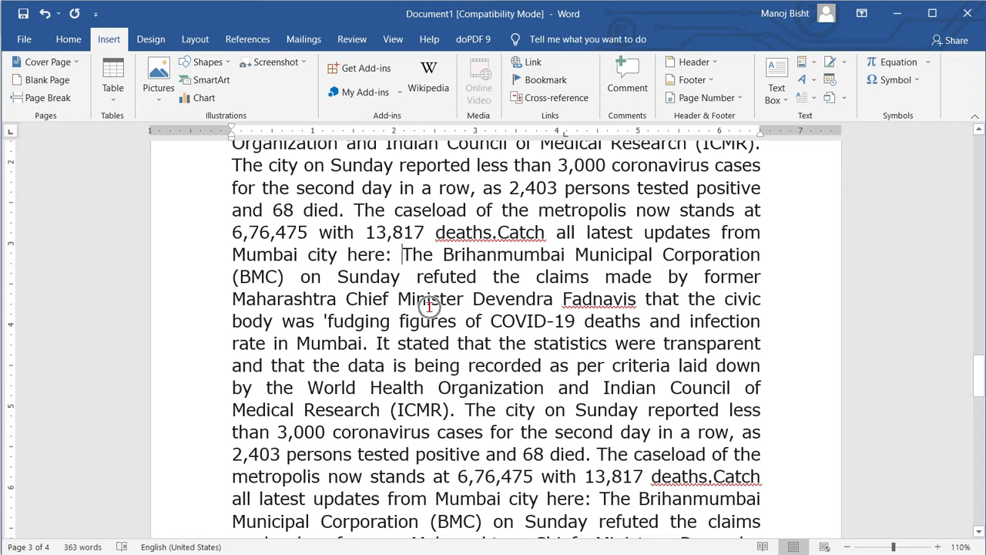
{"action": "key", "text": "ctrl+Return"}
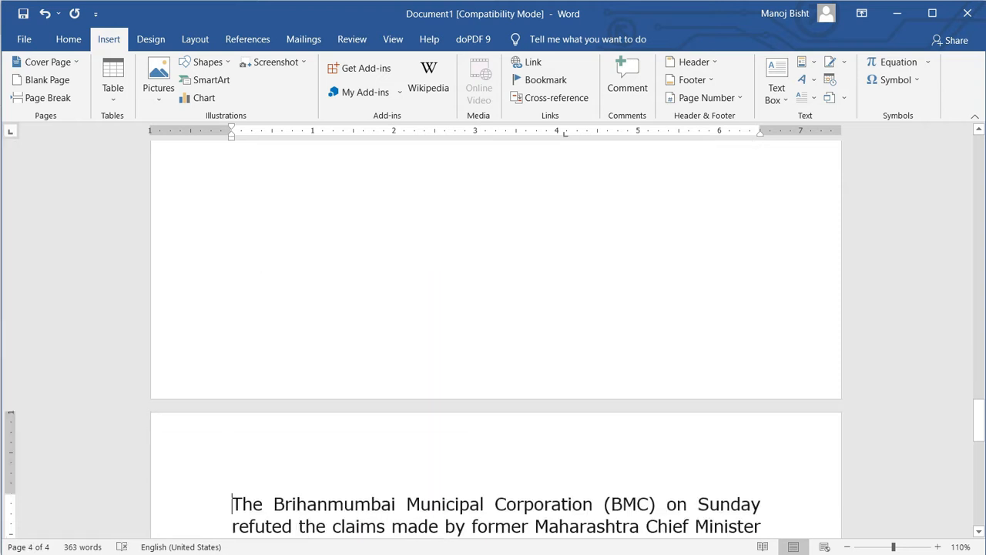
{"action": "scroll", "coordinate": [442, 326], "scroll_direction": "down", "scroll_amount": 5}
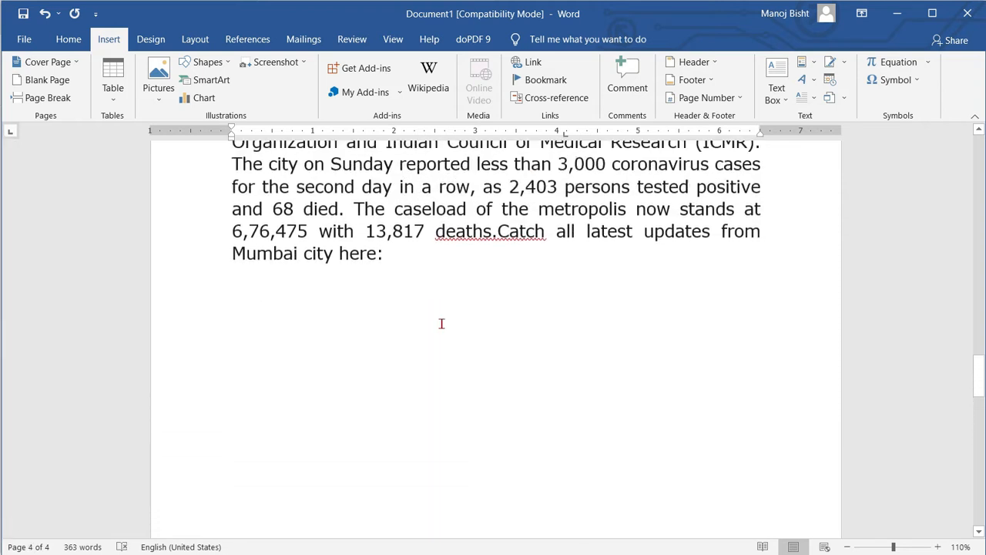
{"action": "scroll", "coordinate": [442, 328], "scroll_direction": "down", "scroll_amount": 2}
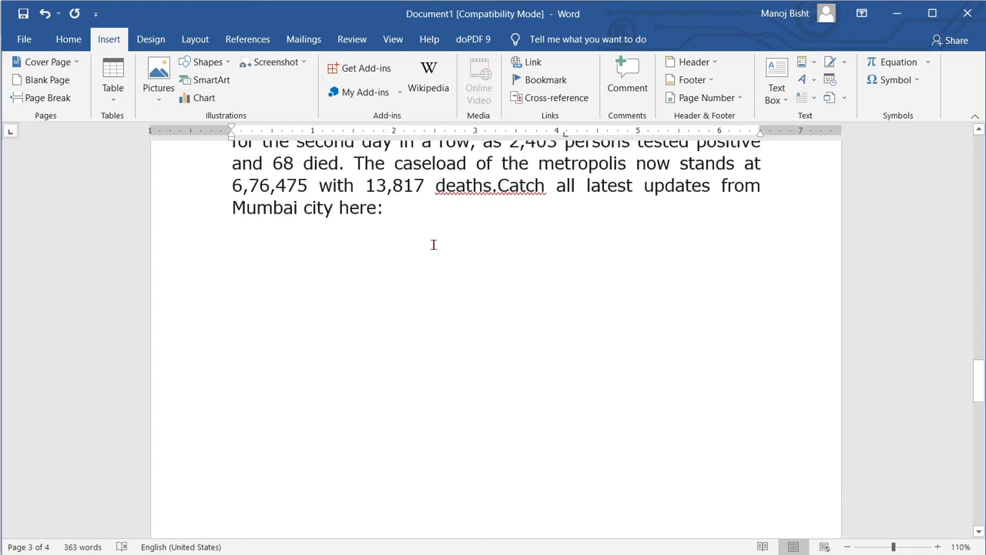
{"action": "scroll", "coordinate": [433, 245], "scroll_direction": "down", "scroll_amount": 2}
{"action": "scroll", "coordinate": [442, 299], "scroll_direction": "down", "scroll_amount": 8}
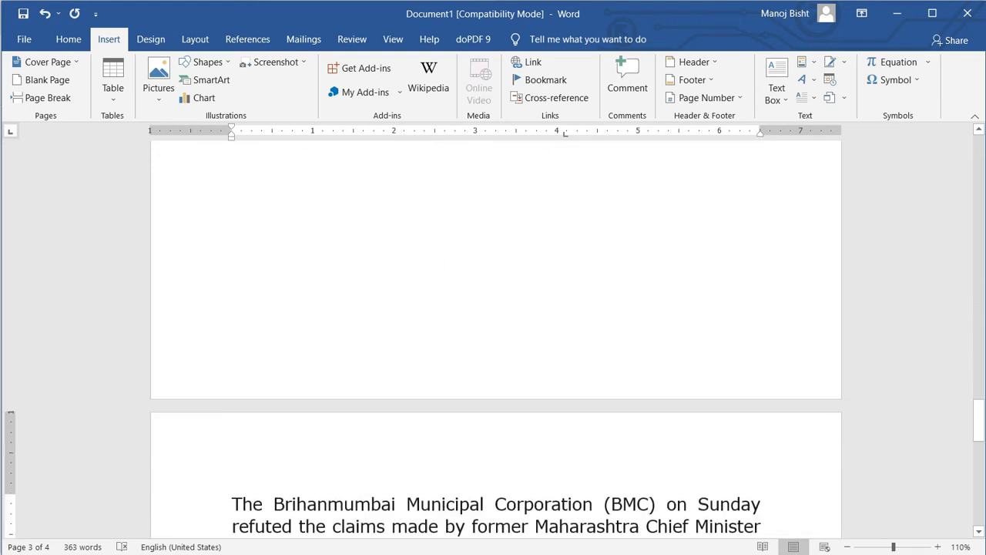
{"action": "scroll", "coordinate": [442, 300], "scroll_direction": "up", "scroll_amount": 2}
{"action": "scroll", "coordinate": [442, 300], "scroll_direction": "up", "scroll_amount": 3}
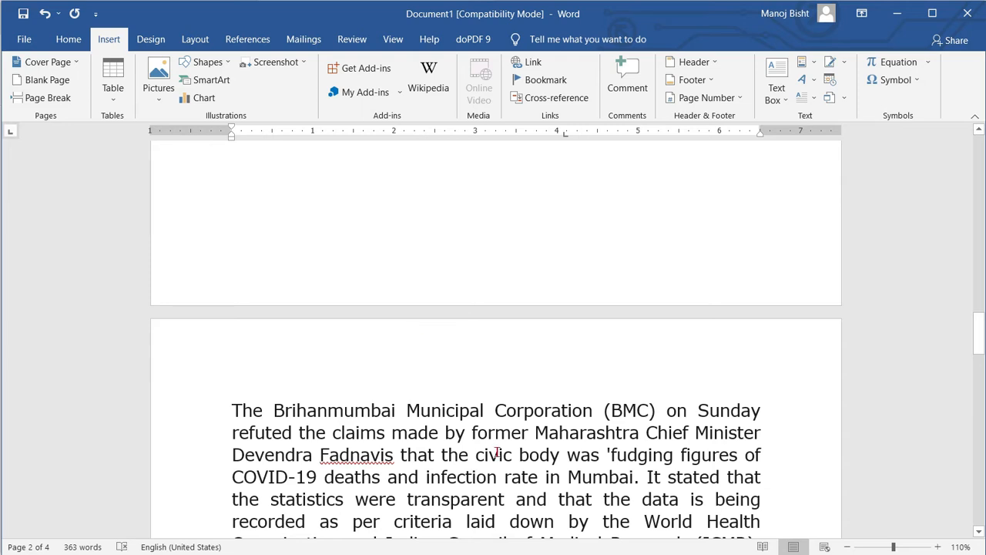
- Insert a table of three columns and four rows on page 1 and stretch it to make its rows taller
{"action": "scroll", "coordinate": [497, 453], "scroll_direction": "up", "scroll_amount": 10}
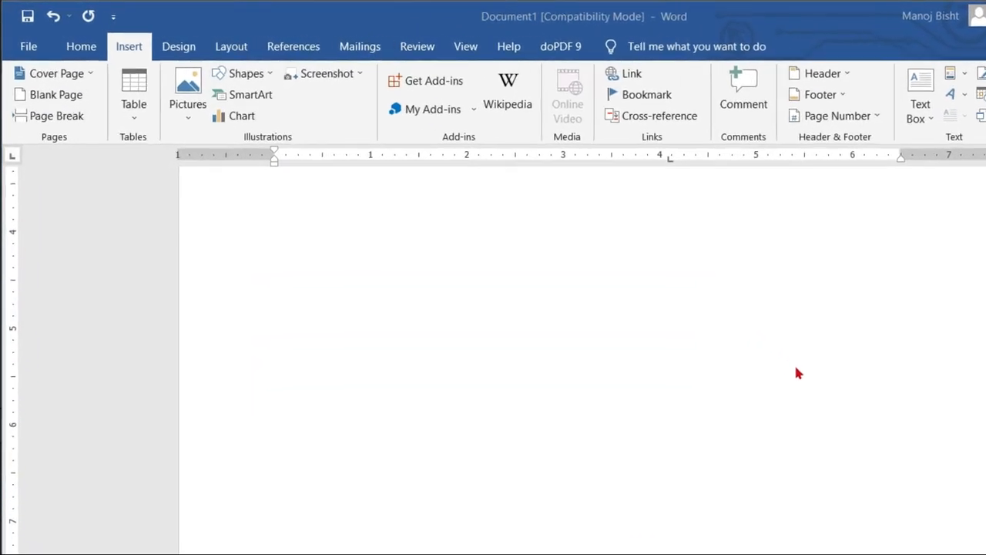
{"action": "left_click", "coordinate": [133, 120]}
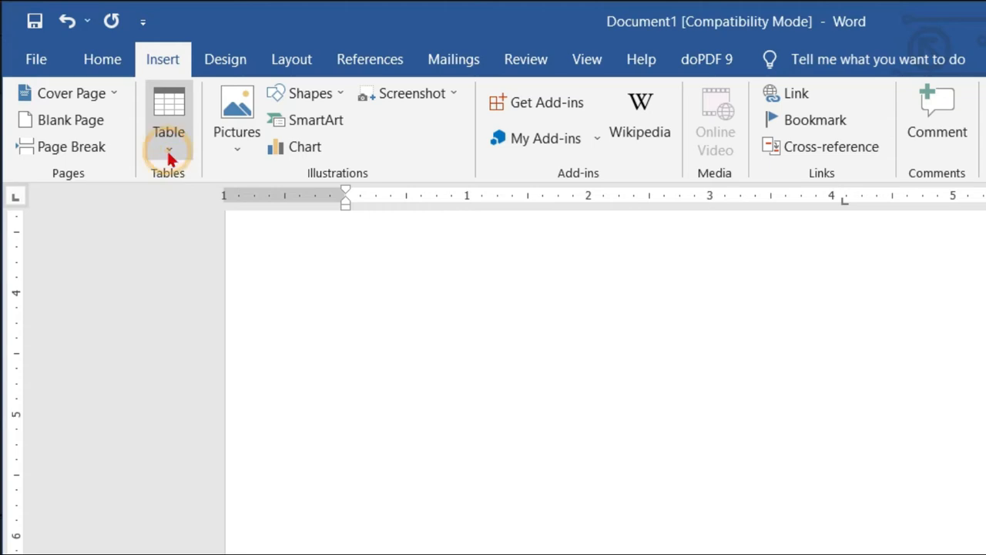
{"action": "left_click", "coordinate": [168, 147]}
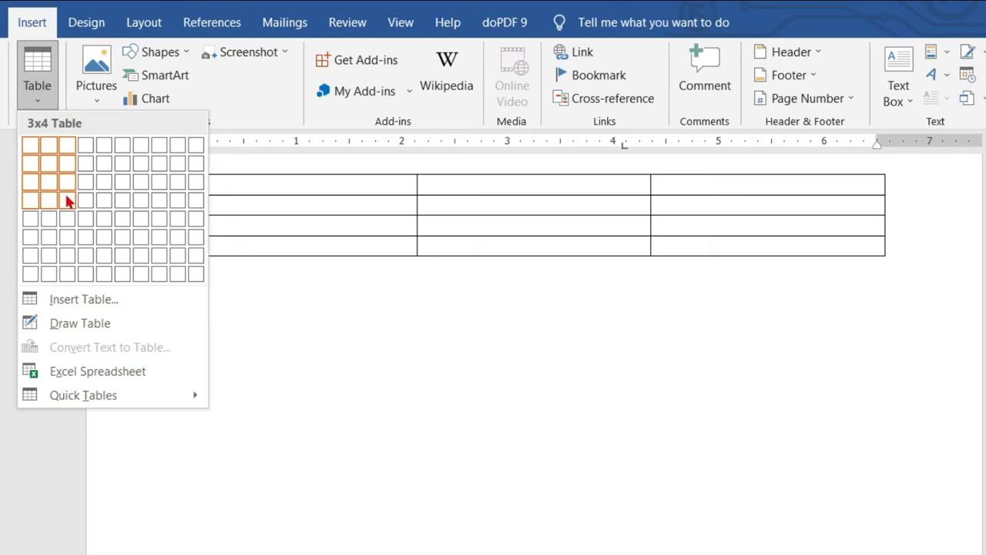
{"action": "left_click", "coordinate": [67, 201]}
{"action": "left_click_drag", "start_coordinate": [890, 268], "coordinate": [893, 375]}
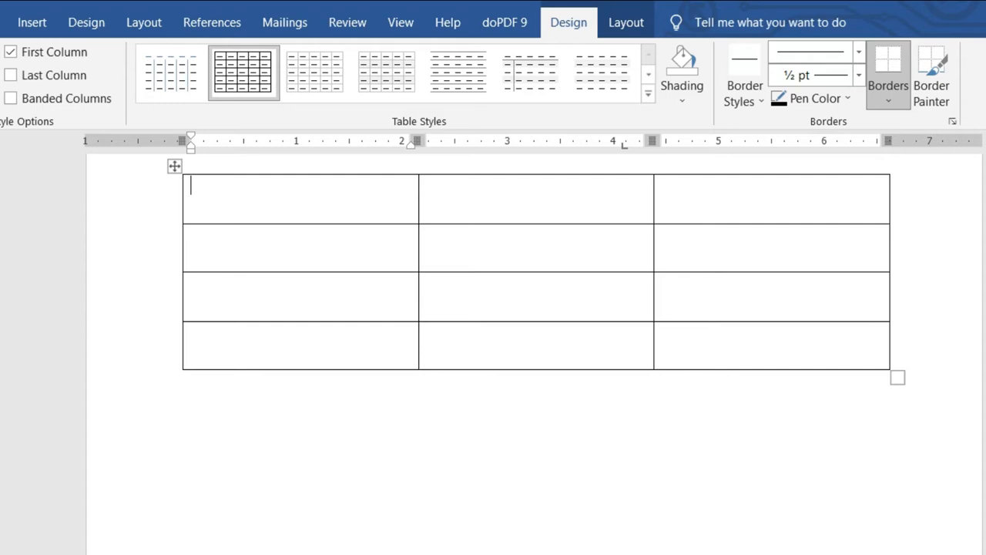
- Place the text cursor in the cells of the new table's first two rows one after another to point out individual cells
{"action": "left_click", "coordinate": [487, 188]}
{"action": "left_click", "coordinate": [712, 205]}
{"action": "left_click", "coordinate": [357, 205]}
{"action": "left_click", "coordinate": [278, 193]}
{"action": "left_click", "coordinate": [459, 194]}
{"action": "left_click", "coordinate": [740, 199]}
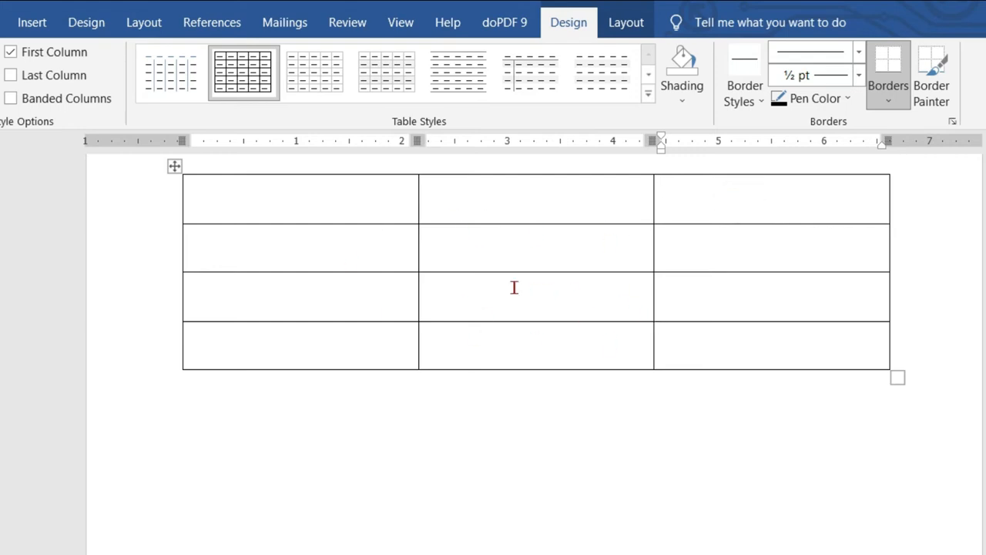
{"action": "left_click", "coordinate": [305, 194]}
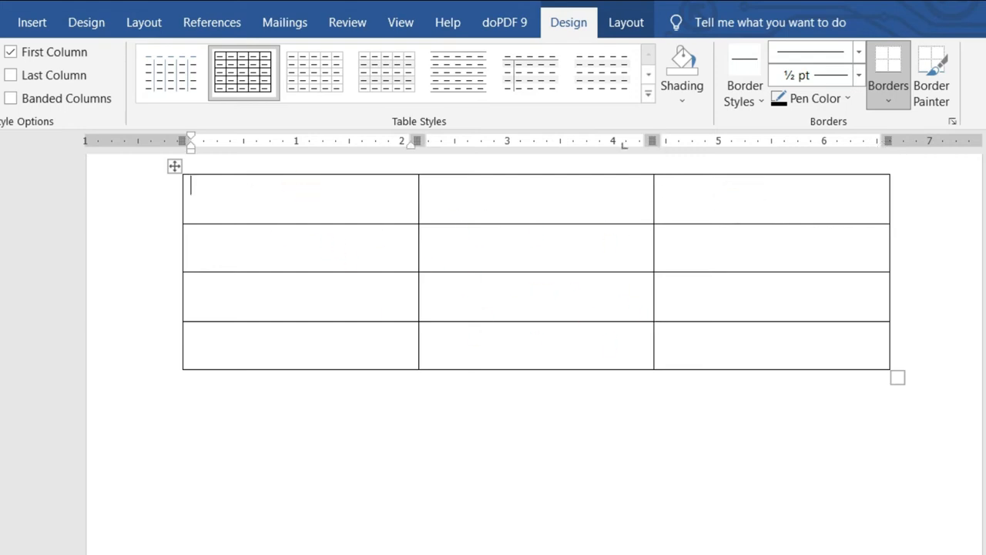
{"action": "left_click", "coordinate": [512, 196]}
{"action": "left_click", "coordinate": [697, 200]}
{"action": "left_click", "coordinate": [354, 205]}
{"action": "left_click", "coordinate": [506, 206]}
{"action": "left_click", "coordinate": [669, 202]}
{"action": "left_click", "coordinate": [351, 239]}
{"action": "left_click", "coordinate": [514, 239]}
{"action": "left_click", "coordinate": [712, 250]}
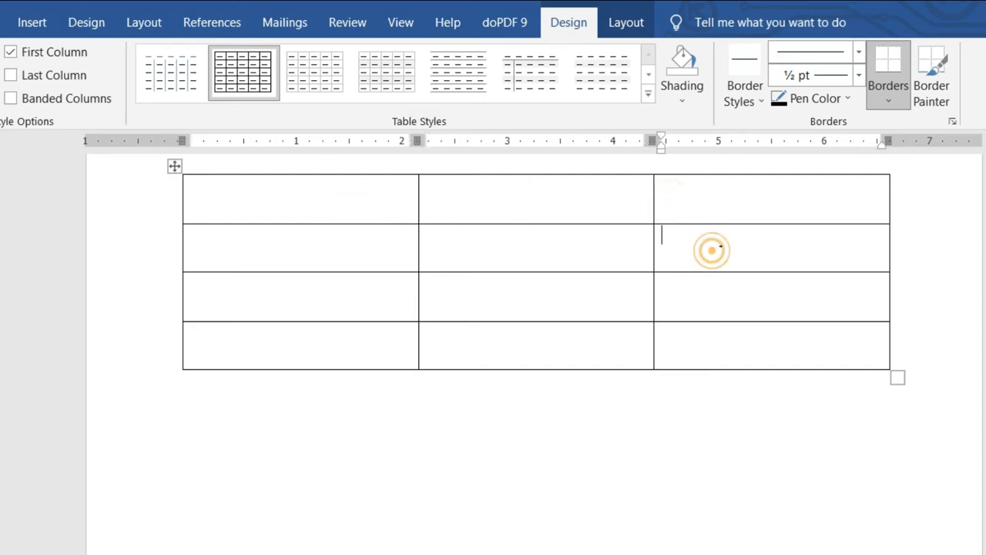
- Select each of the new table's four rows in turn, from the first to the last
{"action": "left_click_drag", "start_coordinate": [264, 203], "coordinate": [693, 193]}
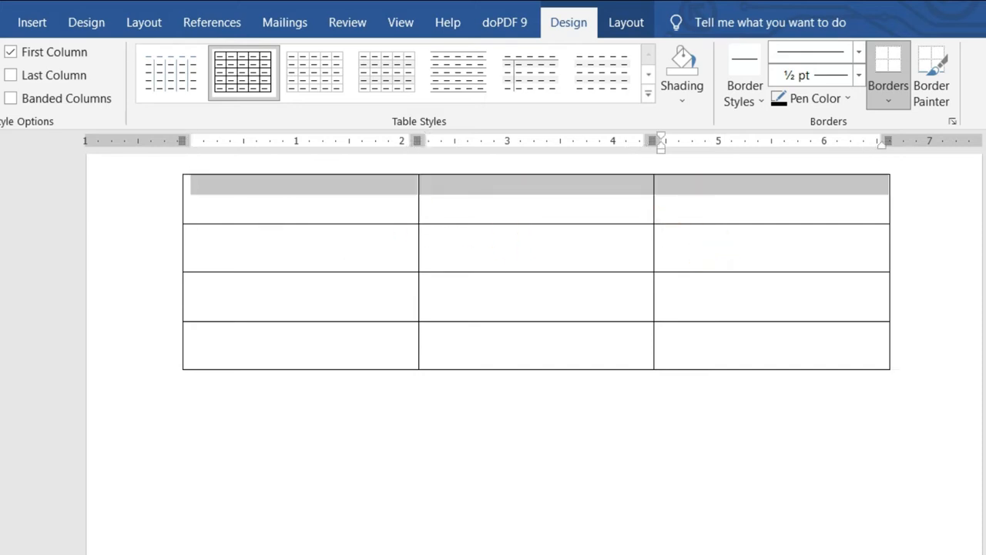
{"action": "left_click_drag", "start_coordinate": [266, 243], "coordinate": [693, 246]}
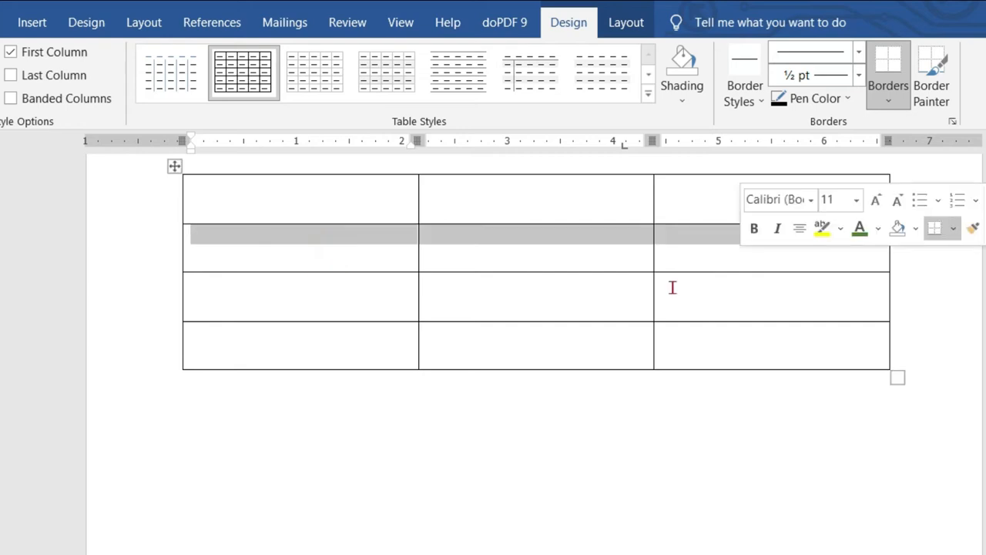
{"action": "left_click_drag", "start_coordinate": [280, 297], "coordinate": [738, 293]}
{"action": "left_click", "coordinate": [737, 293]}
{"action": "left_click_drag", "start_coordinate": [305, 346], "coordinate": [747, 346]}
- Select the new table's first and second columns in turn and clear the selection
{"action": "left_click_drag", "start_coordinate": [293, 198], "coordinate": [302, 383]}
{"action": "left_click", "coordinate": [530, 239]}
{"action": "left_click_drag", "start_coordinate": [521, 207], "coordinate": [524, 343]}
{"action": "left_click_drag", "start_coordinate": [303, 203], "coordinate": [305, 339]}
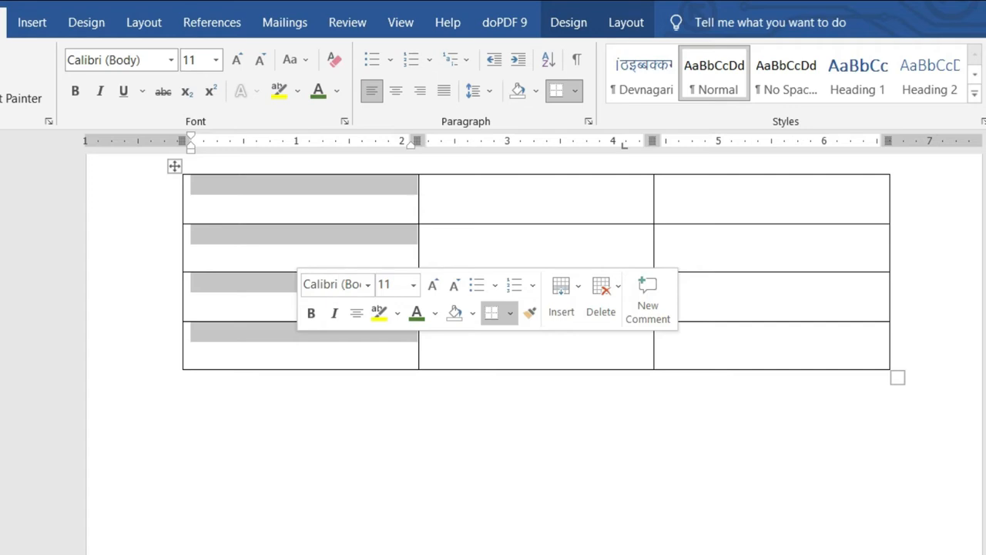
{"action": "left_click", "coordinate": [537, 260]}
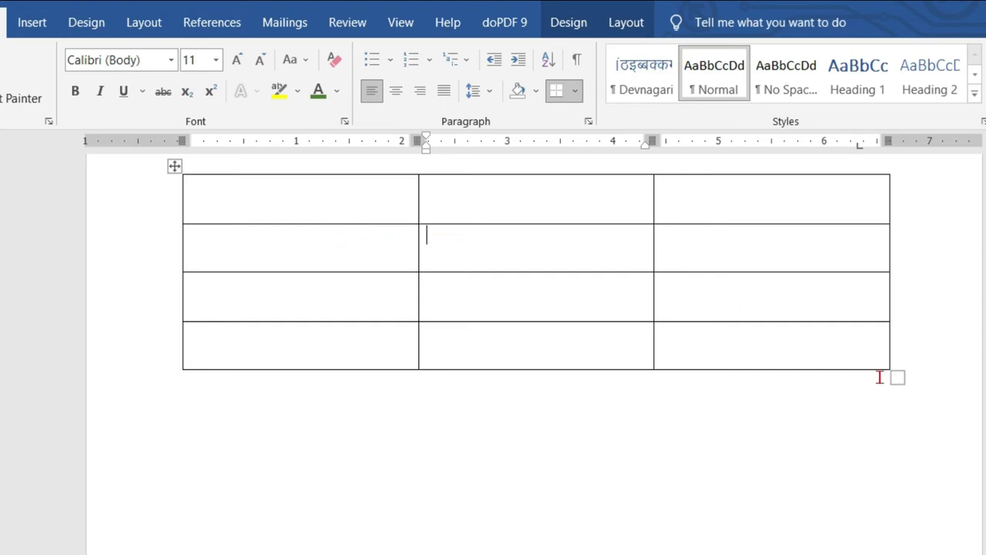
- Insert a table of 12 columns and 15 rows in the blank area below the three-column table
{"action": "scroll", "coordinate": [582, 330], "scroll_direction": "up", "scroll_amount": 2}
{"action": "scroll", "coordinate": [361, 390], "scroll_direction": "down", "scroll_amount": 4}
{"action": "left_click", "coordinate": [366, 424]}
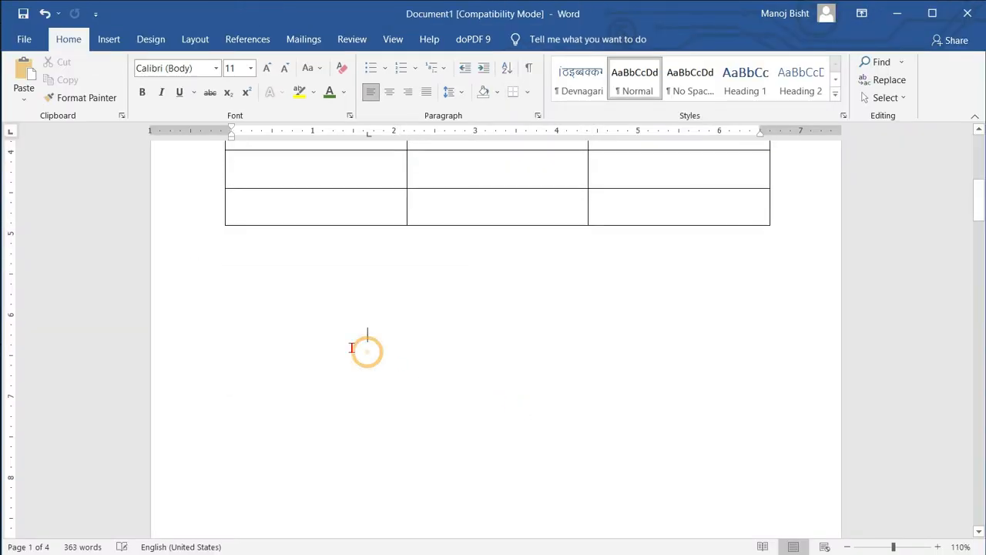
{"action": "left_click", "coordinate": [253, 290]}
{"action": "left_click", "coordinate": [108, 39]}
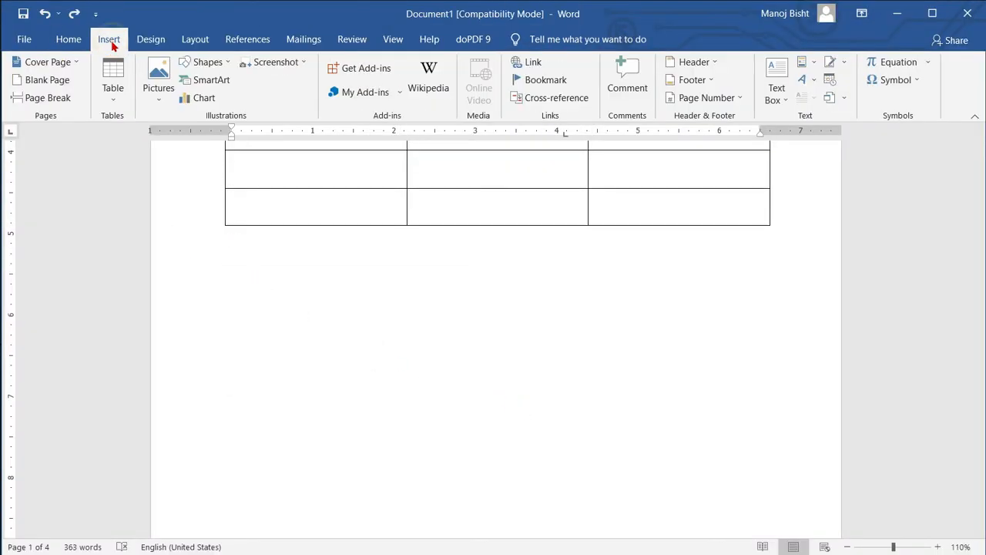
{"action": "left_click", "coordinate": [112, 91]}
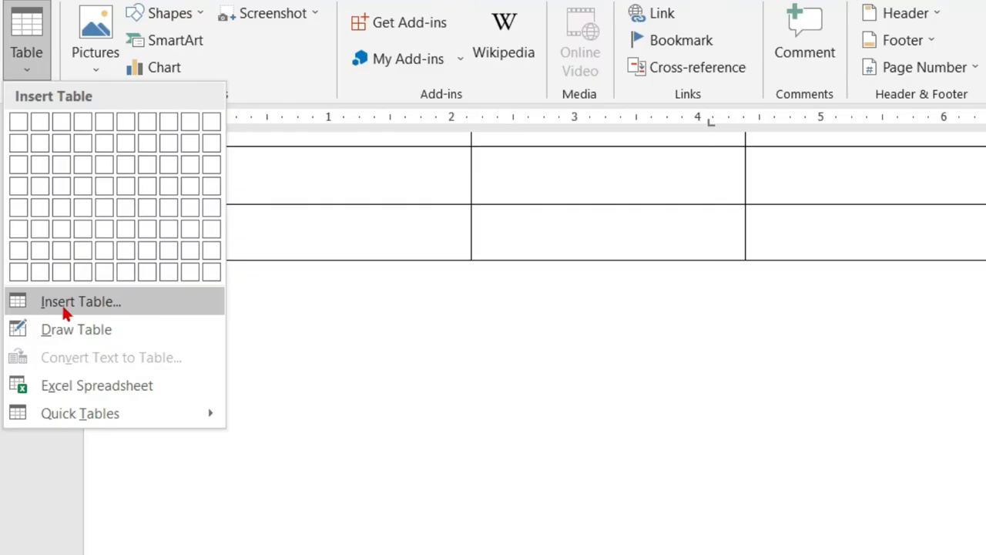
{"action": "left_click", "coordinate": [140, 261]}
{"action": "left_click", "coordinate": [657, 236]}
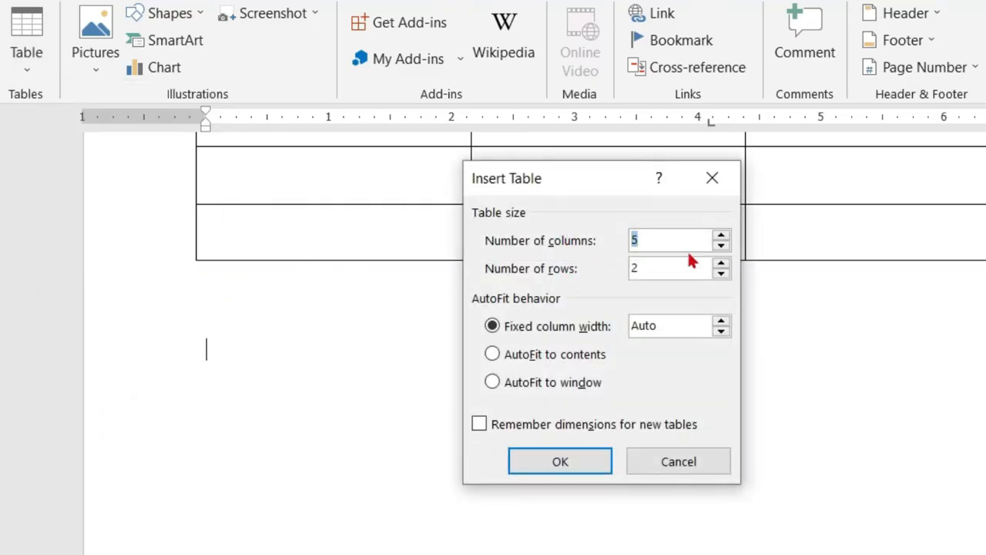
{"action": "type", "text": "12"}
{"action": "left_click", "coordinate": [645, 267]}
{"action": "left_click", "coordinate": [558, 461]}
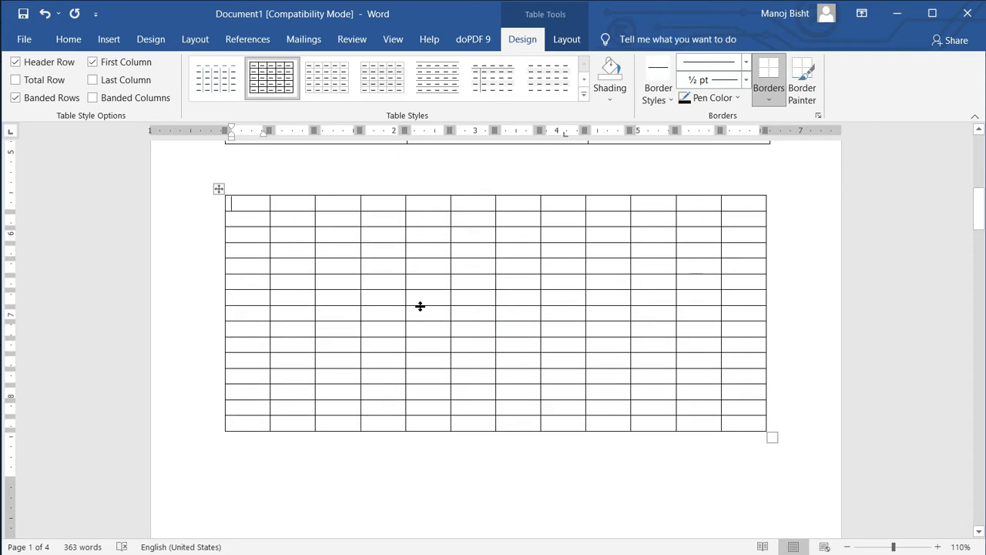
- Draw a table outline about 6.29" wide and 2.18" high near the top of page 2
{"action": "scroll", "coordinate": [403, 258], "scroll_direction": "up", "scroll_amount": 2}
{"action": "scroll", "coordinate": [324, 258], "scroll_direction": "down", "scroll_amount": 1}
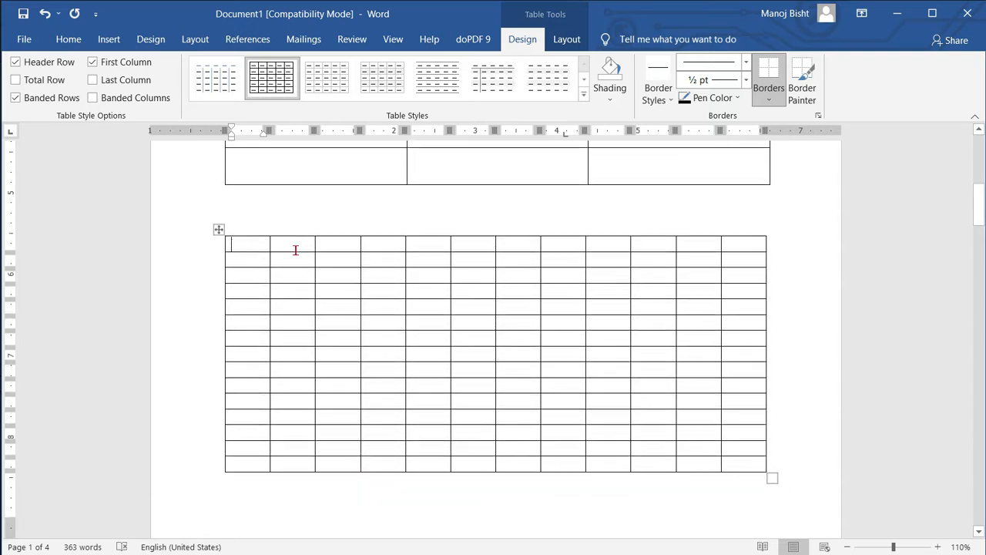
{"action": "scroll", "coordinate": [295, 250], "scroll_direction": "down", "scroll_amount": 2}
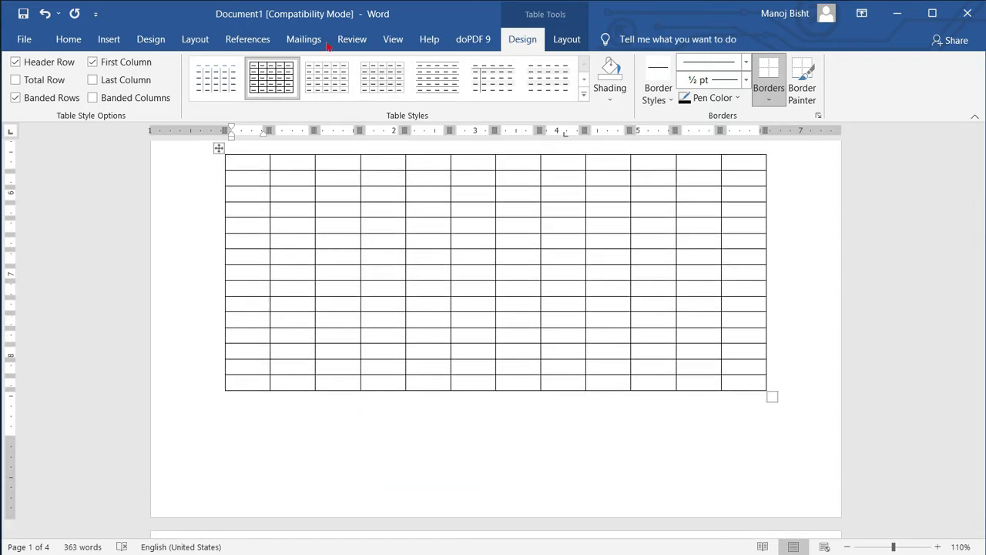
{"action": "left_click", "coordinate": [103, 44]}
{"action": "left_click", "coordinate": [114, 81]}
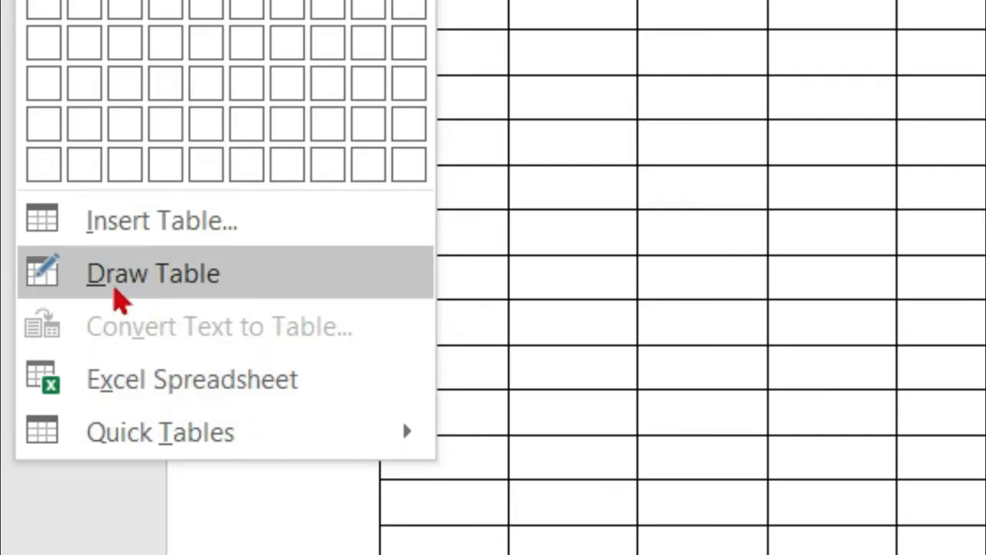
{"action": "left_click", "coordinate": [133, 278]}
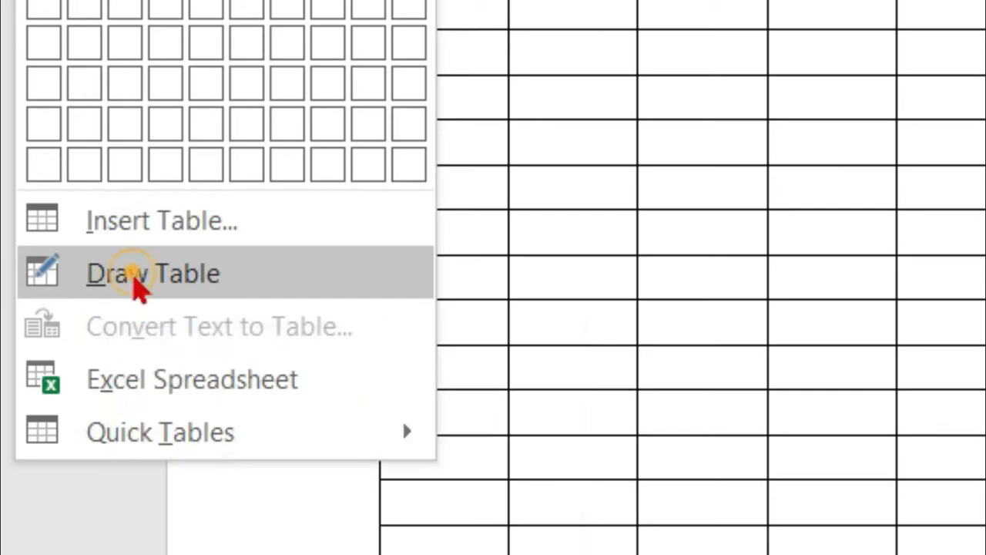
{"action": "scroll", "coordinate": [253, 279], "scroll_direction": "down", "scroll_amount": 5}
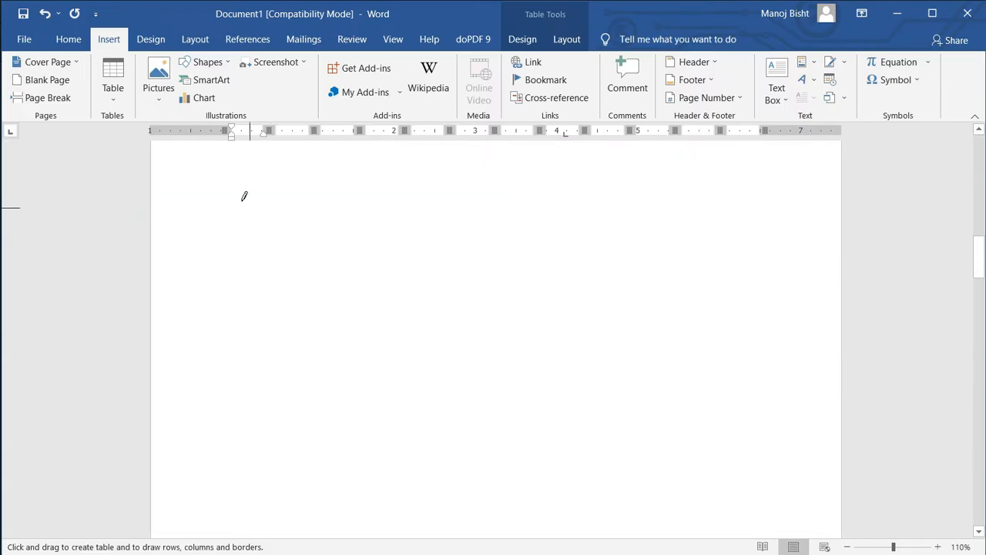
{"action": "mouse_move", "coordinate": [239, 196]}
{"action": "left_mouse_down"}
{"action": "mouse_move", "coordinate": [277, 229]}
{"action": "mouse_move", "coordinate": [524, 337]}
{"action": "mouse_move", "coordinate": [750, 374]}
{"action": "left_mouse_up"}
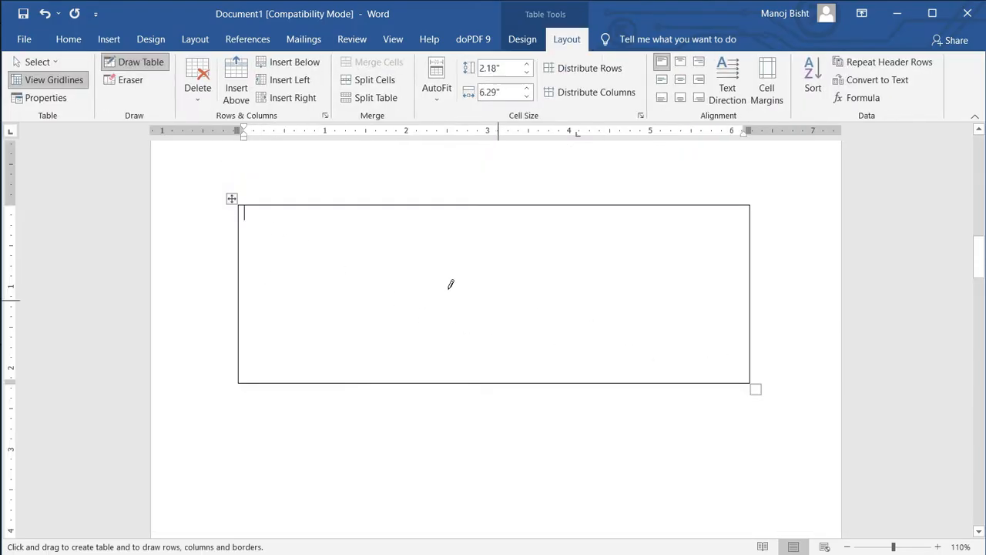
- Divide the drawn table into four rows and four columns with three horizontal and three vertical lines
{"action": "left_click", "coordinate": [243, 249]}
{"action": "left_click_drag", "start_coordinate": [265, 247], "coordinate": [665, 249]}
{"action": "left_click_drag", "start_coordinate": [239, 294], "coordinate": [702, 295]}
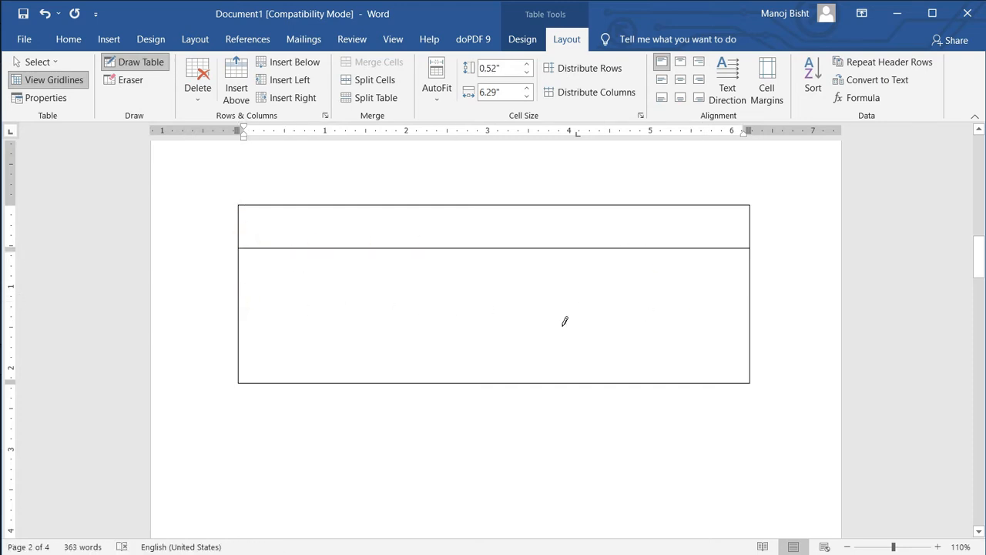
{"action": "left_click_drag", "start_coordinate": [238, 334], "coordinate": [710, 335]}
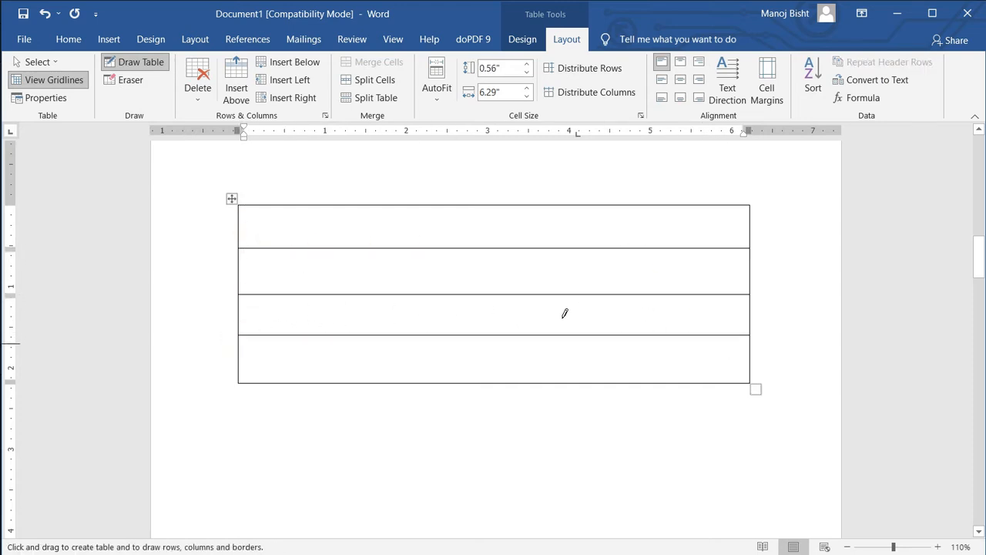
{"action": "left_click_drag", "start_coordinate": [311, 202], "coordinate": [312, 380]}
{"action": "left_click_drag", "start_coordinate": [462, 204], "coordinate": [465, 382]}
{"action": "left_click_drag", "start_coordinate": [624, 210], "coordinate": [635, 400]}
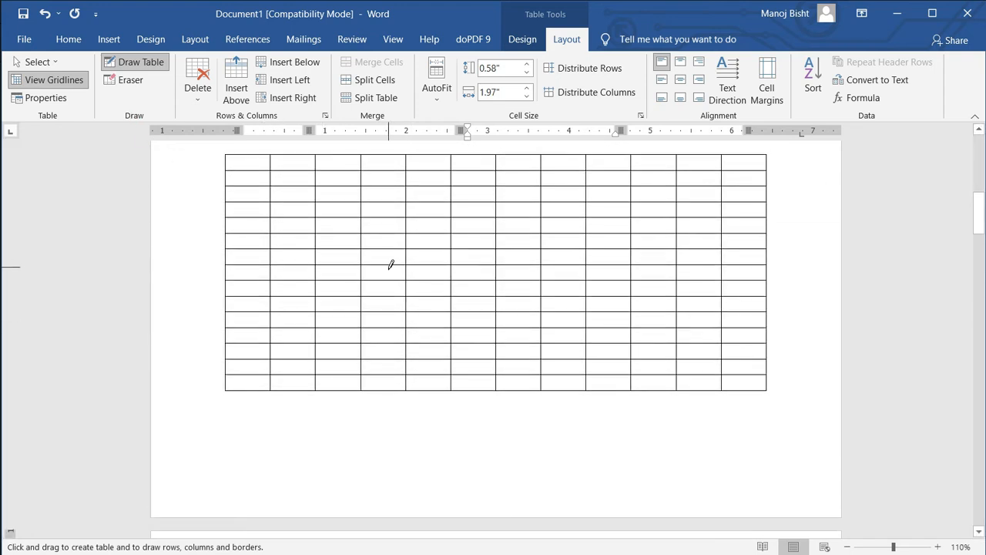
{"action": "scroll", "coordinate": [391, 264], "scroll_direction": "up", "scroll_amount": 5}
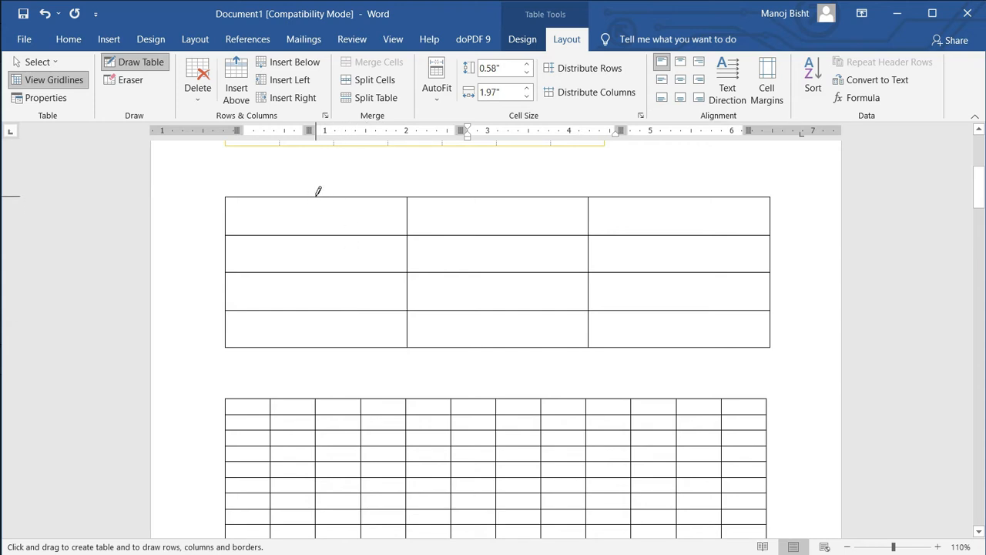
{"action": "mouse_move", "coordinate": [316, 195]}
{"action": "left_mouse_down"}
{"action": "mouse_move", "coordinate": [315, 233]}
{"action": "mouse_move", "coordinate": [333, 236]}
{"action": "left_mouse_up"}
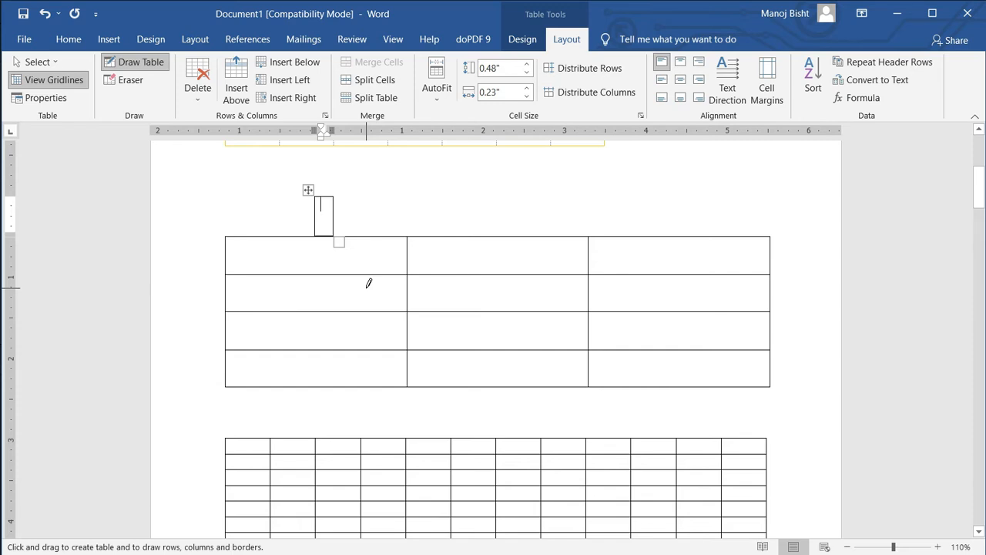
{"action": "key", "text": "ctrl+z"}
{"action": "key", "text": "ctrl+z"}
- Split the three-column table's first column in half with a drawn line, and divide the top cell of its right half into four cells
{"action": "scroll", "coordinate": [363, 288], "scroll_direction": "up", "scroll_amount": 5}
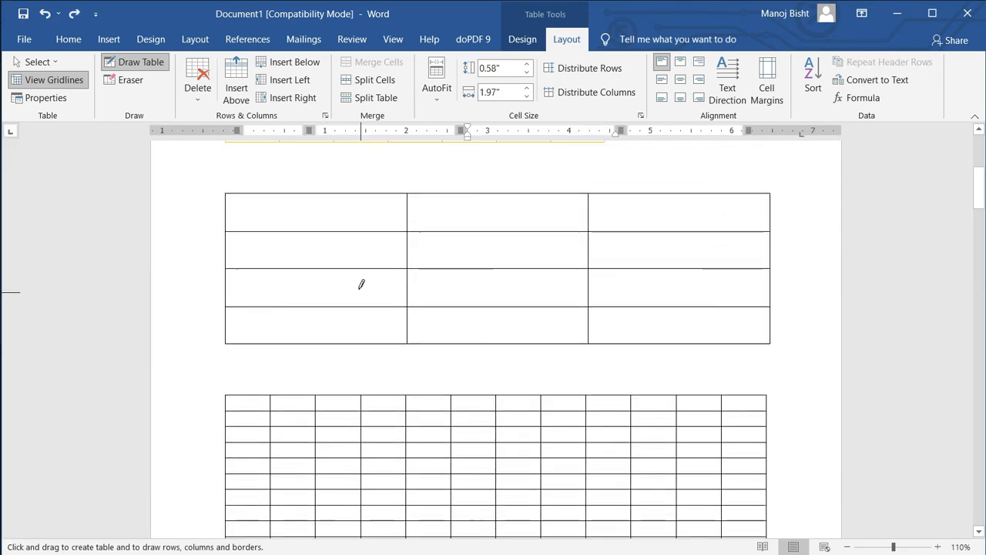
{"action": "left_click", "coordinate": [319, 201]}
{"action": "left_click_drag", "start_coordinate": [319, 200], "coordinate": [313, 330]}
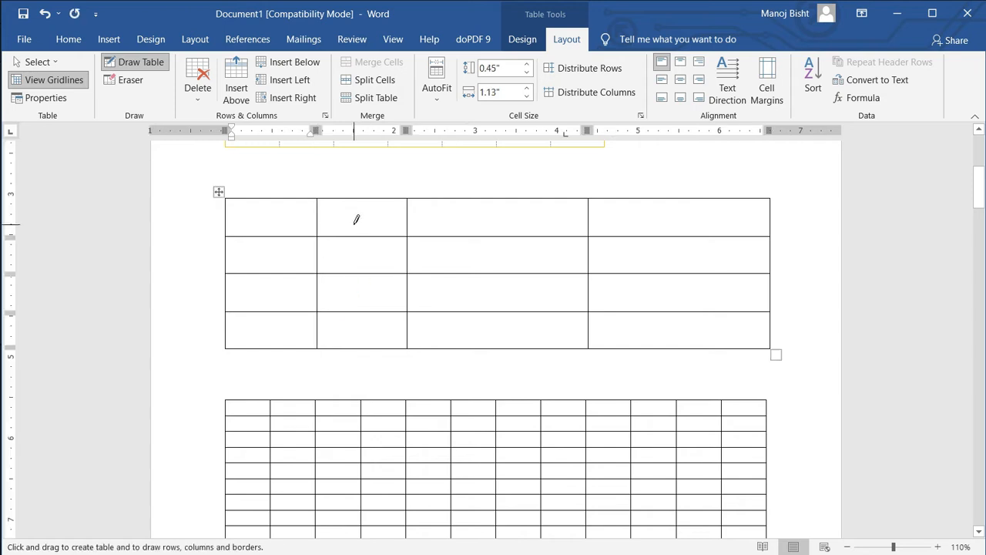
{"action": "mouse_move", "coordinate": [361, 198]}
{"action": "left_mouse_down"}
{"action": "mouse_move", "coordinate": [342, 233]}
{"action": "mouse_move", "coordinate": [405, 217]}
{"action": "left_mouse_up"}
{"action": "left_click", "coordinate": [315, 217]}
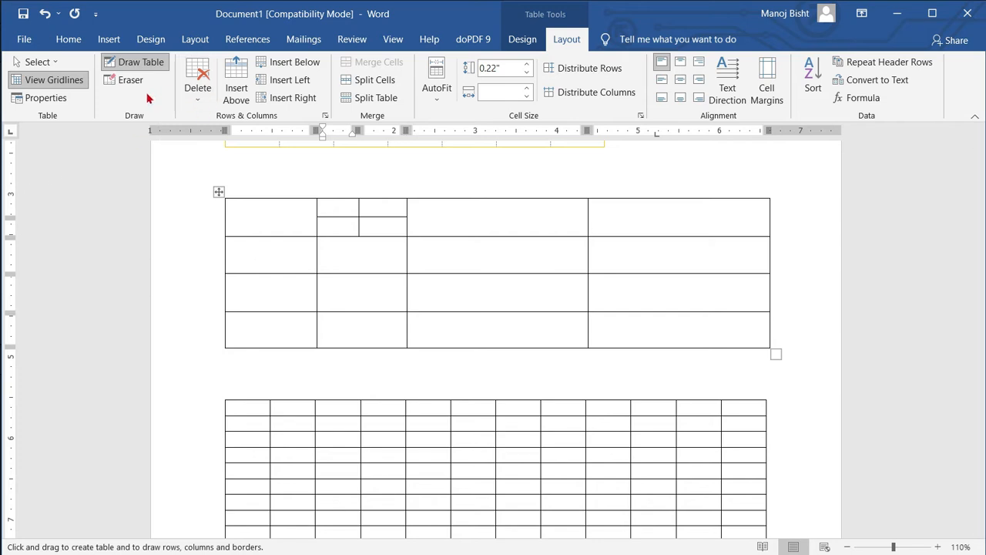
{"action": "left_click", "coordinate": [523, 38]}
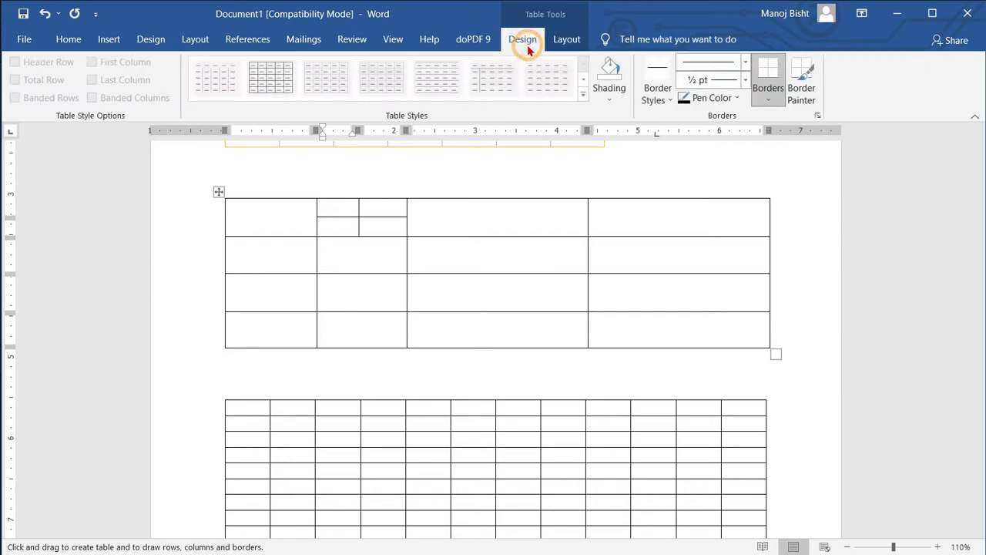
{"action": "left_click", "coordinate": [566, 39]}
{"action": "left_click", "coordinate": [109, 39]}
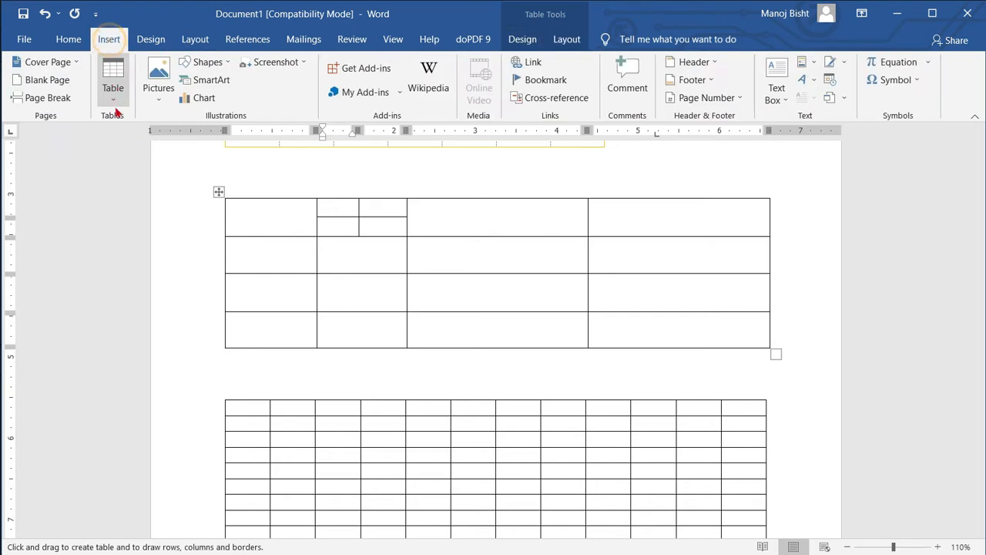
{"action": "left_click", "coordinate": [112, 77]}
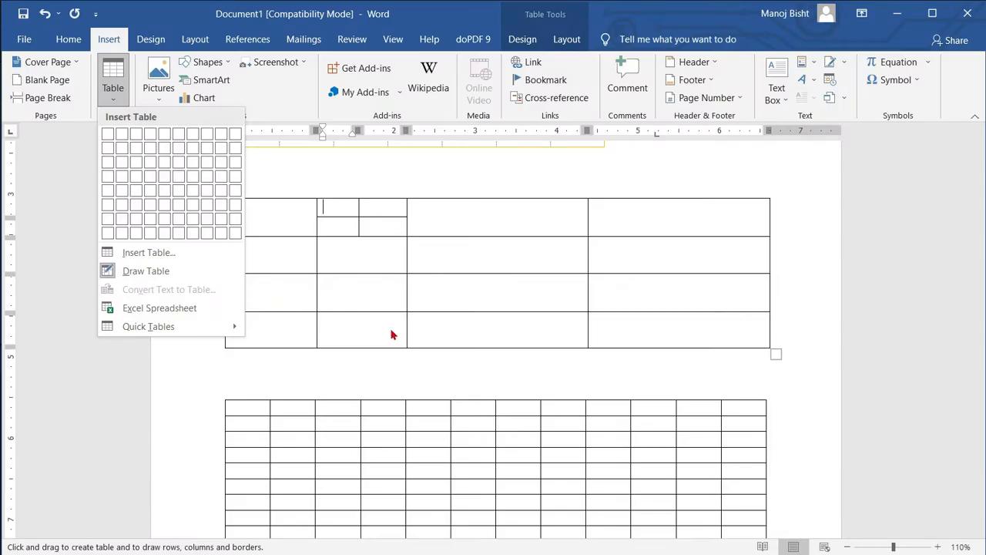
- Enter the heading Name on a blank line in the empty lower part of page 2
{"action": "scroll", "coordinate": [590, 349], "scroll_direction": "down", "scroll_amount": 5}
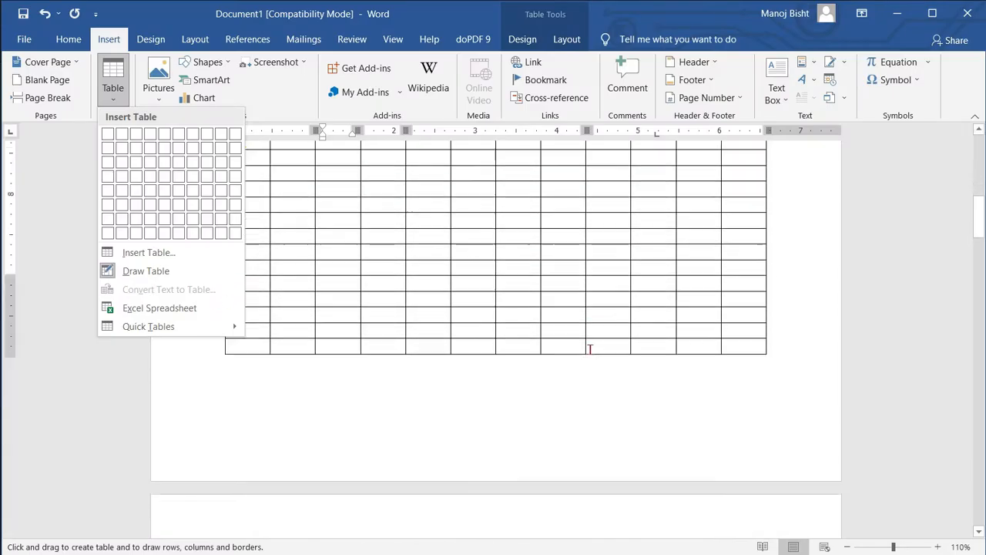
{"action": "scroll", "coordinate": [421, 359], "scroll_direction": "down", "scroll_amount": 10}
{"action": "left_click", "coordinate": [352, 291]}
{"action": "left_click", "coordinate": [292, 261]}
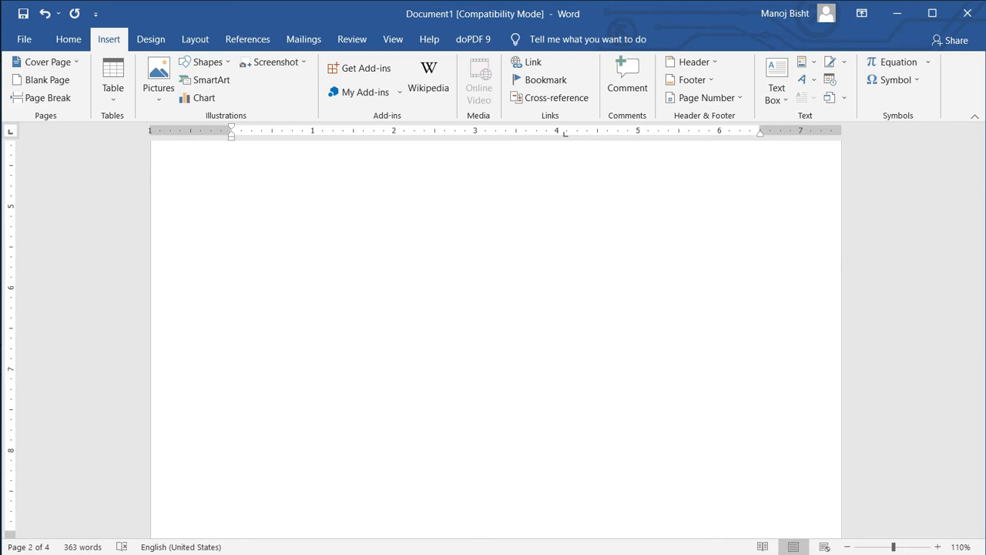
{"action": "type", "text": "Name"}
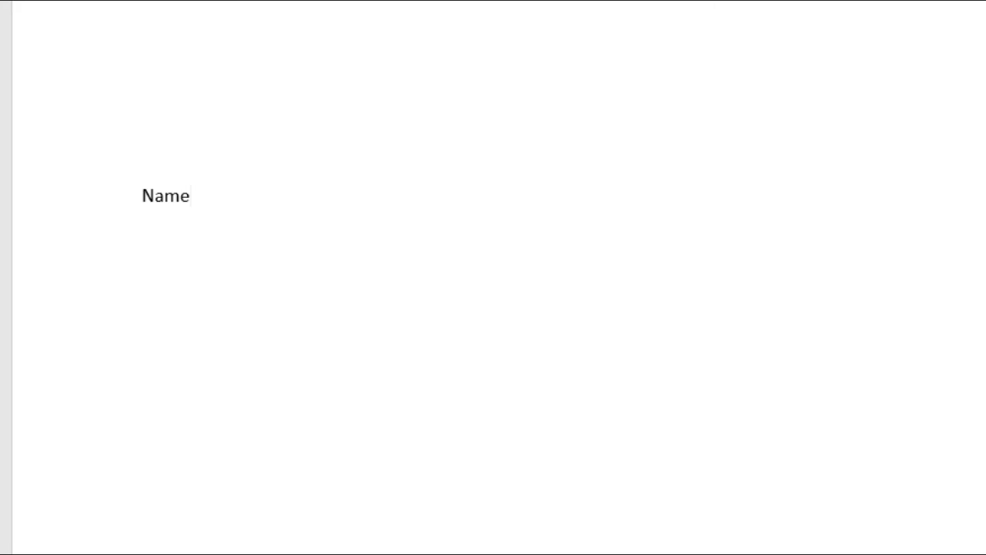
- Add tab spacing after Name and clear all custom tab stops on that line
{"action": "key", "text": "Tab"}
{"action": "key", "text": "Tab"}
{"action": "double_click", "coordinate": [675, 1]}
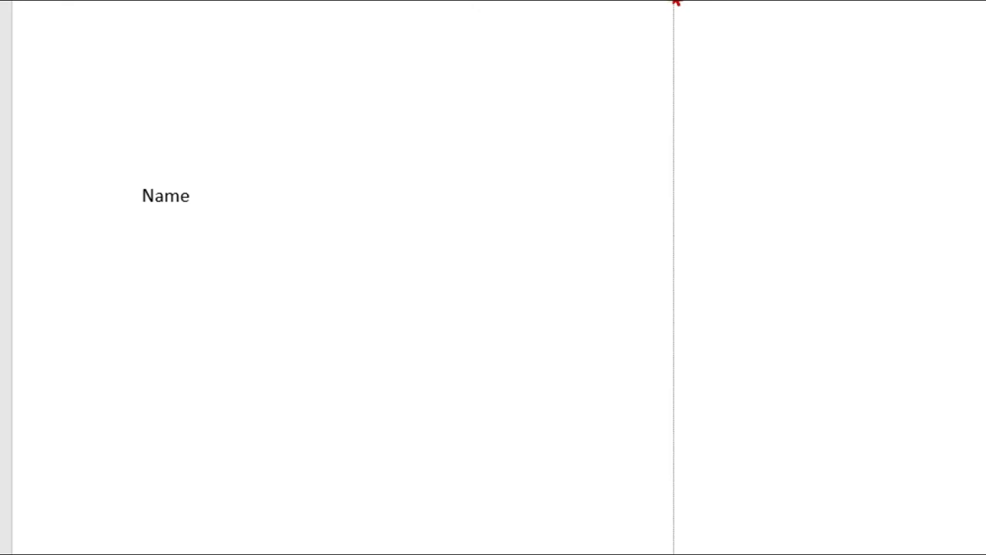
{"action": "left_click", "coordinate": [639, 353]}
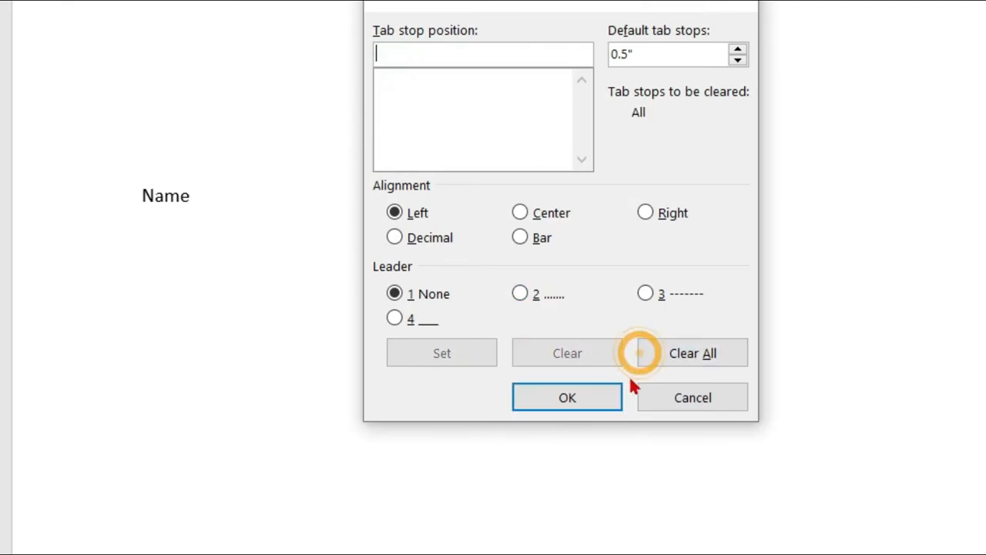
{"action": "left_click", "coordinate": [601, 395]}
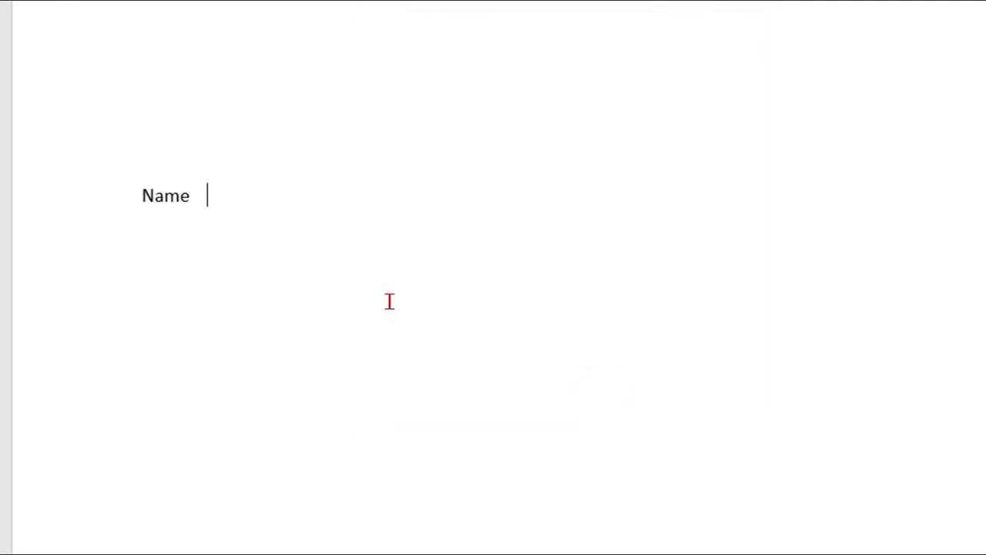
- Add the headings DOB, Mob and Village after Name on the same line, separated by tabs
{"action": "type", "text": "DOB\tMob"}
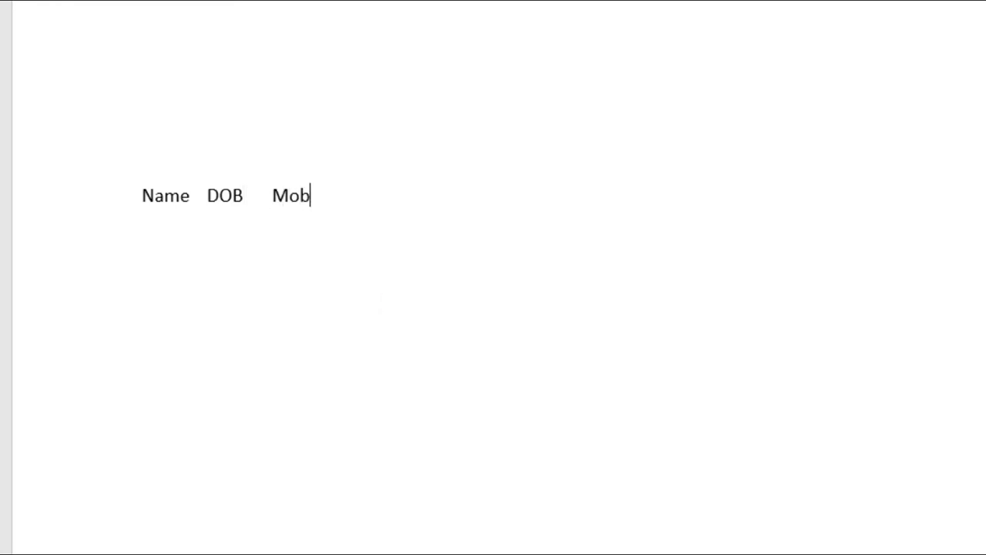
{"action": "key", "text": "Tab"}
{"action": "type", "text": "Village"}
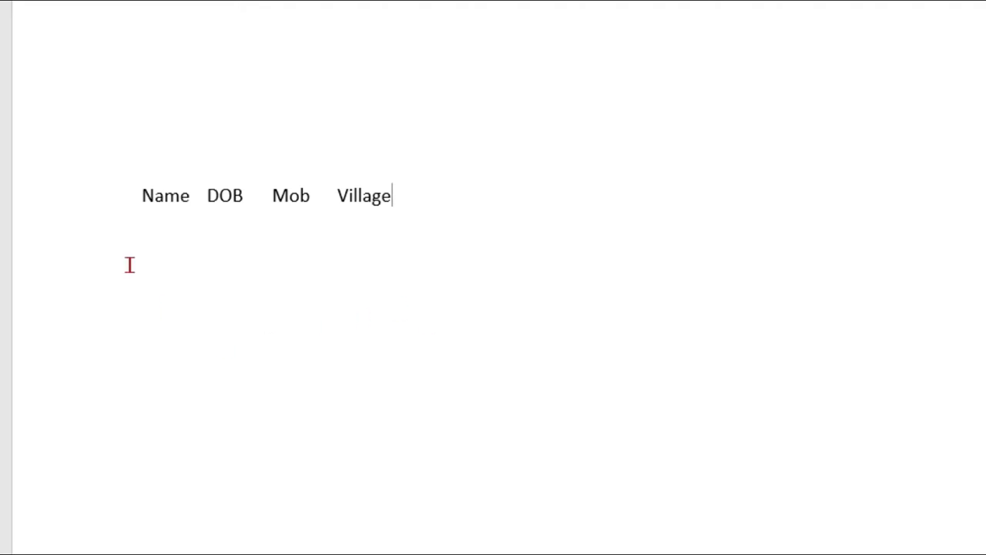
- Convert the heading line into a four-column table with the text separated at tabs, and undo the conversion
{"action": "left_click_drag", "start_coordinate": [137, 185], "coordinate": [392, 189]}
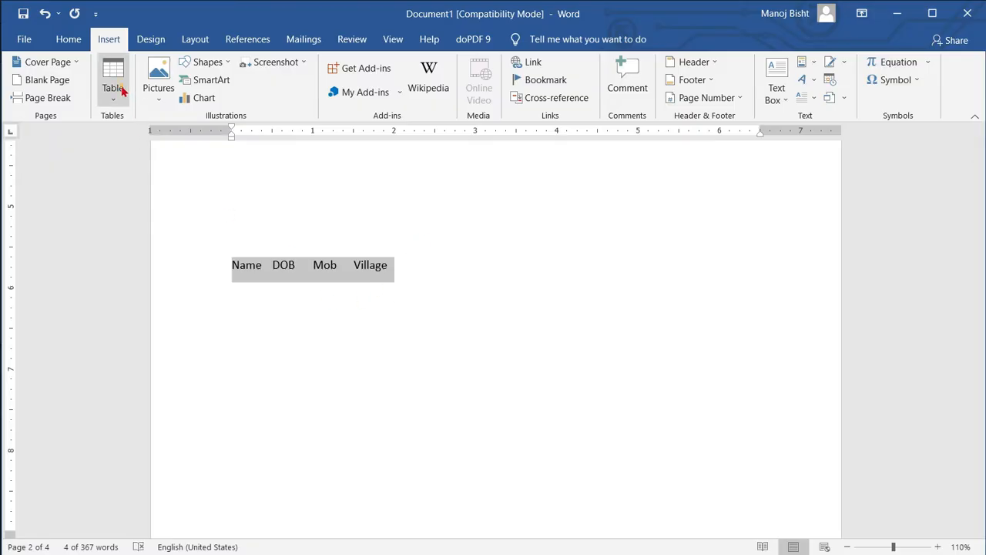
{"action": "left_click", "coordinate": [117, 88]}
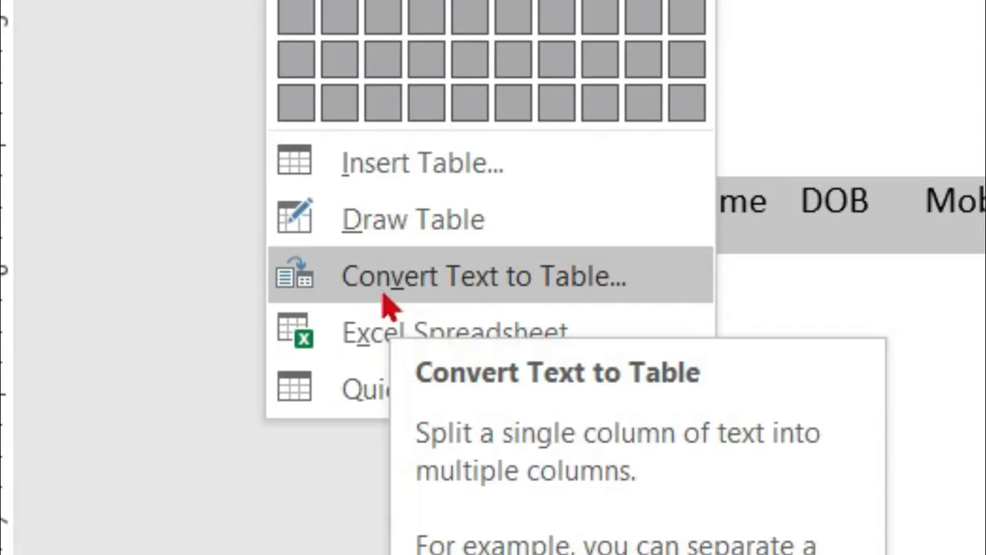
{"action": "left_click", "coordinate": [514, 294]}
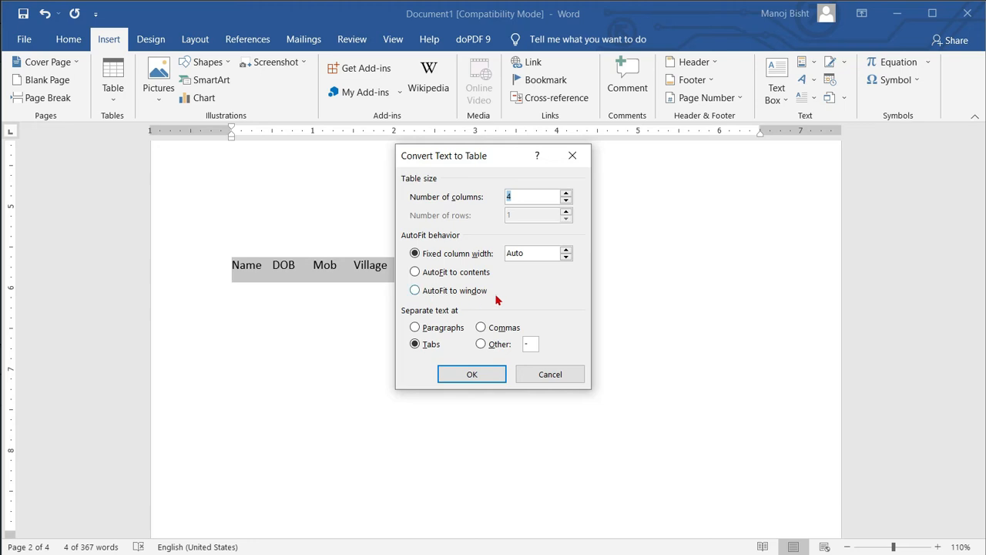
{"action": "left_click", "coordinate": [492, 373]}
{"action": "left_click", "coordinate": [312, 273]}
{"action": "left_click", "coordinate": [419, 263]}
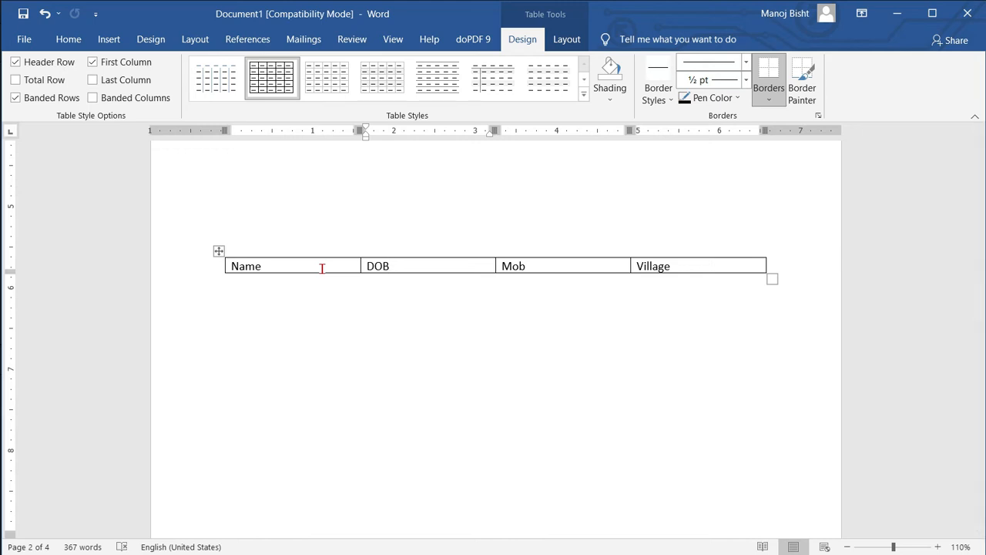
{"action": "key", "text": "ctrl+z"}
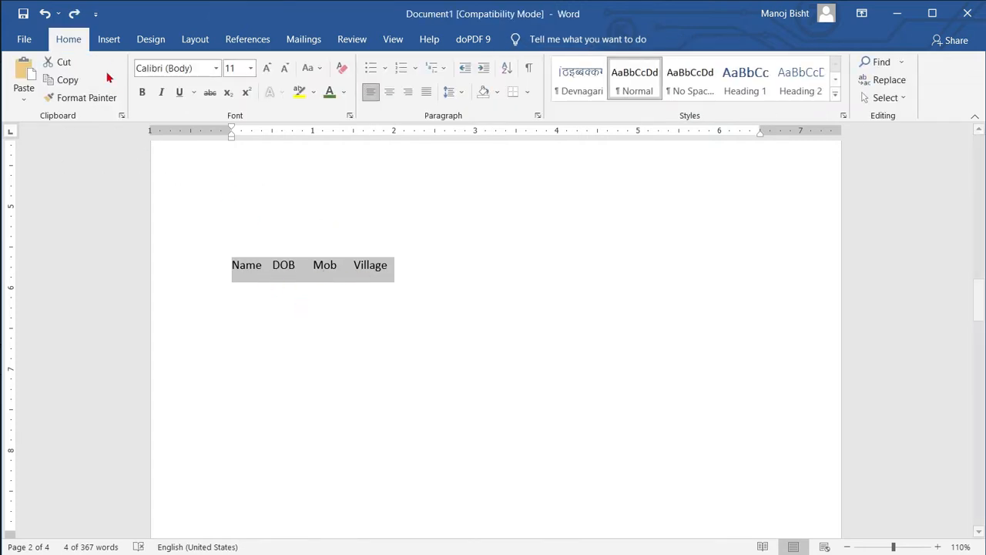
- Convert the selected Name, DOB, Mob and Village line into a four-column table with the text separated at tabs
{"action": "left_click", "coordinate": [103, 42]}
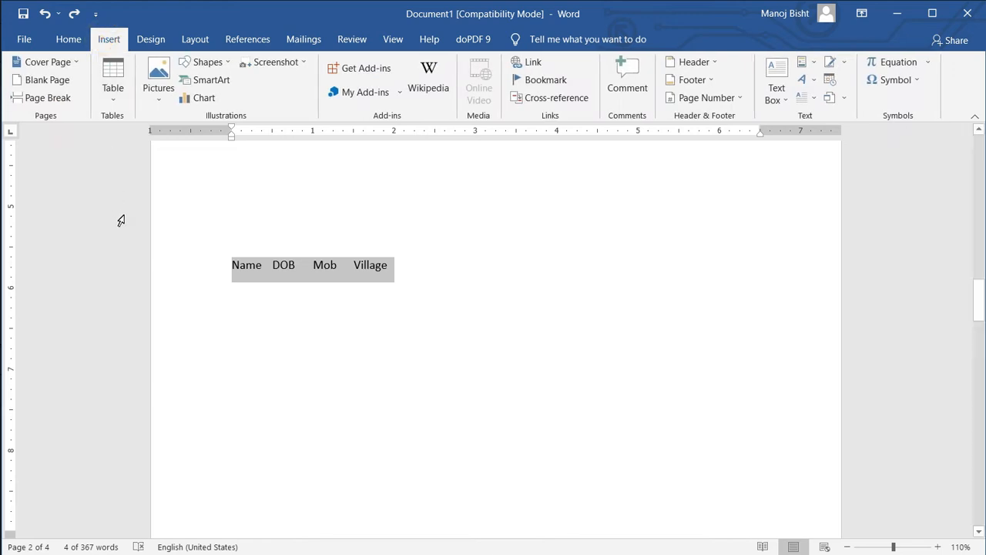
{"action": "left_click", "coordinate": [114, 85]}
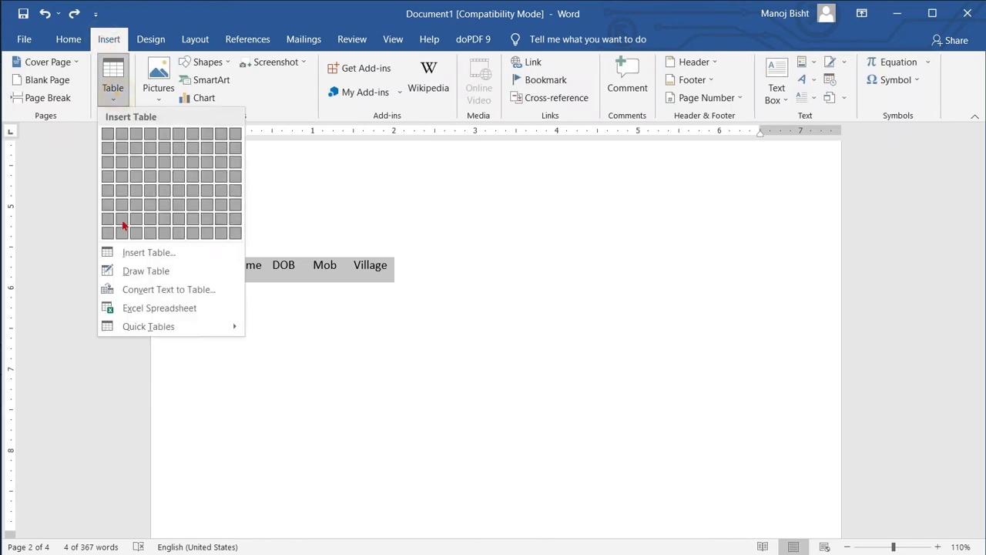
{"action": "left_click", "coordinate": [156, 291]}
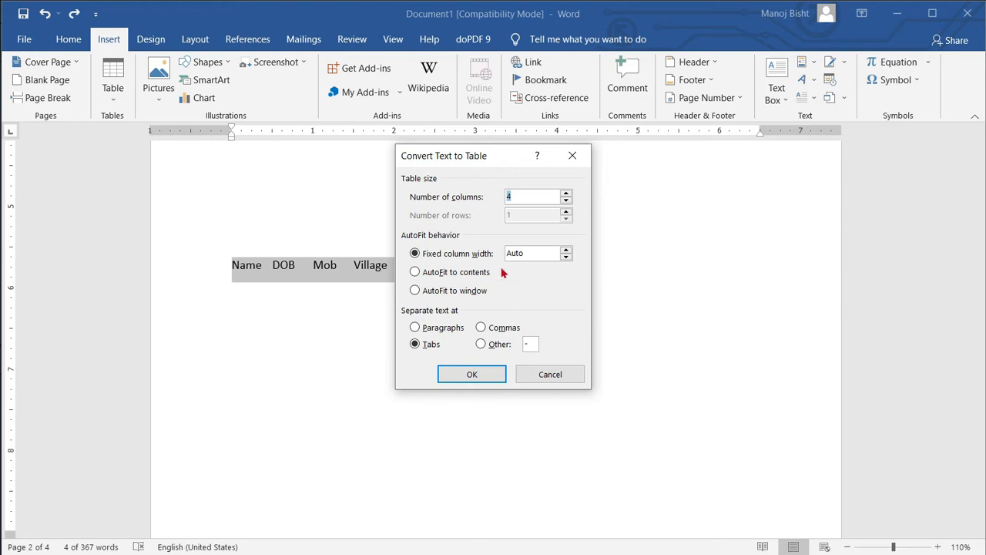
{"action": "left_click_drag", "start_coordinate": [500, 158], "coordinate": [770, 190]}
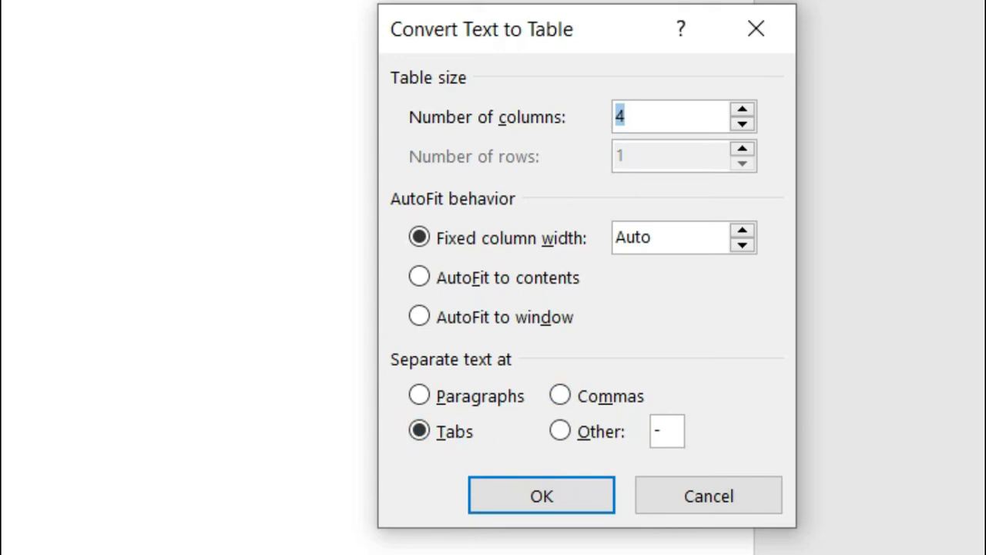
{"action": "left_click", "coordinate": [533, 504]}
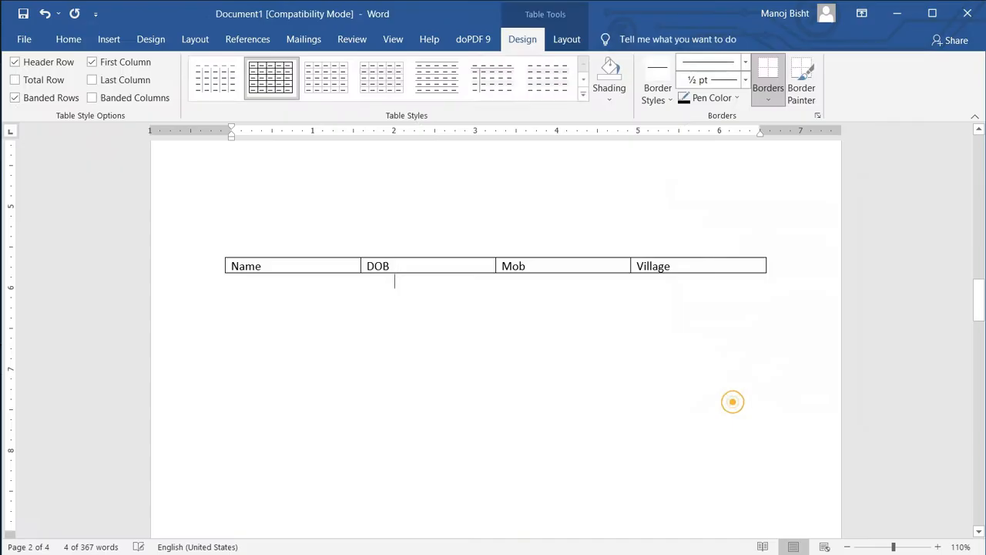
{"action": "left_click", "coordinate": [732, 401]}
- Embed a blank Excel spreadsheet after the Name, DOB, Mob and Village table
{"action": "left_click", "coordinate": [109, 42]}
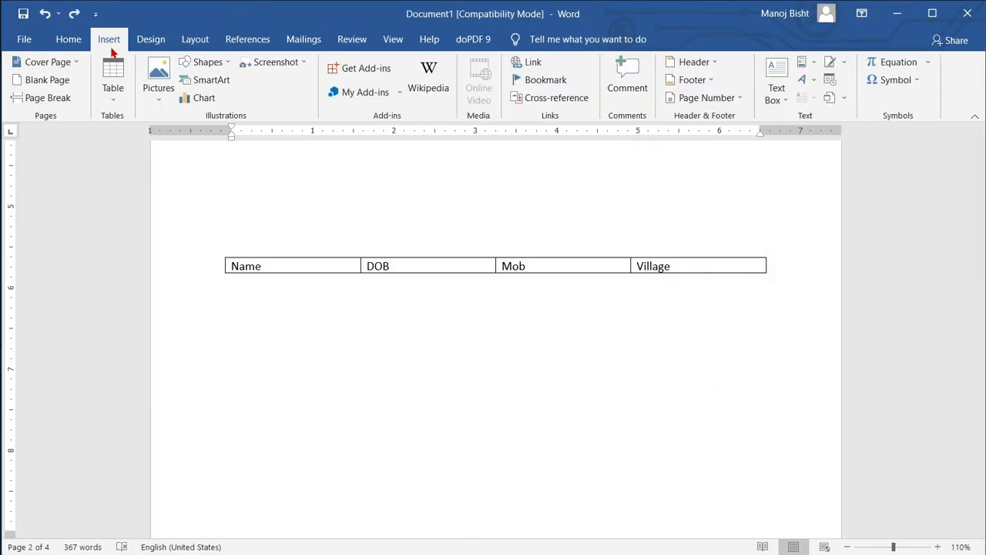
{"action": "left_click", "coordinate": [113, 81]}
{"action": "mouse_move", "coordinate": [153, 323]}
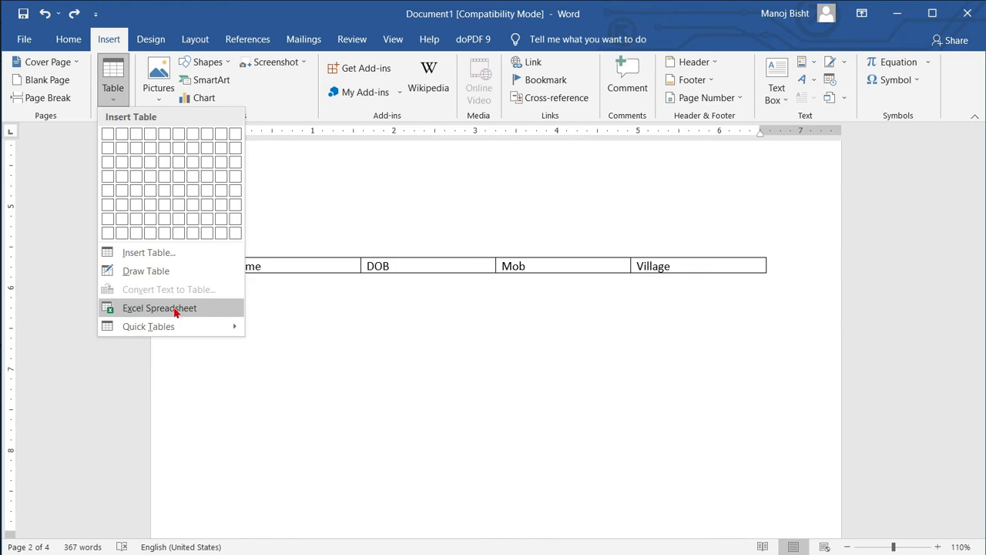
{"action": "left_click", "coordinate": [176, 309]}
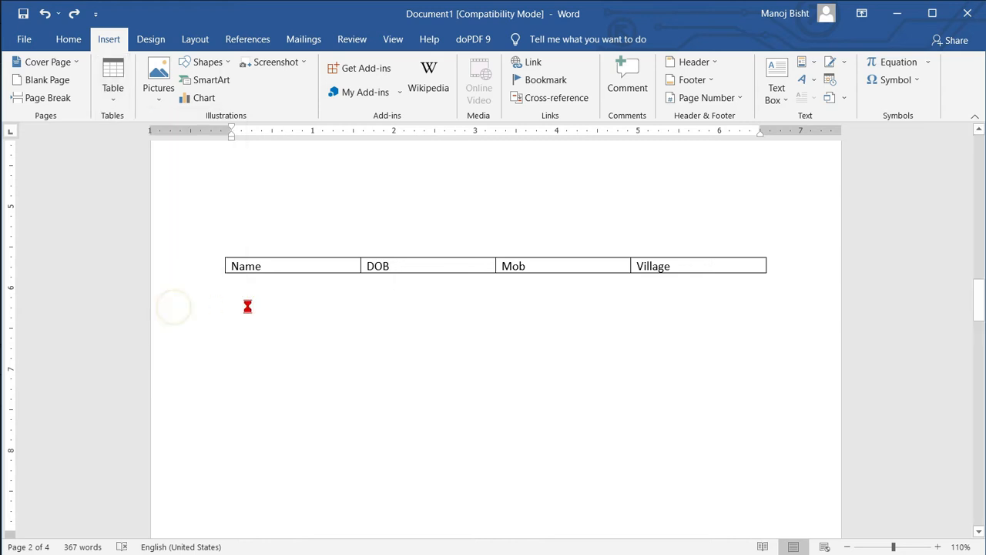
{"action": "scroll", "coordinate": [342, 339], "scroll_direction": "down", "scroll_amount": 3}
{"action": "scroll", "coordinate": [343, 363], "scroll_direction": "up", "scroll_amount": 3}
{"action": "scroll", "coordinate": [347, 378], "scroll_direction": "down", "scroll_amount": 1}
{"action": "scroll", "coordinate": [481, 406], "scroll_direction": "up", "scroll_amount": 1}
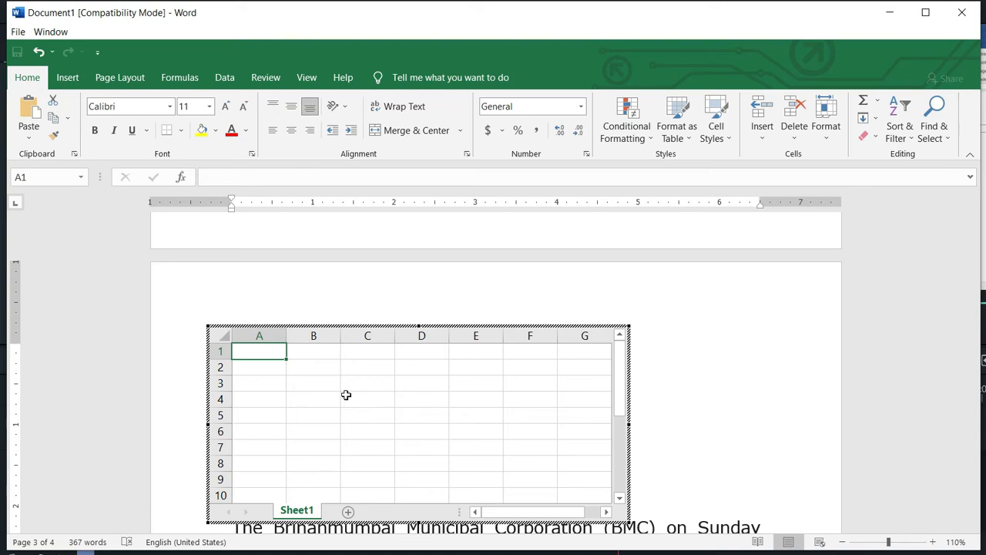
- Finish editing the embedded spreadsheet and return to the paragraph below it
{"action": "left_click", "coordinate": [392, 308]}
{"action": "double_click", "coordinate": [367, 355]}
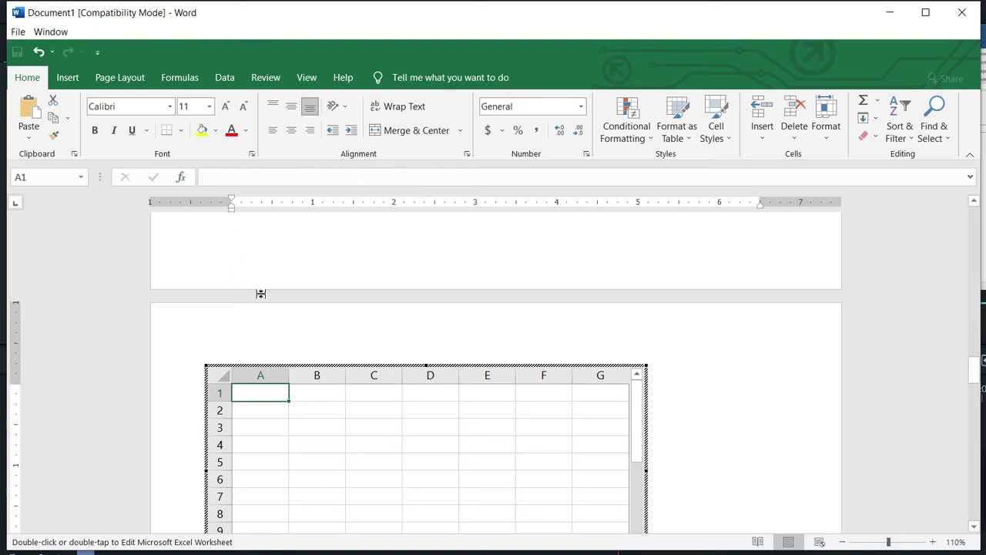
{"action": "left_click", "coordinate": [330, 243]}
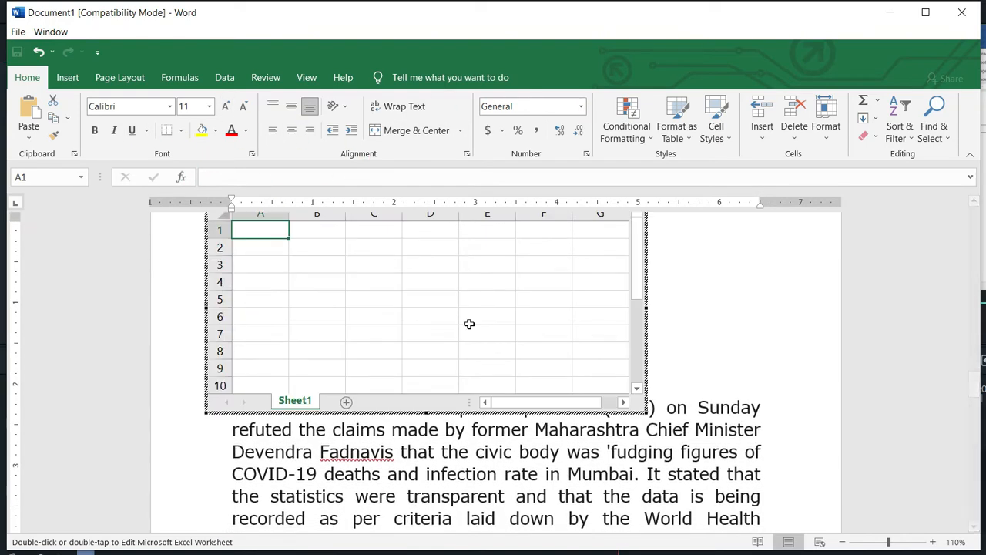
{"action": "left_click", "coordinate": [437, 425]}
{"action": "scroll", "coordinate": [437, 425], "scroll_direction": "up", "scroll_amount": 5}
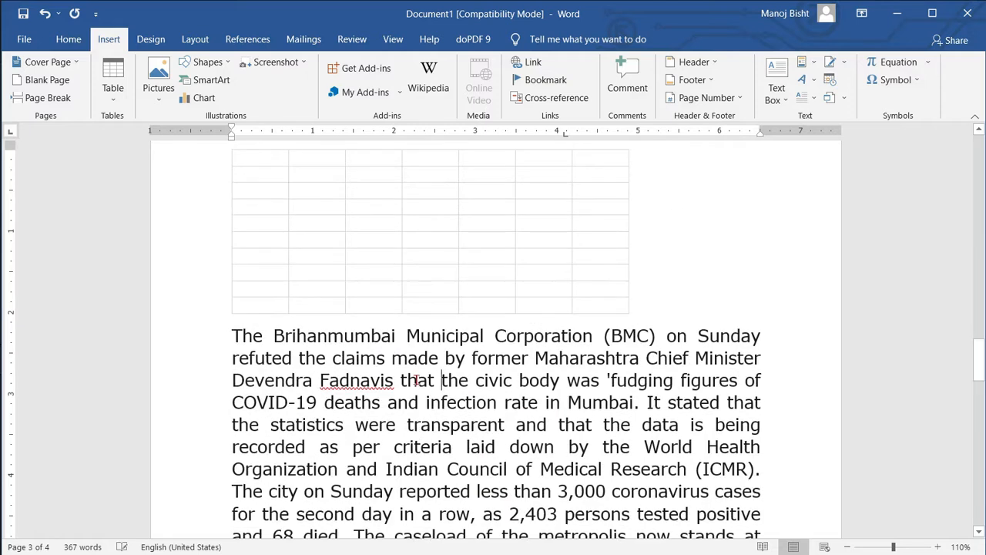
- Browse the built-in Quick Tables gallery, including the calendar, matrix and tabular list designs, and close it without inserting one
{"action": "left_click", "coordinate": [113, 77]}
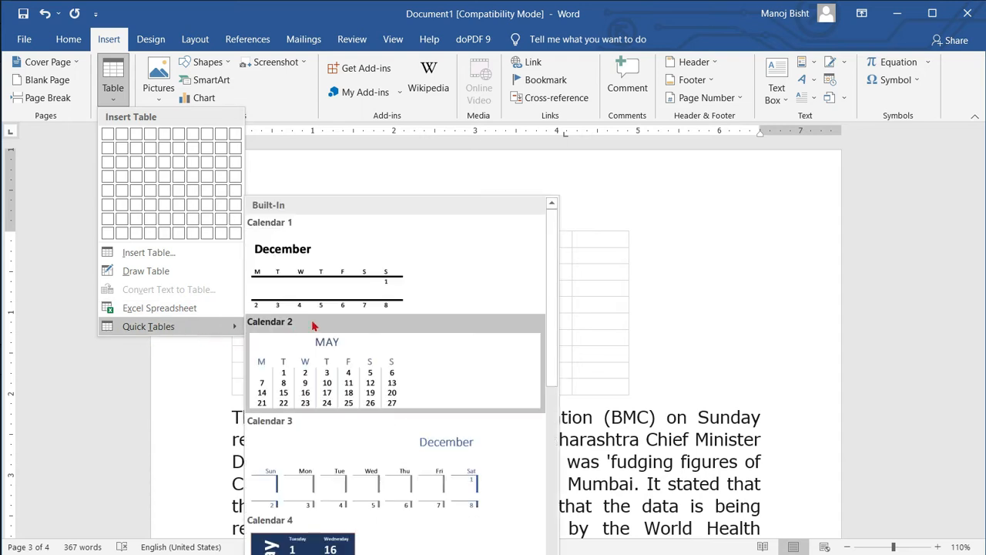
{"action": "scroll", "coordinate": [354, 331], "scroll_direction": "down", "scroll_amount": 6}
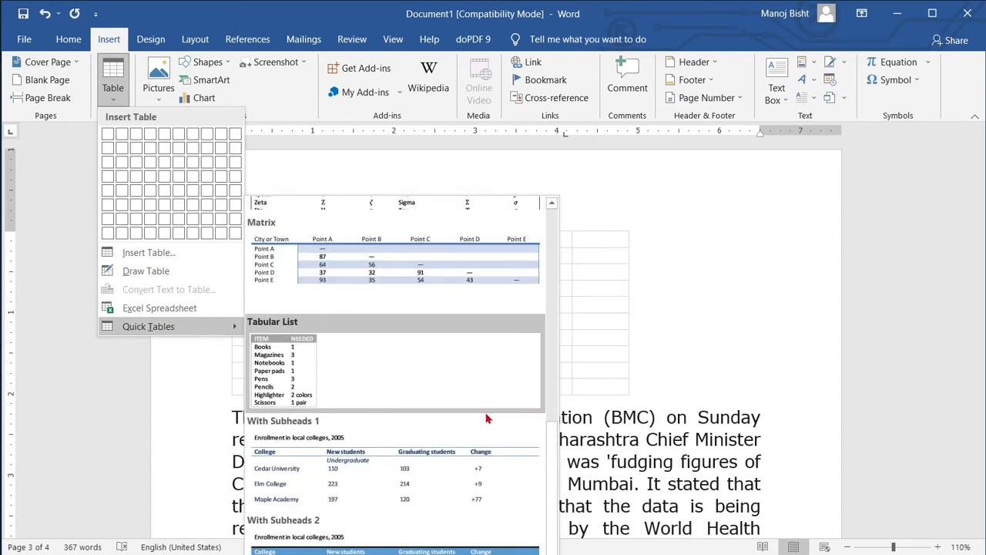
{"action": "left_click", "coordinate": [637, 412]}
{"action": "scroll", "coordinate": [672, 405], "scroll_direction": "down", "scroll_amount": 9}
- Delete the page break below the paragraph on page 3 and insert a page break there again
{"action": "left_click", "coordinate": [457, 303]}
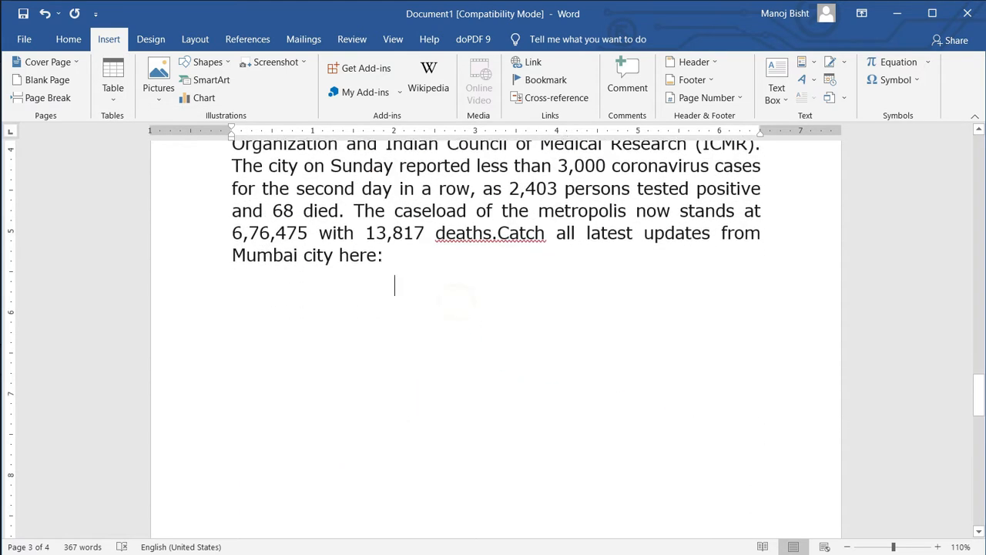
{"action": "key", "text": "ctrl+v"}
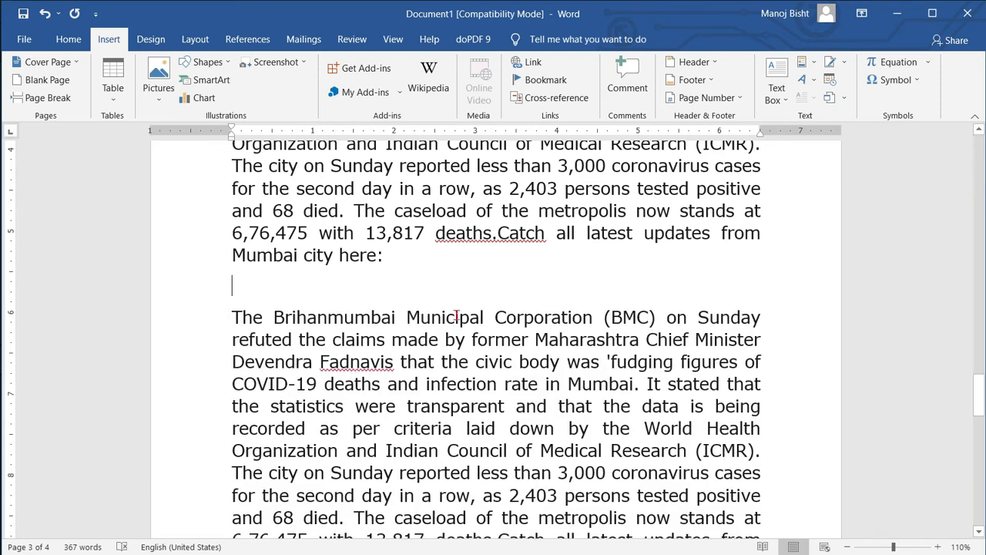
{"action": "key", "text": "ctrl+Return"}
{"action": "scroll", "coordinate": [417, 382], "scroll_direction": "down", "scroll_amount": 5}
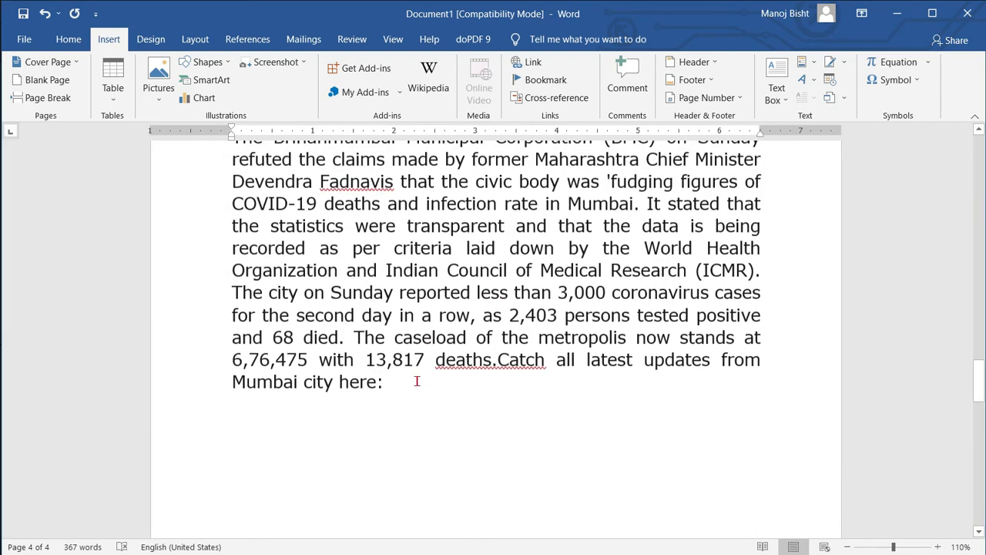
- Insert the Matrix quick table below the paragraph on page 3 and enlarge it with taller rows and a slightly wider frame
{"action": "left_click", "coordinate": [376, 463]}
{"action": "scroll", "coordinate": [375, 463], "scroll_direction": "down", "scroll_amount": 3}
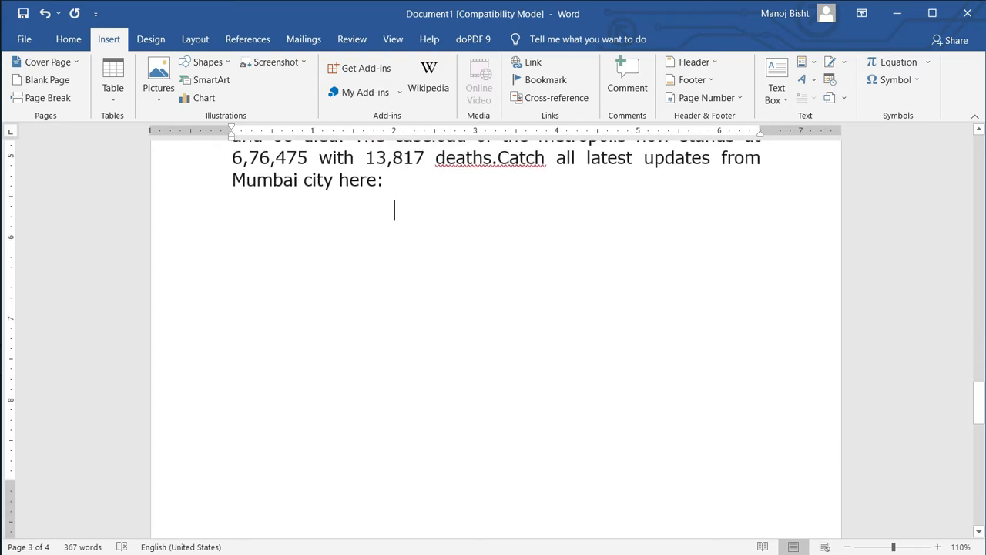
{"action": "left_click", "coordinate": [113, 77]}
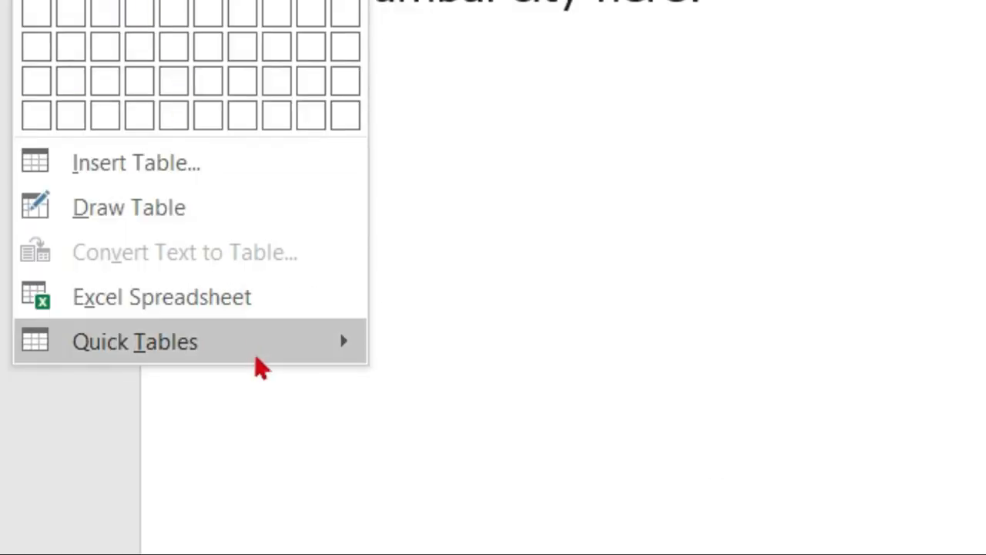
{"action": "mouse_move", "coordinate": [255, 363]}
{"action": "scroll", "coordinate": [663, 462], "scroll_direction": "down", "scroll_amount": 5}
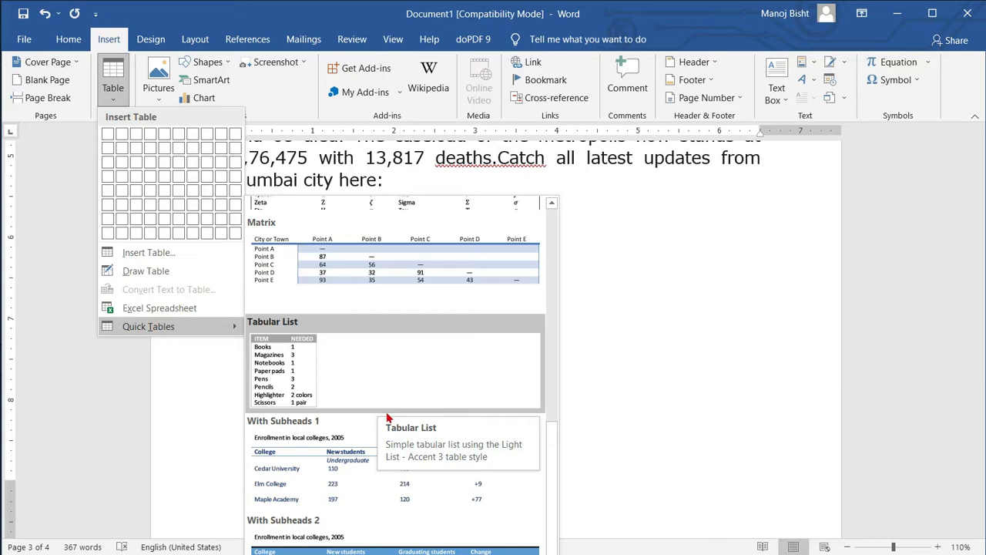
{"action": "scroll", "coordinate": [431, 509], "scroll_direction": "up", "scroll_amount": 3}
{"action": "scroll", "coordinate": [379, 405], "scroll_direction": "down", "scroll_amount": 3}
{"action": "scroll", "coordinate": [379, 404], "scroll_direction": "up", "scroll_amount": 5}
{"action": "scroll", "coordinate": [381, 402], "scroll_direction": "down", "scroll_amount": 5}
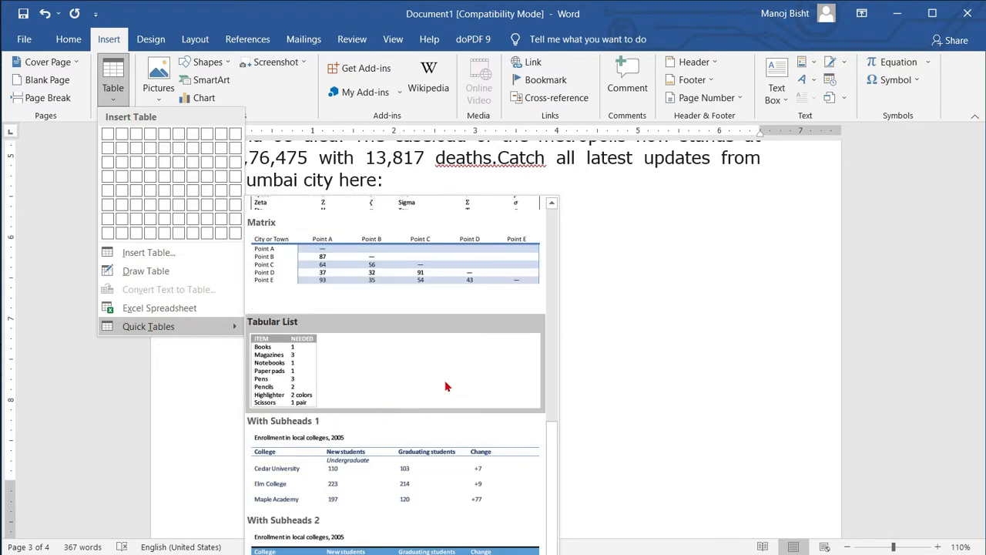
{"action": "left_click", "coordinate": [351, 268]}
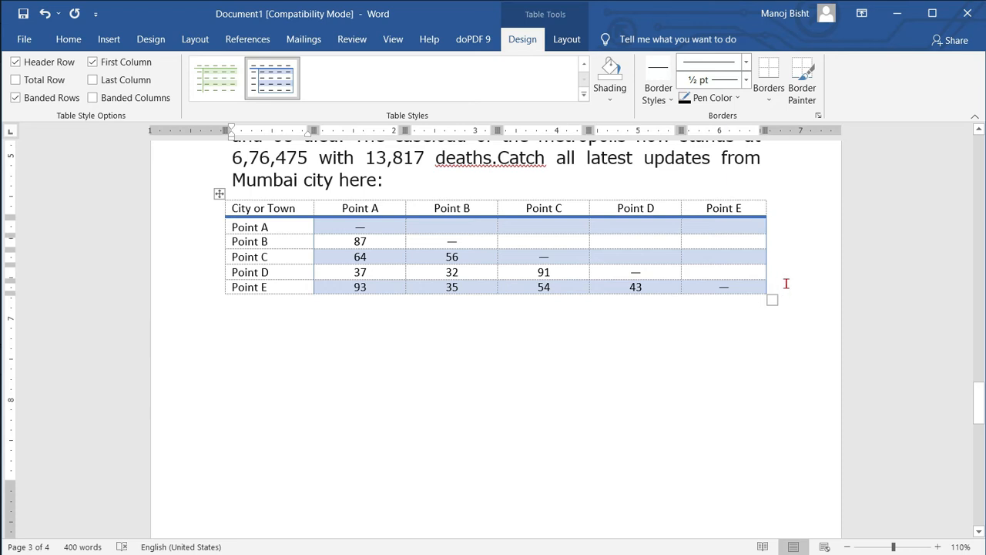
{"action": "left_click_drag", "start_coordinate": [773, 299], "coordinate": [778, 354]}
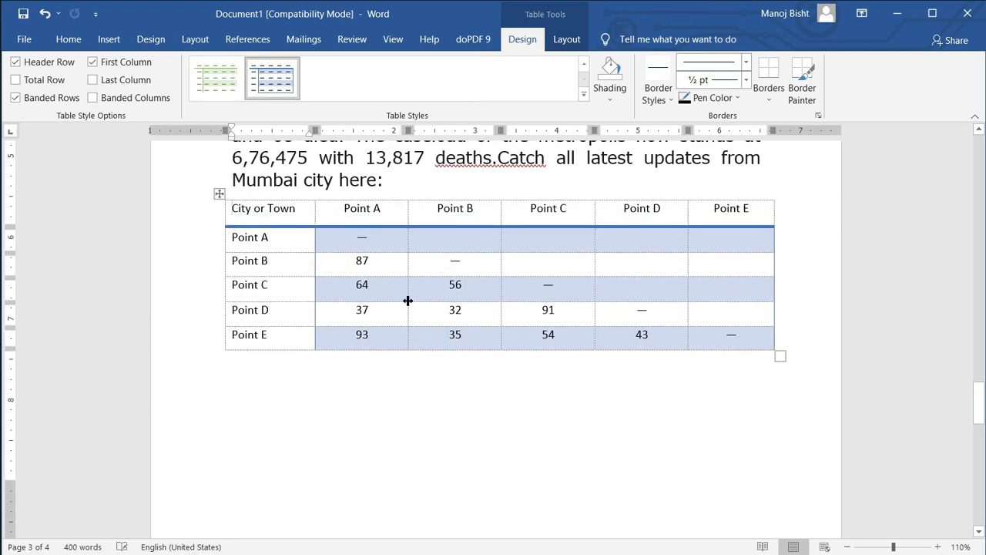
- Select the whole Matrix table and review the table insertion options and Quick Tables designs without inserting one
{"action": "left_click_drag", "start_coordinate": [232, 209], "coordinate": [710, 340]}
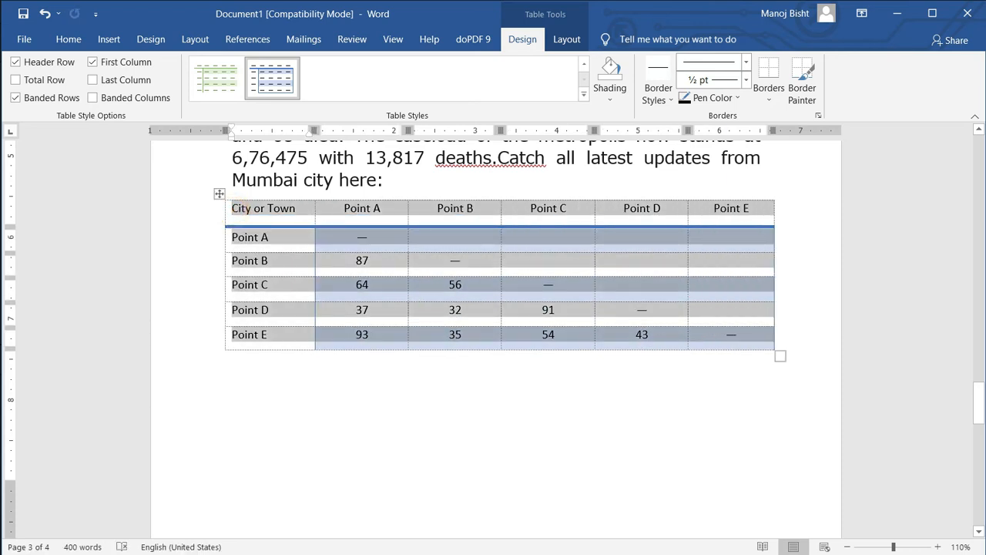
{"action": "left_click", "coordinate": [100, 40]}
{"action": "left_click", "coordinate": [113, 81]}
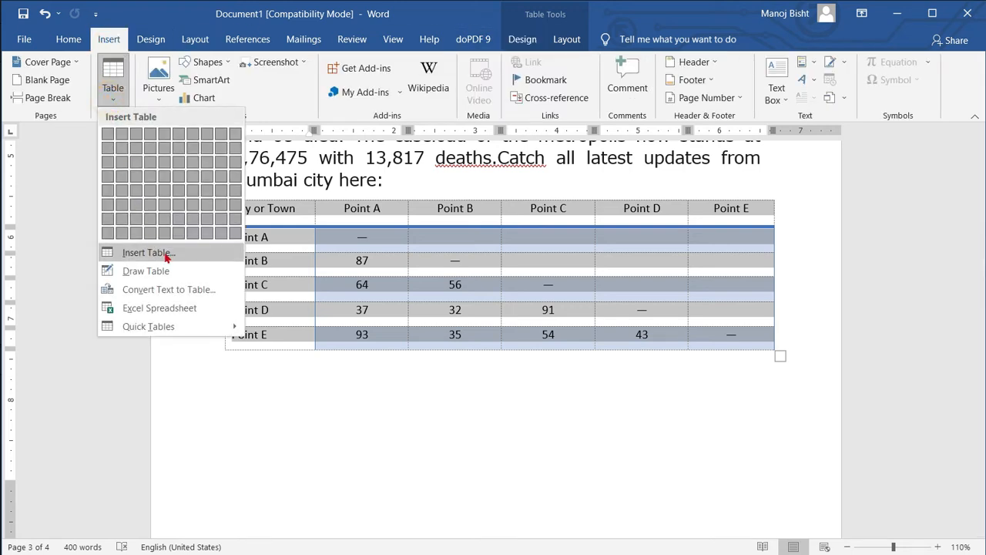
{"action": "mouse_move", "coordinate": [191, 331]}
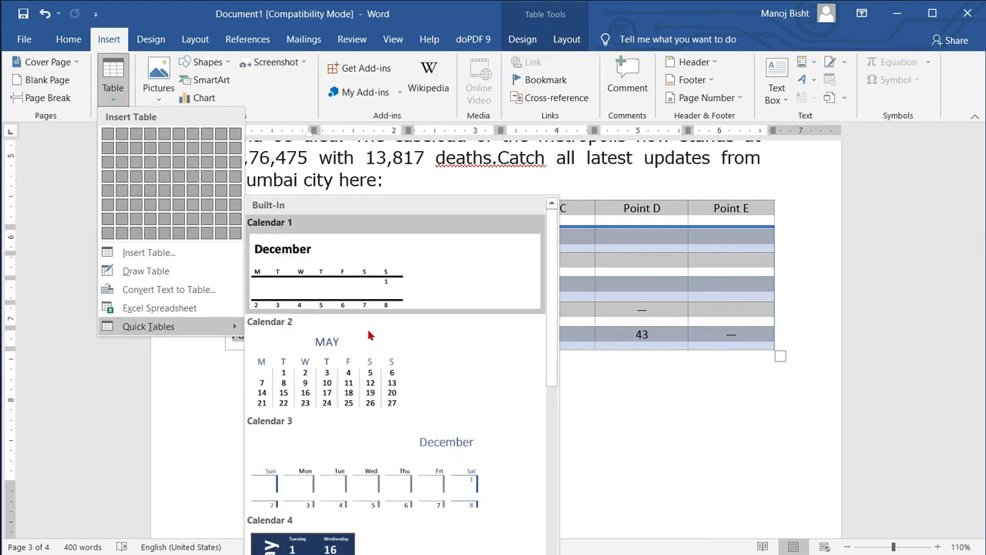
{"action": "scroll", "coordinate": [377, 339], "scroll_direction": "down", "scroll_amount": 10}
{"action": "left_click", "coordinate": [688, 347]}
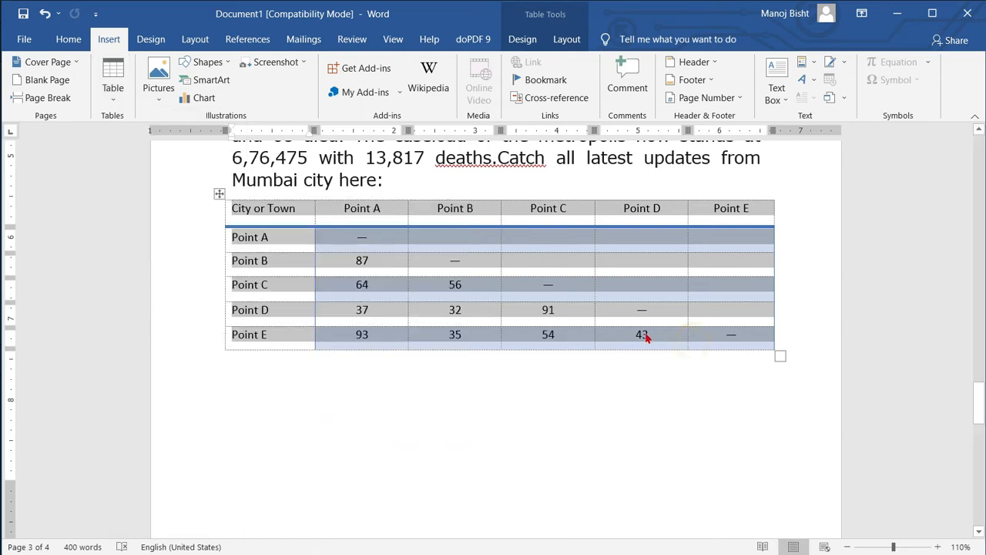
- Place the cursor in the top row of the four-column drawn table and compare its table design and table layout tools
{"action": "scroll", "coordinate": [575, 329], "scroll_direction": "up", "scroll_amount": 15}
{"action": "scroll", "coordinate": [575, 330], "scroll_direction": "down", "scroll_amount": 15}
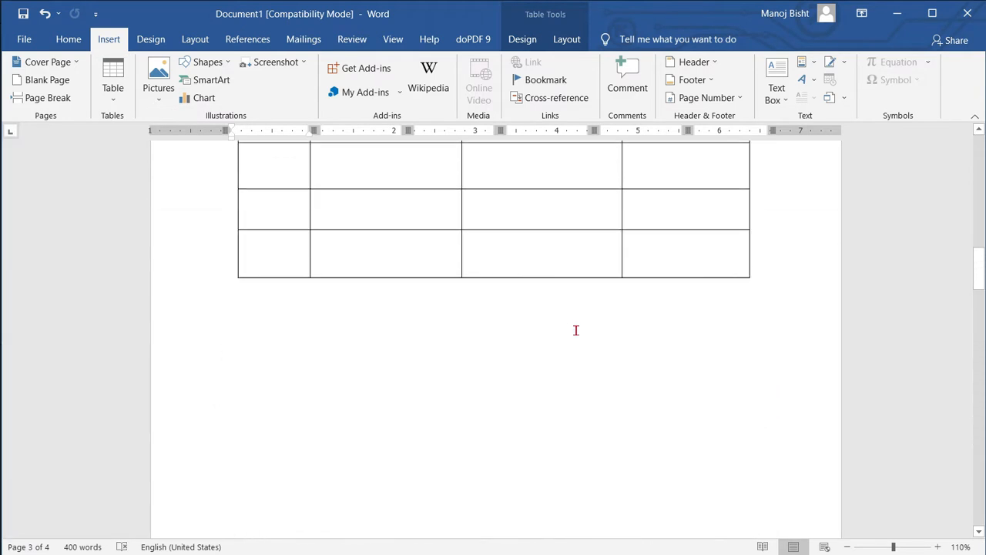
{"action": "left_click", "coordinate": [407, 420]}
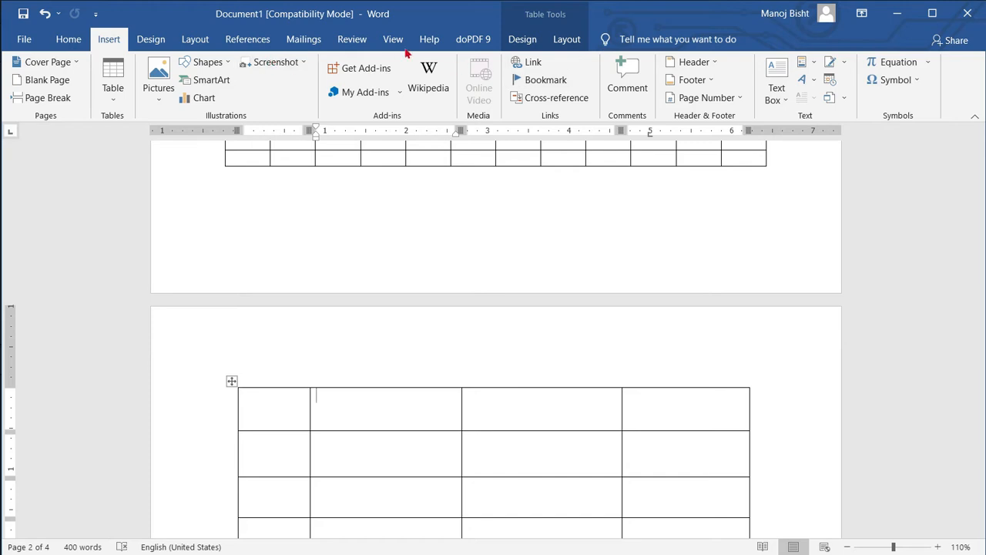
{"action": "left_click", "coordinate": [524, 39]}
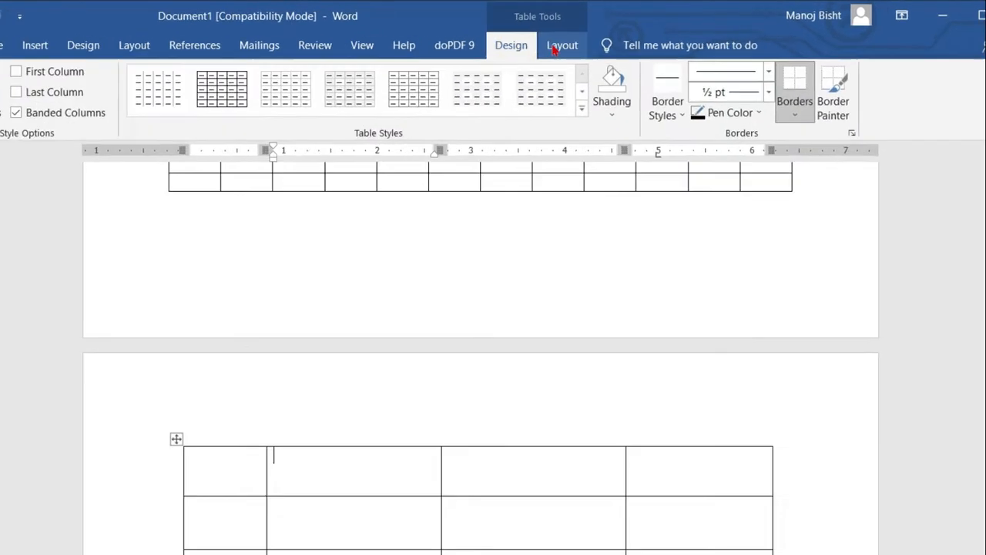
{"action": "left_click", "coordinate": [553, 47]}
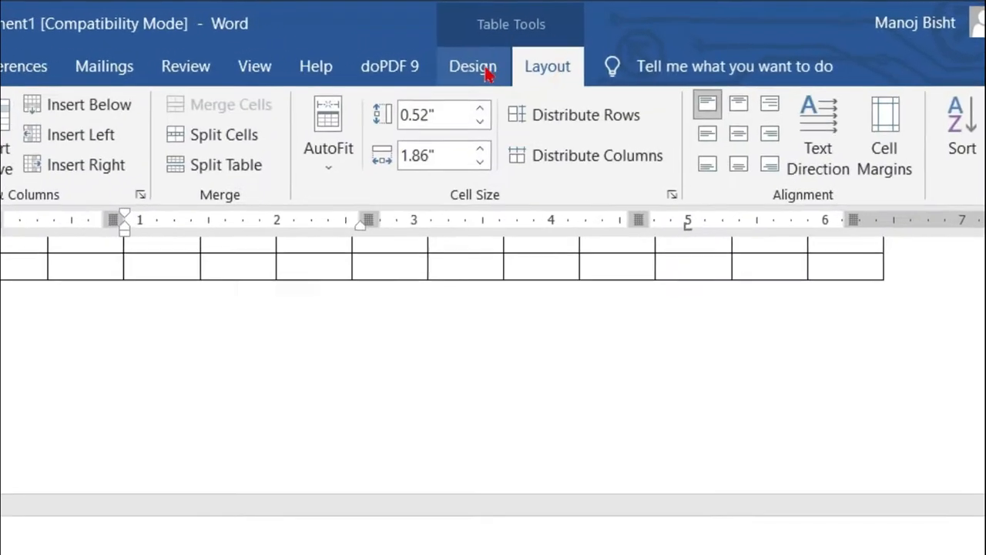
{"action": "left_click", "coordinate": [515, 46]}
{"action": "left_click", "coordinate": [560, 46]}
{"action": "left_click", "coordinate": [512, 44]}
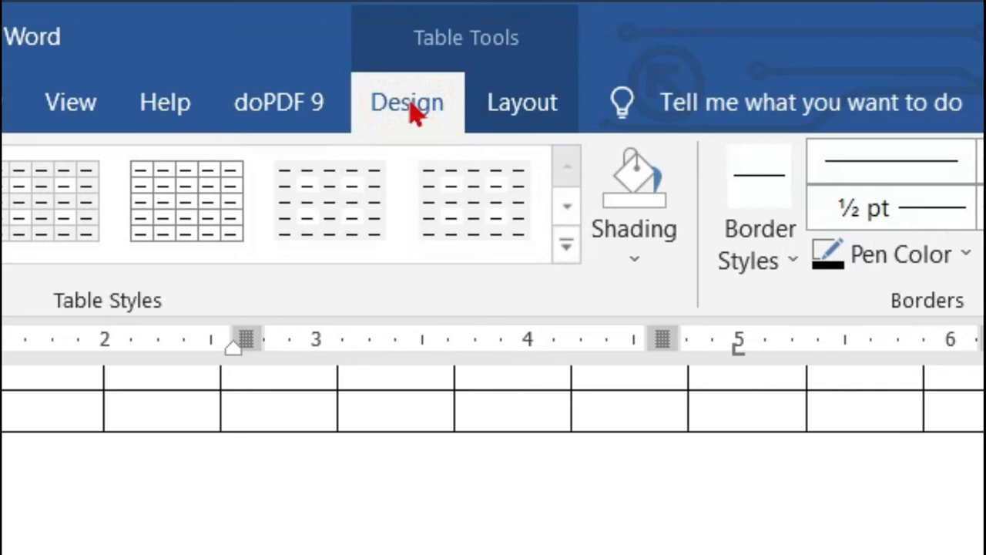
{"action": "left_click", "coordinate": [517, 108]}
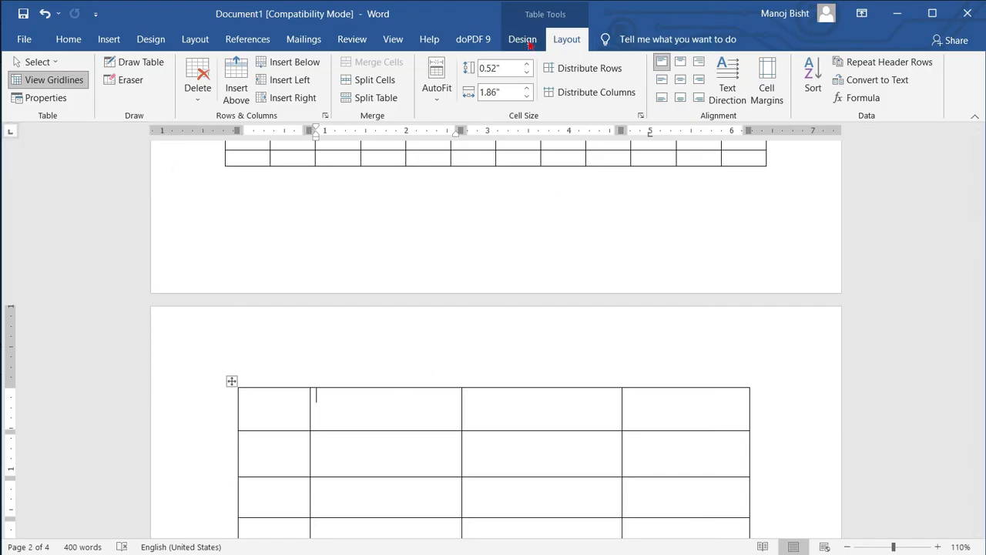
- Open the footer at the end of the page above the drawn table for editing
{"action": "left_click", "coordinate": [286, 415]}
{"action": "double_click", "coordinate": [337, 334]}
{"action": "left_click", "coordinate": [315, 266]}
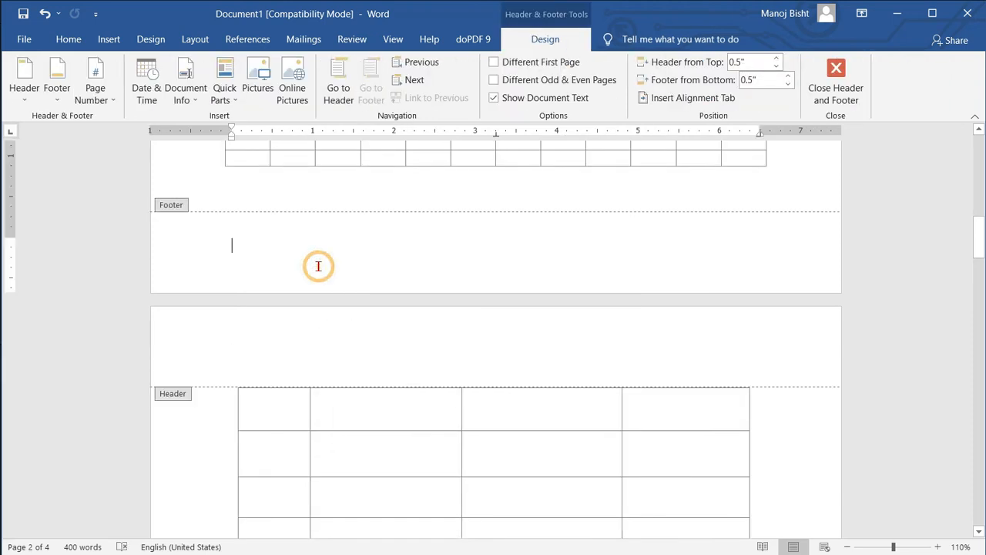
{"action": "scroll", "coordinate": [550, 329], "scroll_direction": "down", "scroll_amount": 10}
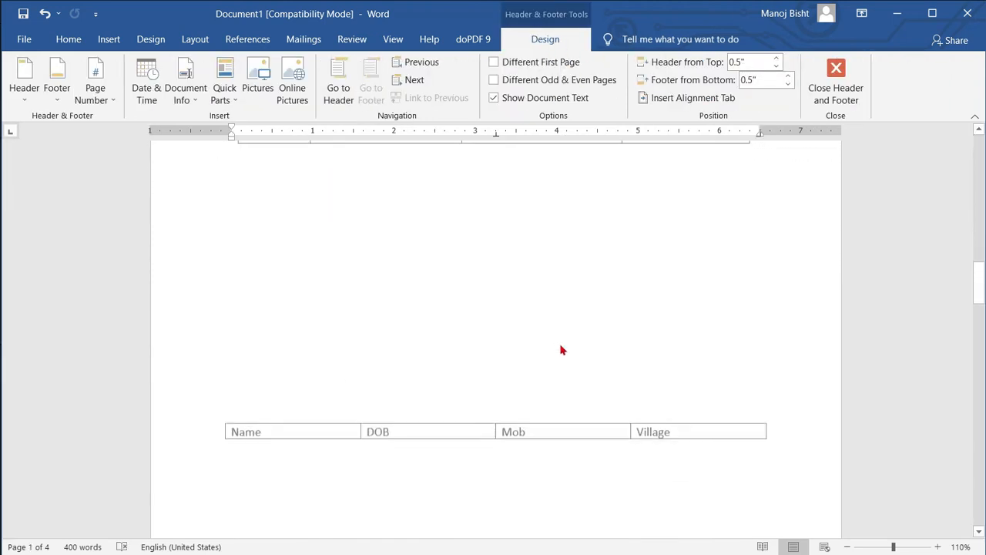
- Leave the footer and place the cursor in the first cell of the drawn four-column table on page 2
{"action": "double_click", "coordinate": [345, 236]}
{"action": "scroll", "coordinate": [423, 277], "scroll_direction": "up", "scroll_amount": 4}
{"action": "left_click", "coordinate": [292, 324]}
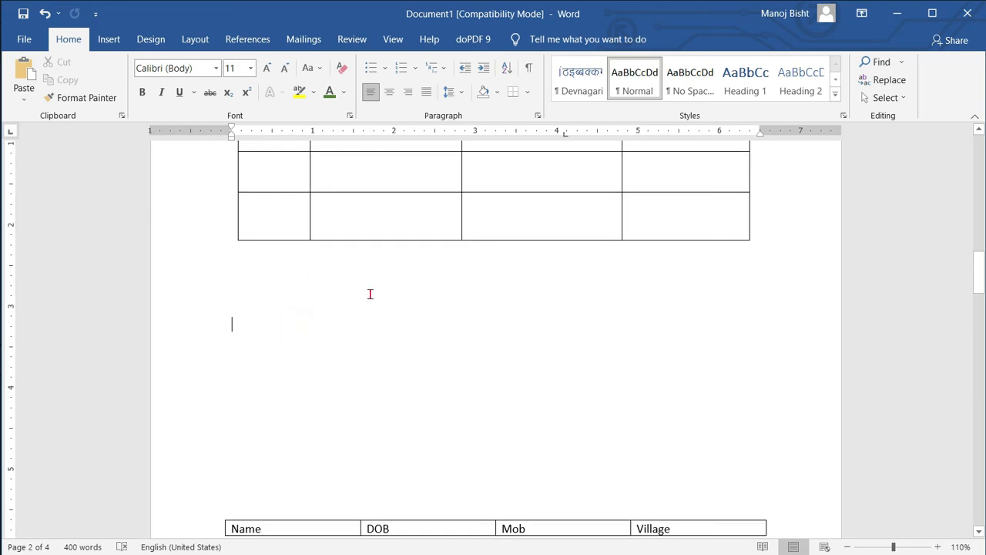
{"action": "scroll", "coordinate": [370, 292], "scroll_direction": "up", "scroll_amount": 3}
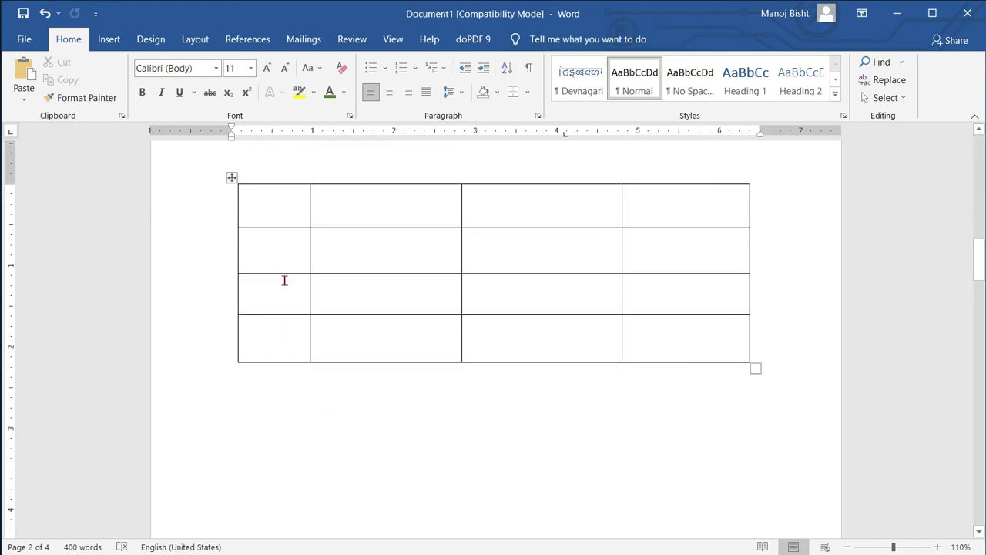
{"action": "left_click", "coordinate": [282, 213]}
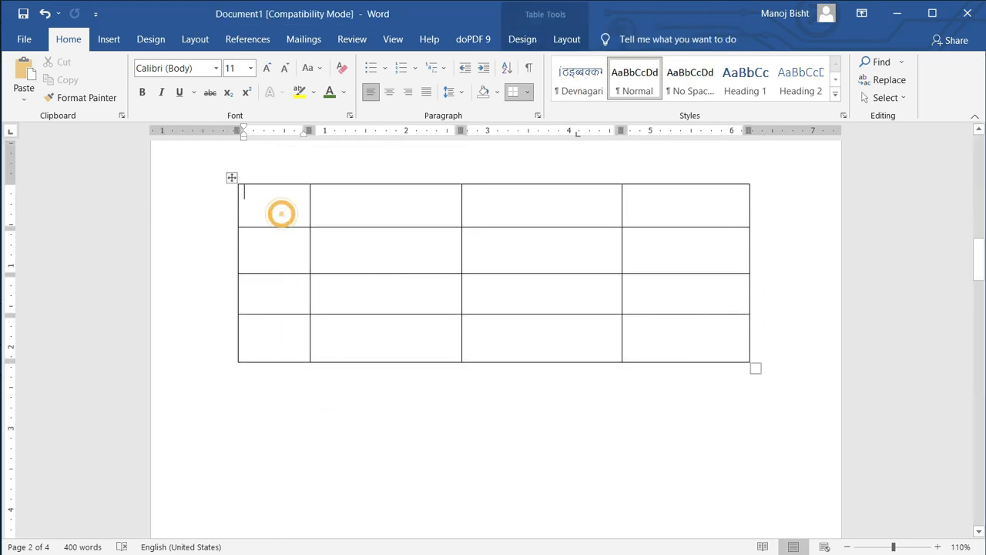
- Select the cell in the second row and second column of the drawn table using the Select Cell command
{"action": "left_click", "coordinate": [561, 43]}
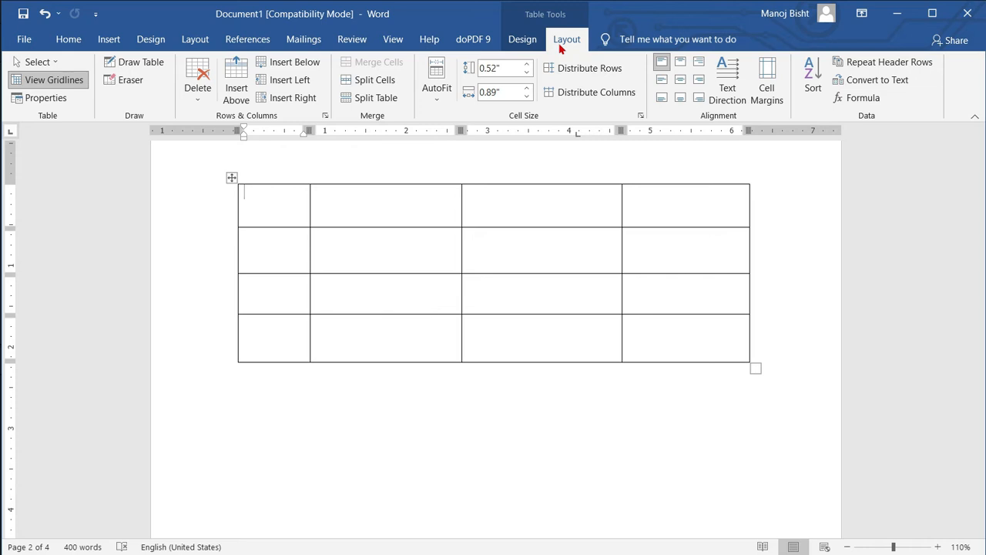
{"action": "left_click", "coordinate": [47, 66]}
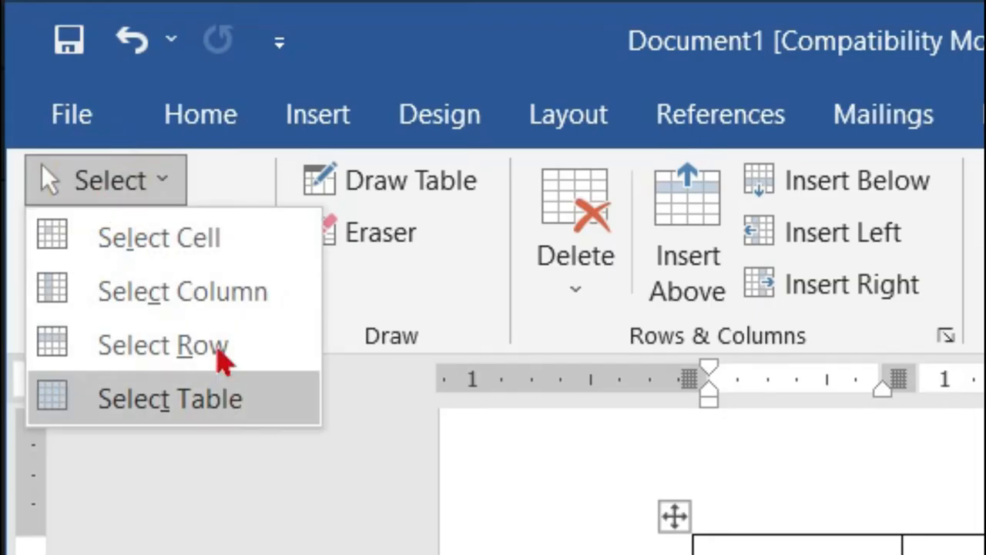
{"action": "left_click", "coordinate": [467, 316]}
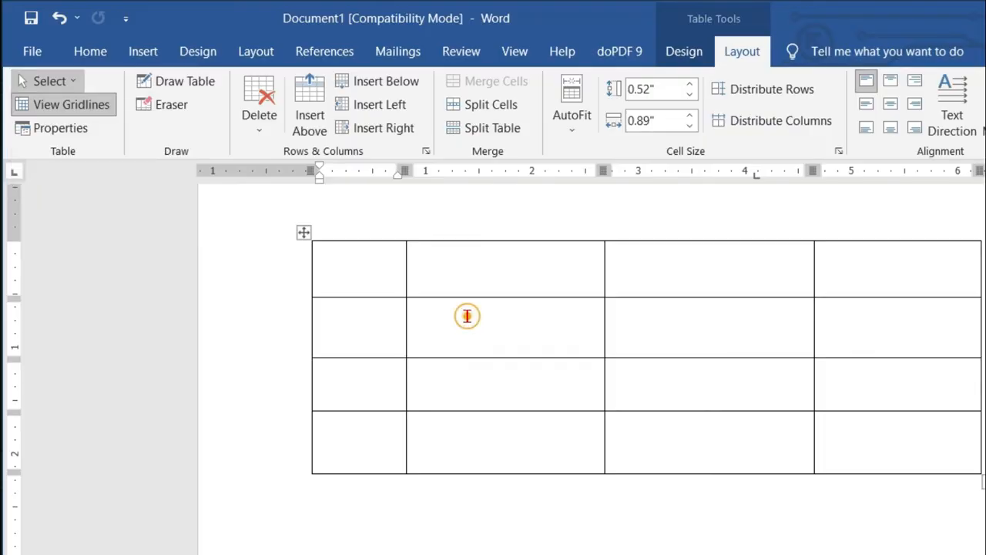
{"action": "left_click", "coordinate": [513, 337]}
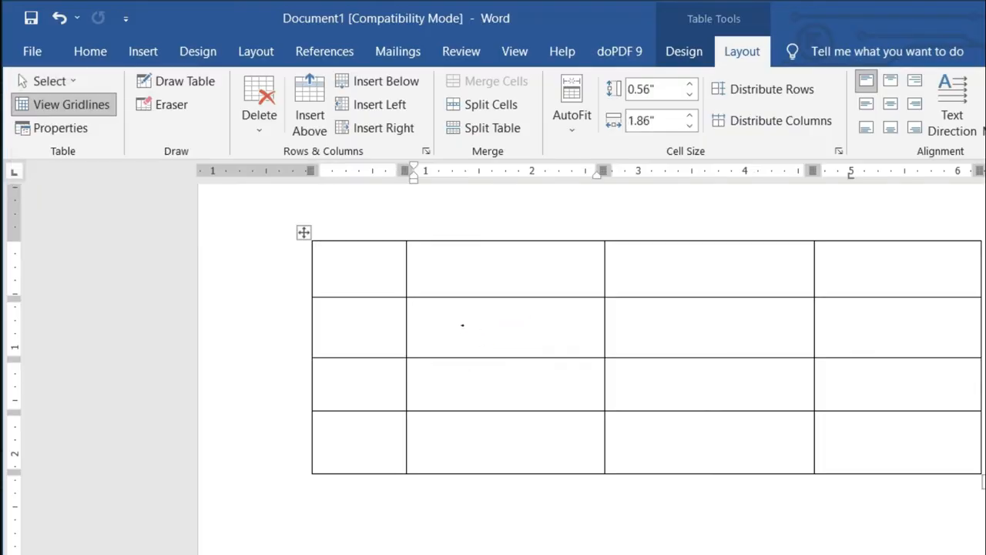
{"action": "left_click", "coordinate": [59, 82]}
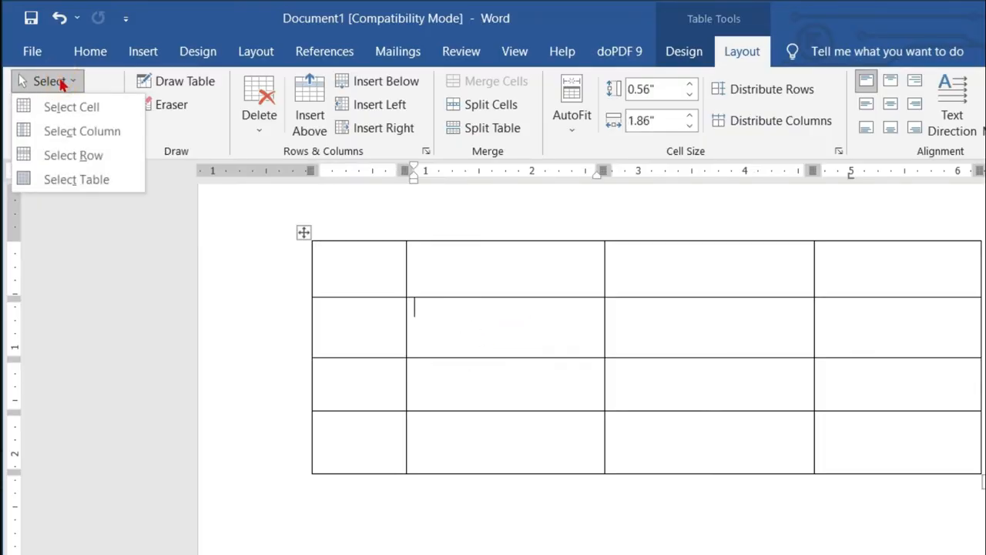
{"action": "left_click", "coordinate": [67, 109]}
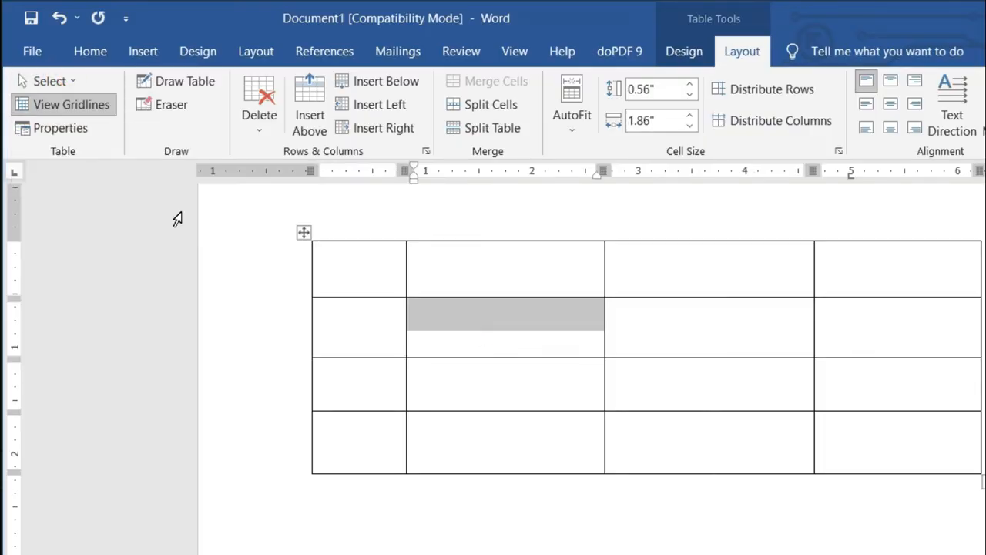
- Place the cursor in the third column's second-row cell and select that entire column with Select Column
{"action": "left_click", "coordinate": [478, 342]}
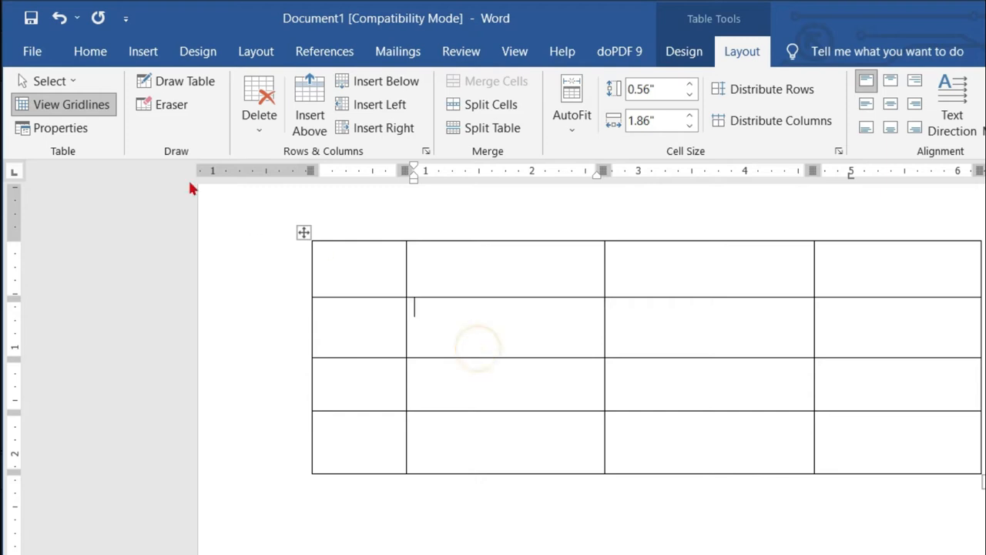
{"action": "left_click", "coordinate": [54, 81]}
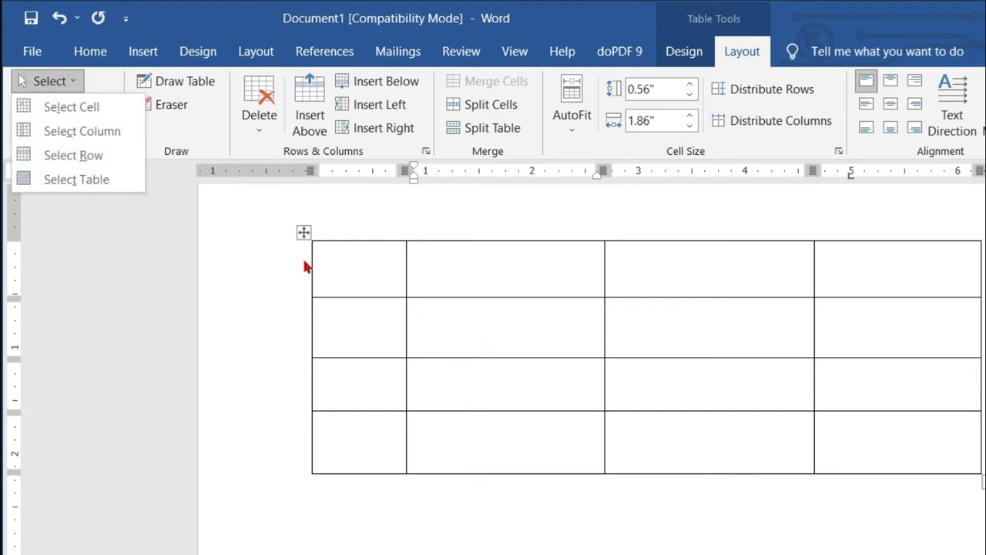
{"action": "left_click", "coordinate": [656, 332]}
{"action": "left_click", "coordinate": [675, 330]}
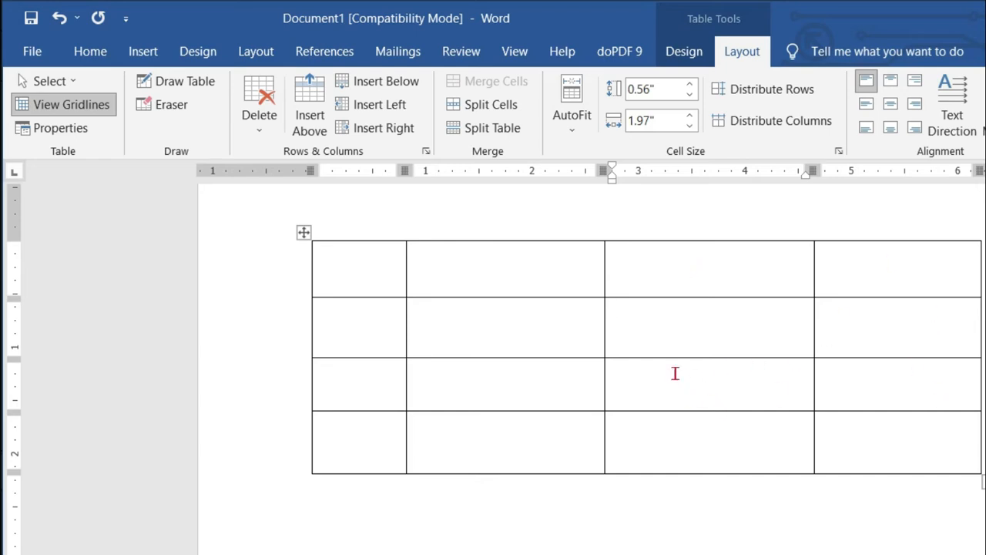
{"action": "left_click", "coordinate": [63, 83]}
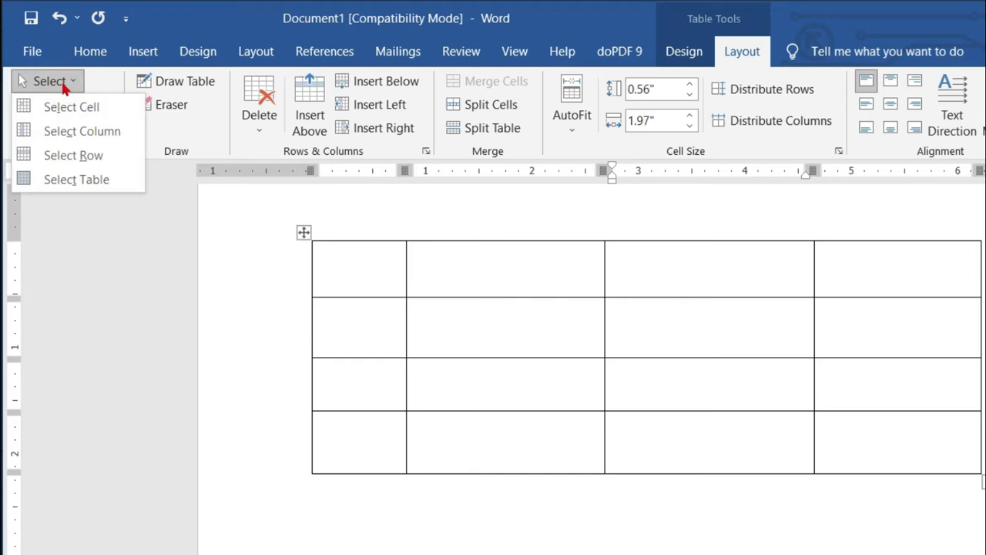
{"action": "left_click", "coordinate": [77, 131]}
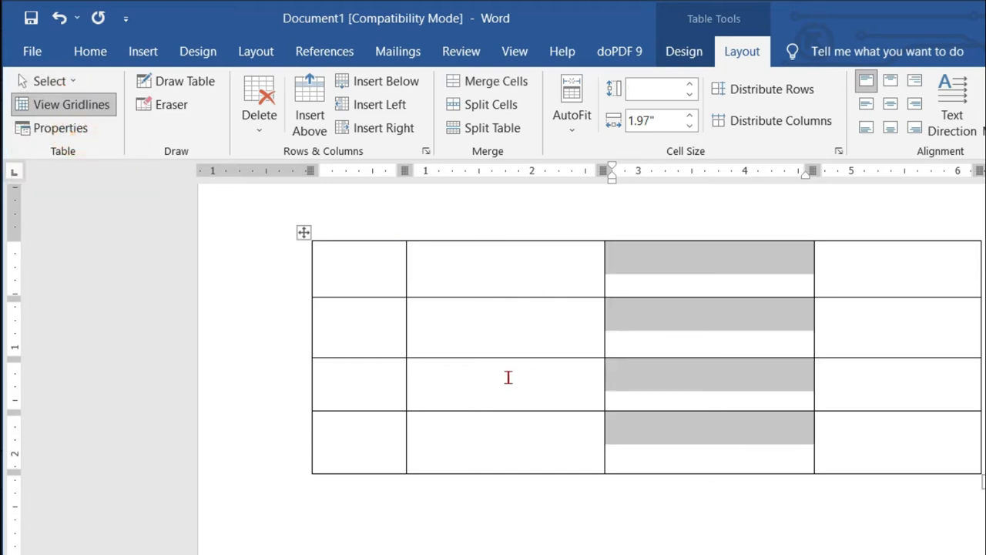
- Place the cursor in the third row of the drawn table and select that entire row with Select Row
{"action": "left_click", "coordinate": [509, 352]}
{"action": "left_click", "coordinate": [543, 394]}
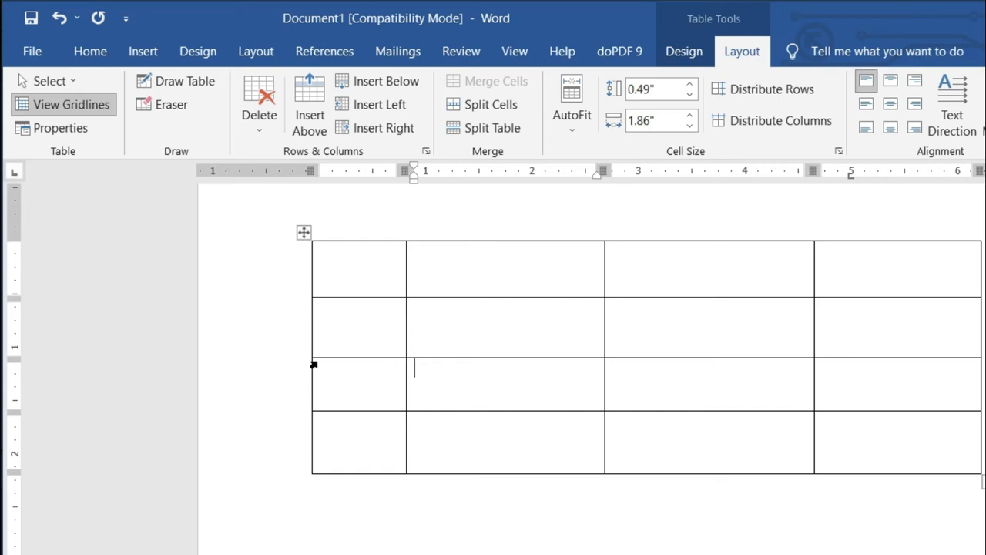
{"action": "left_click", "coordinate": [58, 81]}
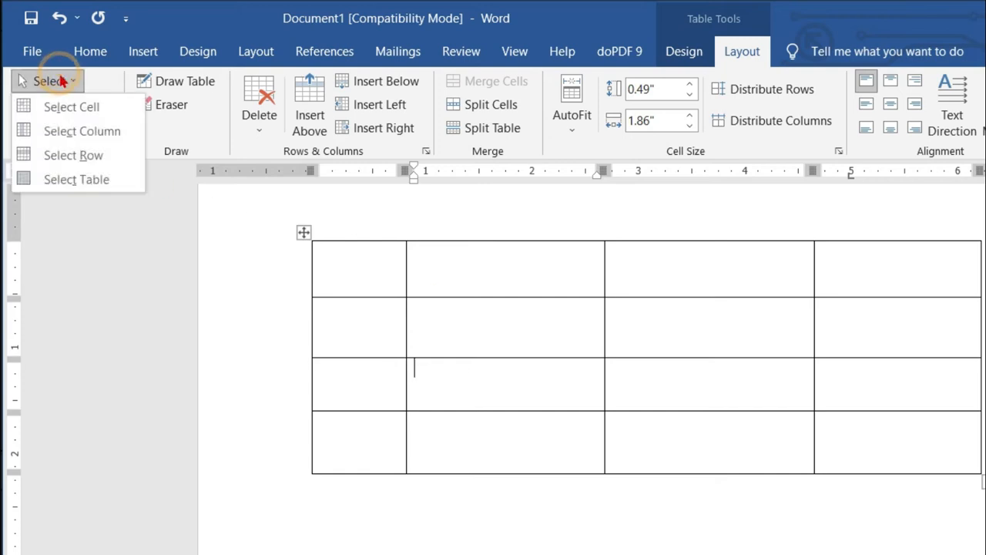
{"action": "left_click", "coordinate": [74, 157]}
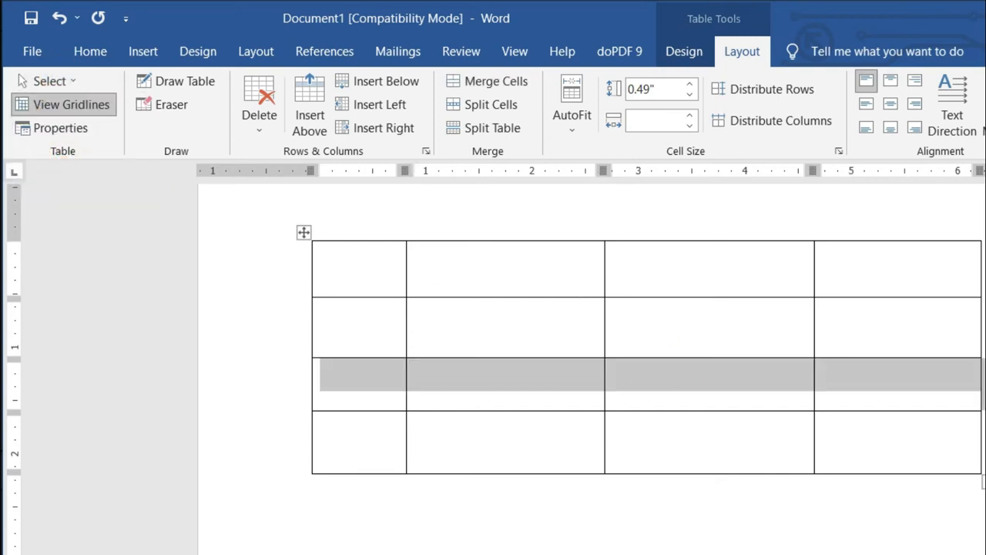
- Select the upper three cells of the first column and extend the selection to their complete rows with Select Row
{"action": "left_click", "coordinate": [615, 368]}
{"action": "left_click_drag", "start_coordinate": [339, 279], "coordinate": [338, 402]}
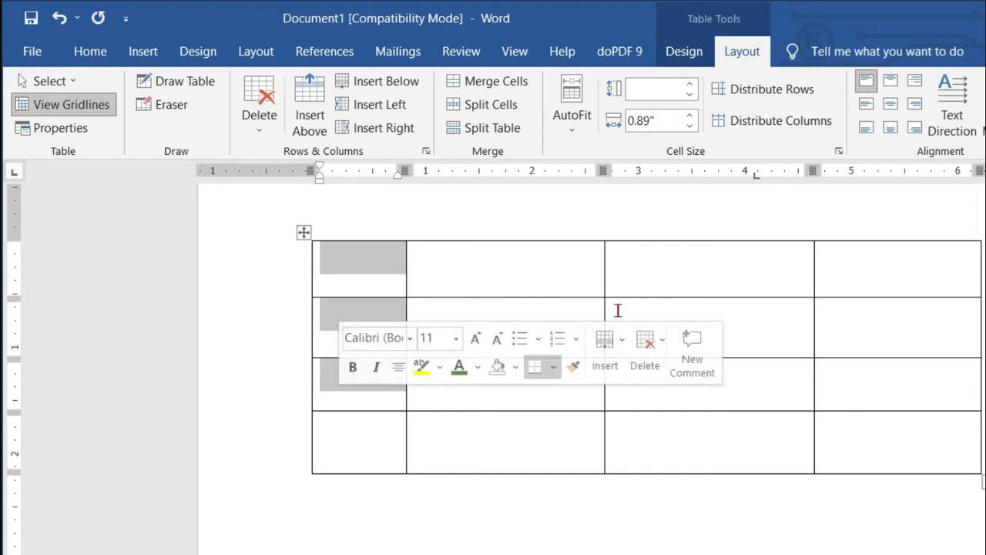
{"action": "left_click", "coordinate": [69, 83]}
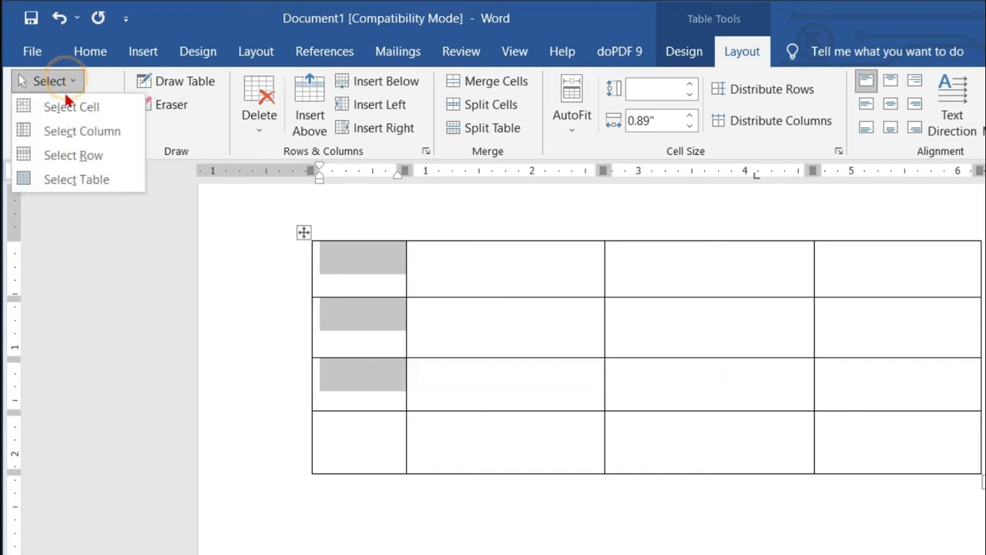
{"action": "left_click", "coordinate": [82, 154]}
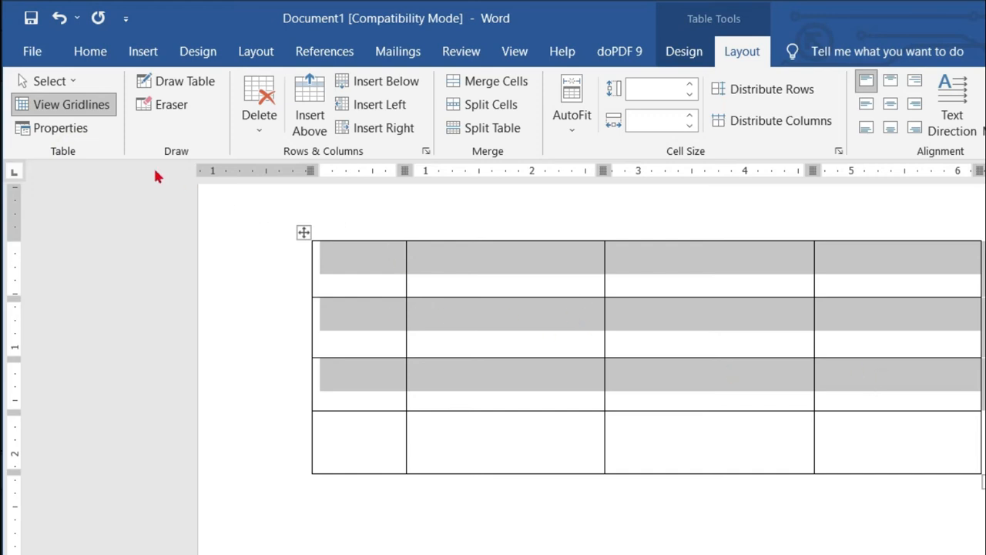
- Place the cursor in the empty twelve-column table on page 1 and select the entire table with Select Table
{"action": "left_click", "coordinate": [56, 83]}
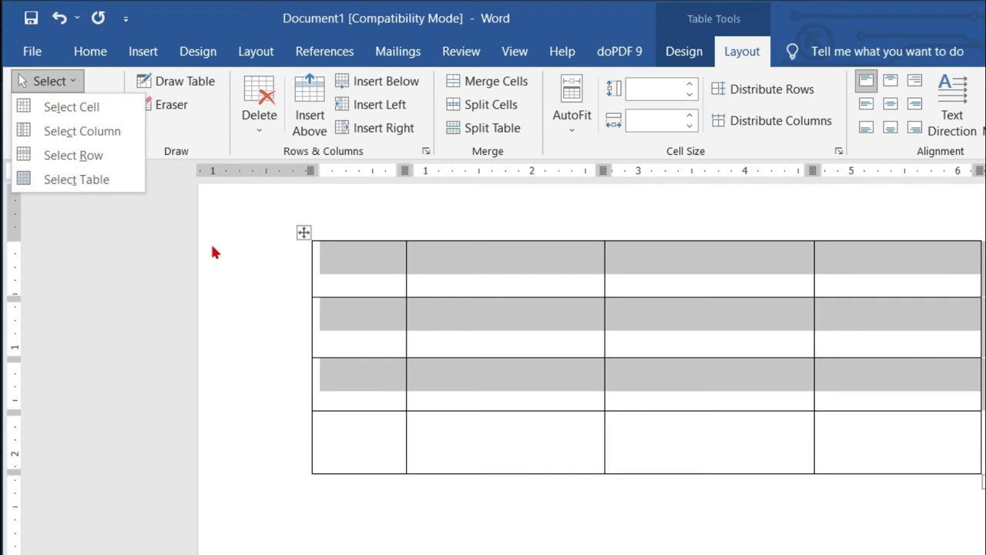
{"action": "left_click", "coordinate": [591, 419]}
{"action": "scroll", "coordinate": [594, 405], "scroll_direction": "down", "scroll_amount": 10}
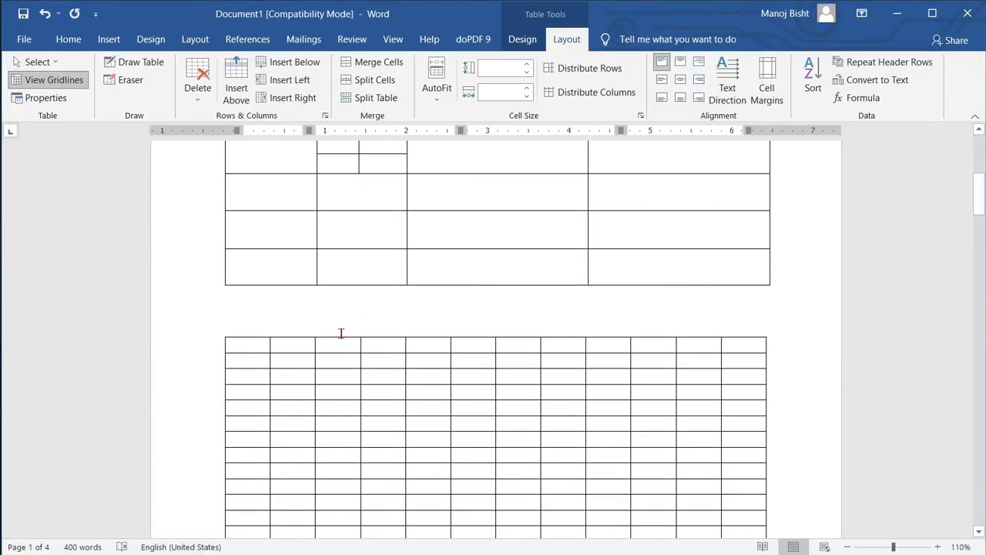
{"action": "left_click", "coordinate": [327, 362]}
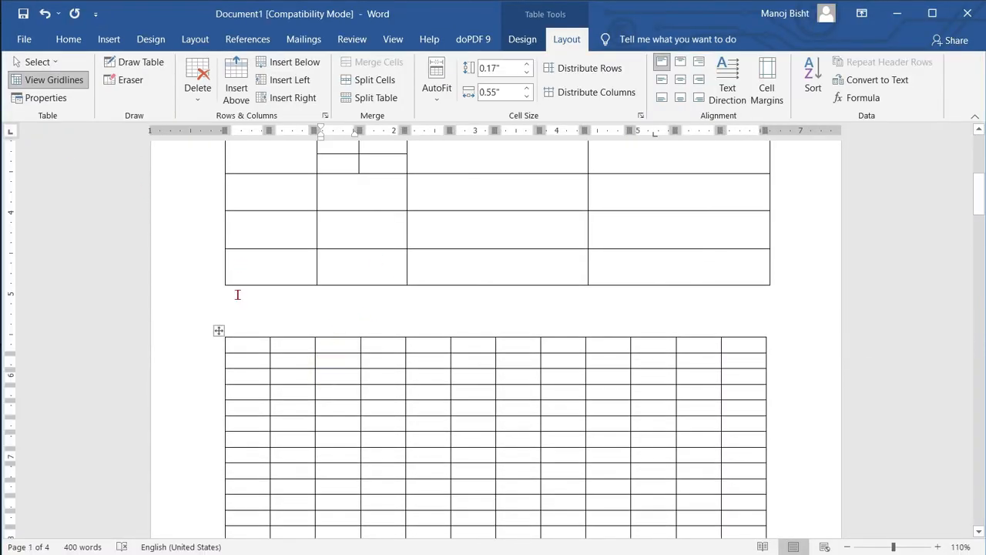
{"action": "left_click", "coordinate": [36, 62]}
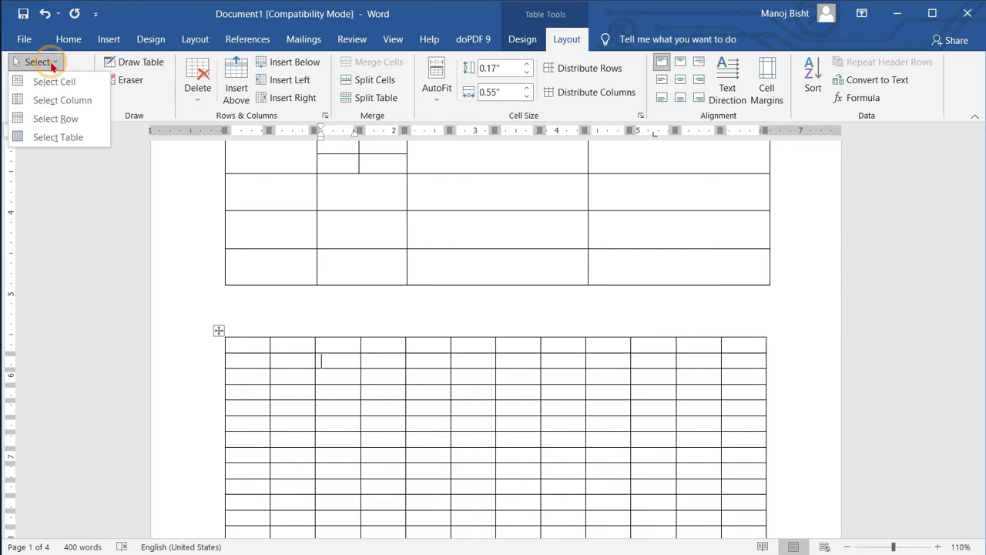
{"action": "left_click", "coordinate": [60, 137]}
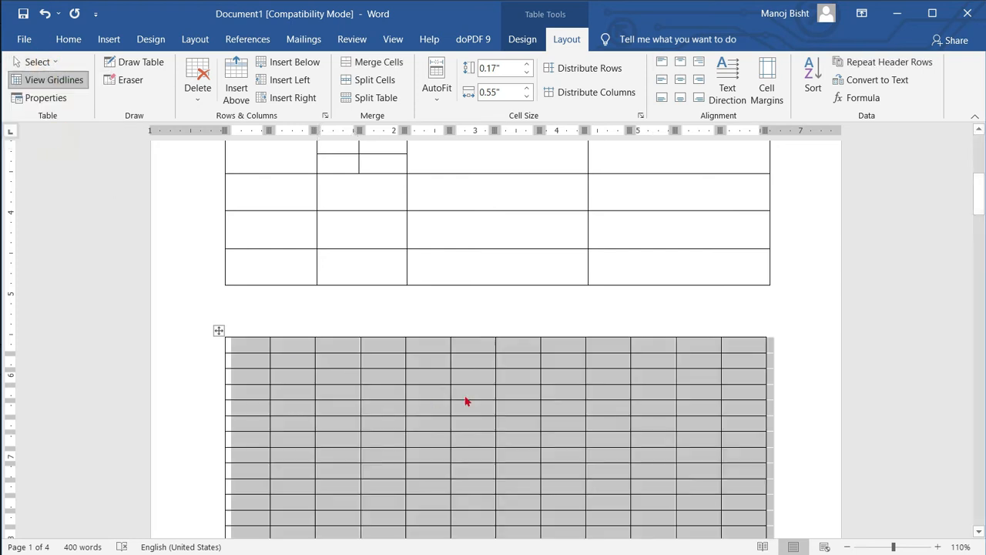
{"action": "scroll", "coordinate": [541, 379], "scroll_direction": "down", "scroll_amount": 3}
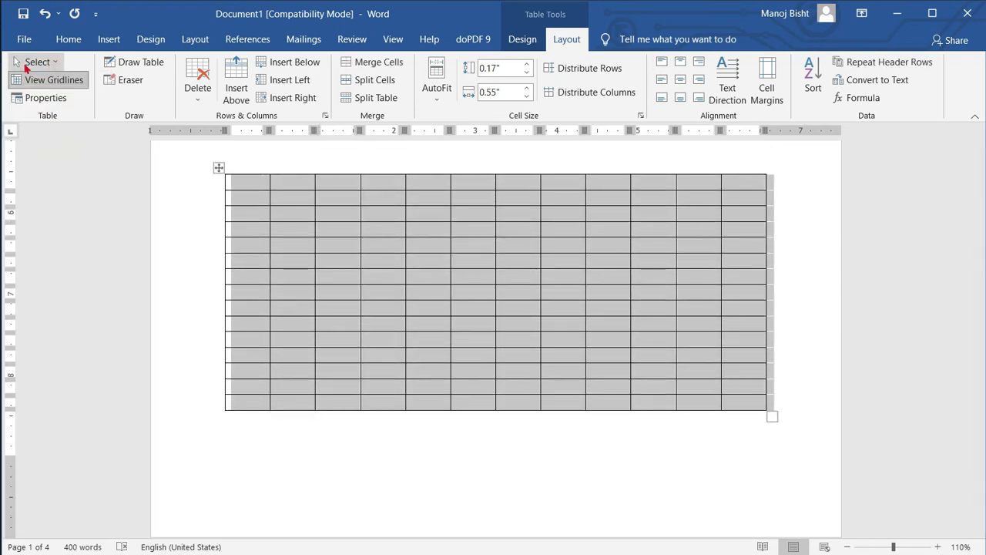
- Return to the May calendar at the start of the document and select the whole table
{"action": "left_click", "coordinate": [64, 90]}
{"action": "scroll", "coordinate": [484, 378], "scroll_direction": "up", "scroll_amount": 6}
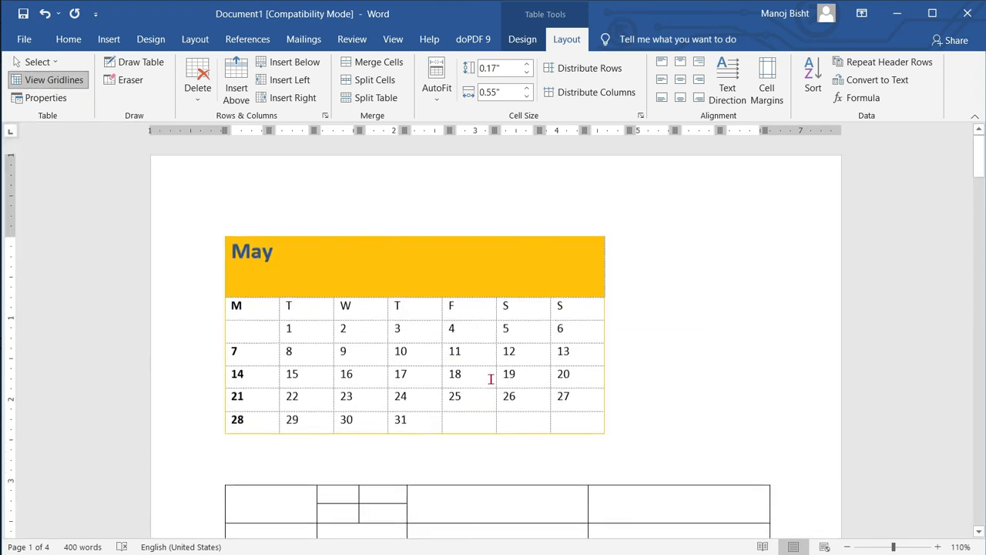
{"action": "scroll", "coordinate": [462, 378], "scroll_direction": "down", "scroll_amount": 2}
{"action": "left_click", "coordinate": [447, 354]}
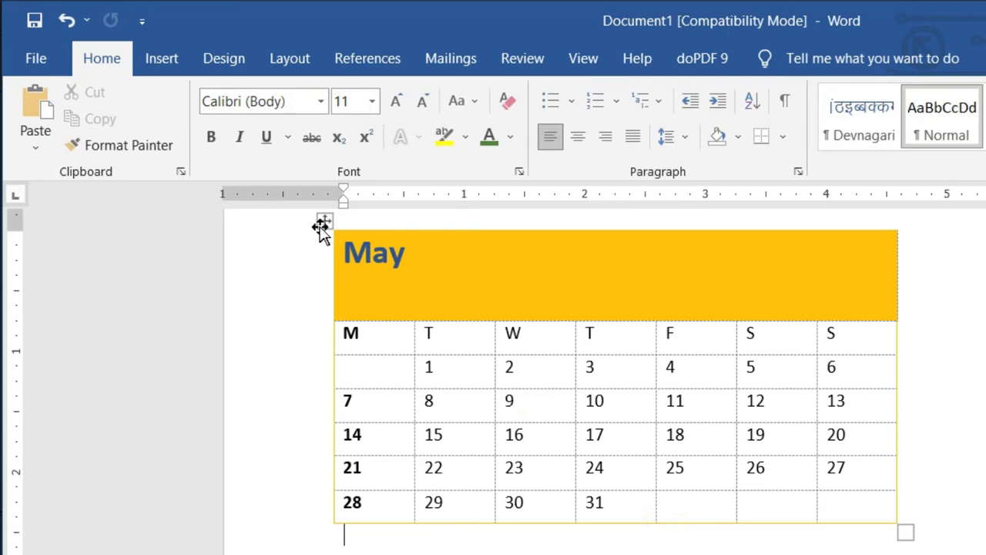
{"action": "left_click", "coordinate": [322, 225]}
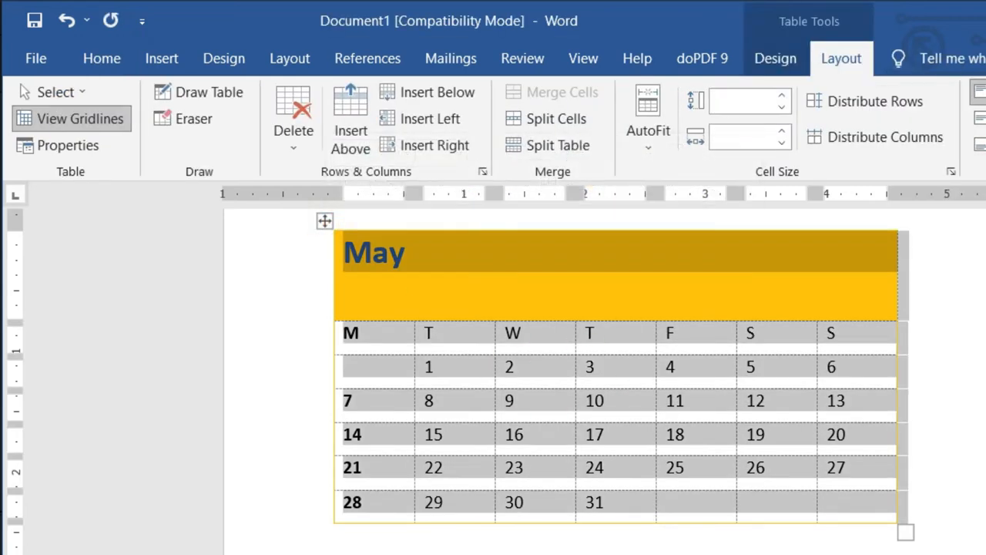
- Try a table style with an orange header on the selected May calendar, followed by the solid gold style
{"action": "left_click", "coordinate": [774, 67]}
{"action": "left_click", "coordinate": [545, 122]}
{"action": "scroll", "coordinate": [733, 267], "scroll_direction": "up", "scroll_amount": 2}
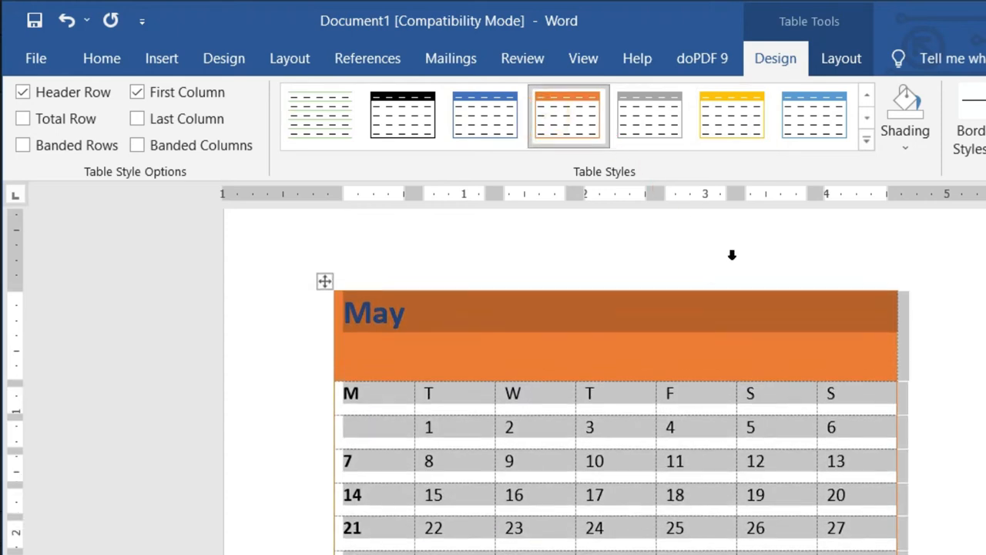
{"action": "left_click", "coordinate": [867, 118]}
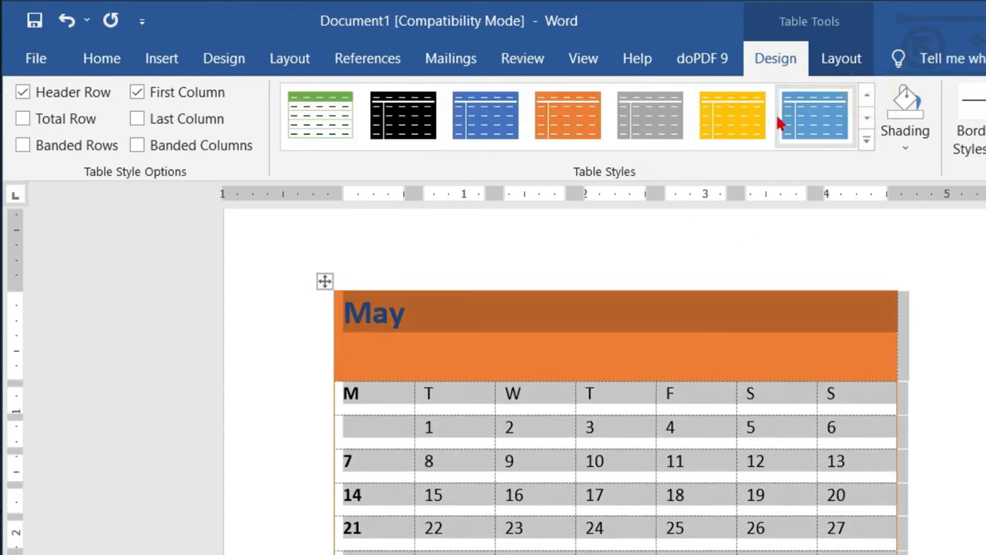
{"action": "left_click", "coordinate": [734, 122]}
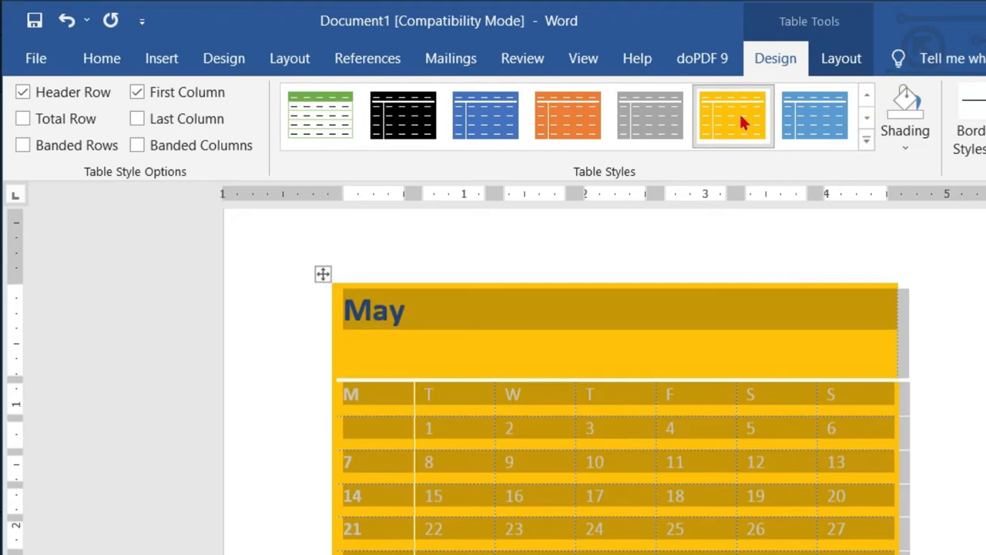
- Place the cursor in the calendar's cell for Friday the 4th and apply the solid orange table style
{"action": "left_click", "coordinate": [722, 433]}
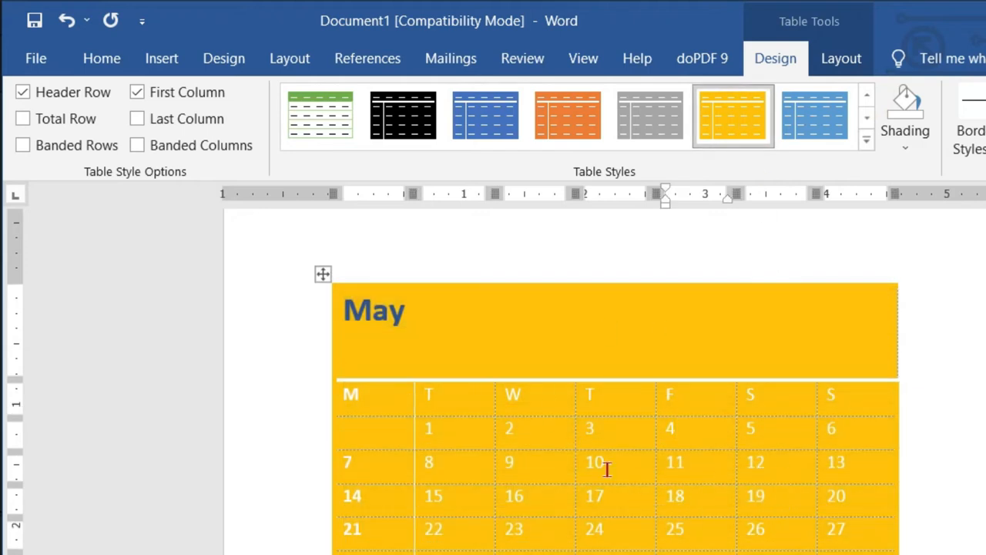
{"action": "left_click", "coordinate": [624, 126]}
{"action": "left_click", "coordinate": [487, 129]}
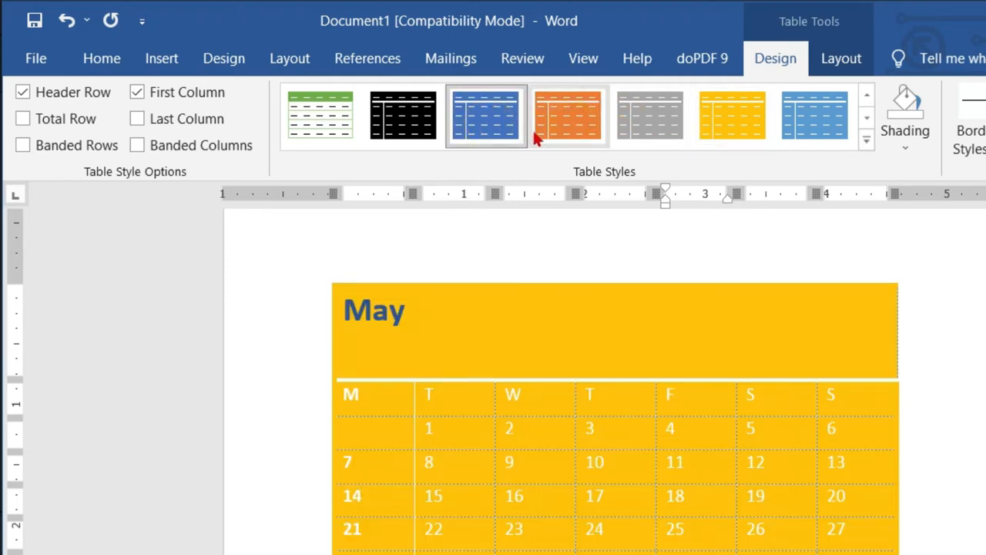
{"action": "left_click", "coordinate": [563, 134]}
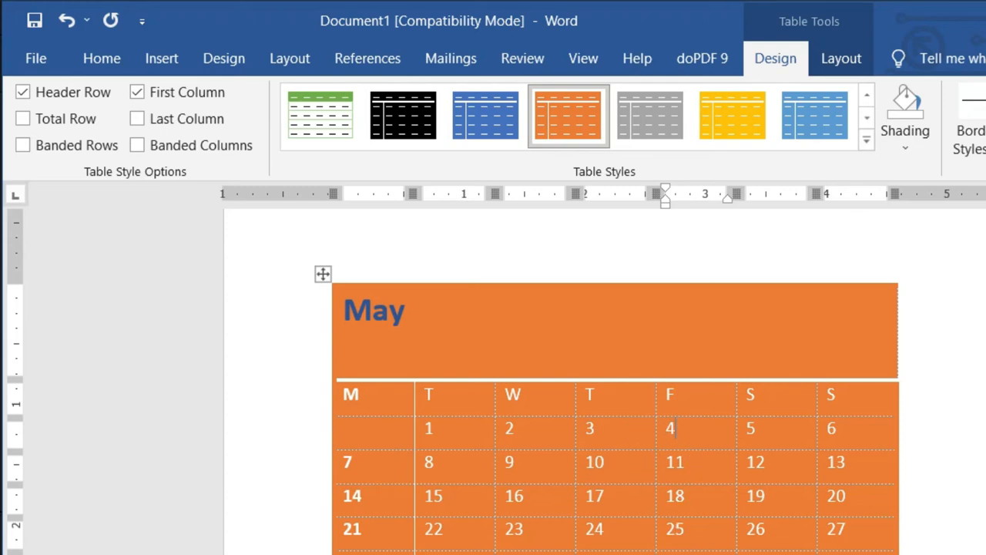
- Hide the table gridlines of the May calendar and inspect the calendar enlarged in the print preview before returning to the document
{"action": "left_click", "coordinate": [840, 58]}
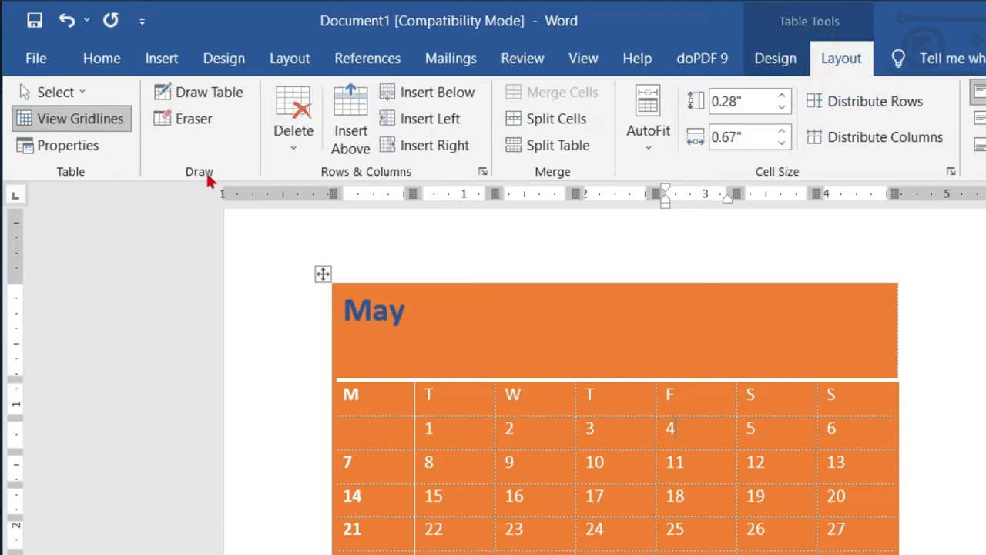
{"action": "left_click", "coordinate": [70, 118]}
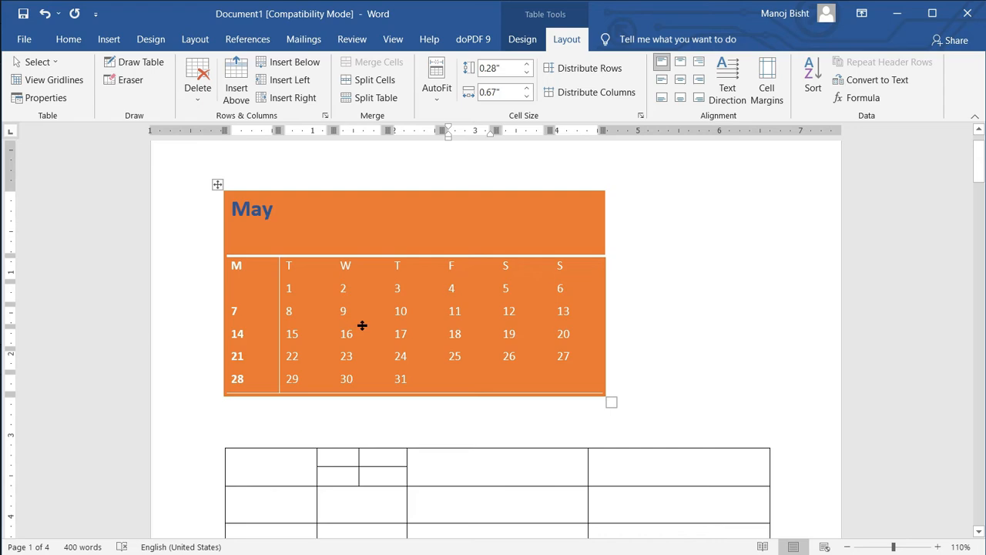
{"action": "key", "text": "ctrl+p"}
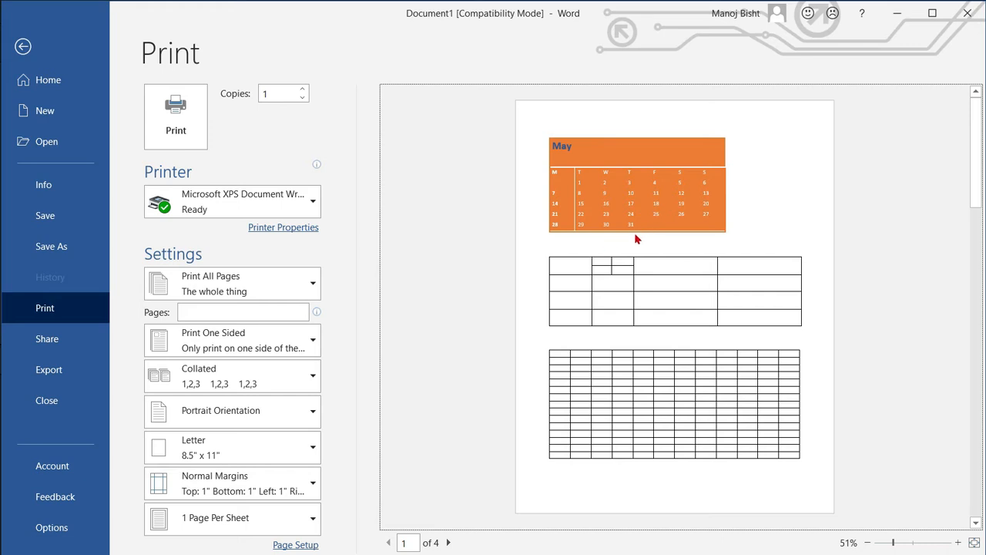
{"action": "scroll", "coordinate": [649, 224], "scroll_direction": "up", "scroll_amount": 3}
{"action": "scroll", "coordinate": [648, 224], "scroll_direction": "up", "scroll_amount": 3, "text": "ctrl"}
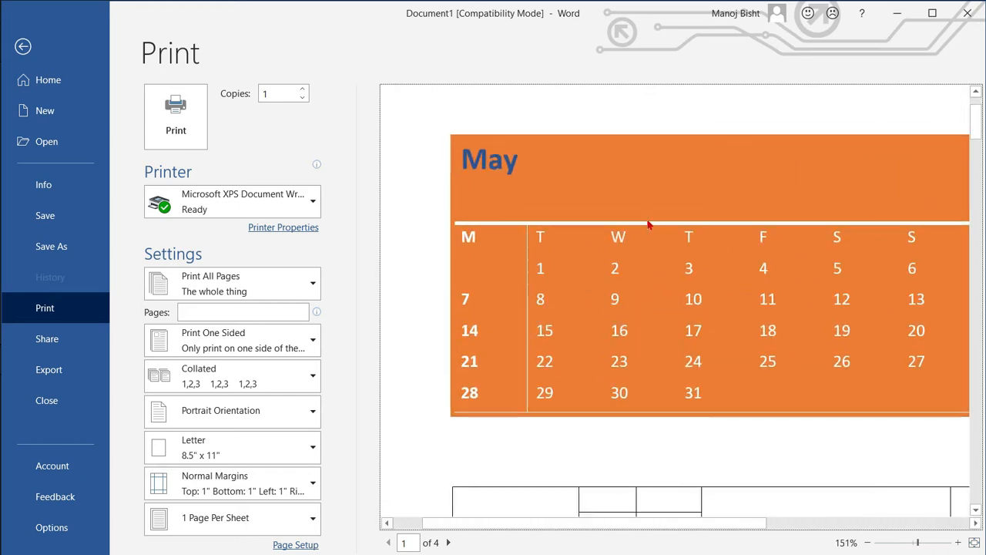
{"action": "key", "text": "Escape"}
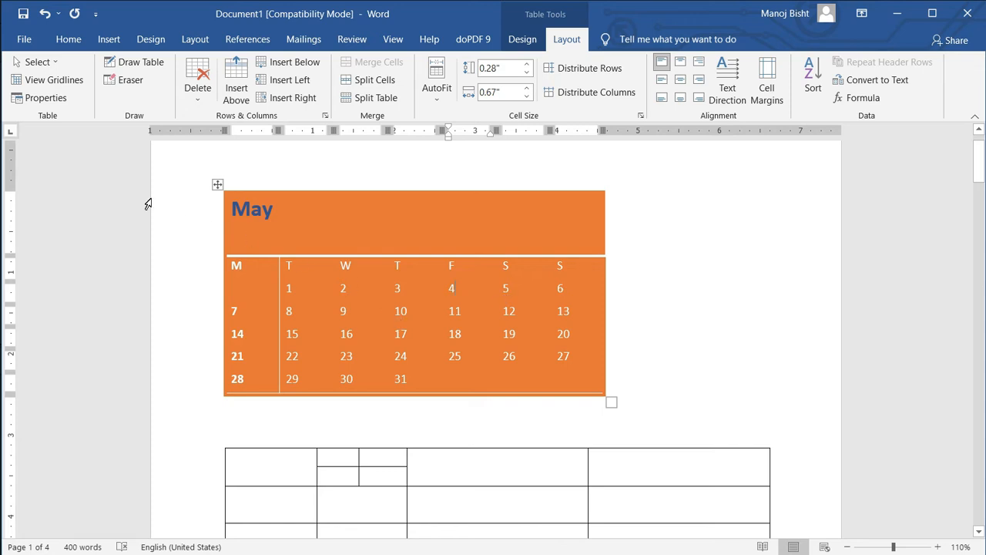
- Show the table gridlines, inspect the calendar enlarged in the print preview, and hide the gridlines again in the document
{"action": "left_click", "coordinate": [54, 80]}
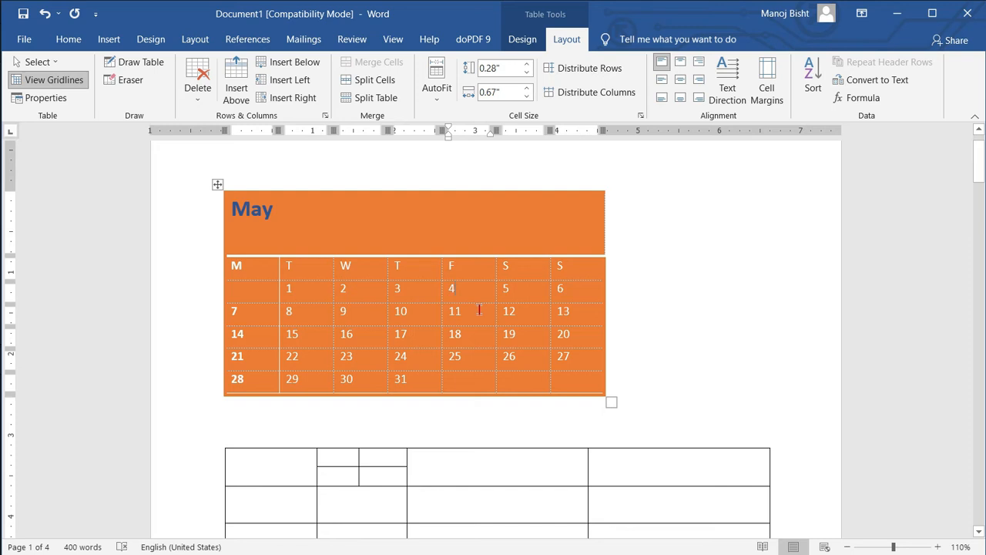
{"action": "key", "text": "ctrl+p"}
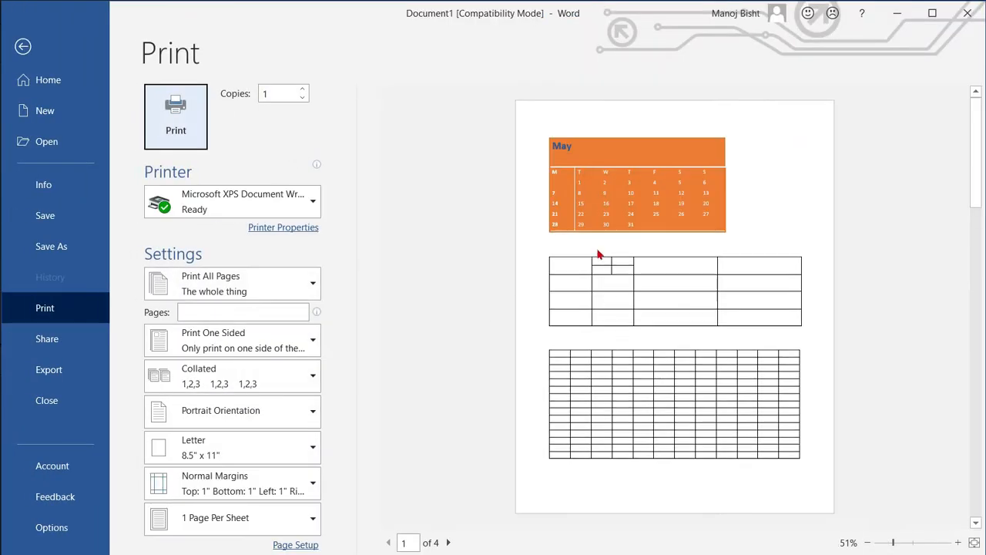
{"action": "scroll", "coordinate": [640, 194], "scroll_direction": "up", "scroll_amount": 5}
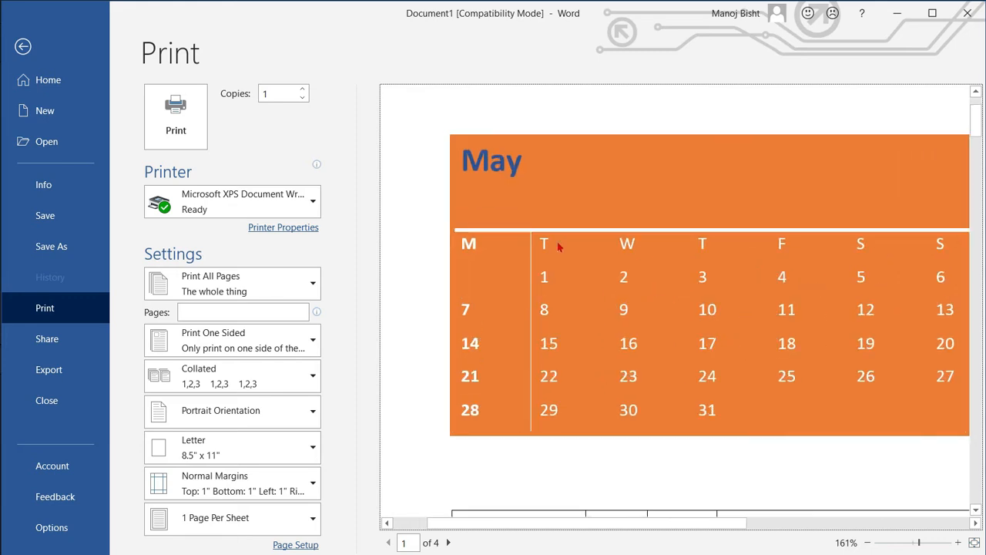
{"action": "key", "text": "Escape"}
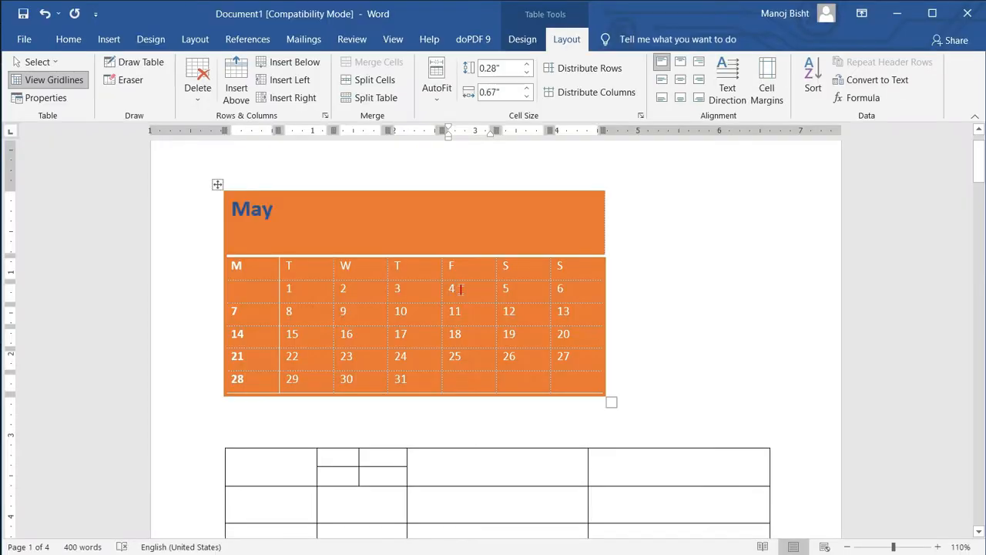
{"action": "left_click", "coordinate": [72, 83]}
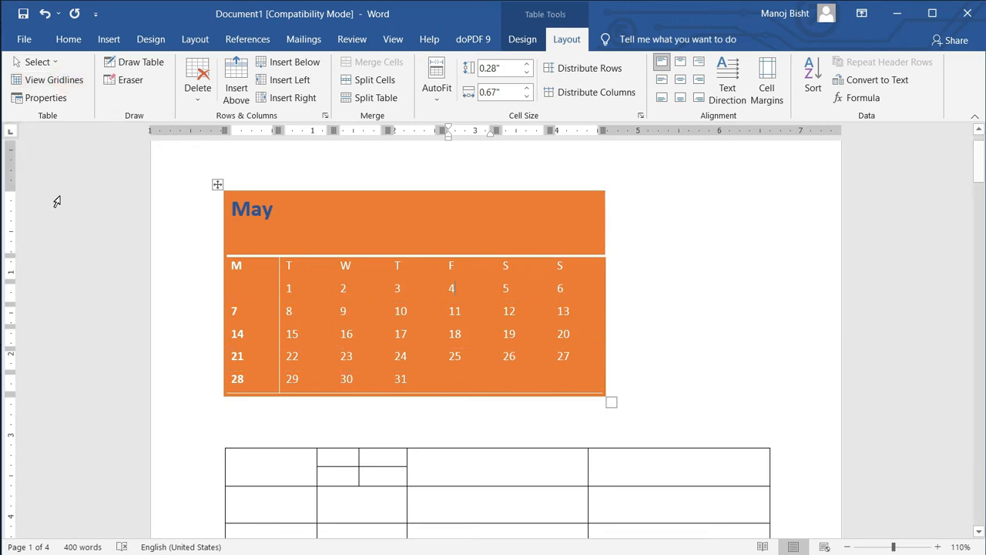
- Enable a preferred width for the May calendar in Table Properties and set it to 5 inches
{"action": "left_click", "coordinate": [60, 101]}
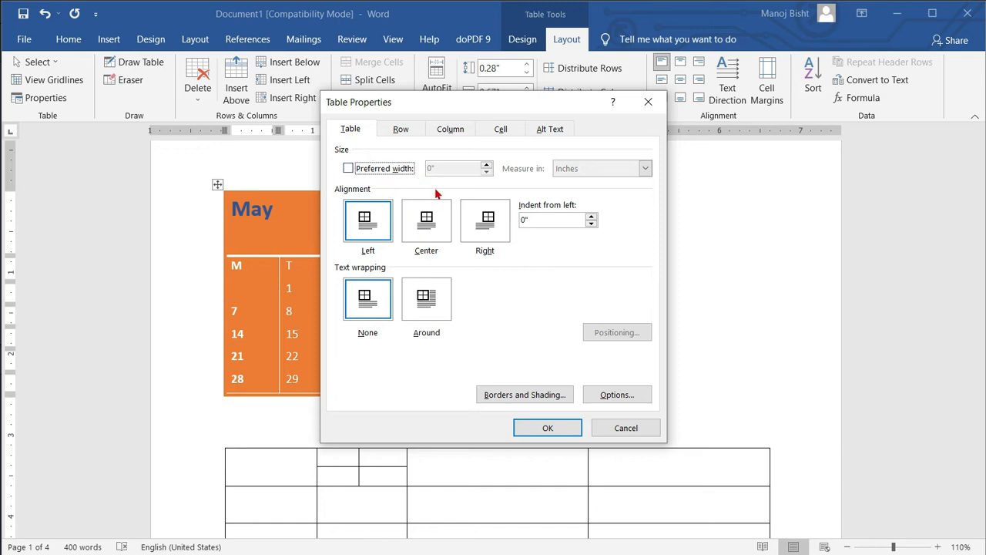
{"action": "left_click", "coordinate": [486, 165]}
{"action": "left_click", "coordinate": [392, 168]}
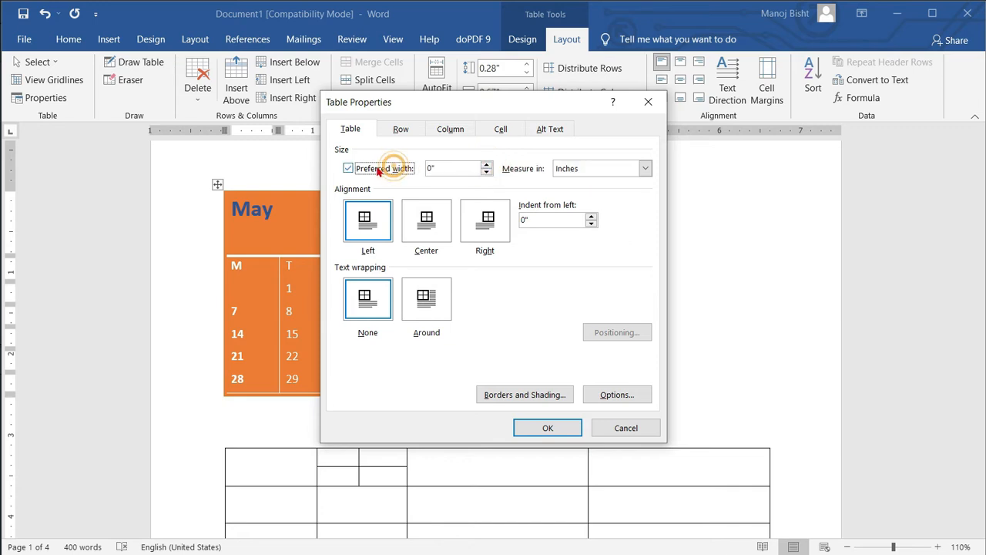
{"action": "left_click", "coordinate": [486, 169]}
{"action": "left_click", "coordinate": [486, 165]}
{"action": "left_click", "coordinate": [486, 165]}
{"action": "left_click", "coordinate": [486, 164]}
{"action": "left_click", "coordinate": [485, 164]}
{"action": "left_click_drag", "start_coordinate": [470, 163], "coordinate": [369, 164]}
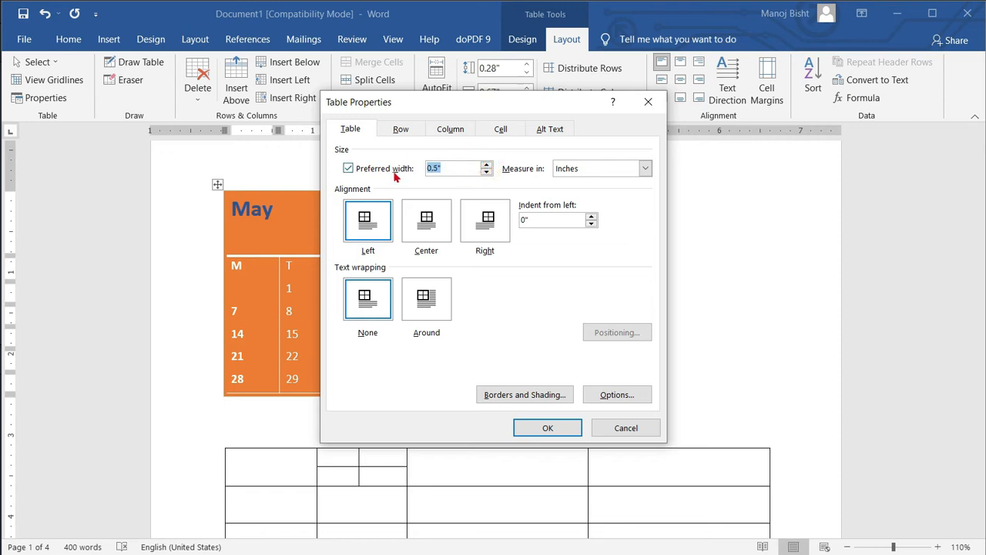
{"action": "type", "text": "4"}
{"action": "type", "text": "5"}
{"action": "left_click", "coordinate": [562, 428]}
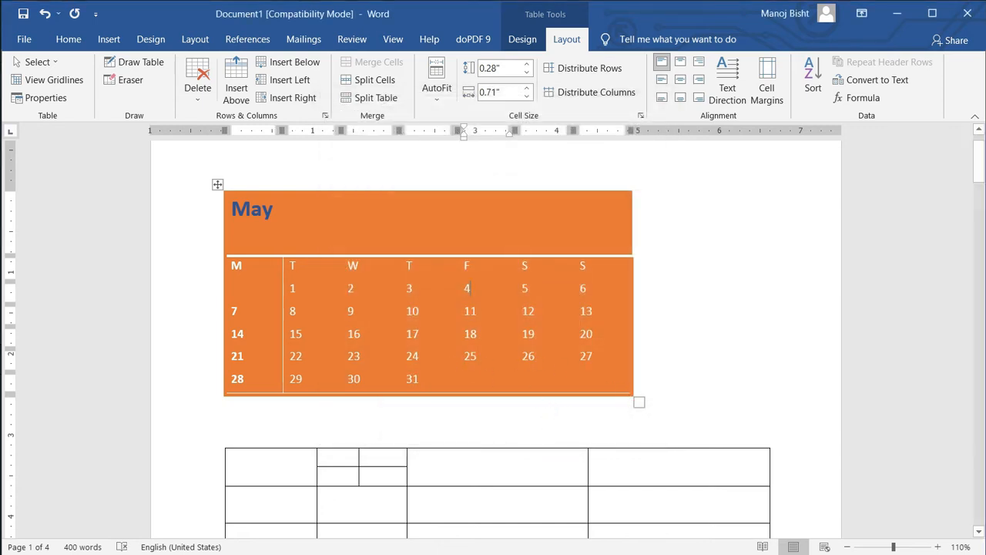
- Check the calendar's Table Properties without changing them and shrink the calendar freehand to about 3.34 inches wide
{"action": "left_click", "coordinate": [40, 98]}
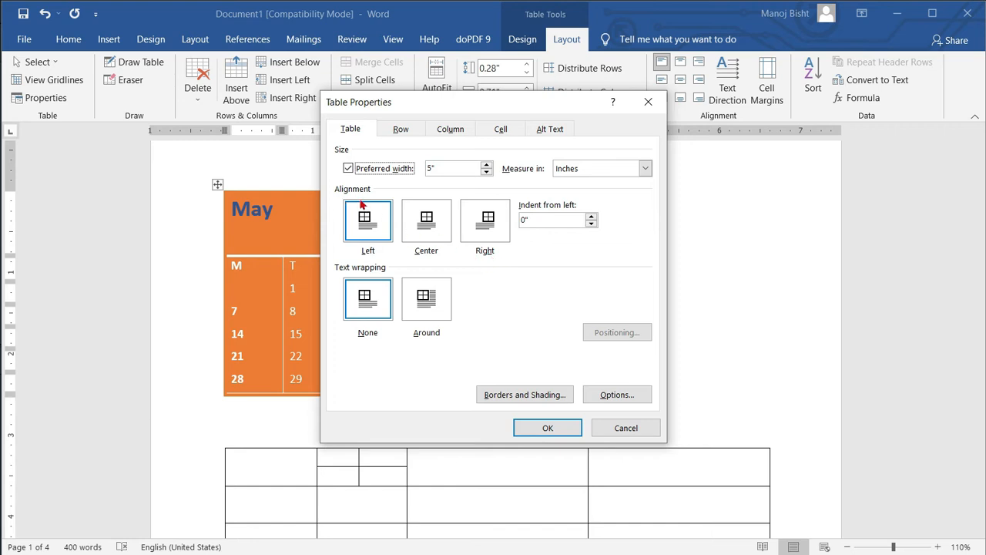
{"action": "left_click", "coordinate": [644, 430]}
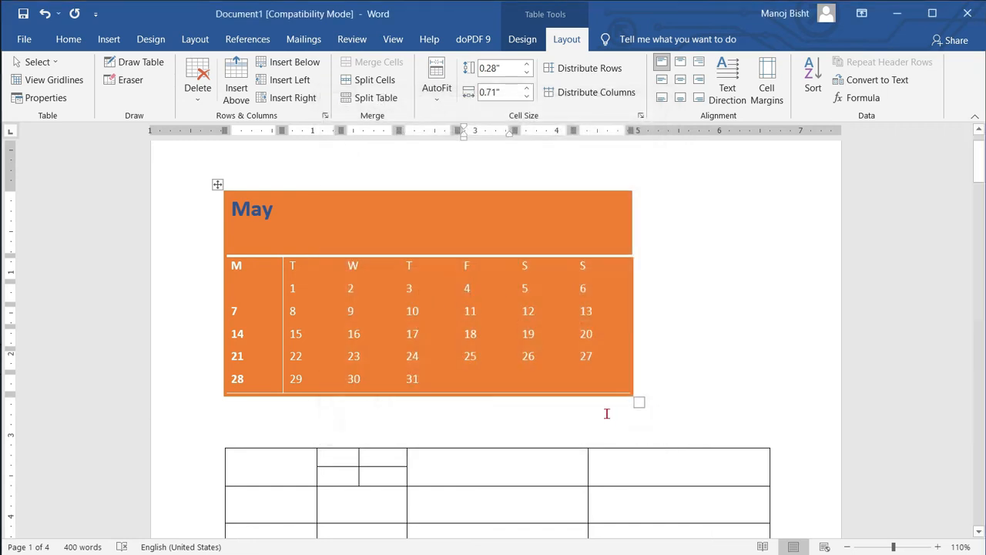
{"action": "left_click_drag", "start_coordinate": [638, 401], "coordinate": [501, 393]}
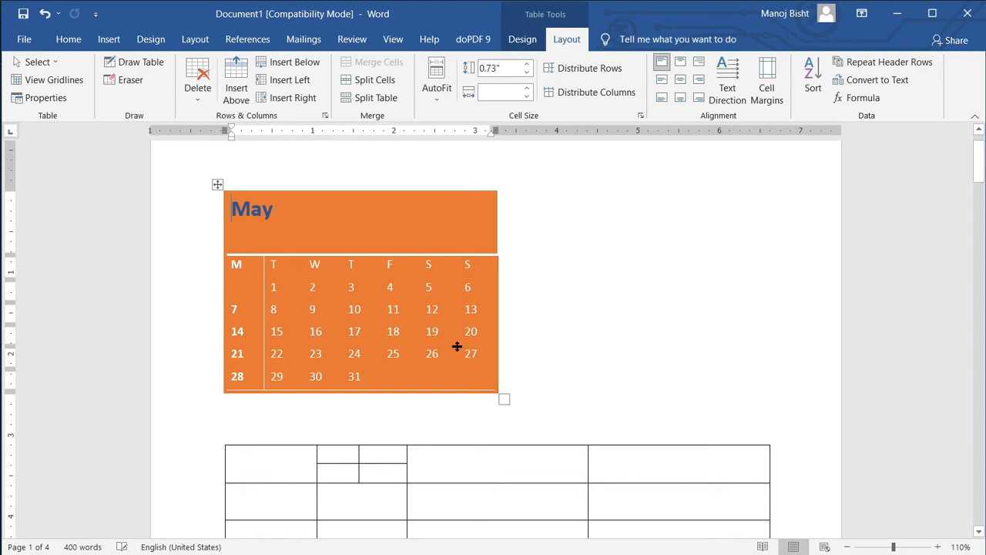
{"action": "scroll", "coordinate": [462, 339], "scroll_direction": "up", "scroll_amount": 1}
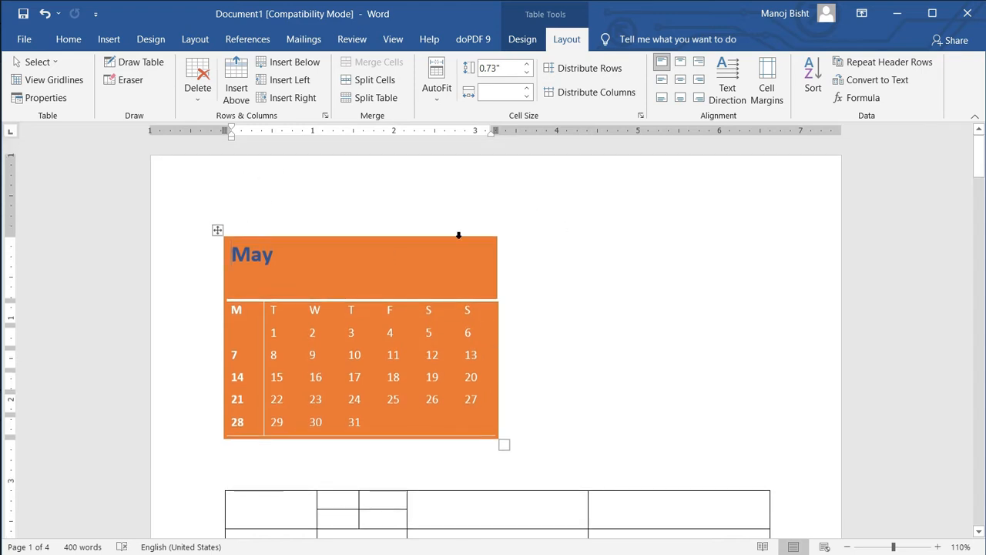
- Show the table gridlines and set the May calendar's table alignment to Center
{"action": "left_click", "coordinate": [39, 80]}
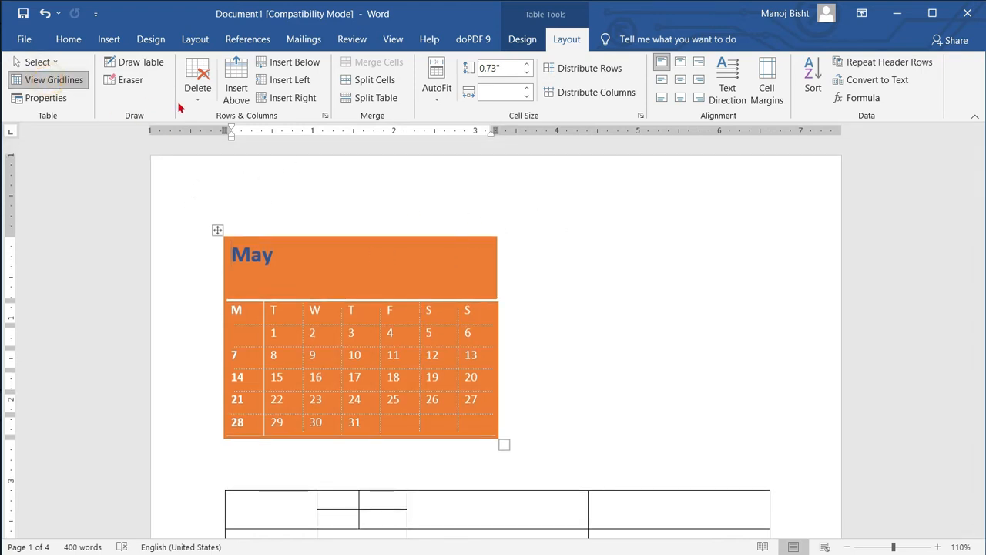
{"action": "left_click", "coordinate": [46, 97]}
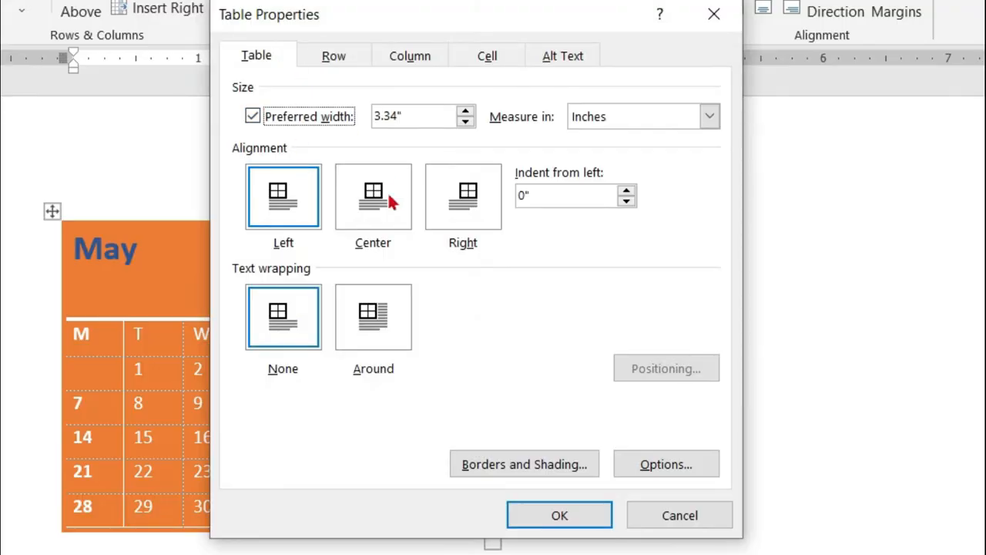
{"action": "left_click", "coordinate": [376, 199]}
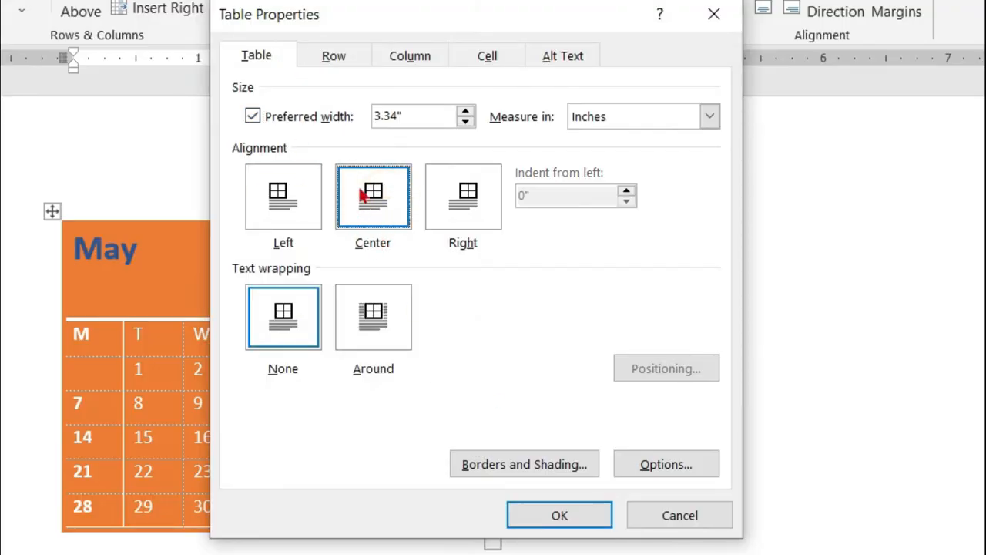
{"action": "left_click", "coordinate": [559, 515]}
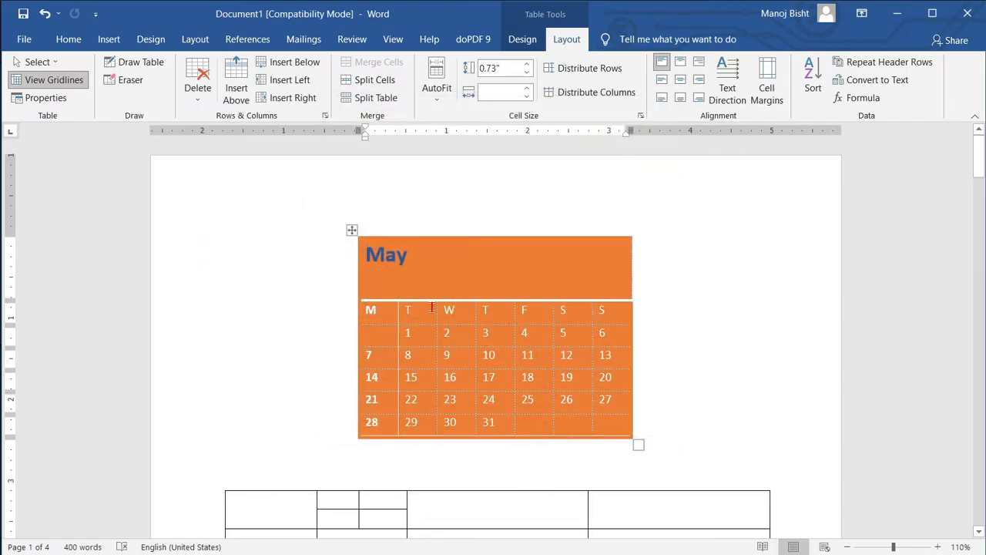
- Hide the table gridlines and set the May calendar's table alignment to Right
{"action": "left_click", "coordinate": [54, 79]}
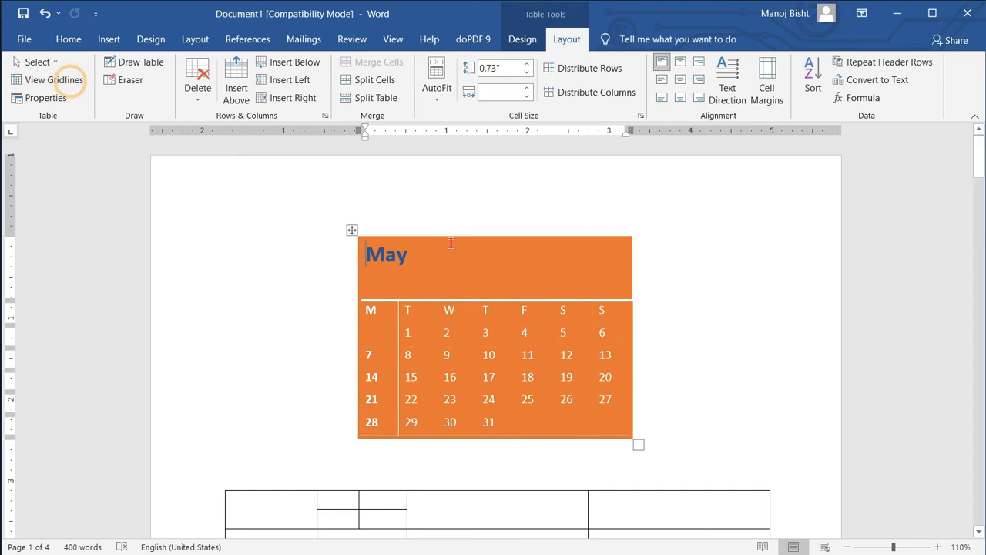
{"action": "left_click", "coordinate": [46, 98]}
{"action": "left_click", "coordinate": [495, 234]}
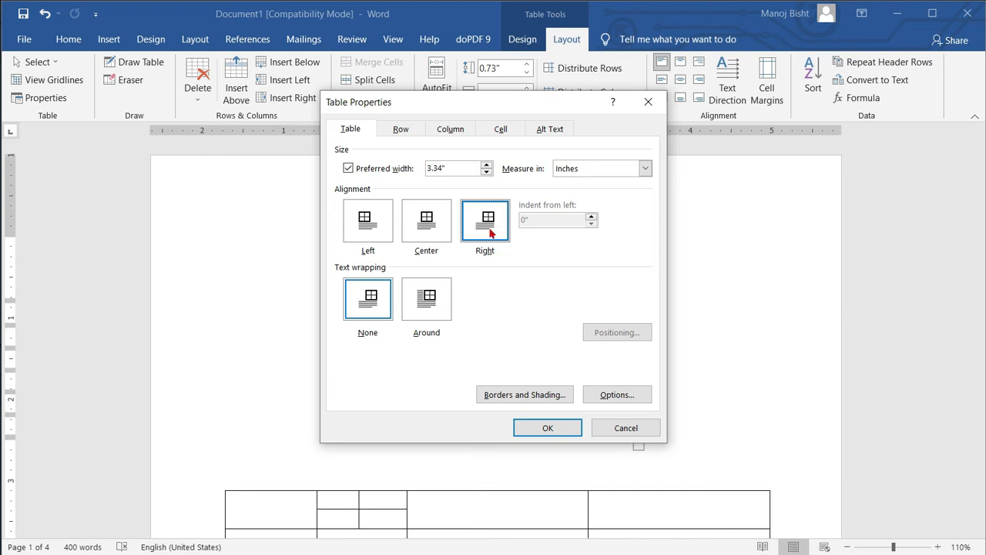
{"action": "left_click", "coordinate": [550, 427]}
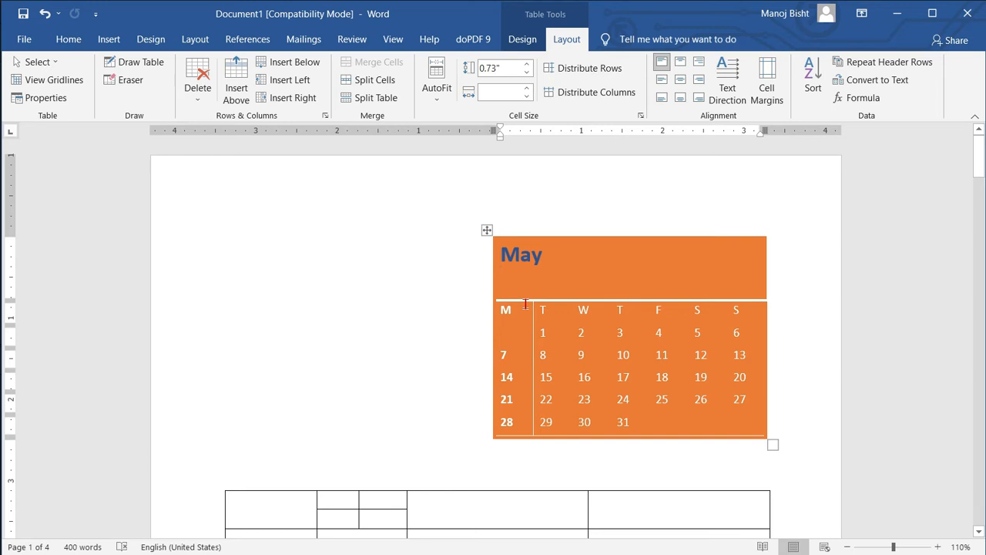
- Show the table gridlines and review the calendar's text wrapping options in Table Properties without changing them
{"action": "left_click", "coordinate": [69, 80]}
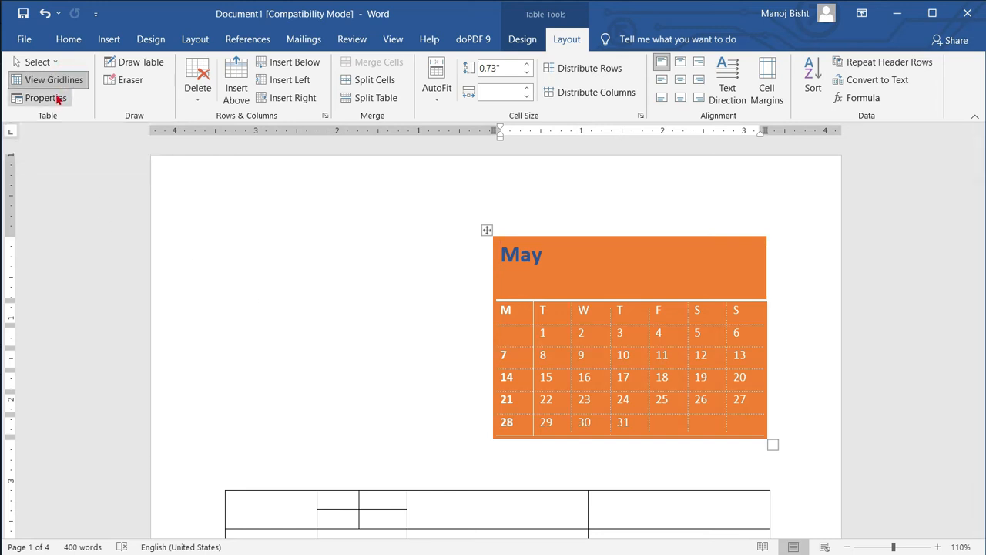
{"action": "left_click", "coordinate": [45, 98]}
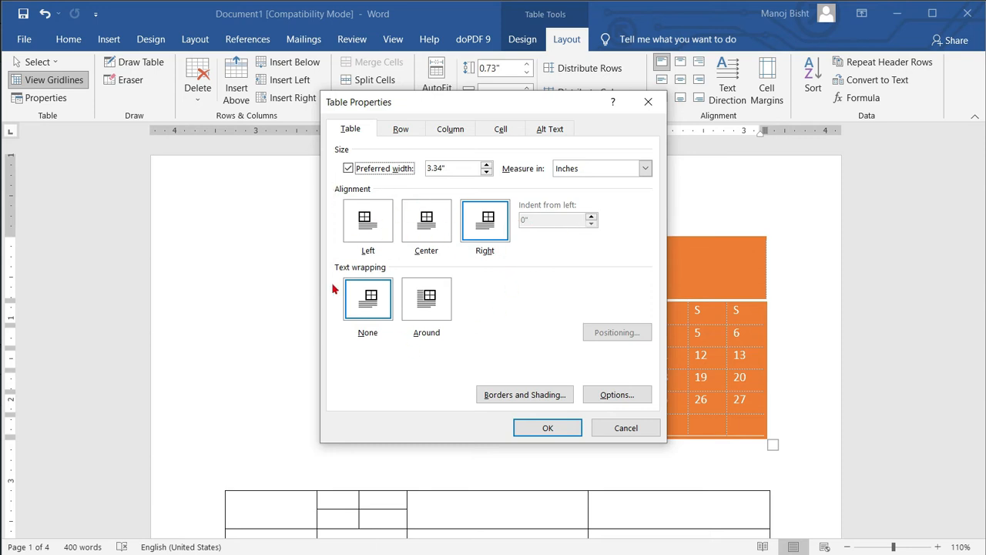
{"action": "left_click", "coordinate": [608, 429]}
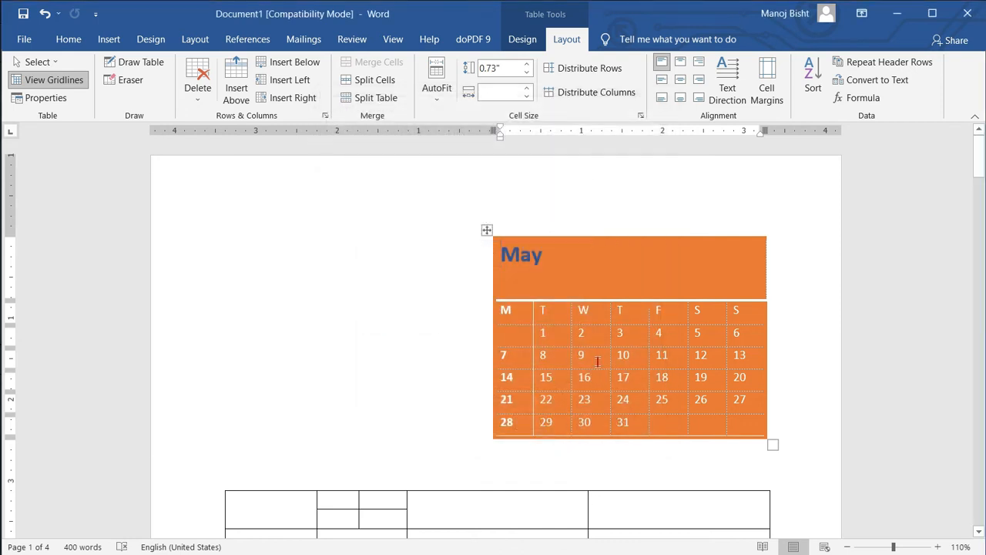
- Copy the whole May calendar and paste it with source formatting into the page 3 paragraph, inside the word "transparent"
{"action": "left_click", "coordinate": [487, 230]}
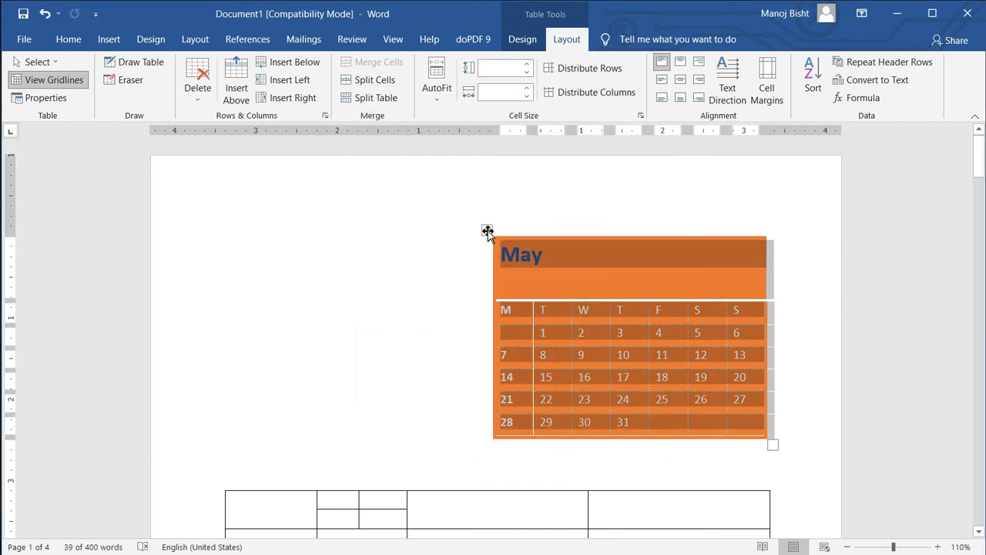
{"action": "right_click", "coordinate": [487, 230]}
{"action": "left_click", "coordinate": [524, 259]}
{"action": "scroll", "coordinate": [572, 383], "scroll_direction": "down", "scroll_amount": 15}
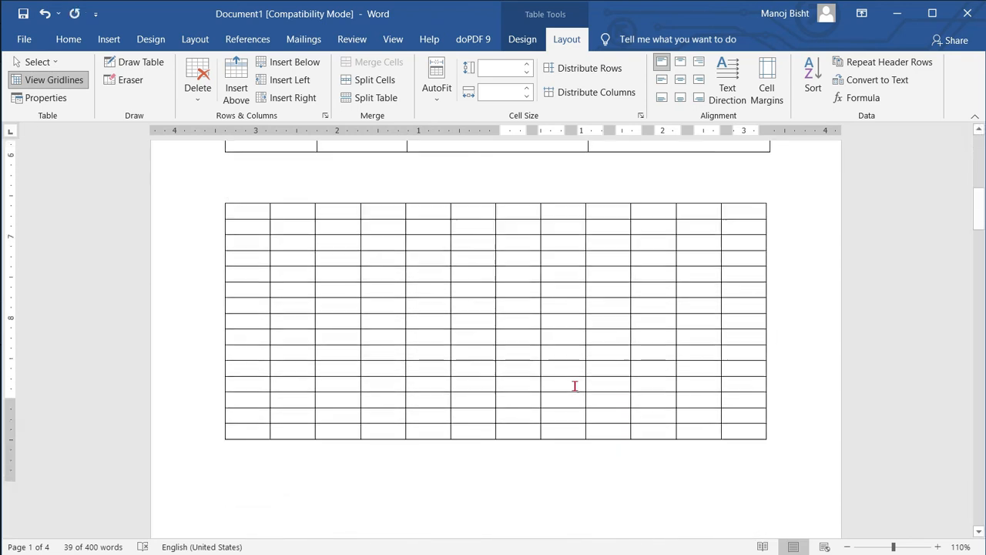
{"action": "scroll", "coordinate": [574, 389], "scroll_direction": "down", "scroll_amount": 15}
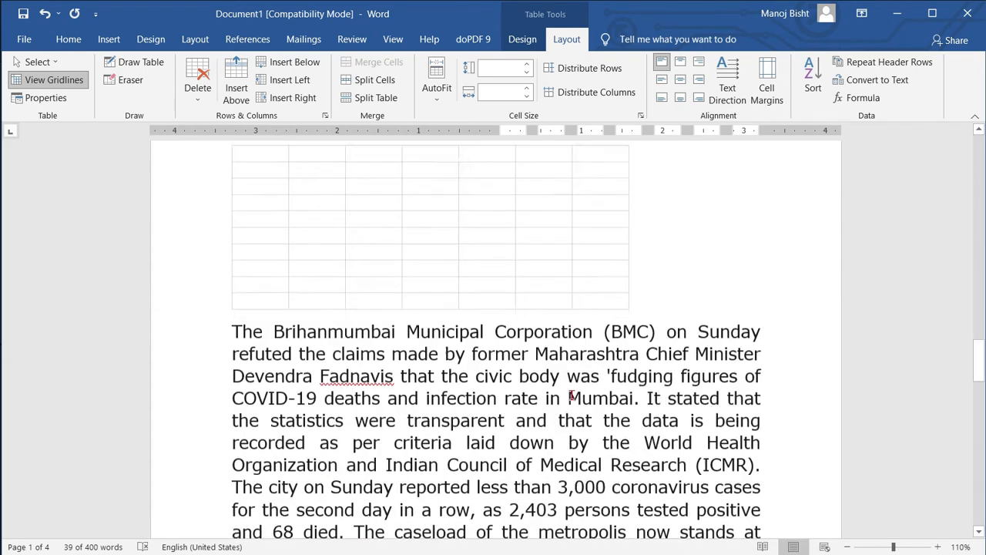
{"action": "scroll", "coordinate": [558, 381], "scroll_direction": "up", "scroll_amount": 3}
{"action": "left_click", "coordinate": [458, 291]}
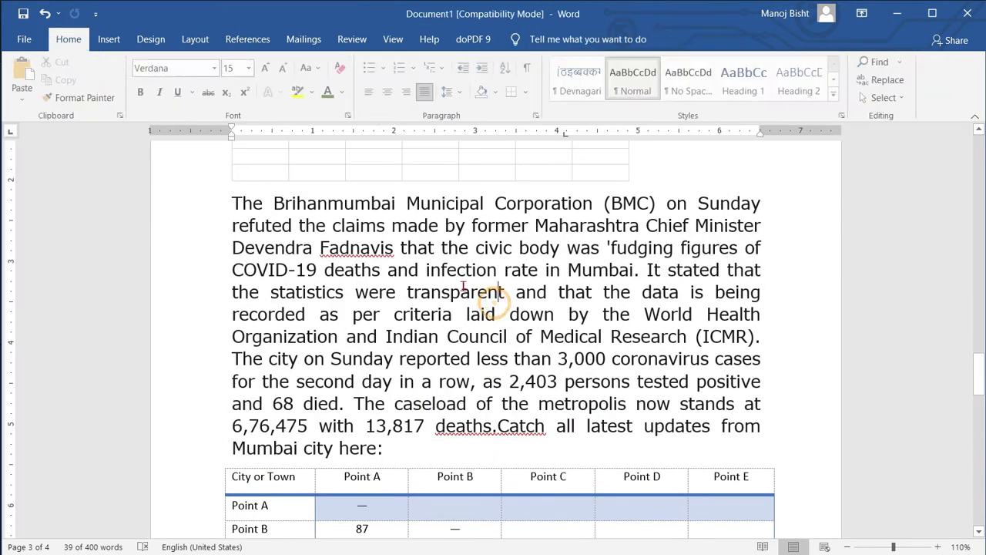
{"action": "right_click", "coordinate": [456, 285]}
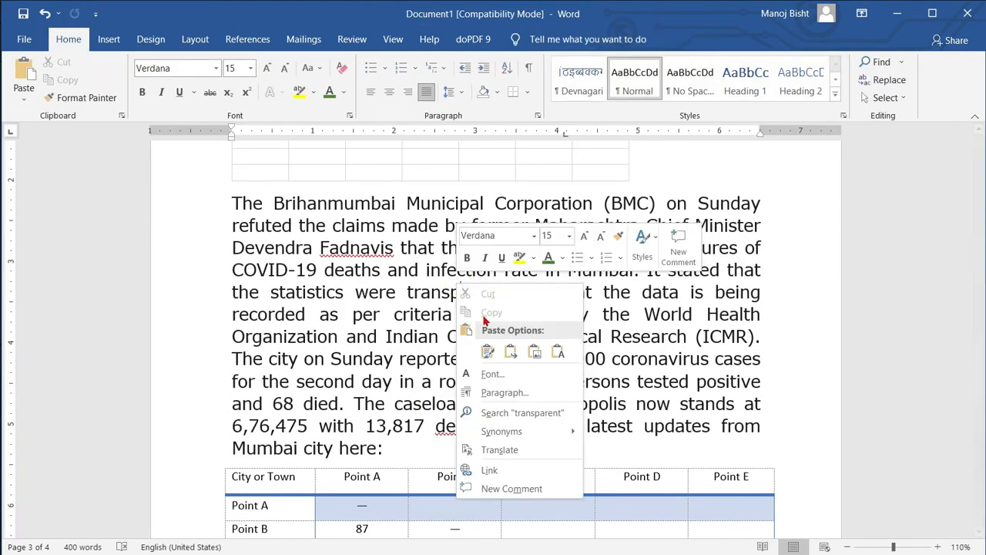
{"action": "left_click", "coordinate": [489, 357]}
{"action": "scroll", "coordinate": [539, 339], "scroll_direction": "down", "scroll_amount": 3}
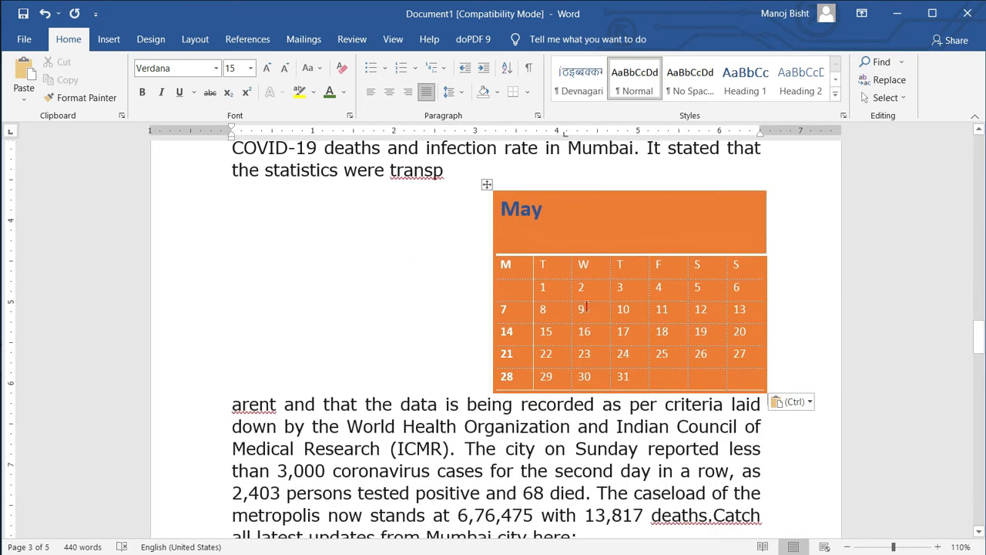
{"action": "scroll", "coordinate": [625, 307], "scroll_direction": "up", "scroll_amount": 3}
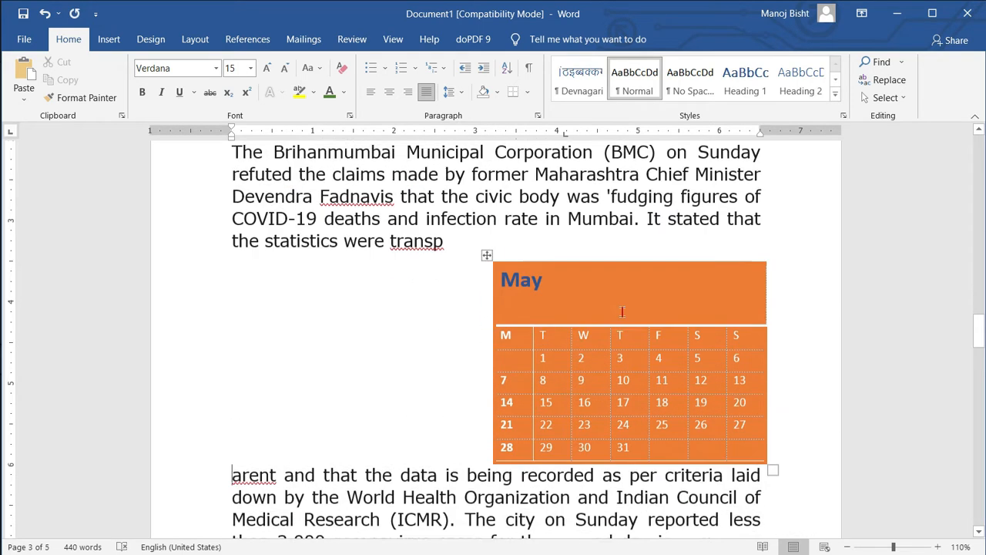
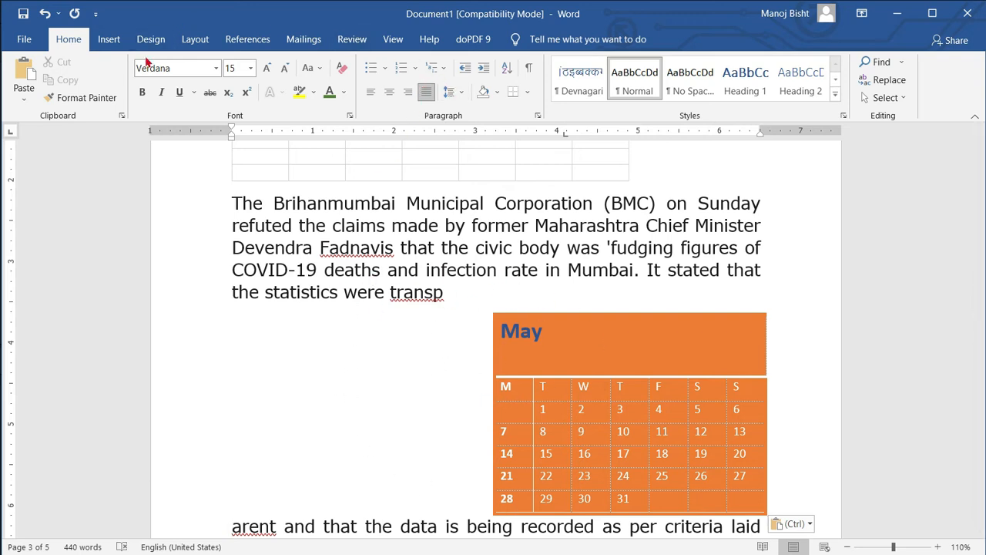
- Set the pasted May calendar's text wrapping to Around in Table Properties
{"action": "left_click", "coordinate": [109, 38]}
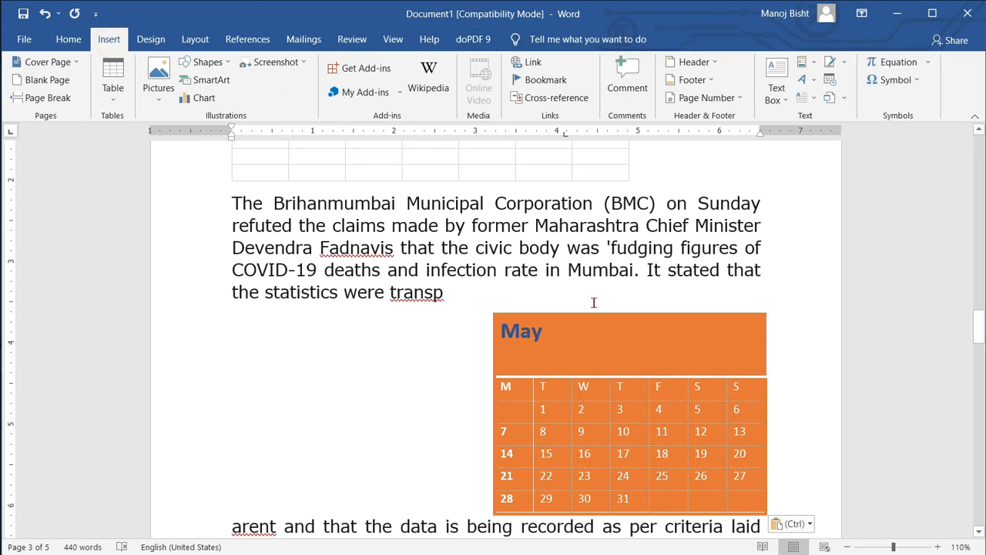
{"action": "left_click", "coordinate": [616, 345]}
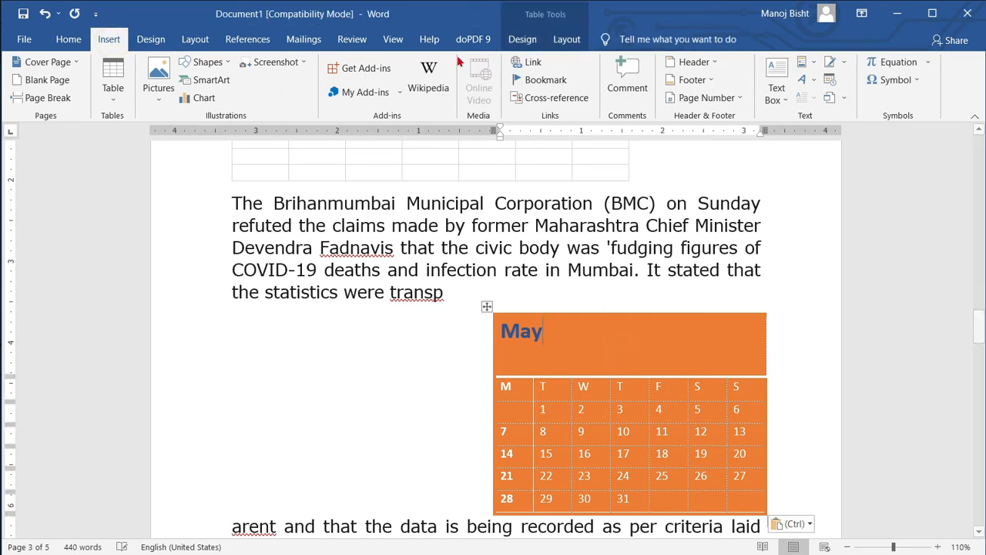
{"action": "left_click", "coordinate": [567, 39]}
{"action": "left_click", "coordinate": [44, 98]}
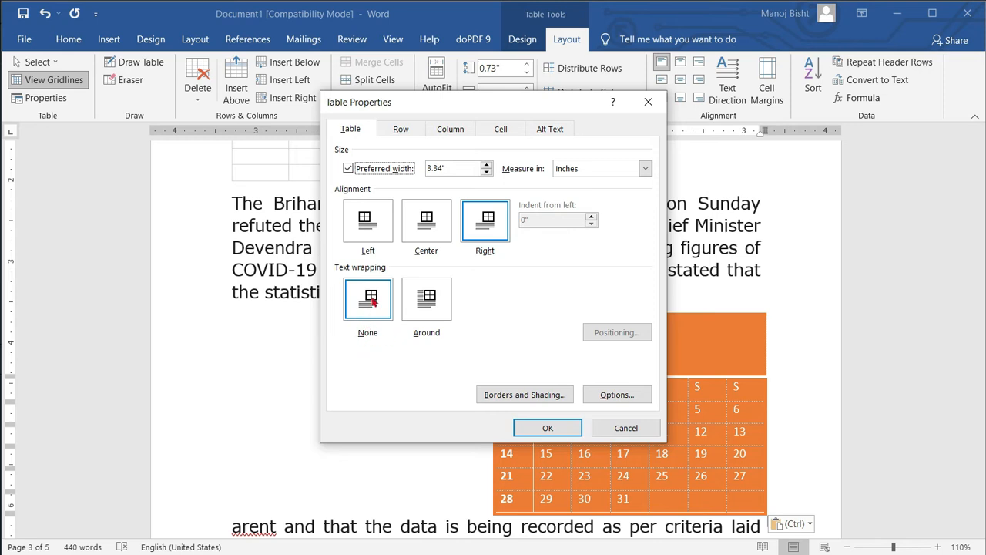
{"action": "left_click", "coordinate": [426, 299]}
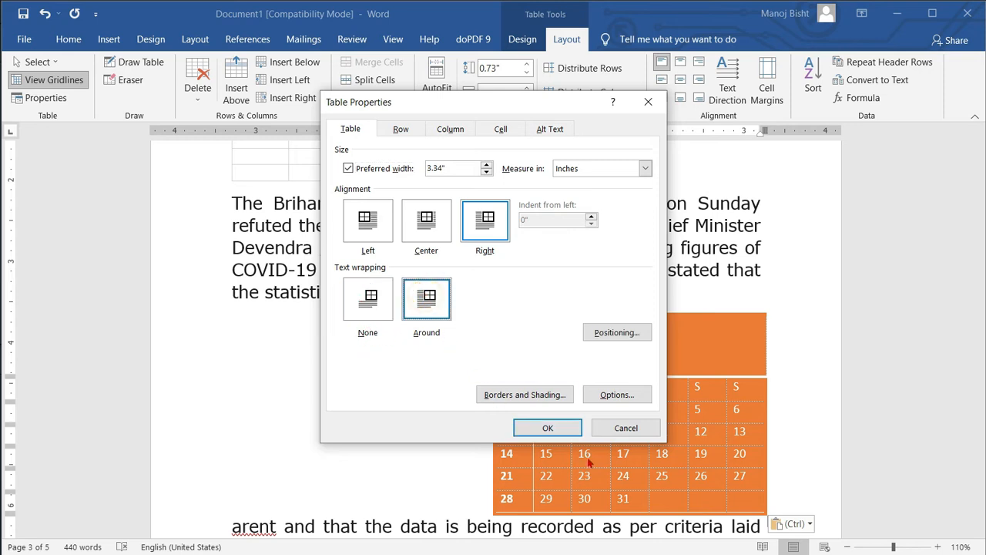
{"action": "left_click", "coordinate": [548, 428]}
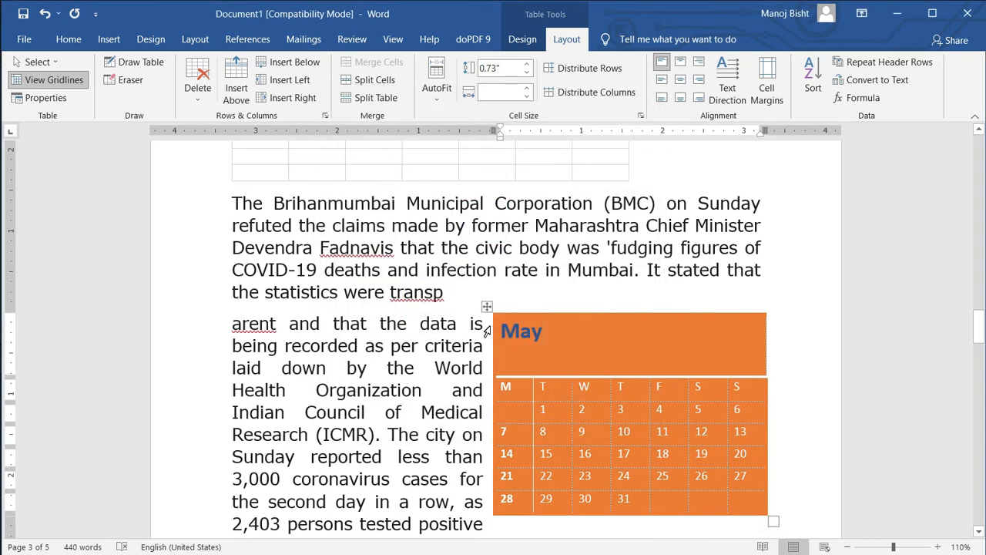
- Move the May calendar to the middle of the page 3 paragraph so the text wraps on both sides
{"action": "scroll", "coordinate": [620, 401], "scroll_direction": "down", "scroll_amount": 3}
{"action": "scroll", "coordinate": [479, 260], "scroll_direction": "up", "scroll_amount": 2}
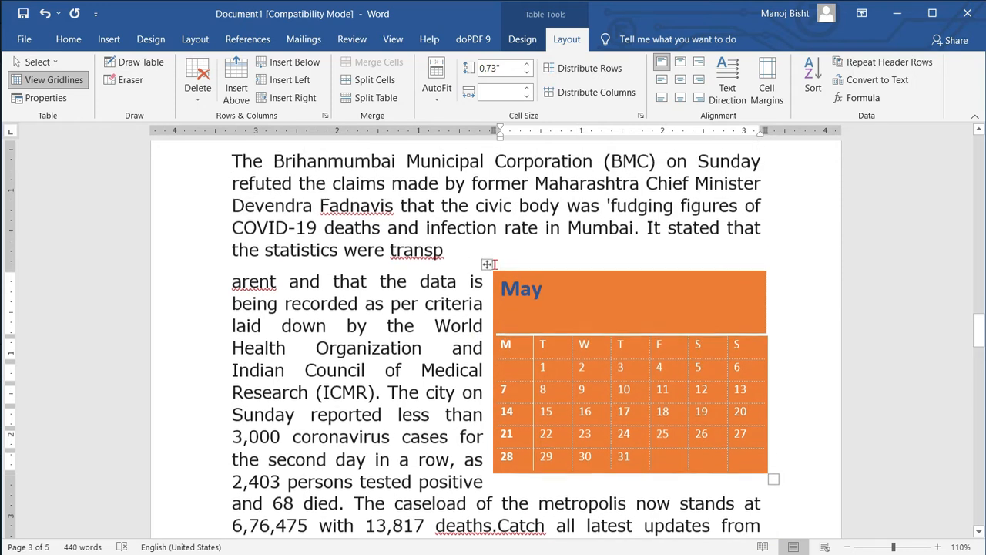
{"action": "left_click_drag", "start_coordinate": [416, 275], "coordinate": [362, 264]}
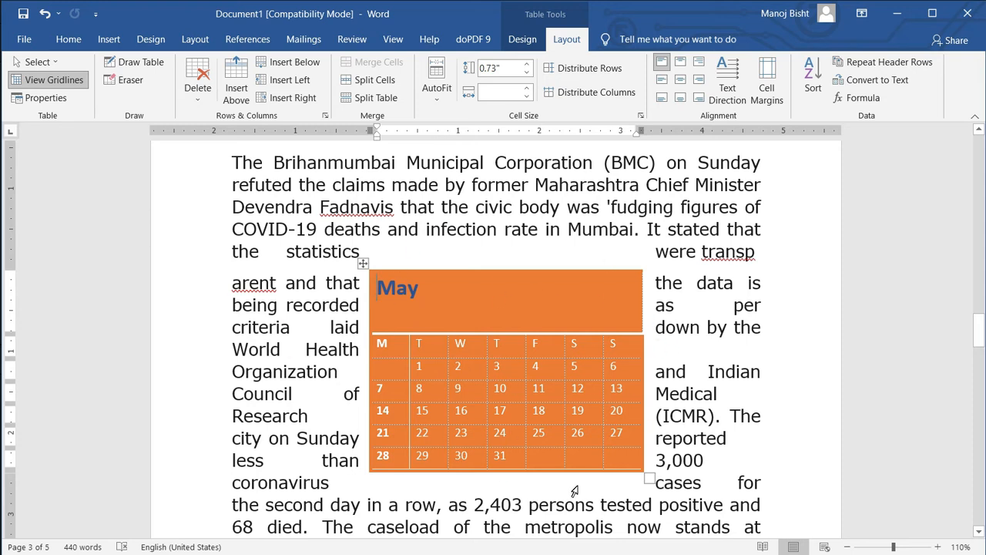
{"action": "scroll", "coordinate": [594, 417], "scroll_direction": "down", "scroll_amount": 2}
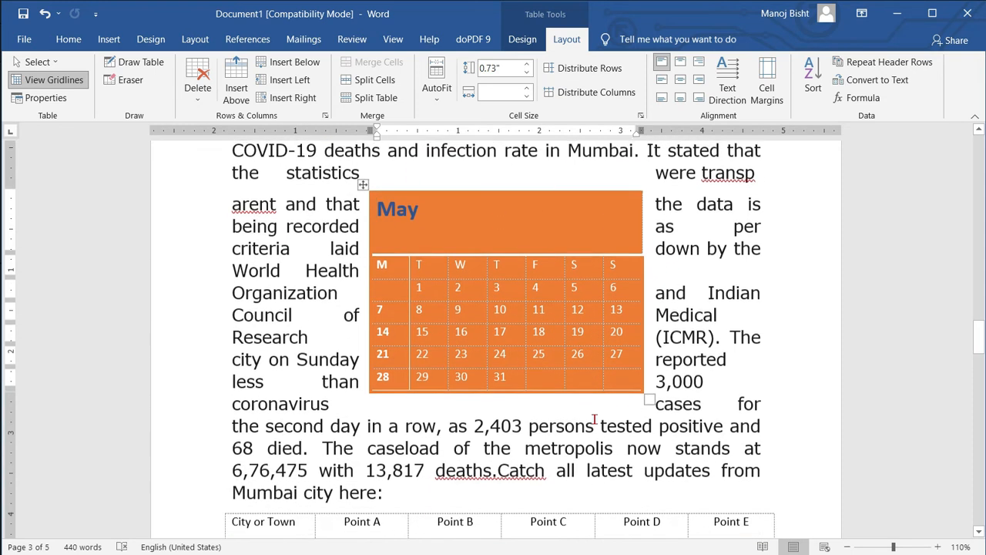
{"action": "scroll", "coordinate": [398, 386], "scroll_direction": "up", "scroll_amount": 4}
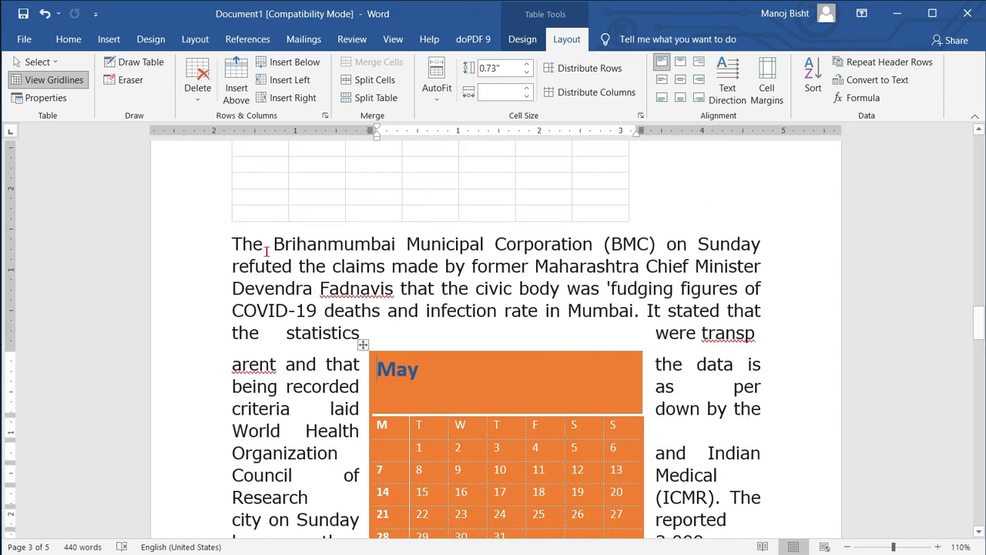
{"action": "left_click", "coordinate": [45, 98]}
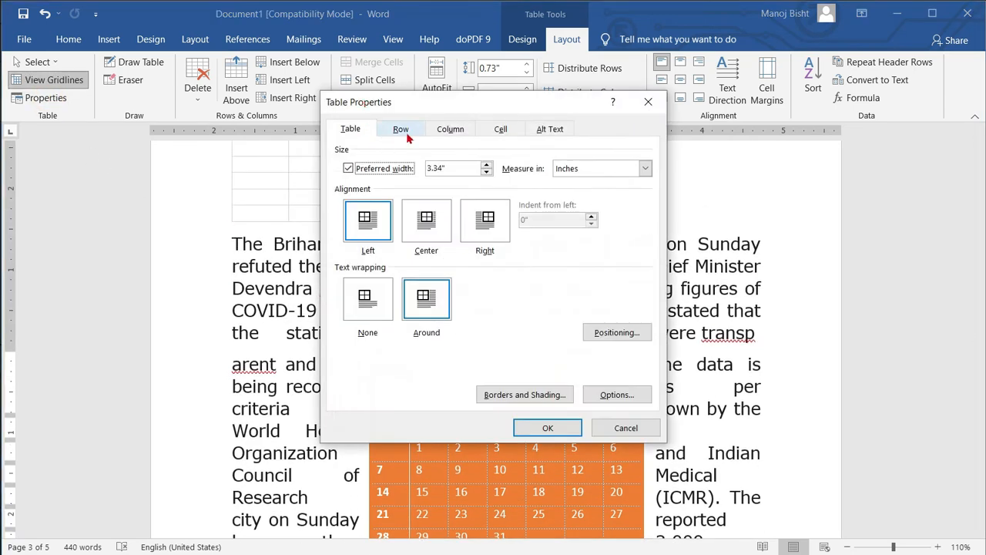
{"action": "left_click", "coordinate": [402, 130]}
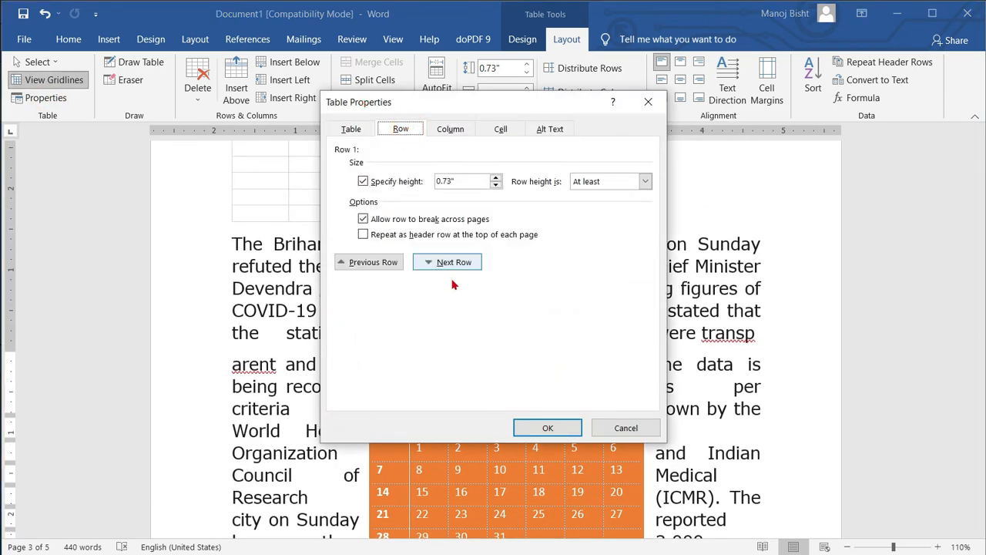
{"action": "left_click", "coordinate": [626, 428]}
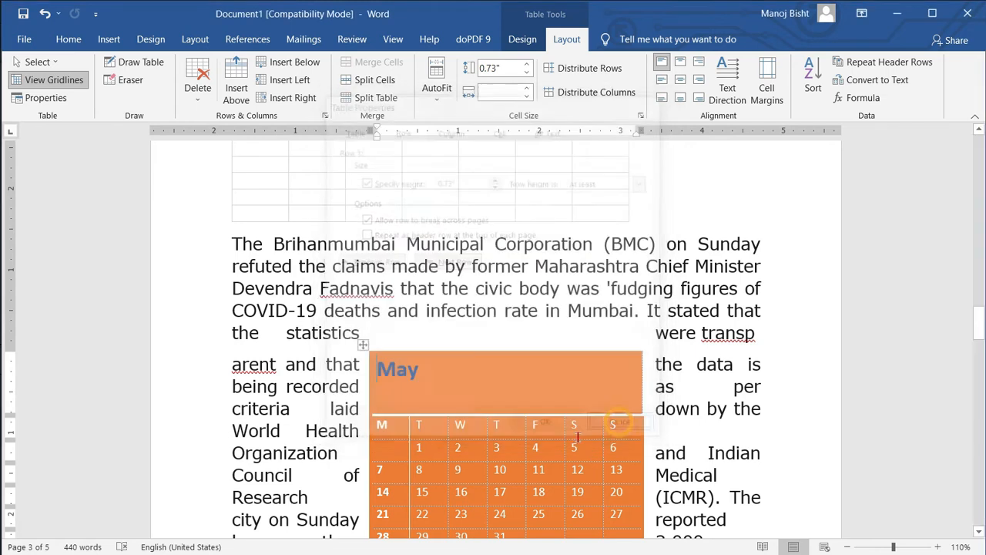
- Set the height of the May calendar row starting with 7 to at least 1.2"
{"action": "scroll", "coordinate": [449, 363], "scroll_direction": "down", "scroll_amount": 3}
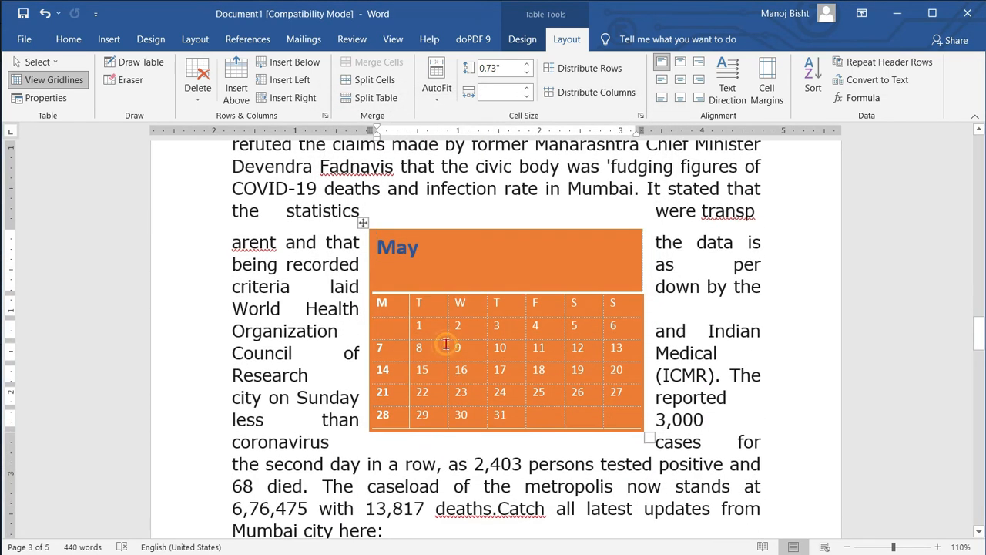
{"action": "left_click", "coordinate": [456, 348]}
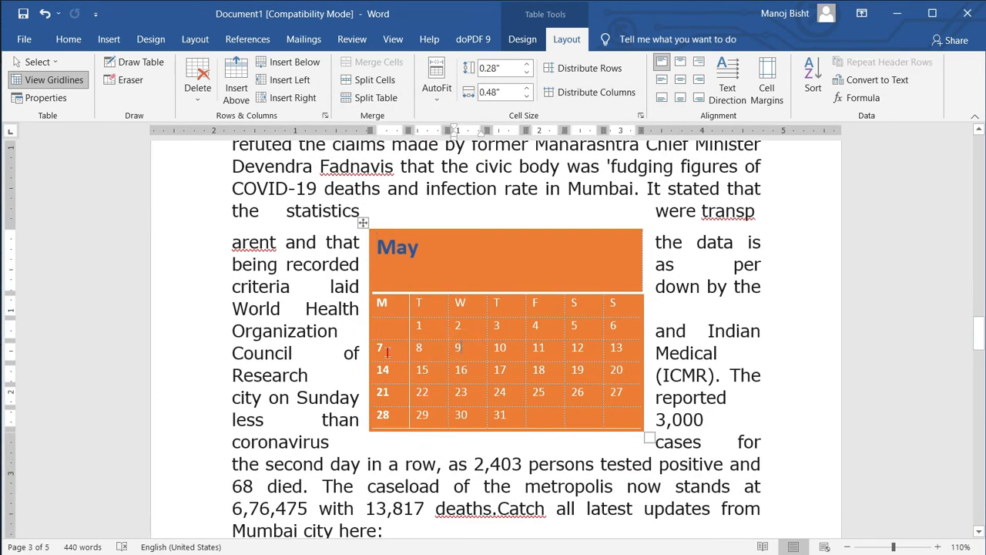
{"action": "left_click_drag", "start_coordinate": [383, 351], "coordinate": [631, 355]}
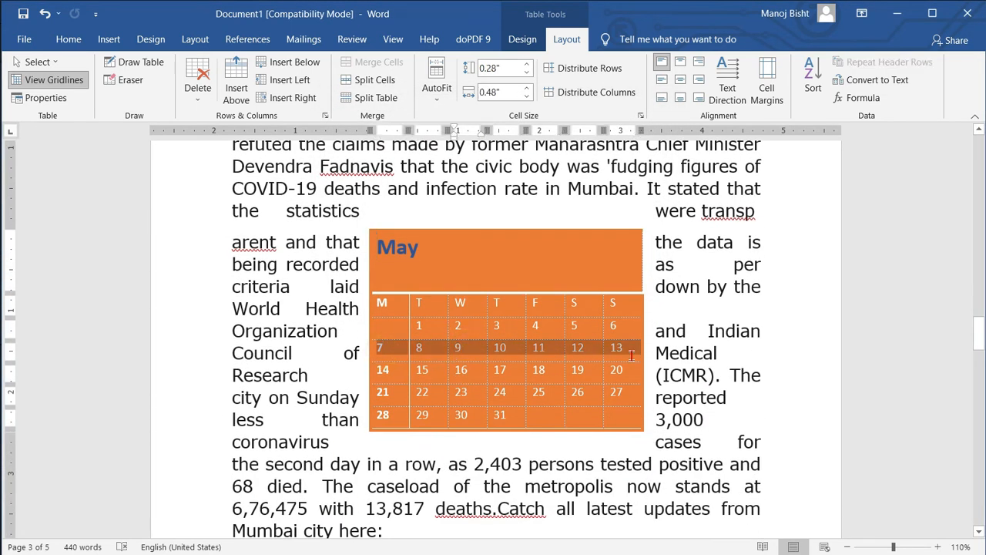
{"action": "left_click", "coordinate": [495, 349]}
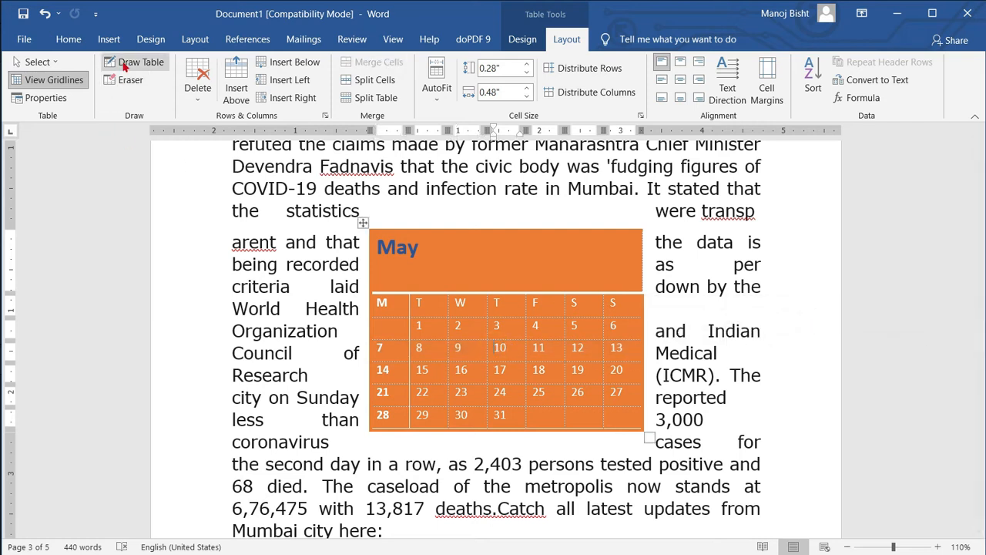
{"action": "left_click", "coordinate": [56, 100]}
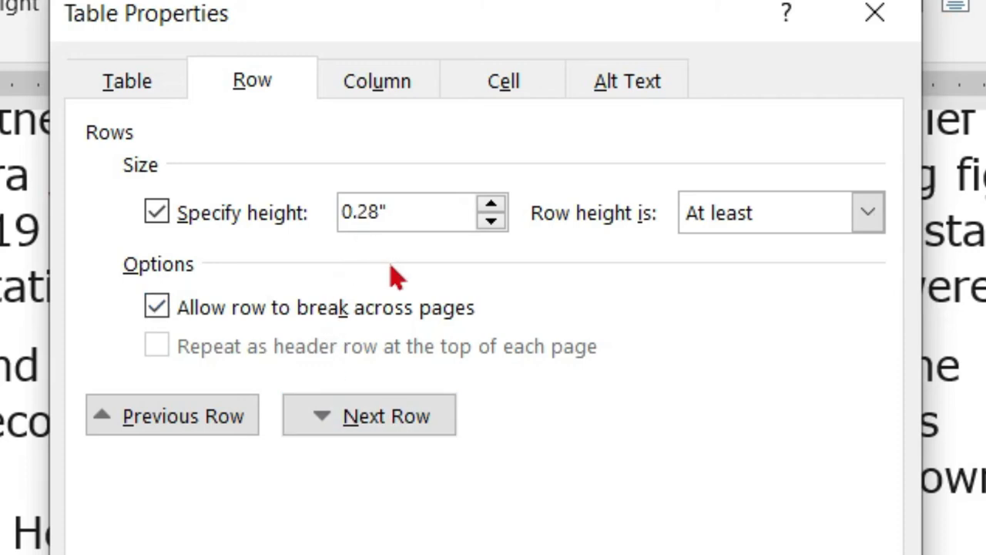
{"action": "left_click_drag", "start_coordinate": [493, 204], "coordinate": [493, 216]}
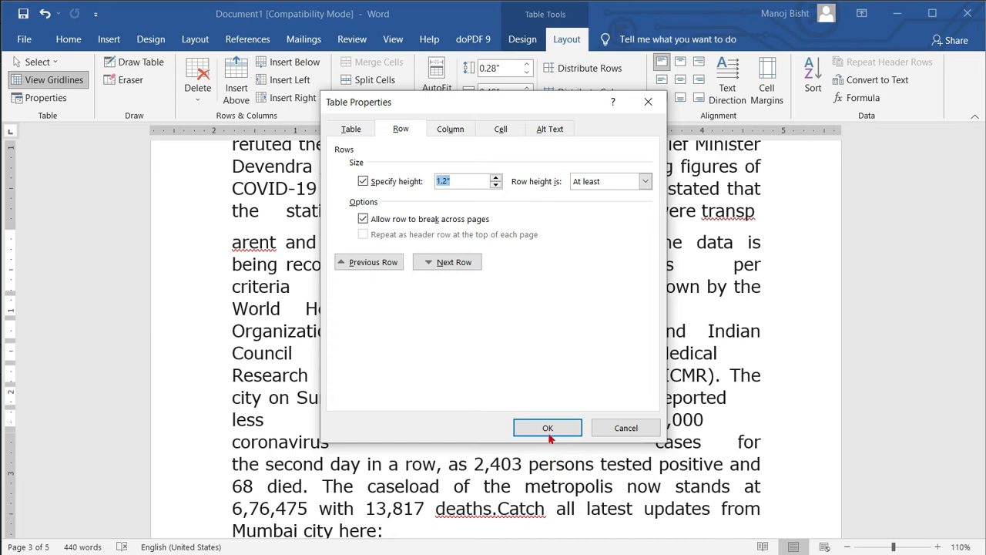
{"action": "left_click", "coordinate": [547, 429]}
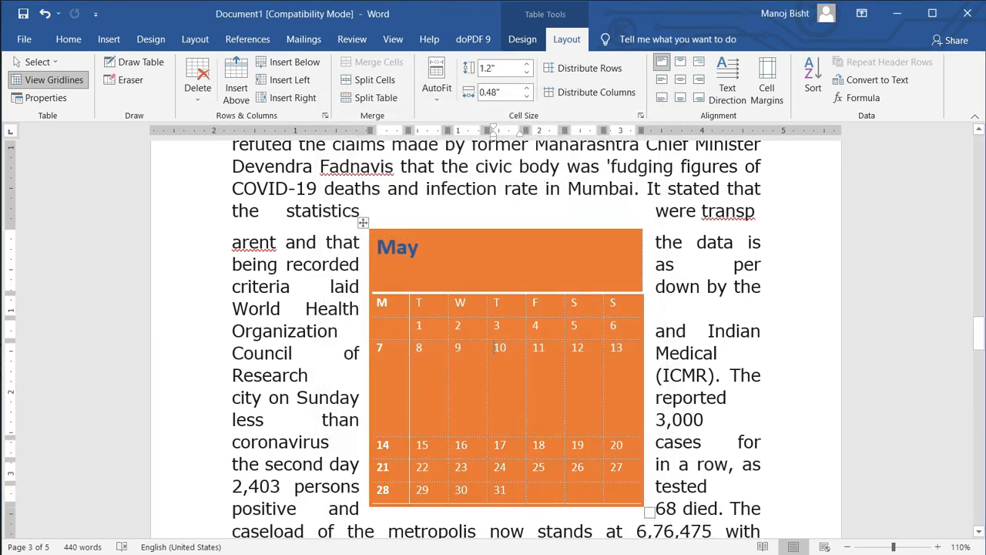
- Try a yellow table style on the whole May calendar and apply the green style with italic header text instead
{"action": "left_click", "coordinate": [366, 406]}
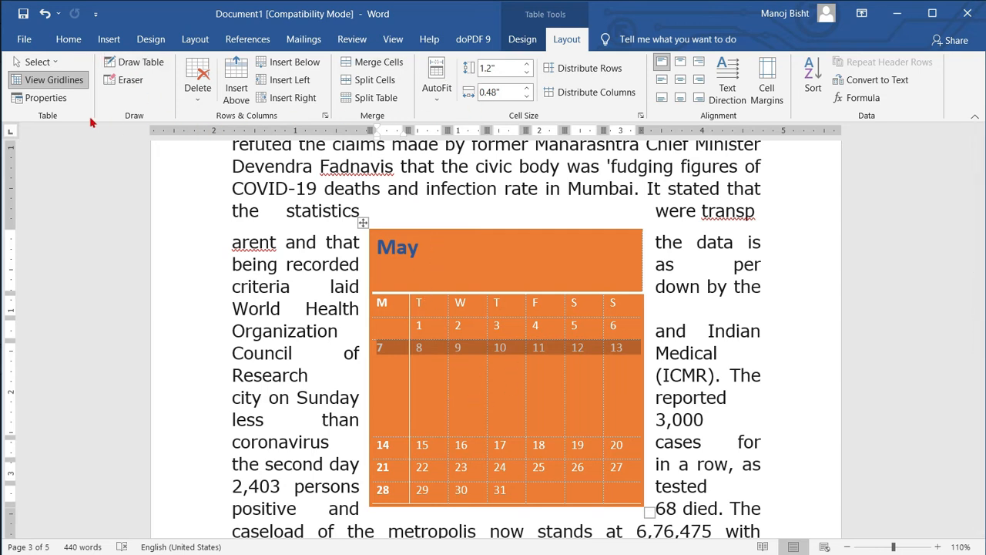
{"action": "left_click", "coordinate": [363, 223]}
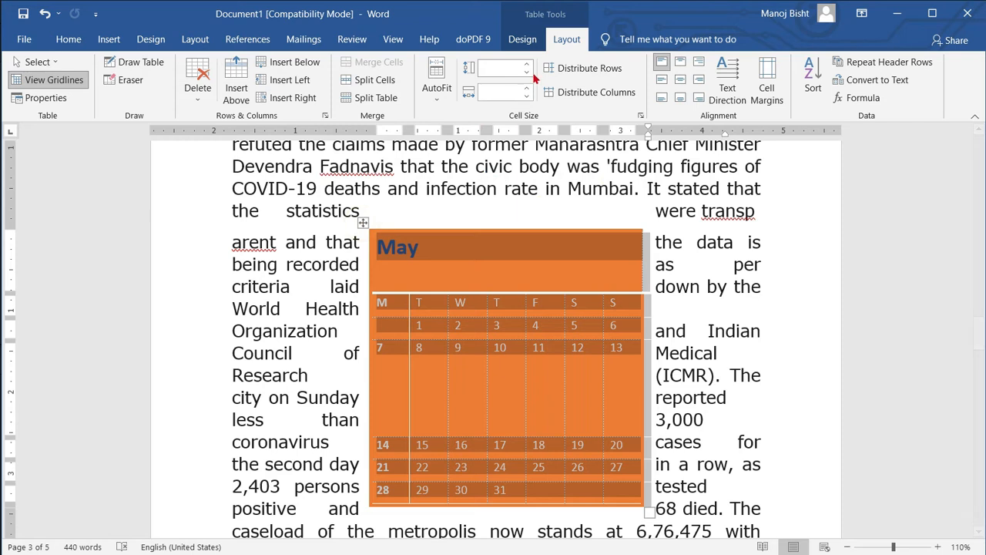
{"action": "left_click", "coordinate": [529, 44]}
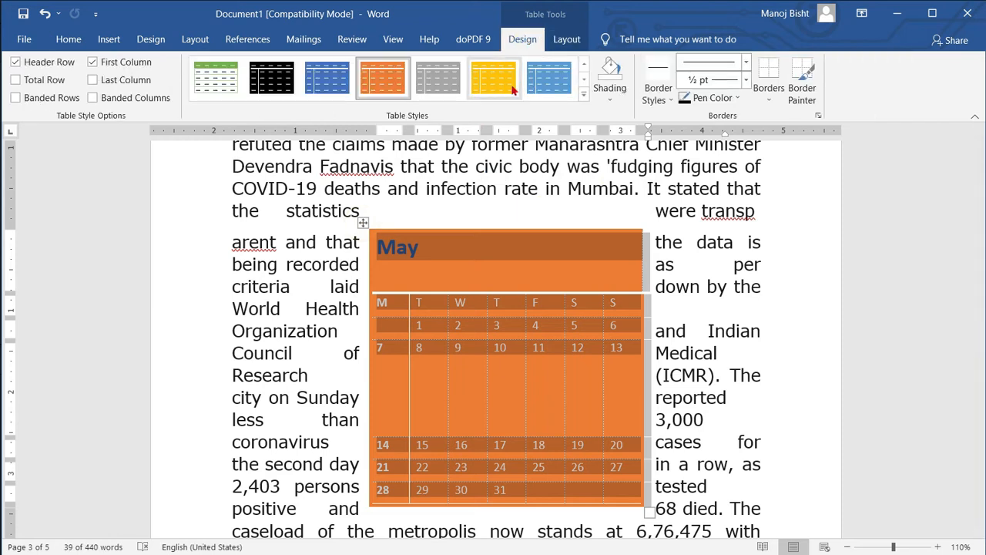
{"action": "left_click", "coordinate": [583, 79]}
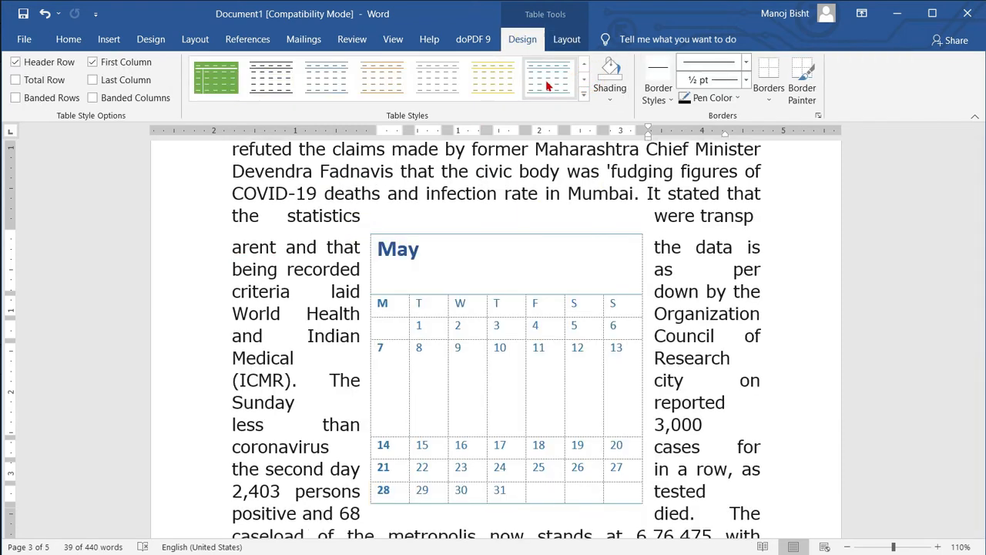
{"action": "left_click", "coordinate": [510, 87]}
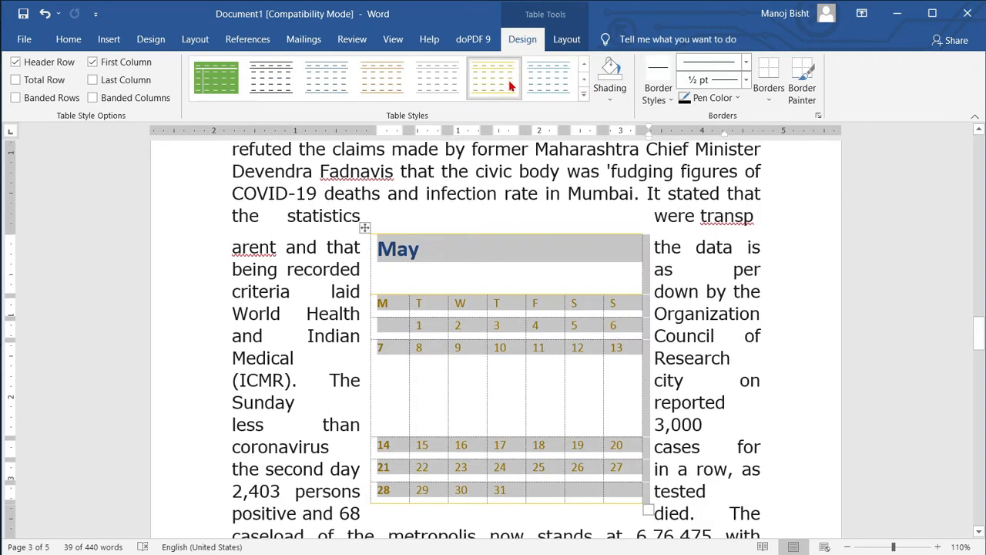
{"action": "left_click", "coordinate": [583, 80]}
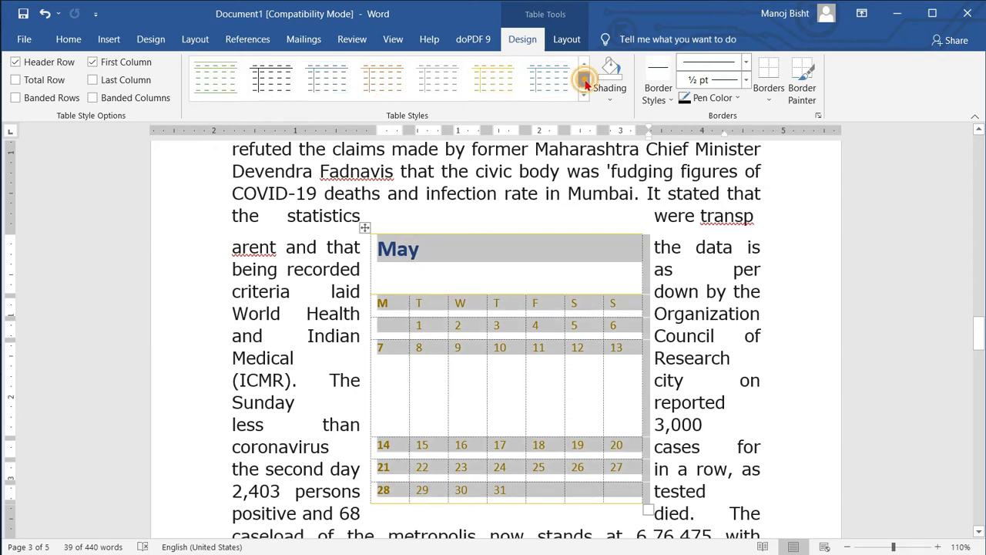
{"action": "left_click", "coordinate": [219, 80]}
- Review the row height and page-break options for the calendar row starting with 7, leaving them unchanged
{"action": "left_click_drag", "start_coordinate": [396, 396], "coordinate": [603, 384]}
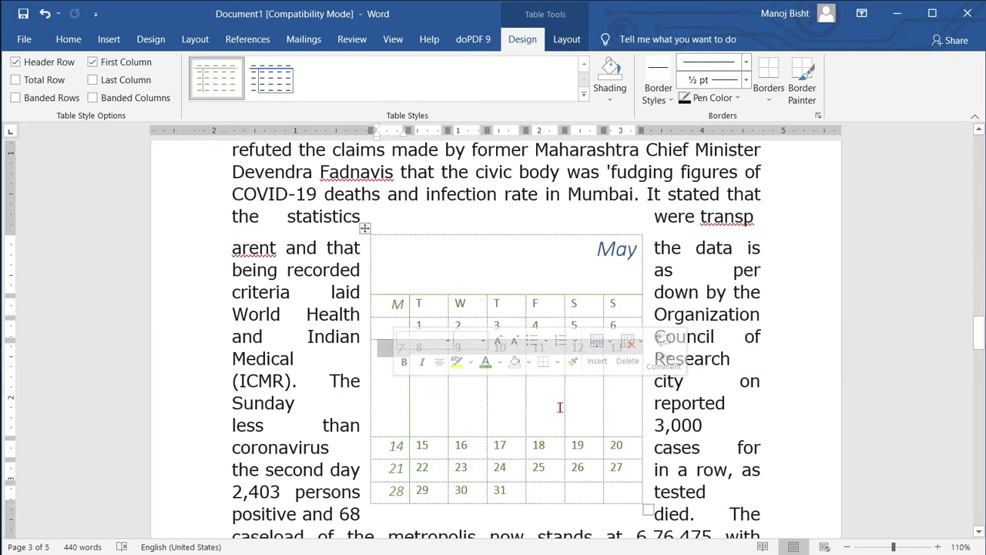
{"action": "left_click", "coordinate": [567, 39]}
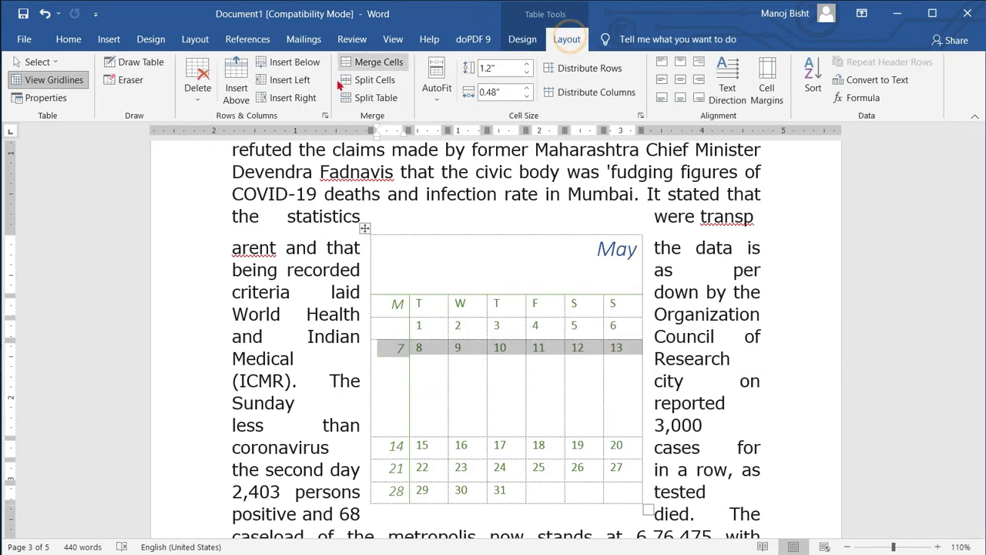
{"action": "left_click", "coordinate": [46, 98]}
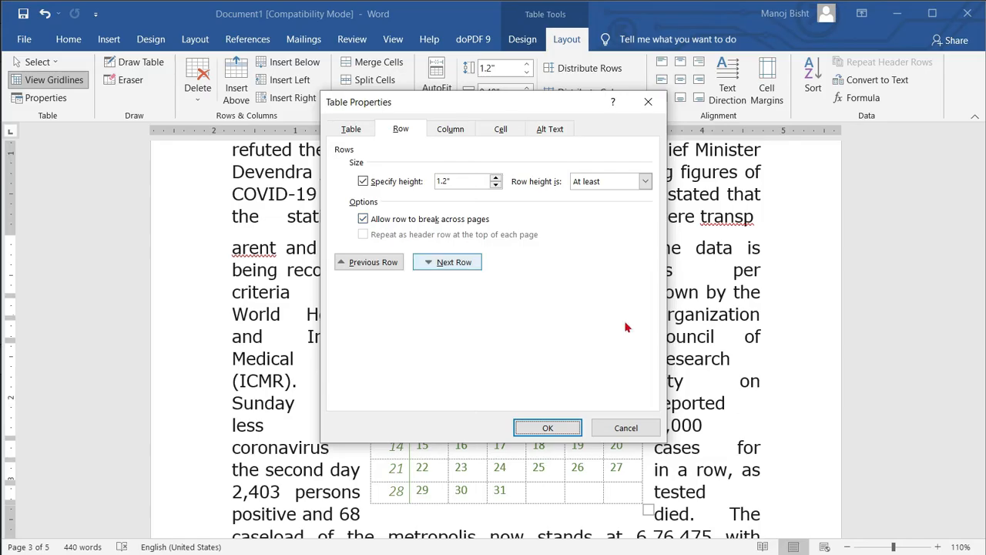
{"action": "left_click", "coordinate": [625, 428]}
- Enter the filler text "hfhgfhfghdghghghf" in the city table's Point B row under Point C
{"action": "scroll", "coordinate": [639, 410], "scroll_direction": "down", "scroll_amount": 10}
{"action": "scroll", "coordinate": [639, 408], "scroll_direction": "down", "scroll_amount": 3}
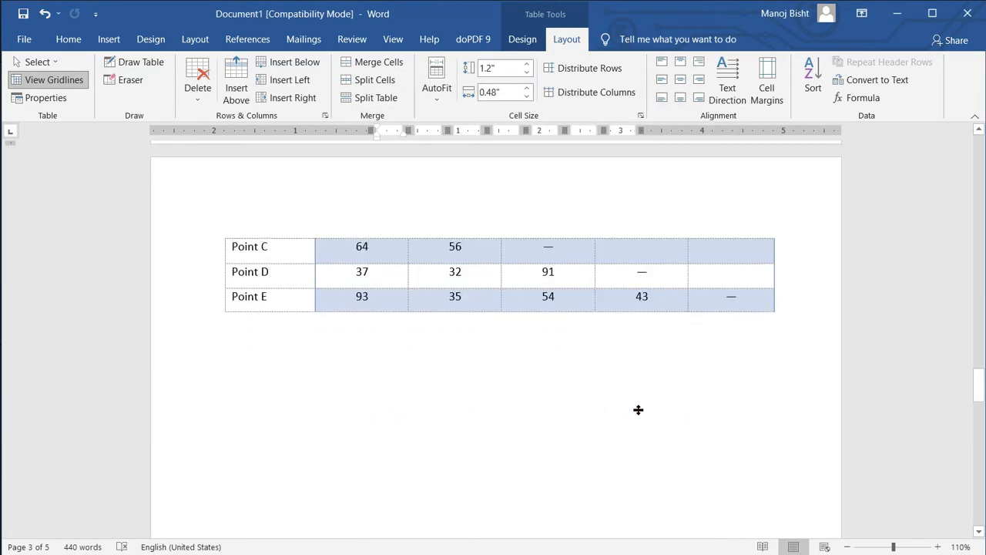
{"action": "scroll", "coordinate": [460, 357], "scroll_direction": "up", "scroll_amount": 7}
{"action": "left_click", "coordinate": [285, 316]}
{"action": "left_click", "coordinate": [449, 319]}
{"action": "type", "text": "—"}
{"action": "left_click", "coordinate": [550, 316]}
{"action": "type", "text": "hfhgfhfgdhgdhghghf"}
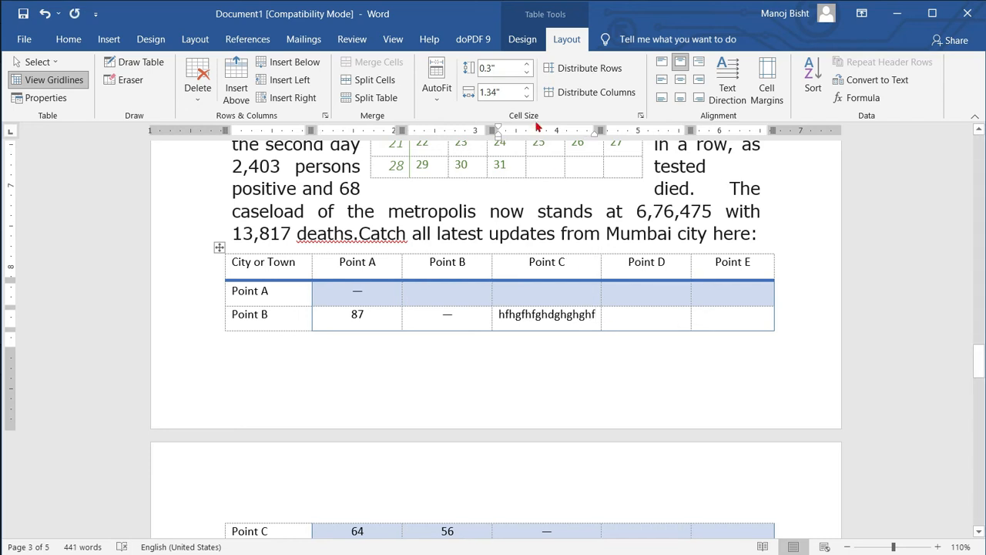
- Set the city table to Fixed Column Width and extend the cell's filler text until the Point B row breaks onto the next page
{"action": "left_click", "coordinate": [436, 100]}
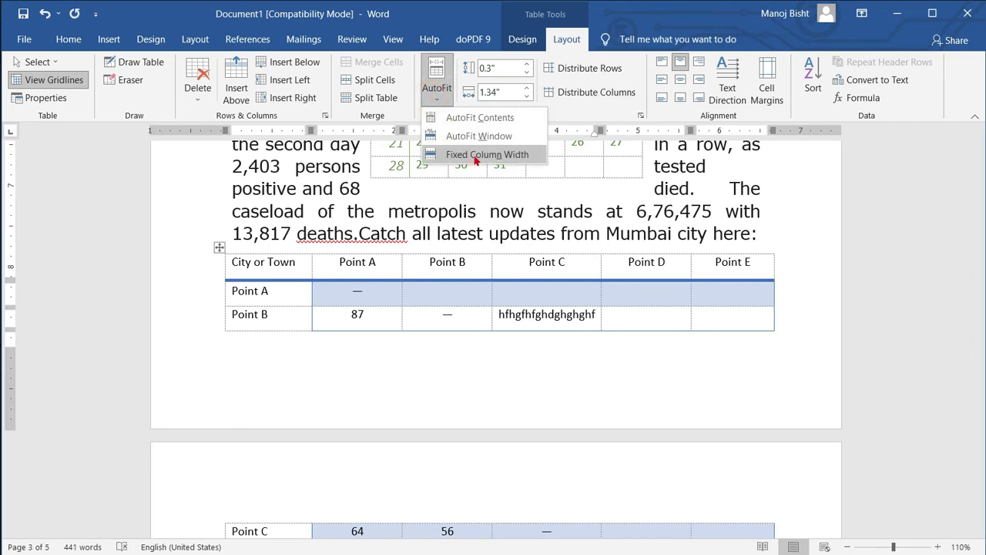
{"action": "left_click", "coordinate": [475, 154]}
{"action": "type", "text": "fghfgh"}
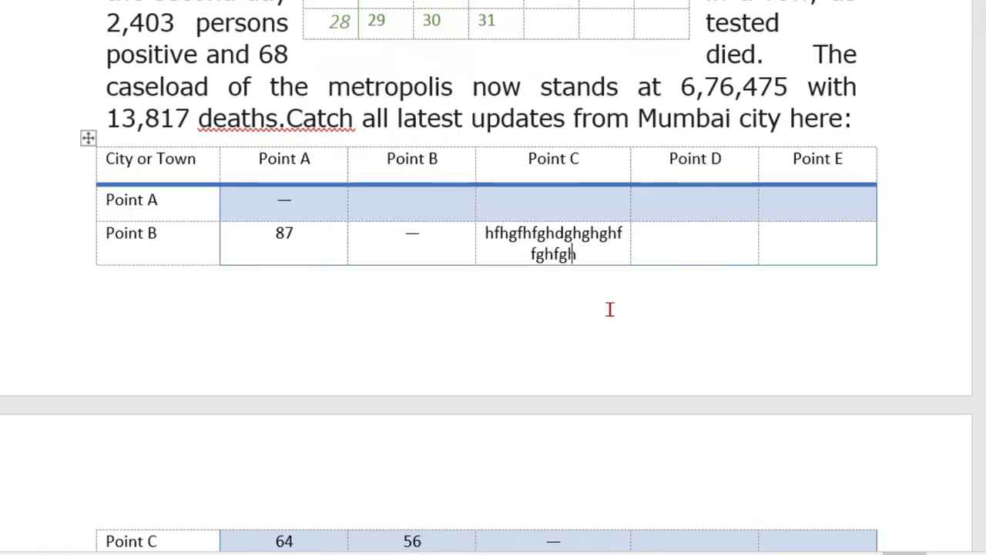
{"action": "type", "text": "gfhgfhgfhgfhfghf"}
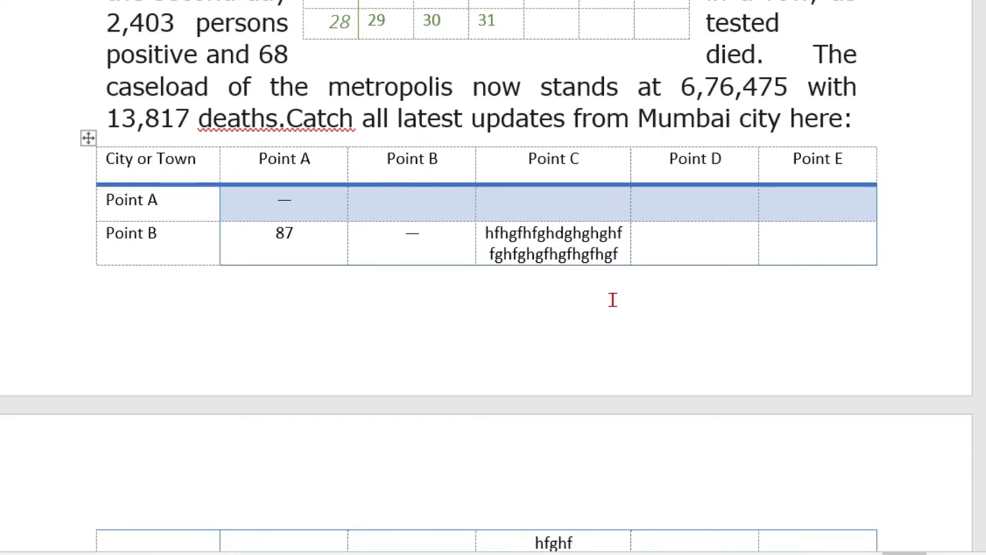
{"action": "type", "text": "fghfghghfhghfghgfghg"}
{"action": "type", "text": "fhfg"}
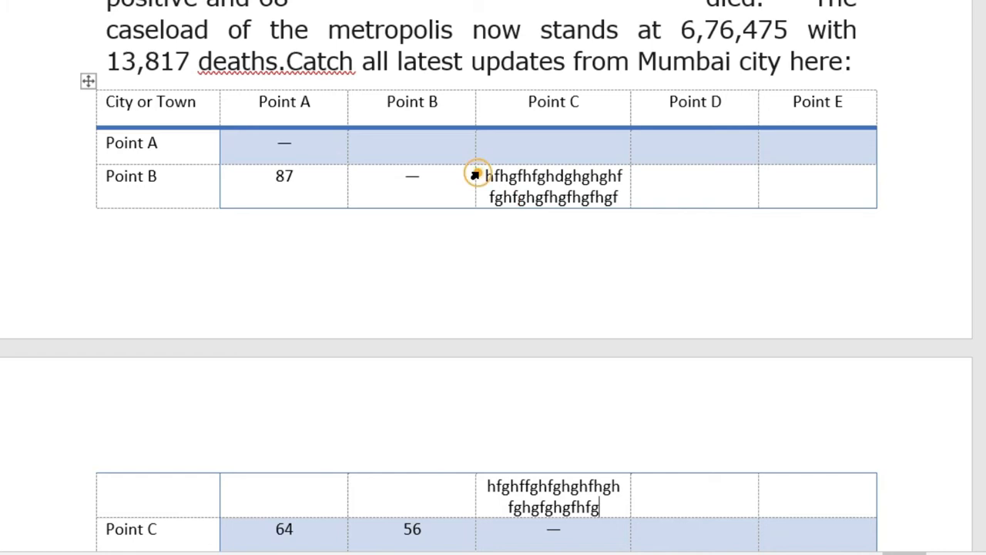
- Stop the city table's Point B row, with its filler text selected, from breaking across pages
{"action": "left_click", "coordinate": [476, 175]}
{"action": "left_click", "coordinate": [473, 229]}
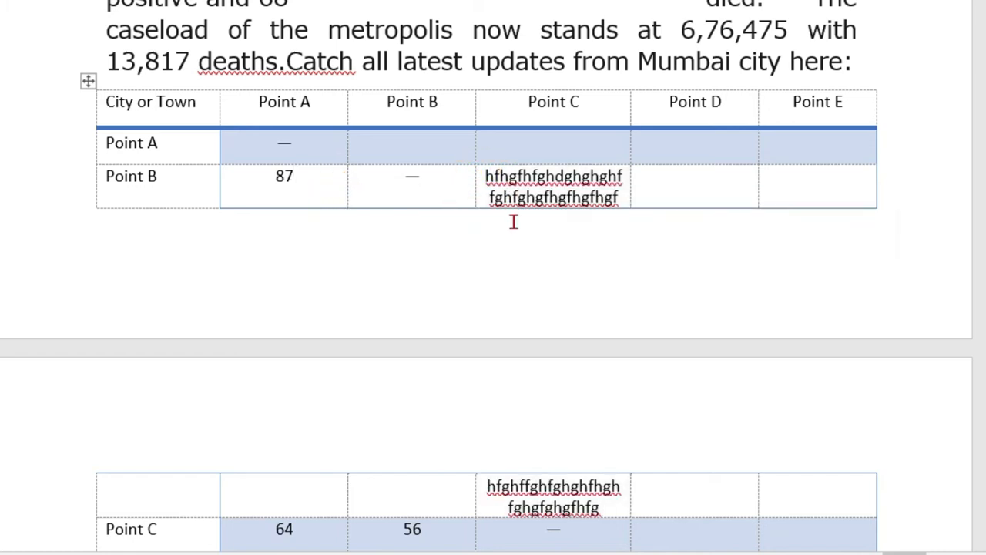
{"action": "scroll", "coordinate": [526, 150], "scroll_direction": "down", "scroll_amount": 2}
{"action": "scroll", "coordinate": [536, 359], "scroll_direction": "down", "scroll_amount": 3}
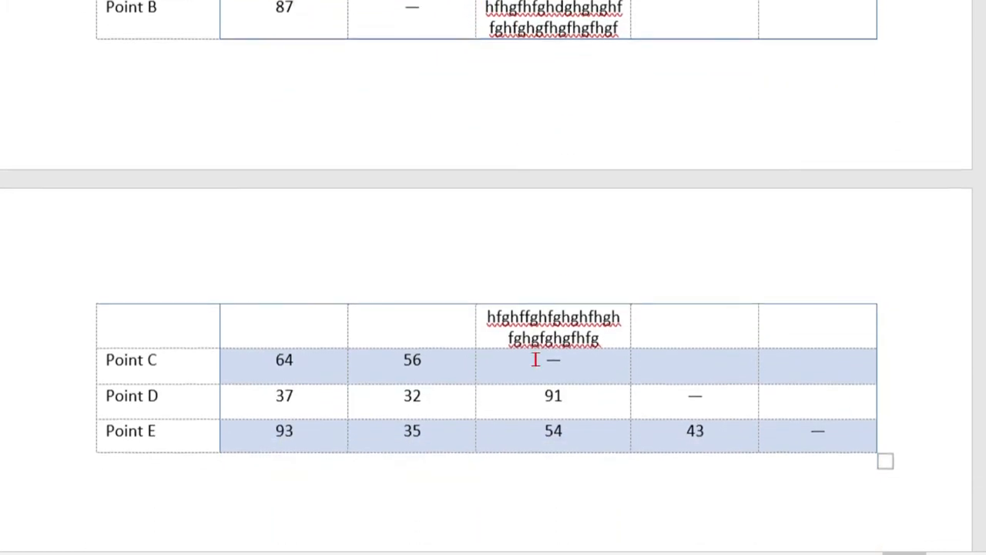
{"action": "scroll", "coordinate": [576, 325], "scroll_direction": "up", "scroll_amount": 1}
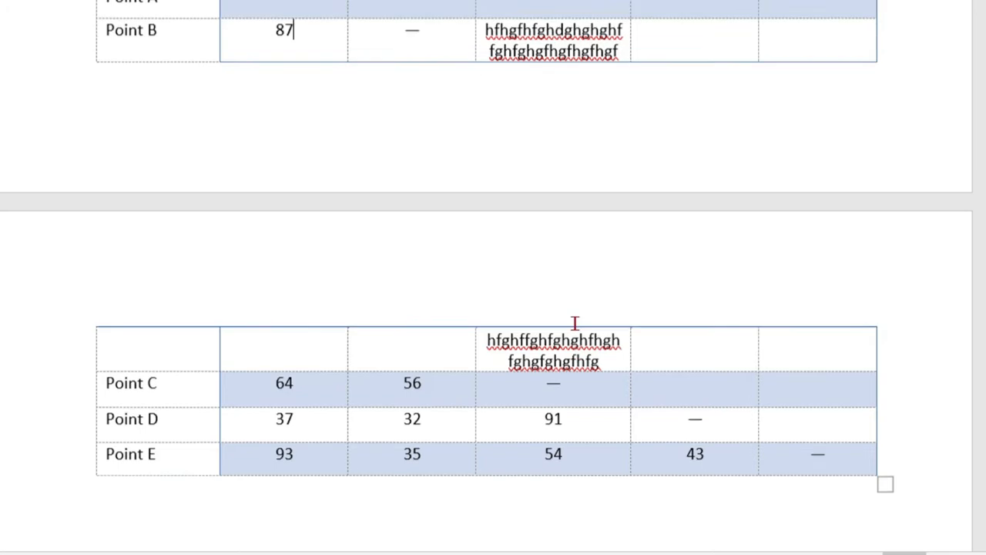
{"action": "scroll", "coordinate": [575, 322], "scroll_direction": "up", "scroll_amount": 4}
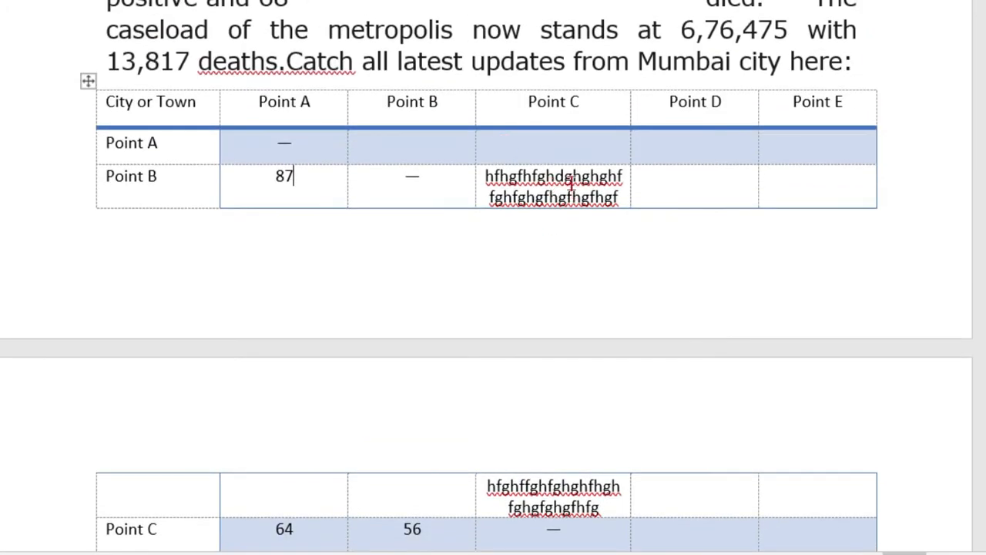
{"action": "left_click", "coordinate": [487, 174]}
{"action": "left_click_drag", "start_coordinate": [487, 174], "coordinate": [656, 186]}
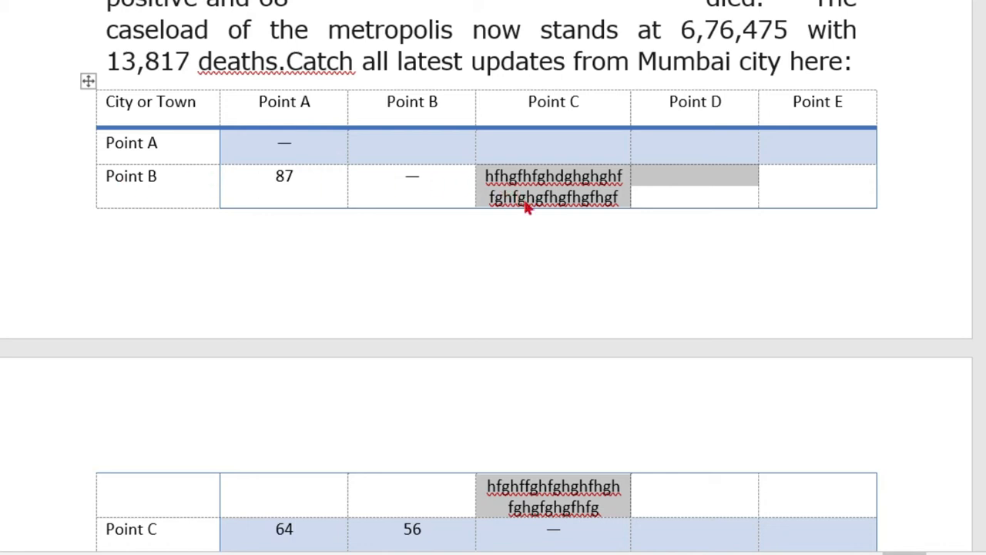
{"action": "scroll", "coordinate": [567, 252], "scroll_direction": "down", "scroll_amount": 3}
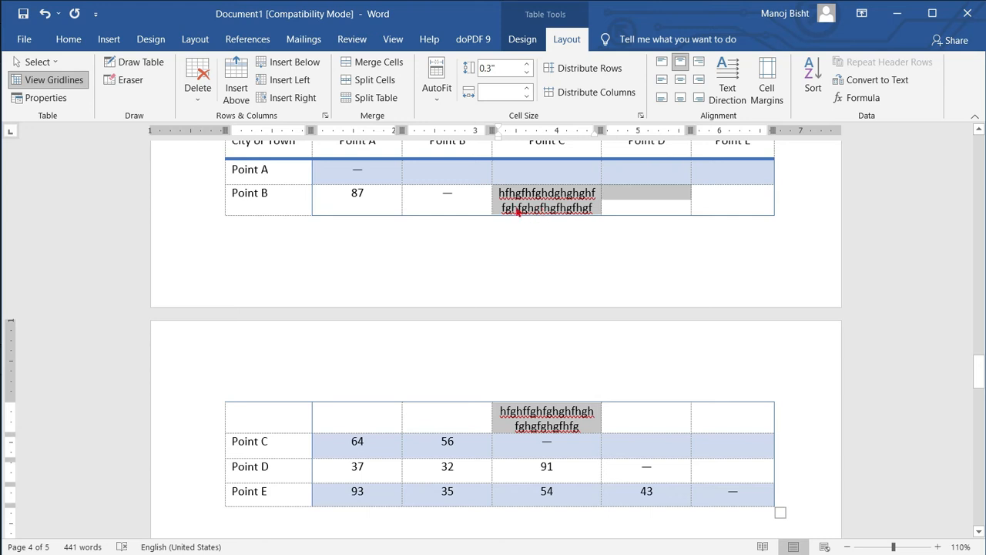
{"action": "left_click", "coordinate": [44, 98]}
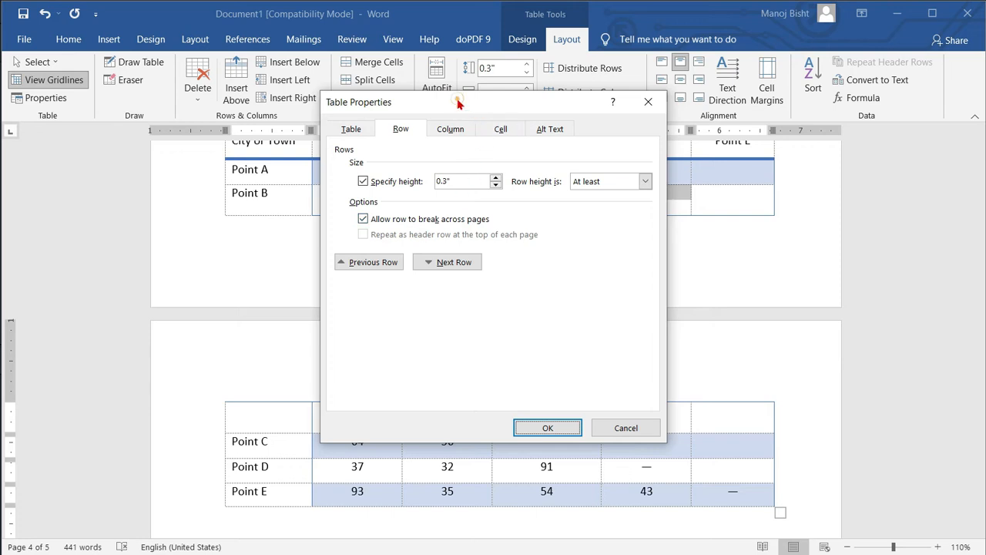
{"action": "left_click_drag", "start_coordinate": [456, 108], "coordinate": [837, 142]}
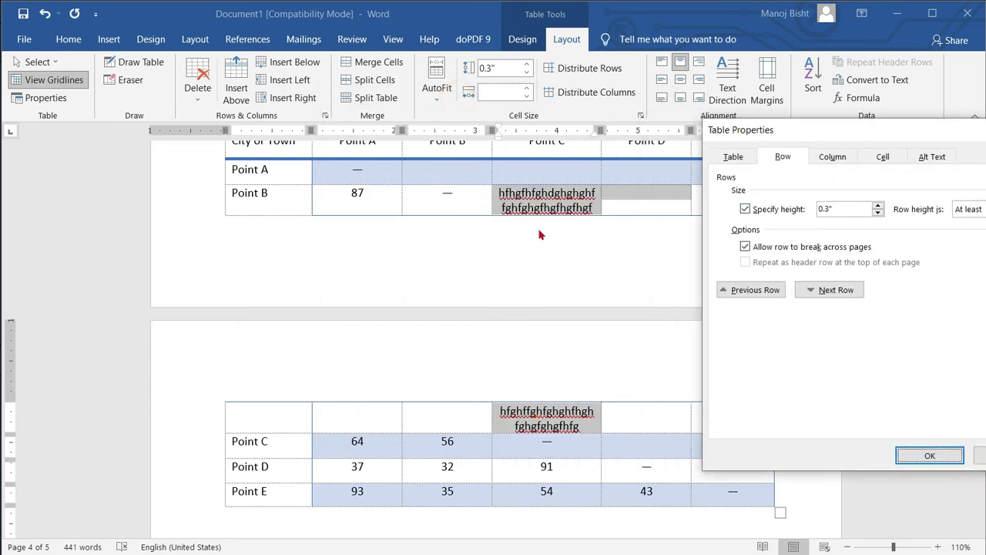
{"action": "left_click", "coordinate": [745, 247]}
{"action": "left_click", "coordinate": [924, 456]}
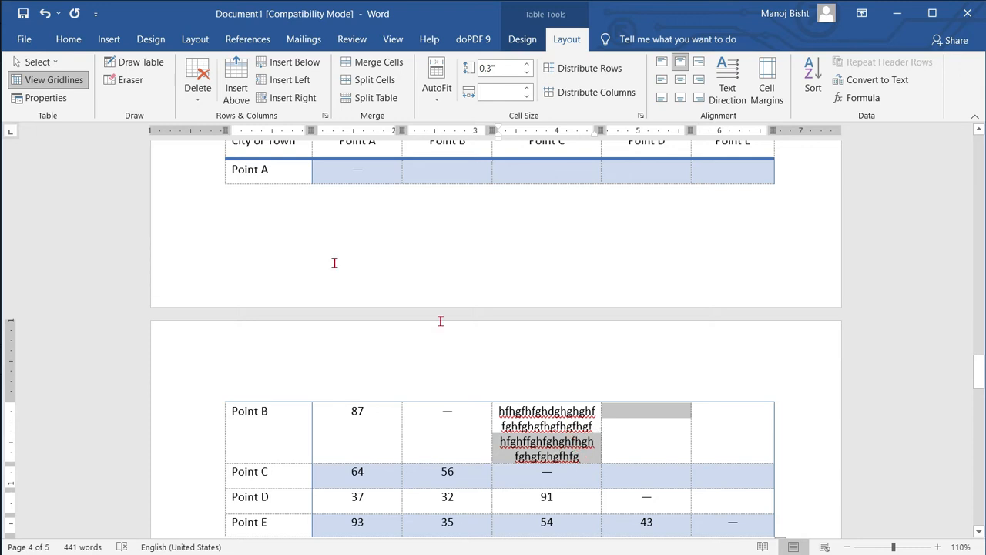
- Browse the row settings for the rows below Point B and view the column width options, leaving them unchanged
{"action": "left_click", "coordinate": [48, 98]}
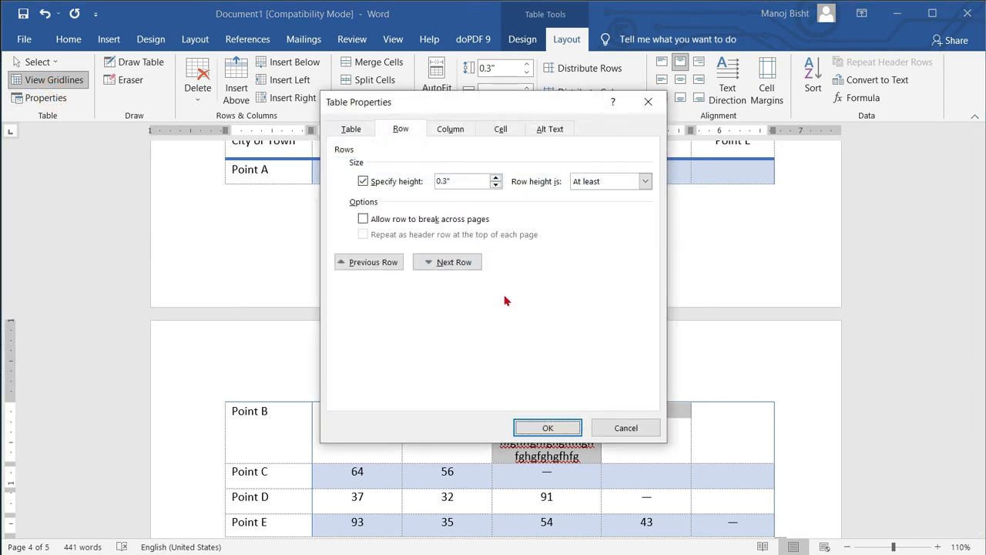
{"action": "left_click", "coordinate": [453, 265]}
{"action": "left_click", "coordinate": [453, 265]}
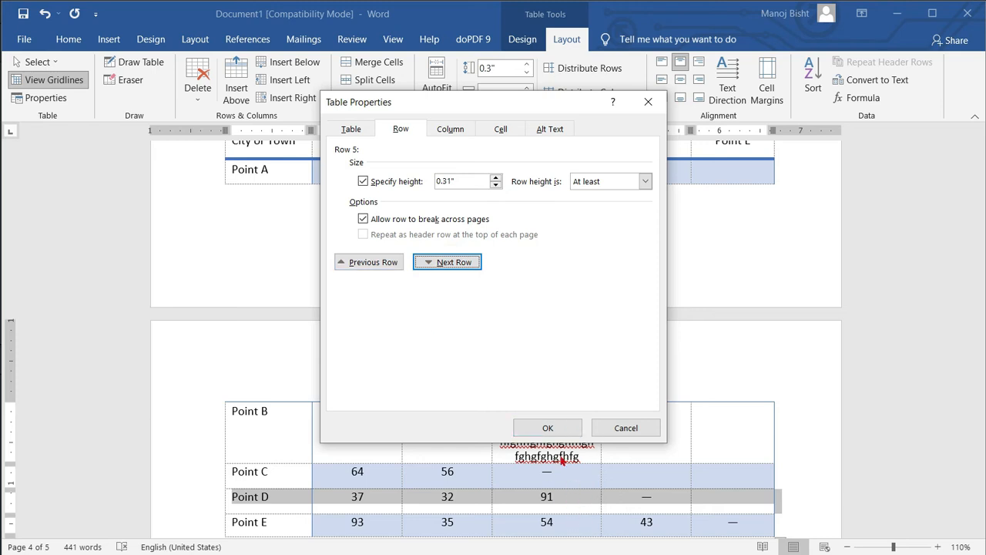
{"action": "left_click", "coordinate": [453, 263]}
{"action": "left_click", "coordinate": [375, 264]}
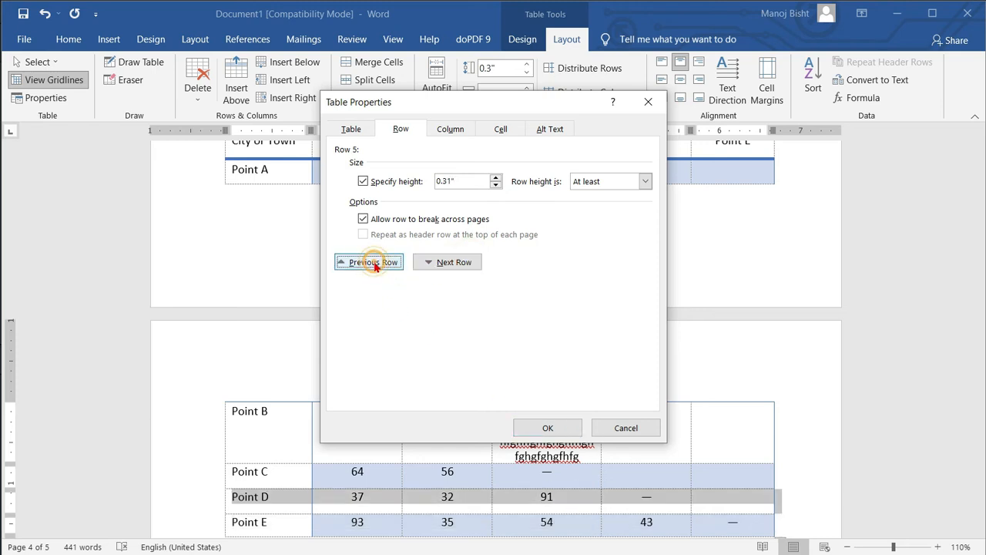
{"action": "left_click", "coordinate": [450, 263]}
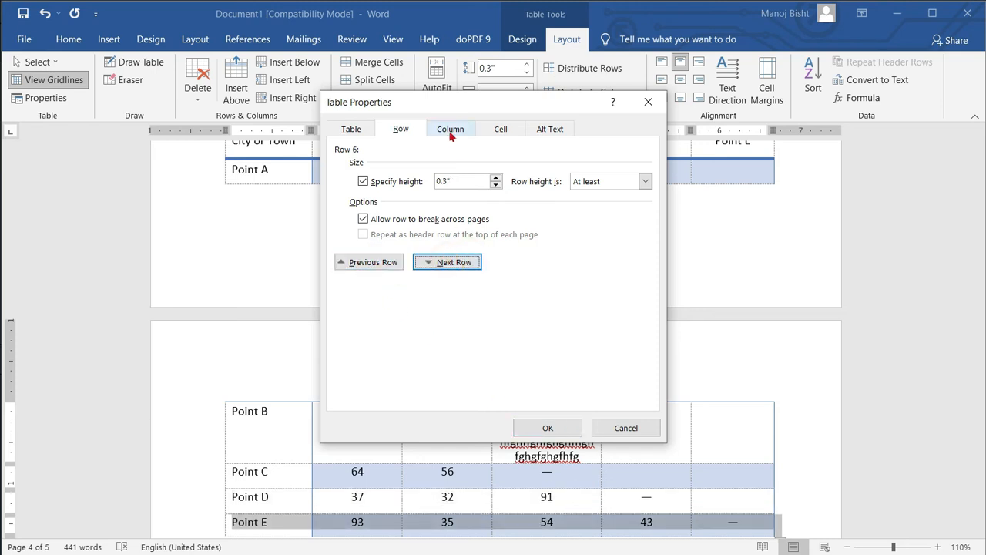
{"action": "left_click", "coordinate": [450, 129]}
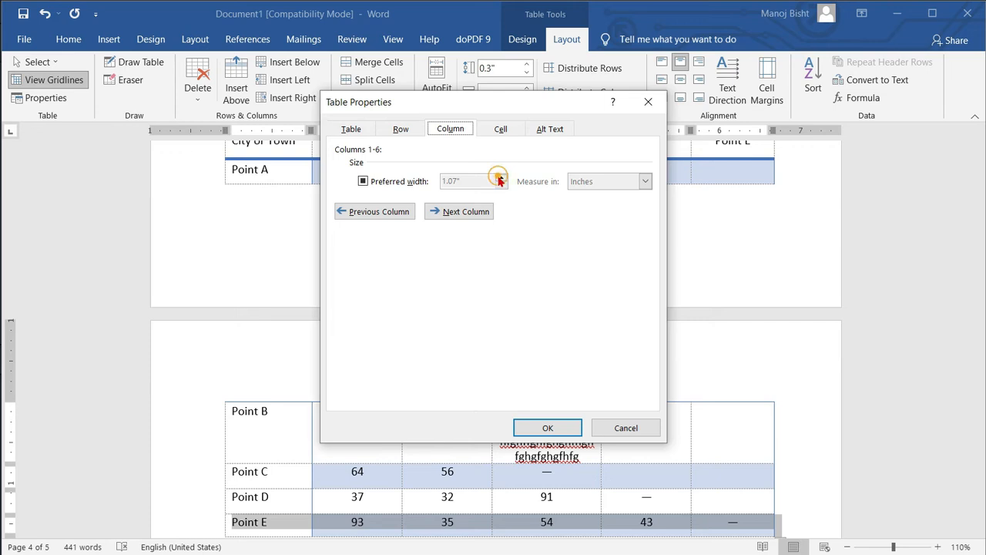
{"action": "left_click", "coordinate": [546, 497]}
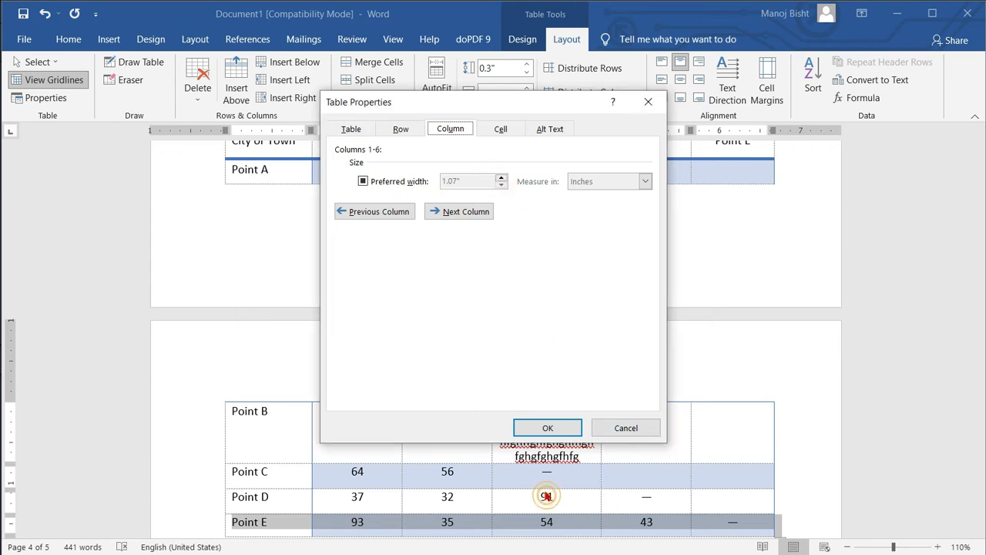
{"action": "left_click", "coordinate": [616, 428]}
- Set the preferred width of the city table's Point B column to 1.7"
{"action": "left_click", "coordinate": [455, 462]}
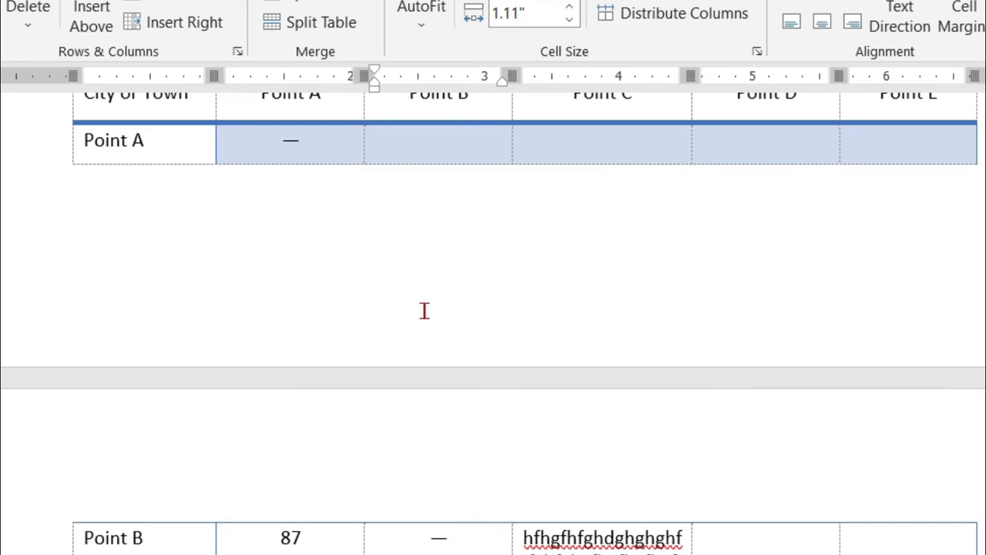
{"action": "scroll", "coordinate": [499, 540], "scroll_direction": "up", "scroll_amount": 3}
{"action": "scroll", "coordinate": [499, 539], "scroll_direction": "down", "scroll_amount": 1}
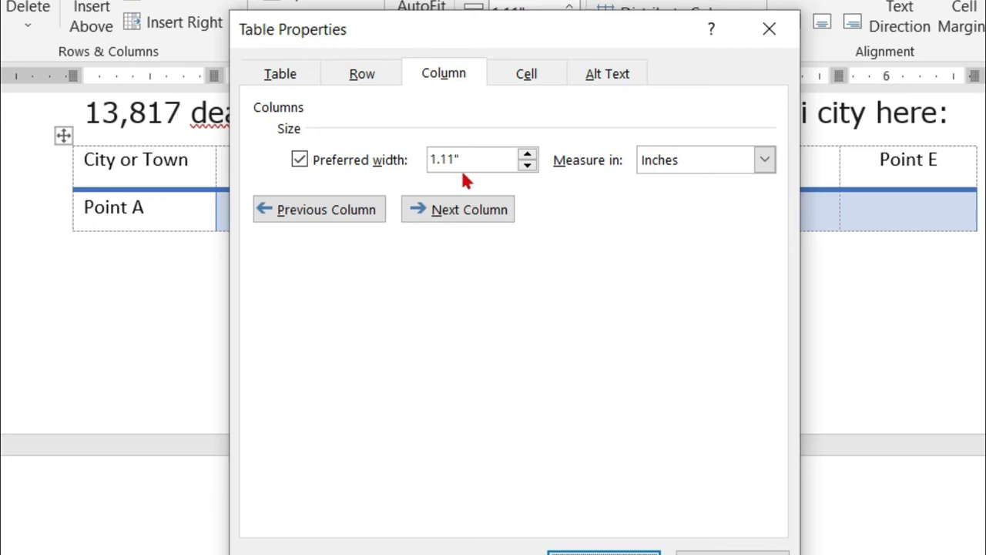
{"action": "left_click", "coordinate": [528, 154]}
{"action": "left_click", "coordinate": [528, 154]}
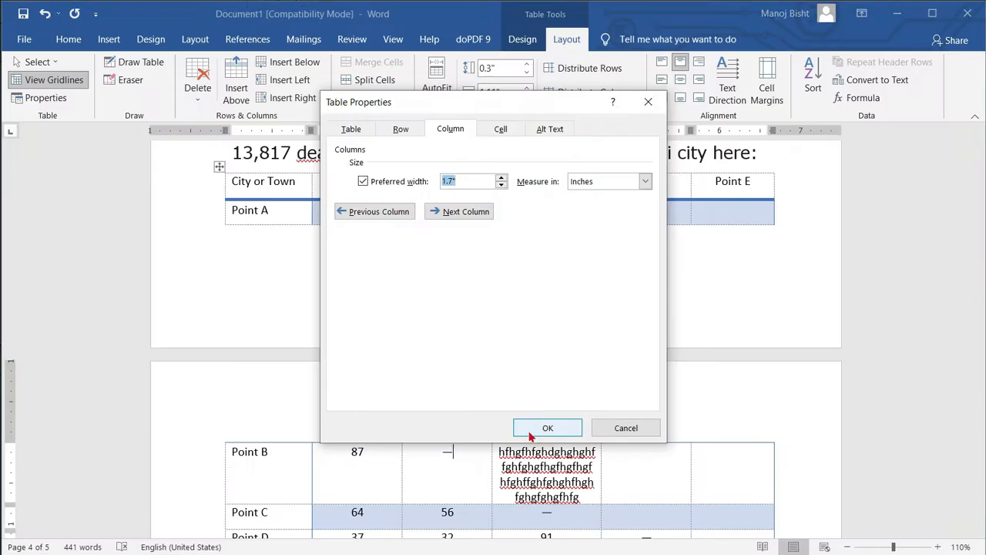
{"action": "left_click", "coordinate": [593, 552]}
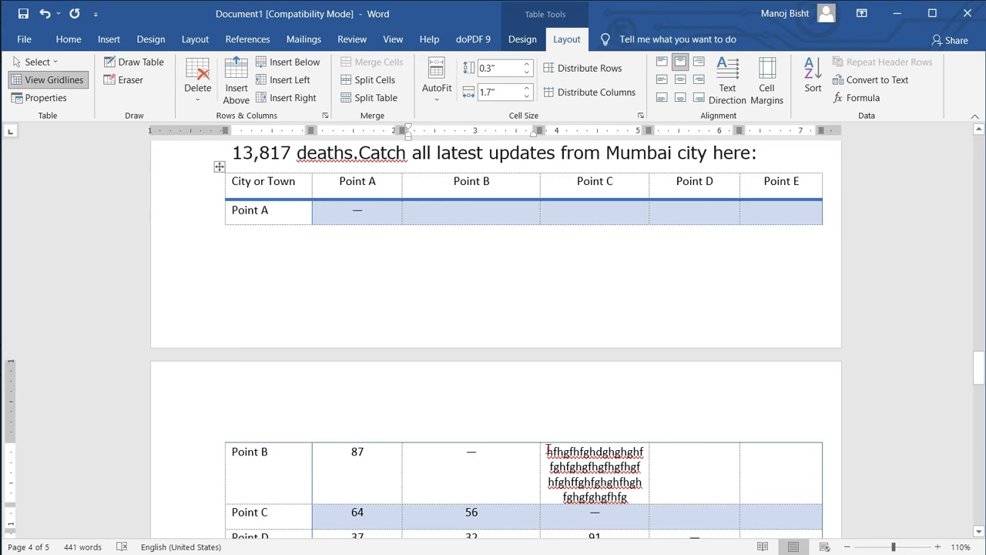
- Browse the preferred width settings of the Point A, B and C columns and view the cell alignment options without changing them
{"action": "left_click", "coordinate": [44, 98]}
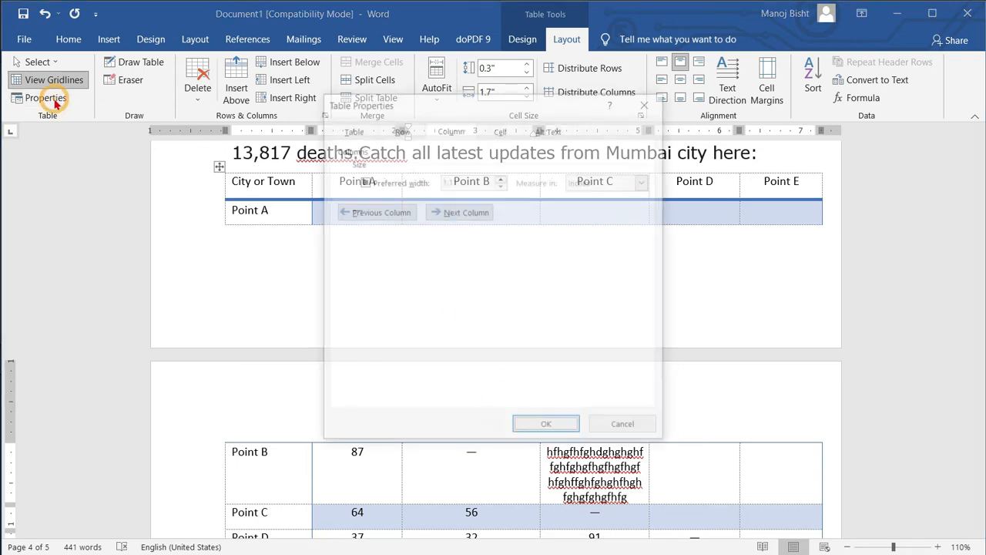
{"action": "left_click", "coordinate": [391, 217]}
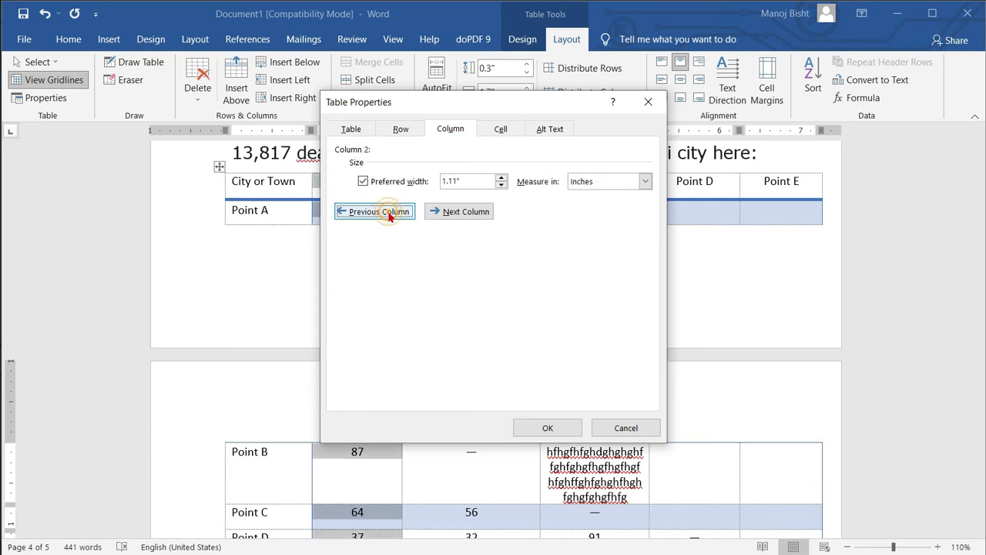
{"action": "left_click", "coordinate": [458, 217]}
{"action": "left_click", "coordinate": [458, 217]}
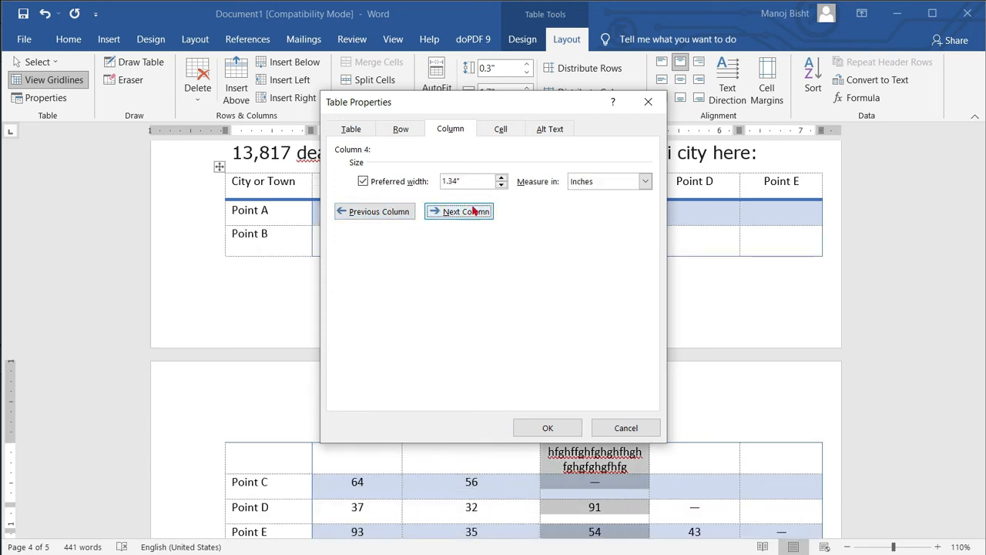
{"action": "left_click", "coordinate": [395, 211]}
{"action": "left_click", "coordinate": [460, 214]}
{"action": "left_click", "coordinate": [399, 214]}
{"action": "left_click", "coordinate": [453, 216]}
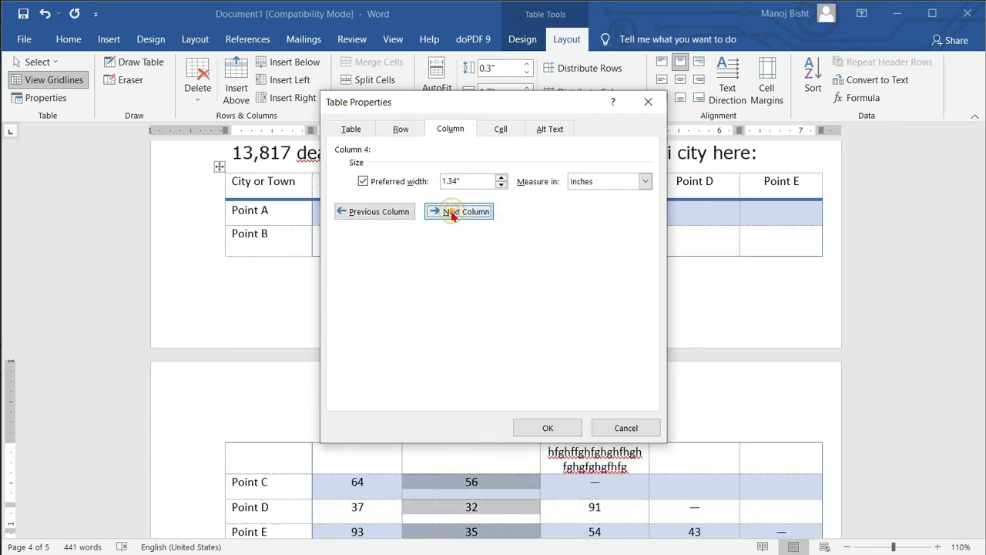
{"action": "left_click", "coordinate": [390, 217]}
{"action": "left_click", "coordinate": [393, 215]}
{"action": "left_click", "coordinate": [454, 214]}
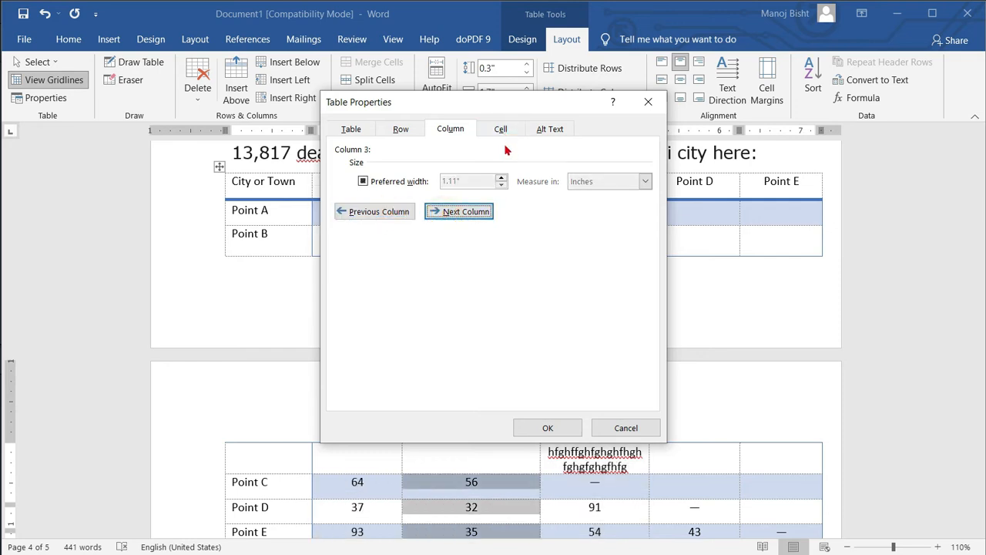
{"action": "left_click", "coordinate": [500, 130]}
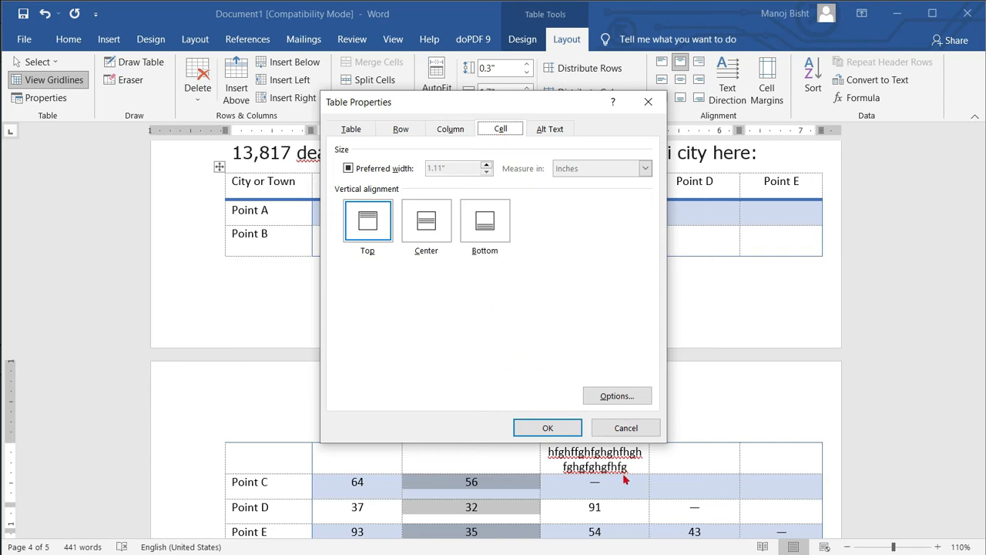
{"action": "left_click", "coordinate": [602, 433]}
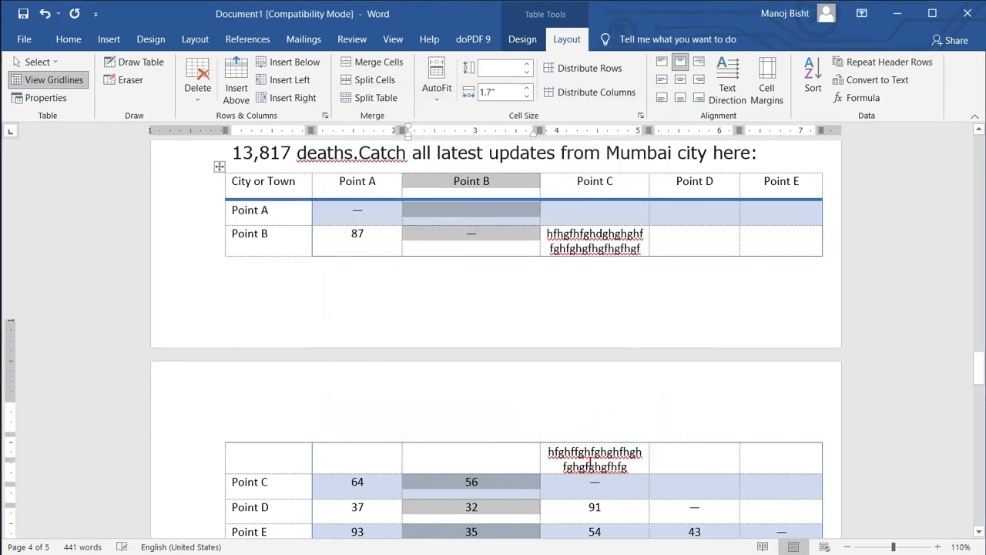
- Enlarge the Point C label cell by stretching its row to about 1.3" high and the first column to about 1.64" wide
{"action": "scroll", "coordinate": [561, 355], "scroll_direction": "down", "scroll_amount": 3}
{"action": "left_click", "coordinate": [586, 354]}
{"action": "left_click_drag", "start_coordinate": [279, 323], "coordinate": [235, 320]}
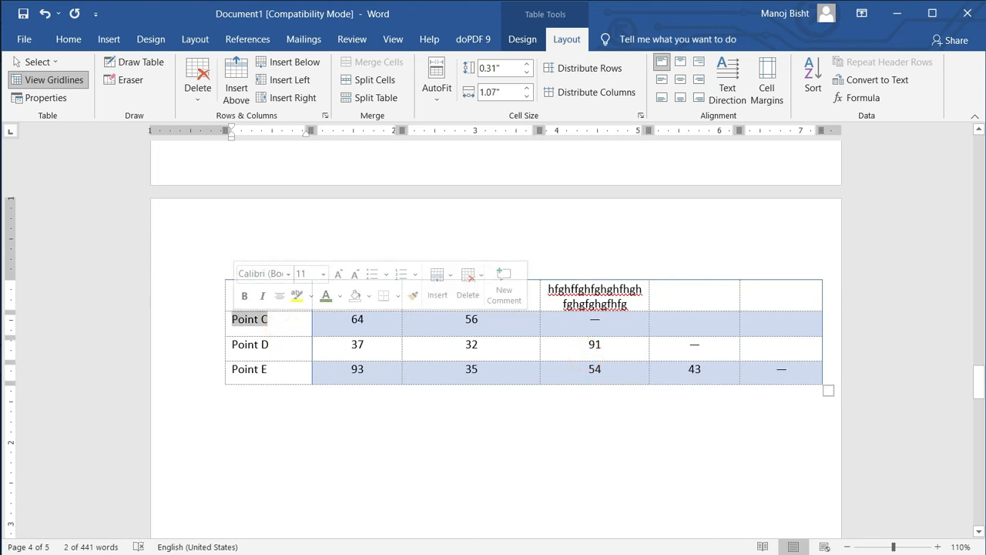
{"action": "left_click_drag", "start_coordinate": [296, 337], "coordinate": [309, 417]}
{"action": "left_click_drag", "start_coordinate": [310, 374], "coordinate": [358, 374]}
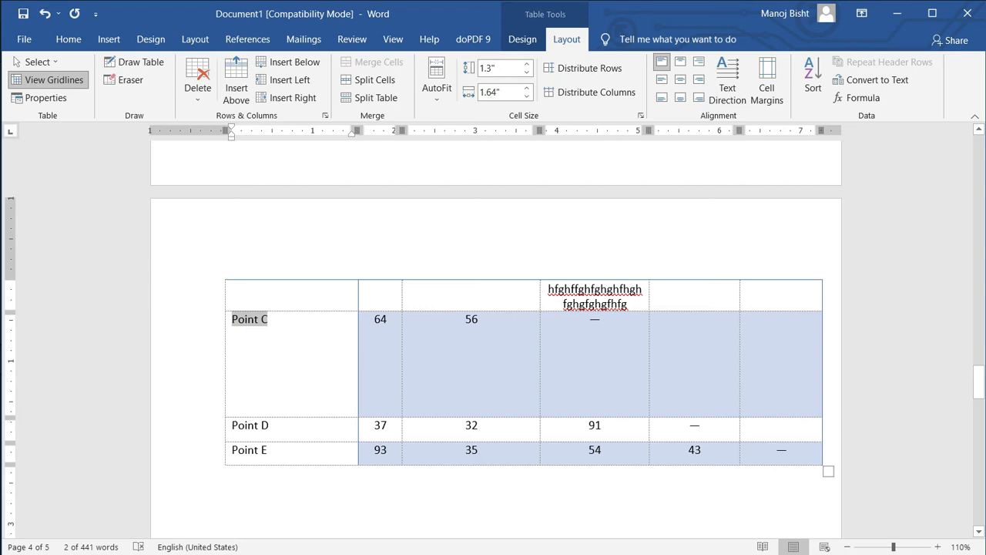
- Choose Top vertical alignment for the Point C label cell, keeping the cell in view beside its properties
{"action": "left_click", "coordinate": [308, 349]}
{"action": "left_click", "coordinate": [254, 321]}
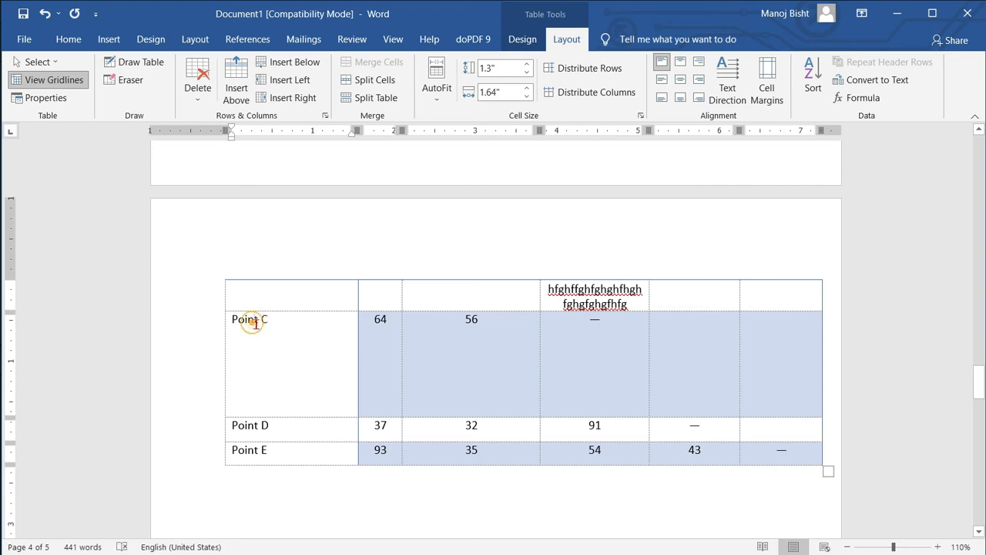
{"action": "left_click", "coordinate": [46, 101]}
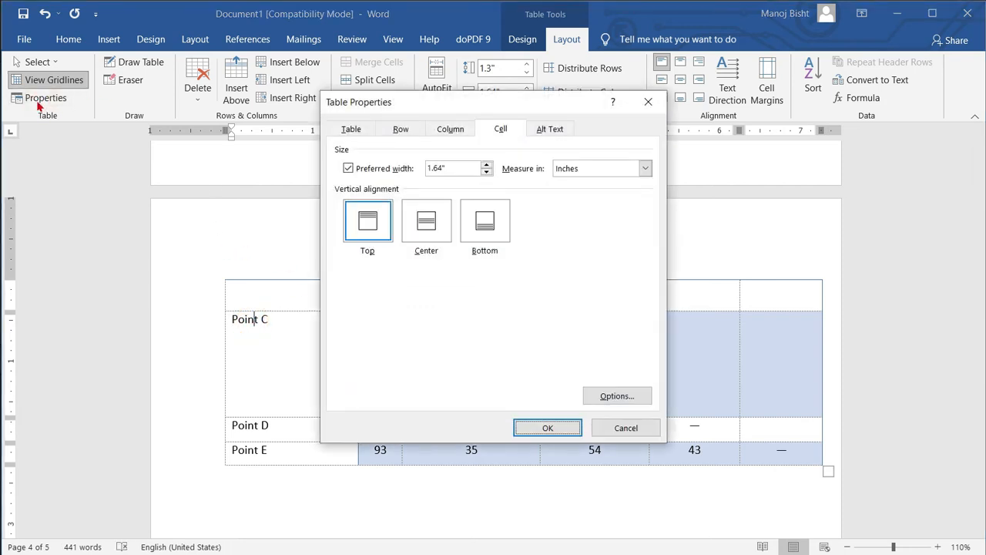
{"action": "left_click_drag", "start_coordinate": [528, 105], "coordinate": [766, 120]}
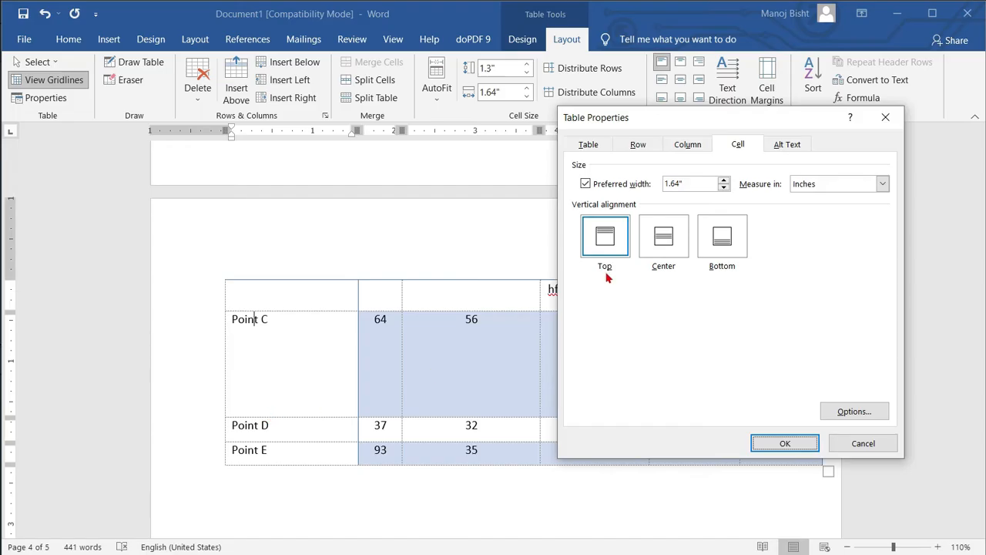
{"action": "left_click", "coordinate": [611, 243]}
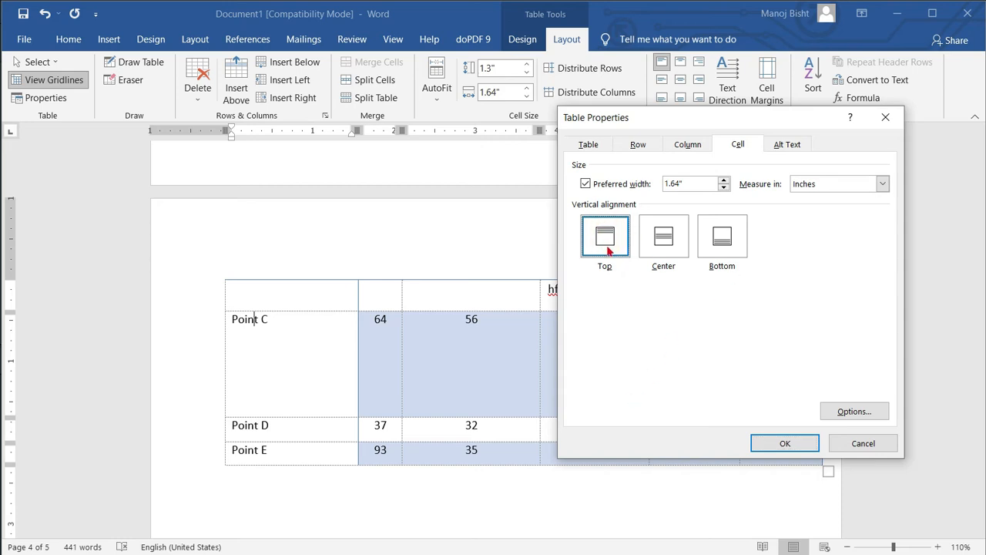
- Try Center vertical alignment on the Point C cell, and set its vertical alignment to Bottom
{"action": "left_click", "coordinate": [661, 244]}
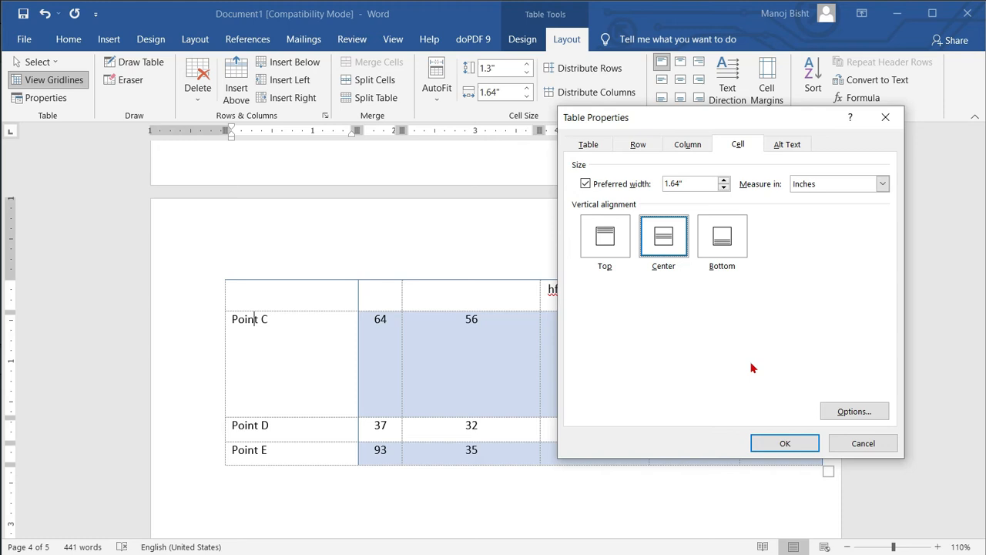
{"action": "left_click", "coordinate": [800, 442]}
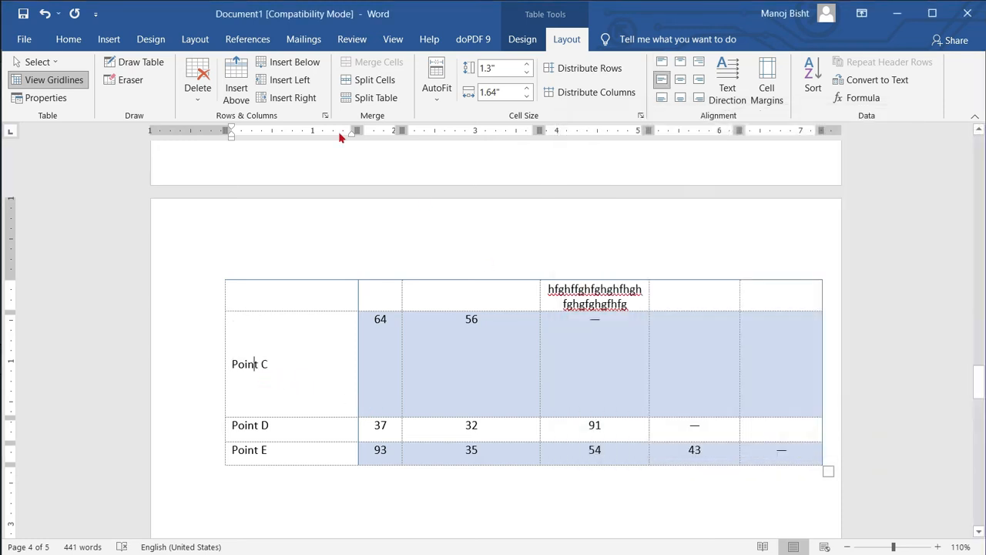
{"action": "left_click", "coordinate": [35, 98]}
{"action": "left_click", "coordinate": [485, 235]}
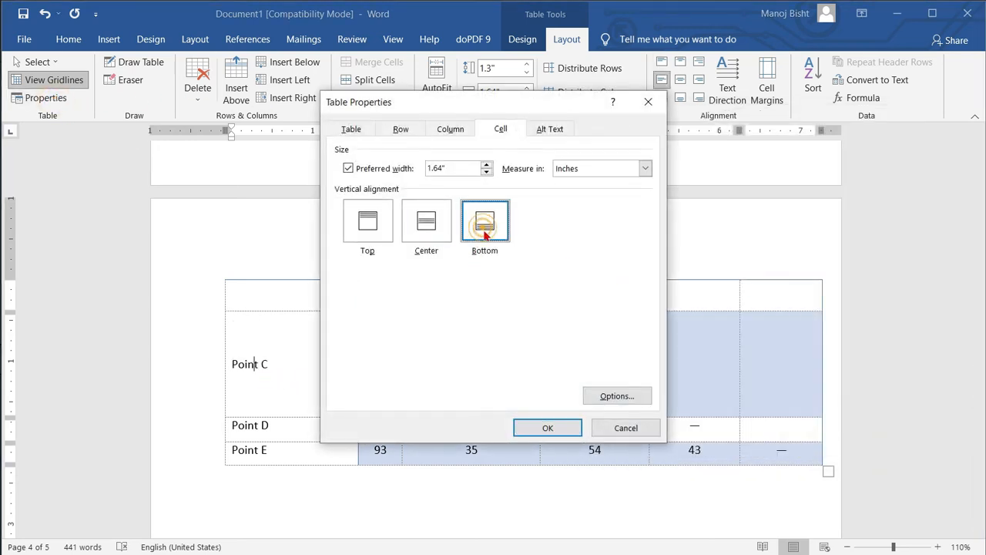
{"action": "left_click", "coordinate": [551, 428]}
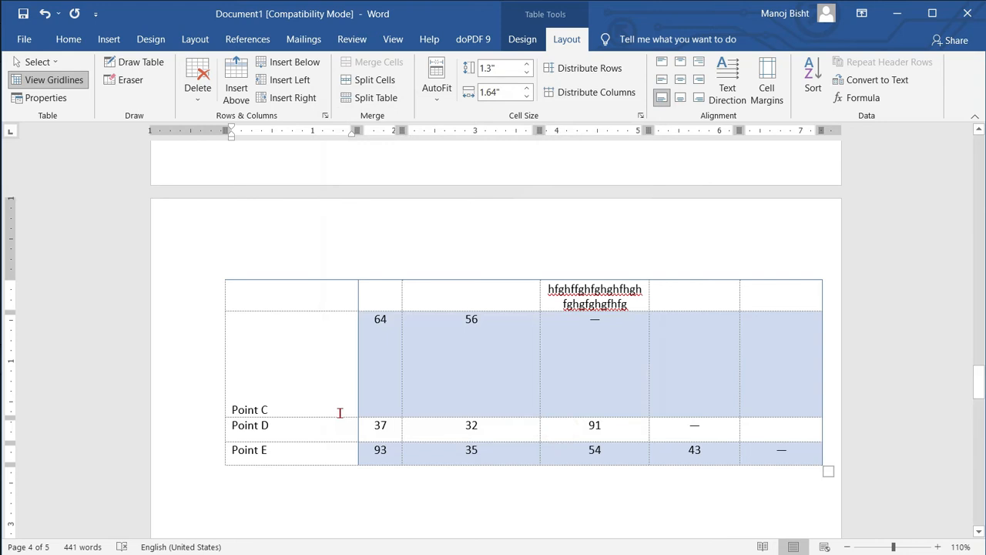
- Review the alt text settings in the table's properties and close them without changes
{"action": "left_click", "coordinate": [35, 98]}
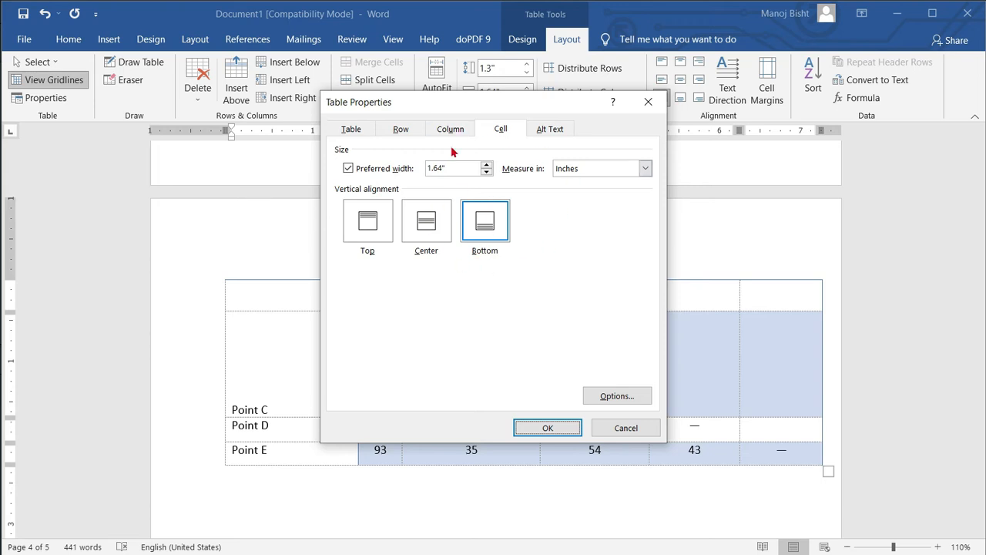
{"action": "left_click", "coordinate": [542, 129]}
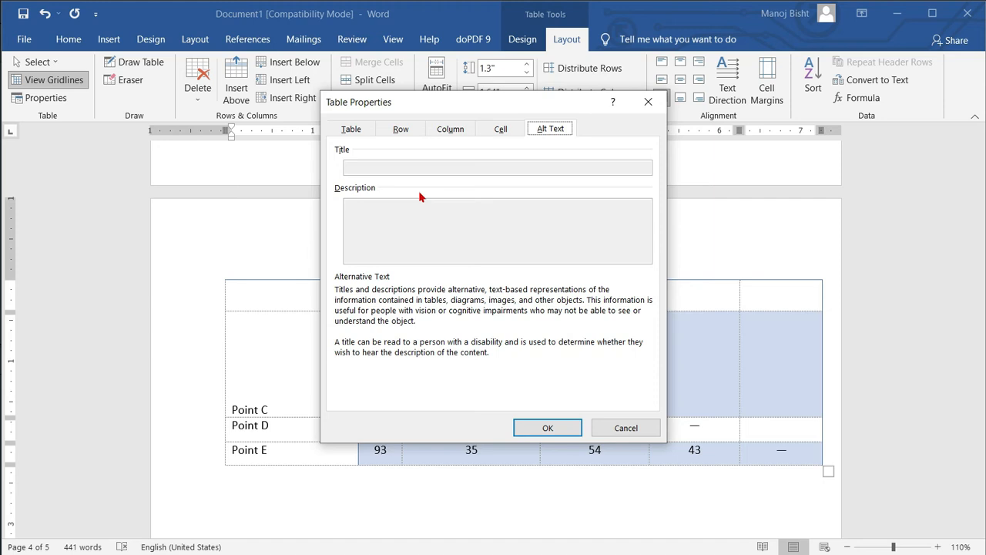
{"action": "left_click", "coordinate": [648, 102]}
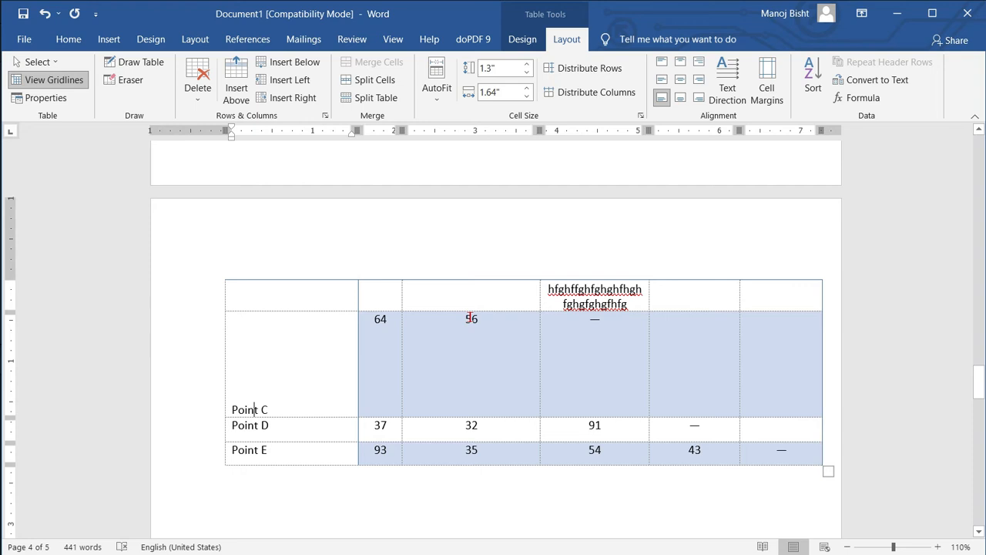
- Save the document as May.docx in the OneDrive Documents folder
{"action": "key", "text": "ctrl+s"}
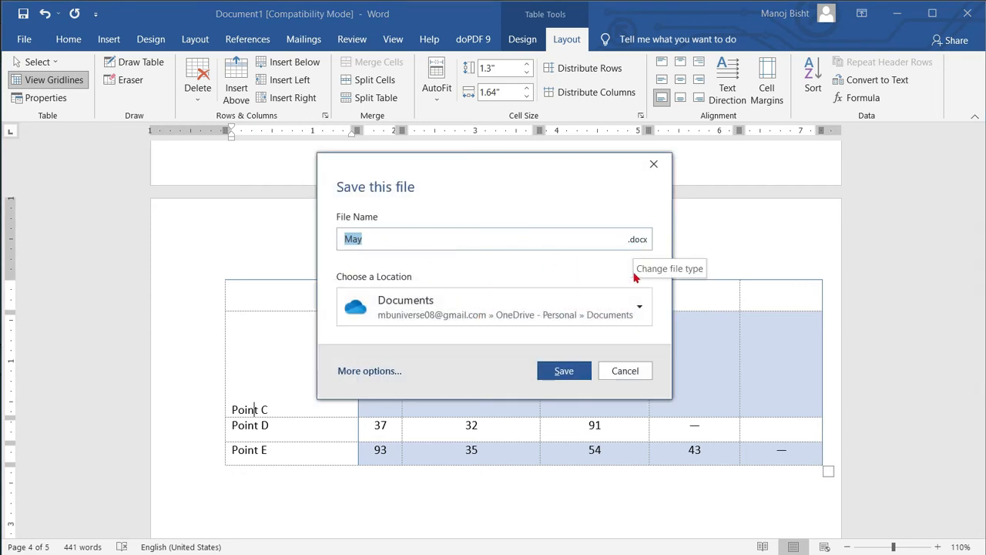
{"action": "left_click", "coordinate": [566, 371]}
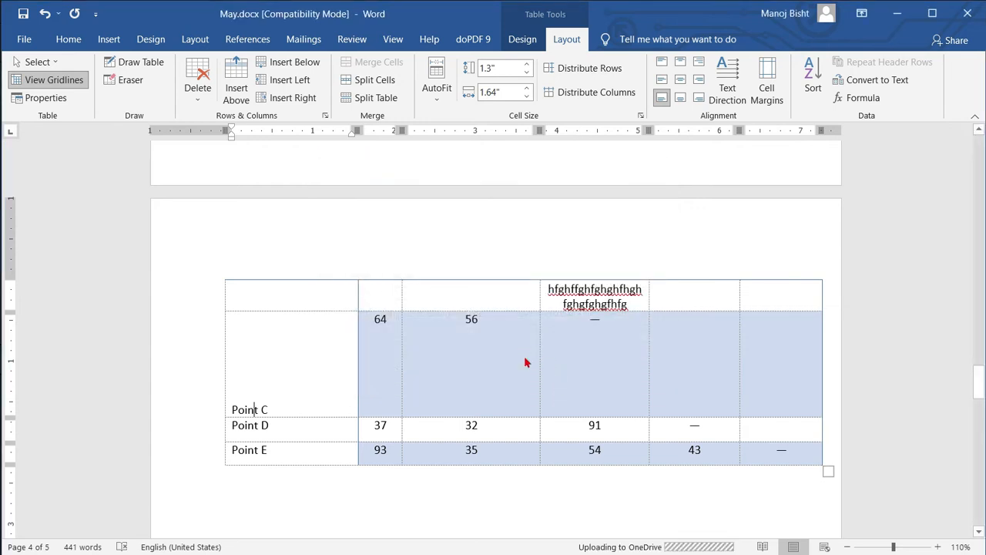
- Check whether the table's alt text title accepts input, and cancel the table properties
{"action": "left_click", "coordinate": [23, 97]}
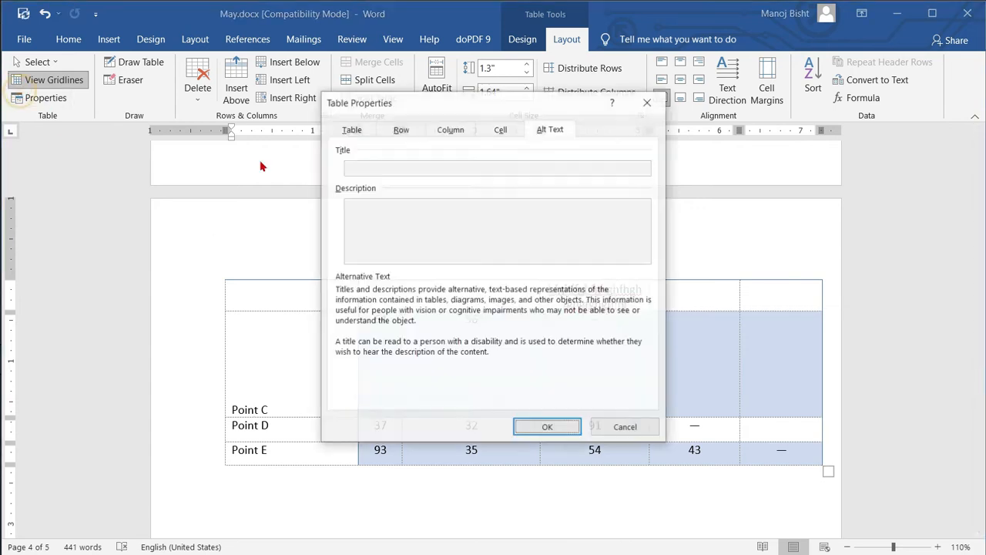
{"action": "left_click", "coordinate": [531, 133]}
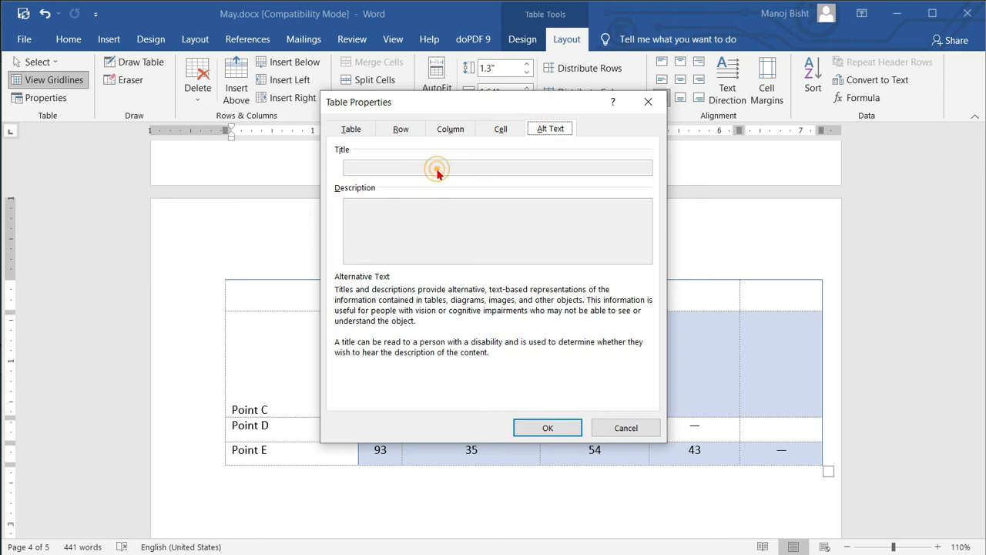
{"action": "left_click", "coordinate": [624, 426]}
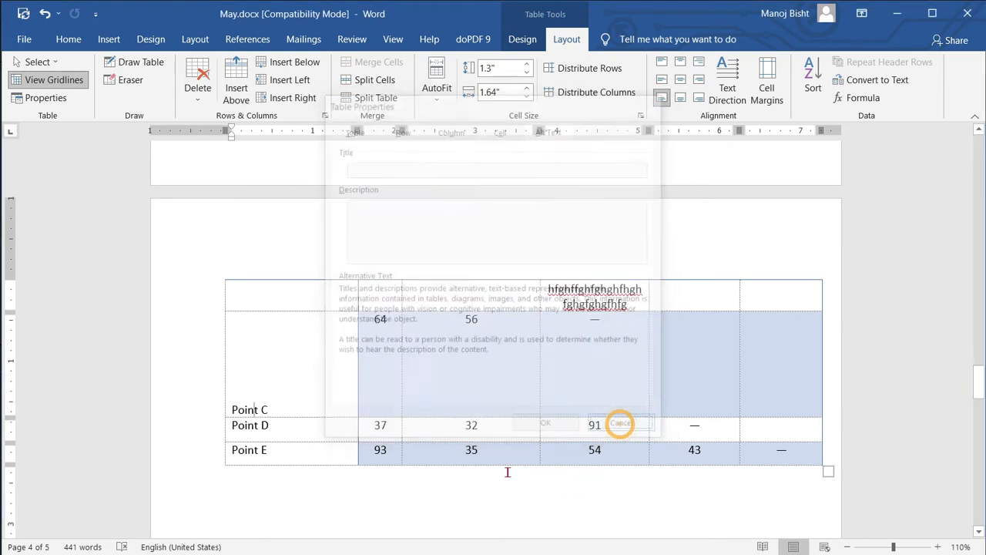
{"action": "scroll", "coordinate": [418, 425], "scroll_direction": "down", "scroll_amount": 3}
{"action": "left_click", "coordinate": [287, 290]}
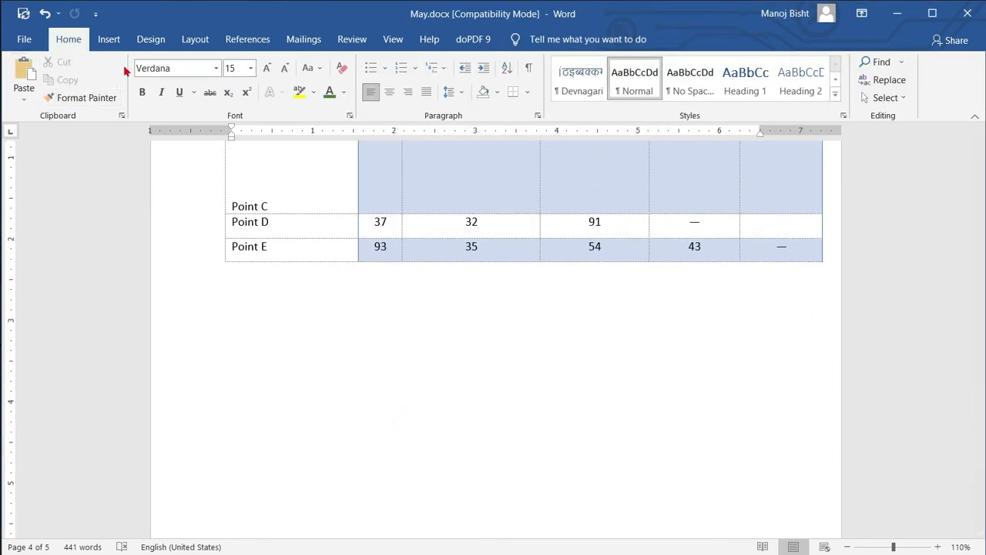
{"action": "left_click", "coordinate": [108, 46]}
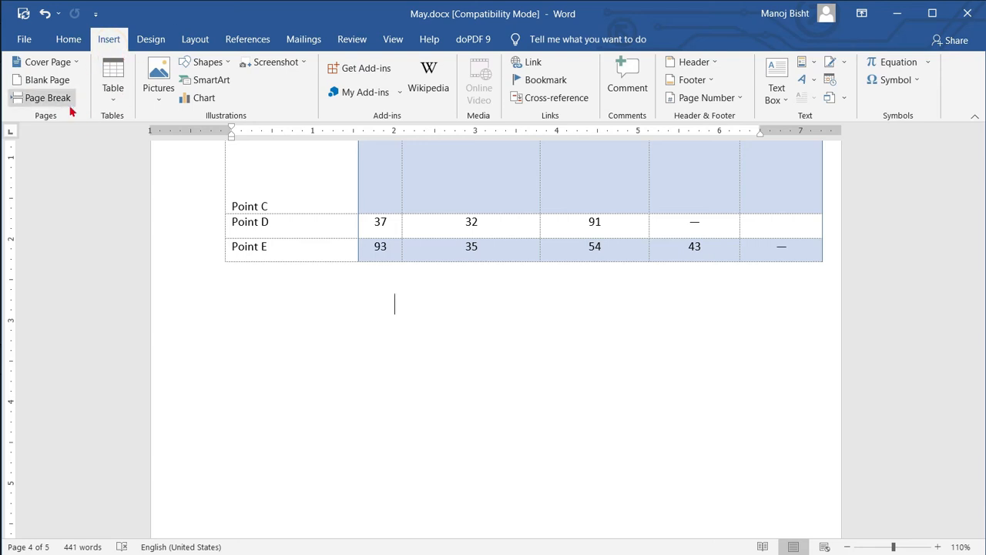
{"action": "left_click", "coordinate": [113, 77]}
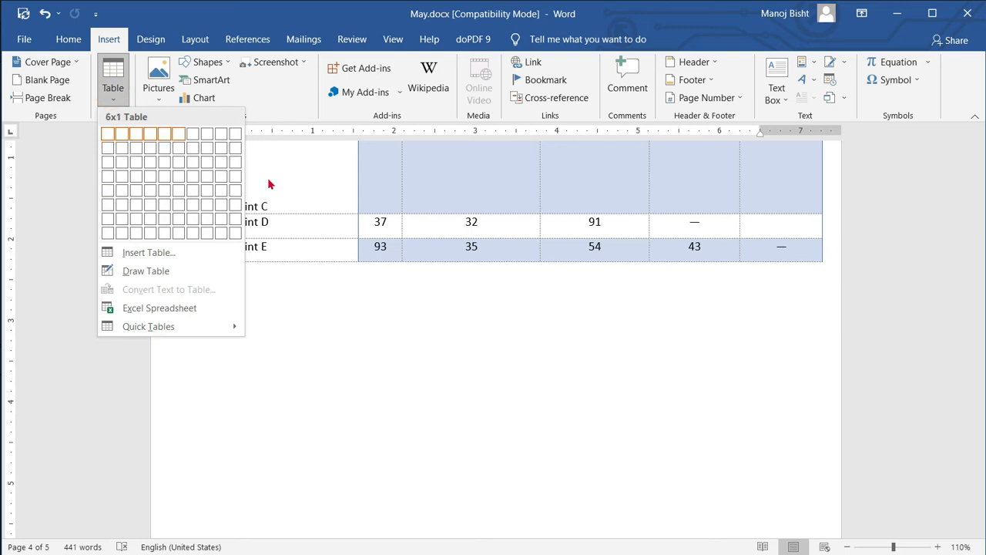
{"action": "left_click", "coordinate": [457, 285]}
- View the table's alt text title and description fields again from the cell containing 56
{"action": "left_click", "coordinate": [518, 177]}
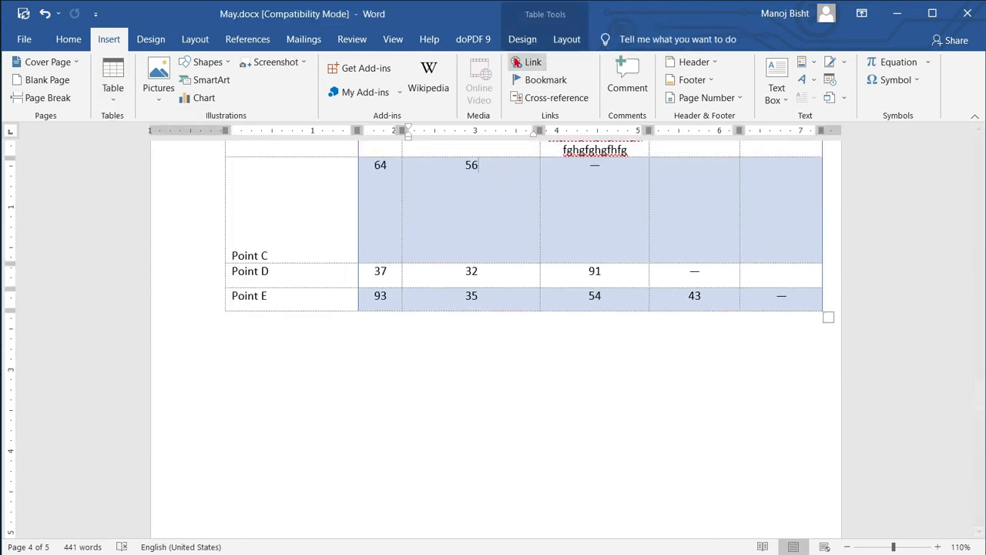
{"action": "left_click", "coordinate": [567, 39]}
{"action": "left_click", "coordinate": [65, 101]}
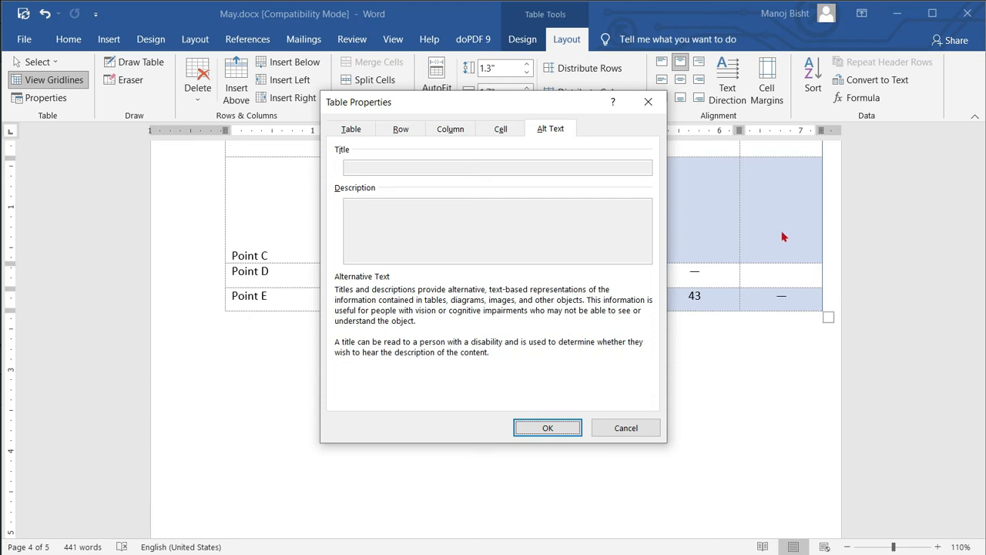
{"action": "left_click", "coordinate": [531, 428]}
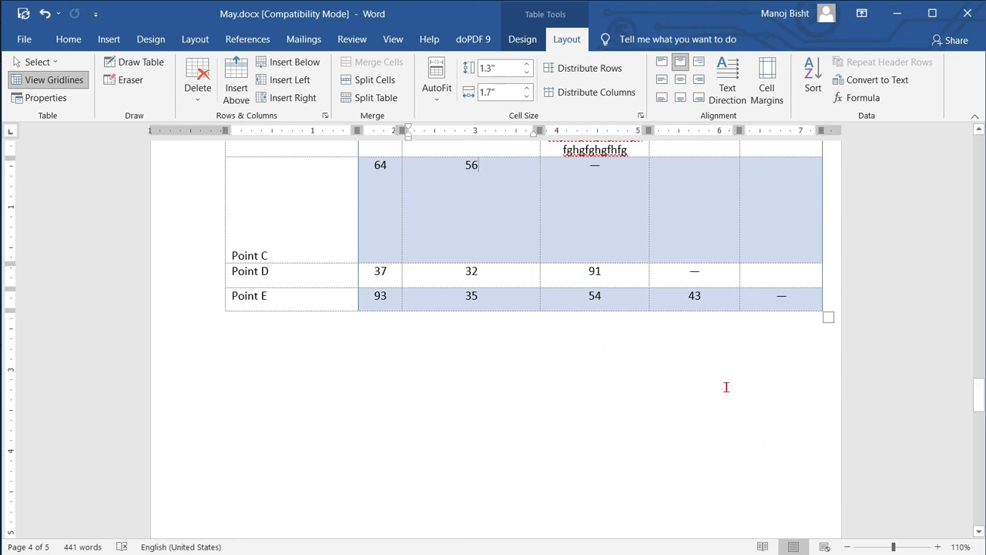
- Erase the border between the Point B row label and the 87 cell with the table Eraser
{"action": "scroll", "coordinate": [209, 200], "scroll_direction": "up", "scroll_amount": 8}
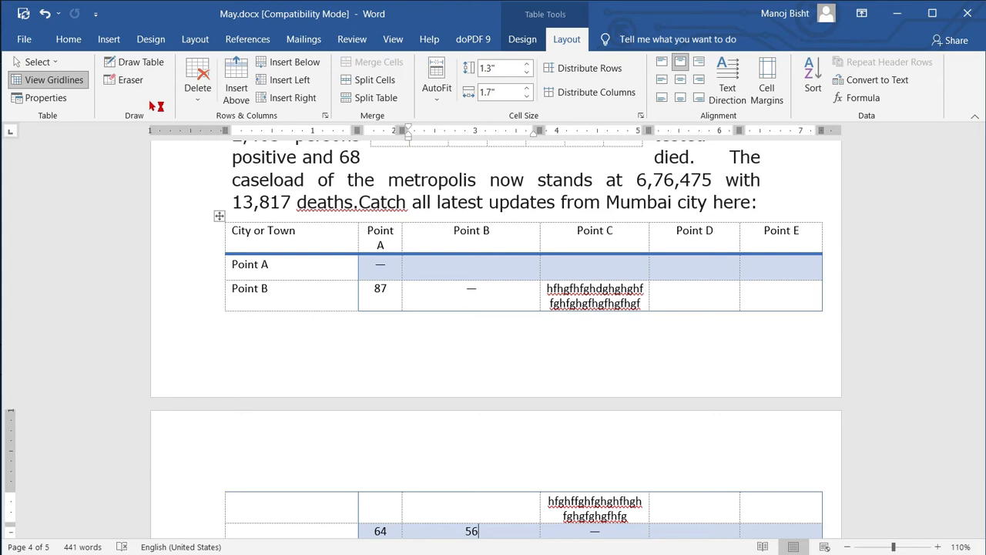
{"action": "scroll", "coordinate": [137, 67], "scroll_direction": "up", "scroll_amount": 2}
{"action": "scroll", "coordinate": [541, 40], "scroll_direction": "down", "scroll_amount": 2}
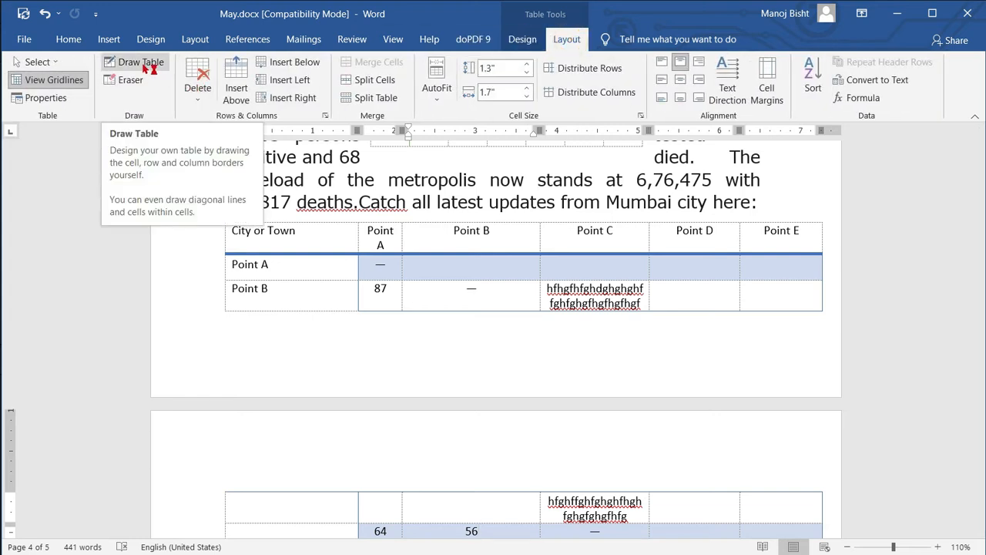
{"action": "scroll", "coordinate": [193, 131], "scroll_direction": "up", "scroll_amount": 1}
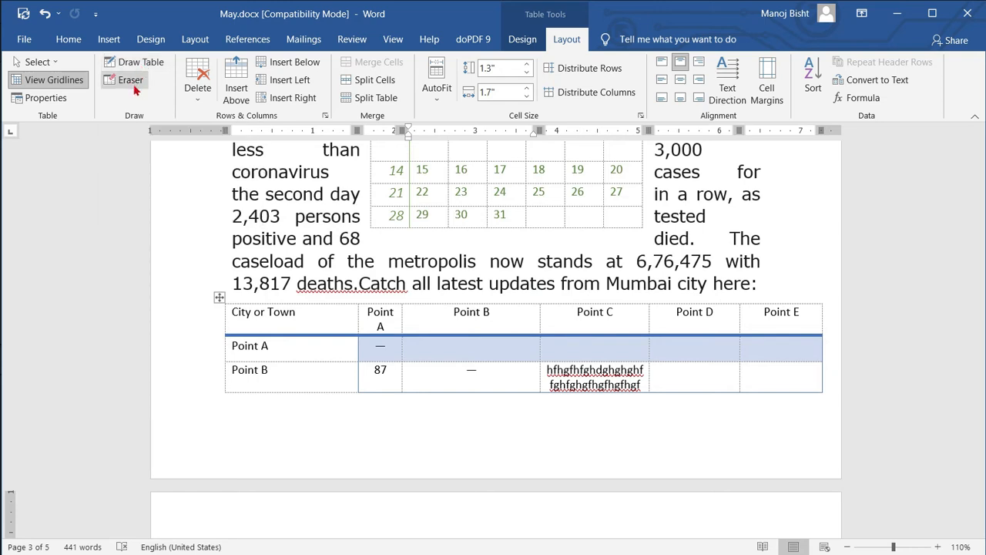
{"action": "left_click", "coordinate": [134, 90]}
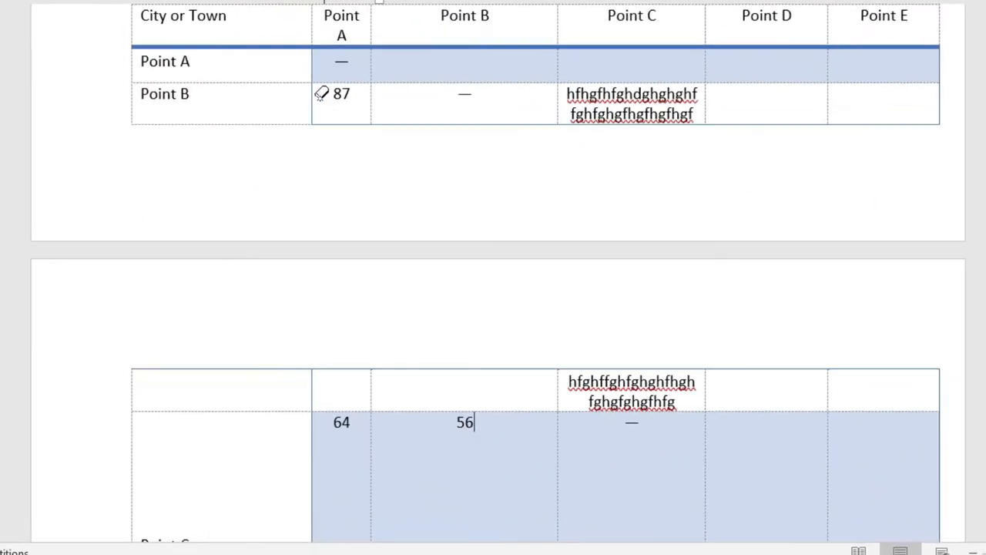
{"action": "left_click", "coordinate": [315, 98]}
- Erase the vertical borders between the Name, DOB and Mob cells to merge them into one cell
{"action": "scroll", "coordinate": [378, 116], "scroll_direction": "down", "scroll_amount": 10}
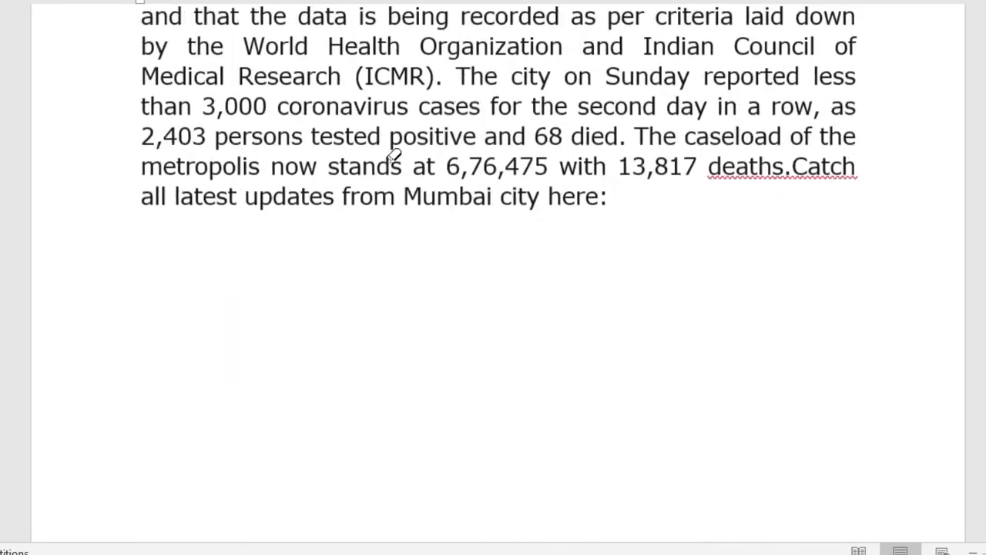
{"action": "scroll", "coordinate": [394, 157], "scroll_direction": "down", "scroll_amount": 2}
{"action": "scroll", "coordinate": [394, 154], "scroll_direction": "up", "scroll_amount": 15}
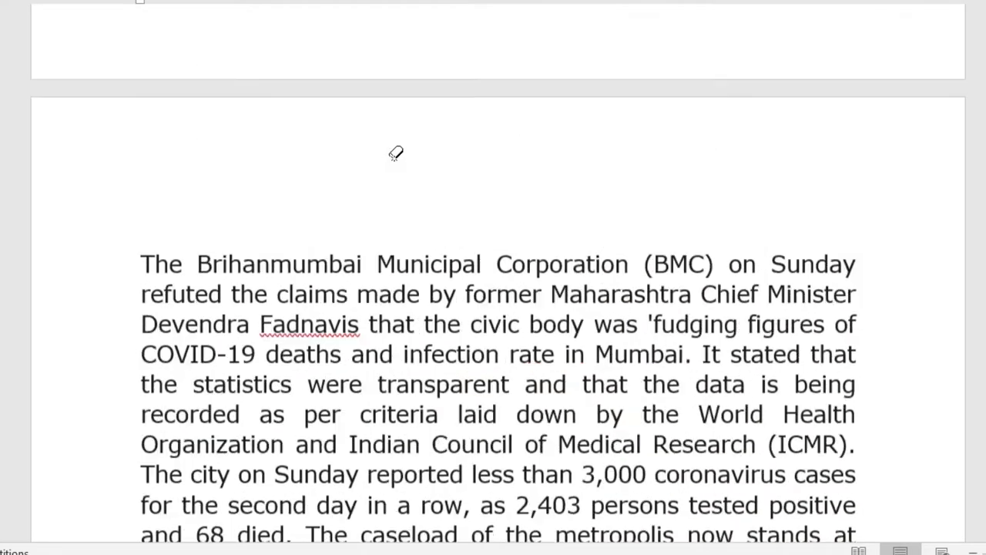
{"action": "scroll", "coordinate": [394, 151], "scroll_direction": "up", "scroll_amount": 10}
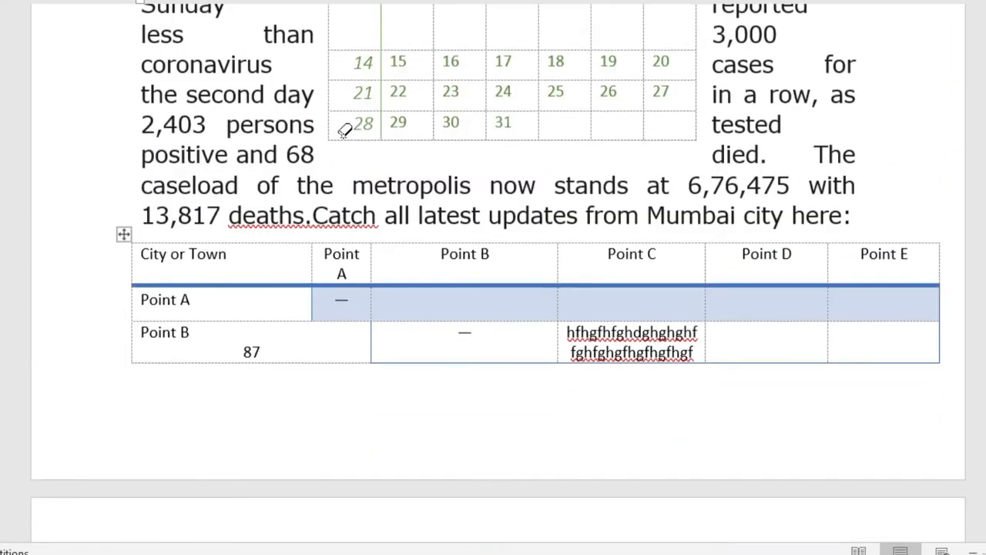
{"action": "scroll", "coordinate": [484, 201], "scroll_direction": "up", "scroll_amount": 10}
{"action": "scroll", "coordinate": [481, 193], "scroll_direction": "down", "scroll_amount": 5}
{"action": "scroll", "coordinate": [479, 190], "scroll_direction": "up", "scroll_amount": 10}
{"action": "scroll", "coordinate": [462, 178], "scroll_direction": "up", "scroll_amount": 6}
{"action": "scroll", "coordinate": [452, 165], "scroll_direction": "down", "scroll_amount": 5}
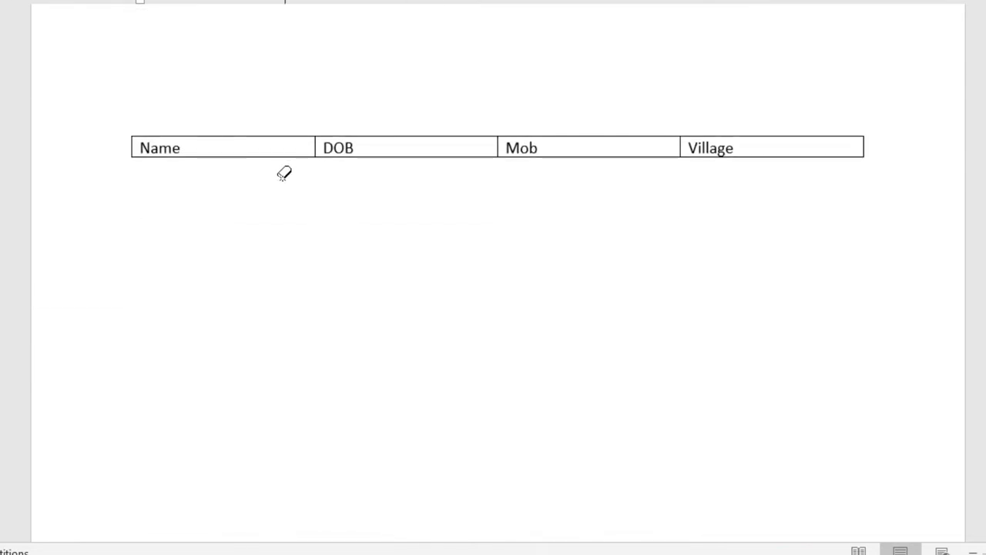
{"action": "left_click", "coordinate": [319, 147]}
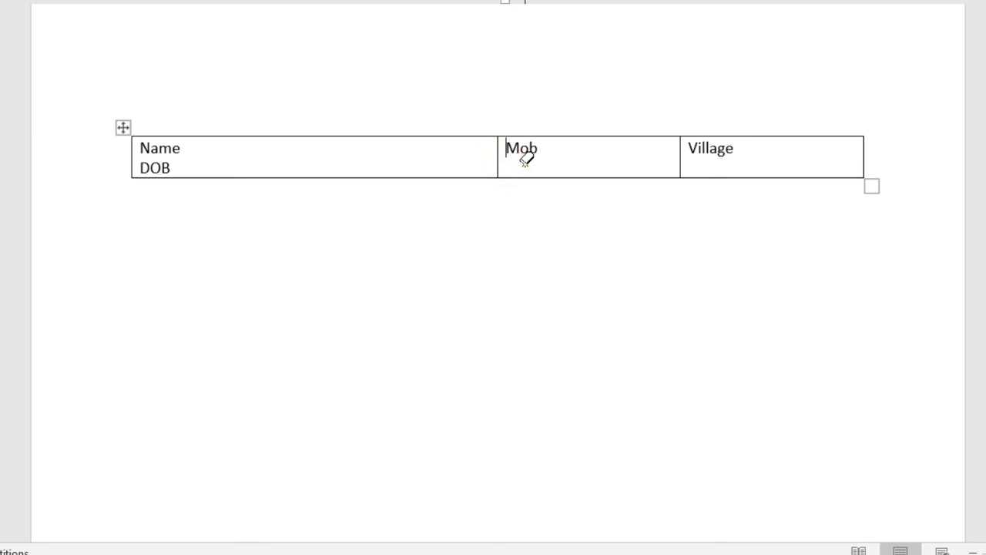
{"action": "left_click", "coordinate": [499, 160]}
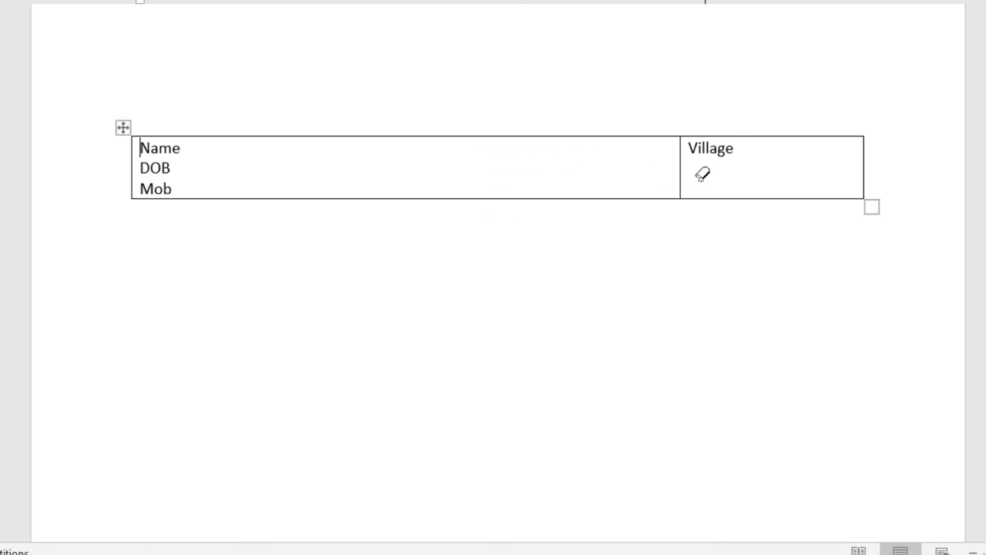
- Erase the upper and lower borders of the merged Name, DOB and Mob cell
{"action": "left_click", "coordinate": [500, 139]}
{"action": "left_click", "coordinate": [498, 135]}
{"action": "left_click", "coordinate": [497, 139]}
{"action": "left_click", "coordinate": [490, 198]}
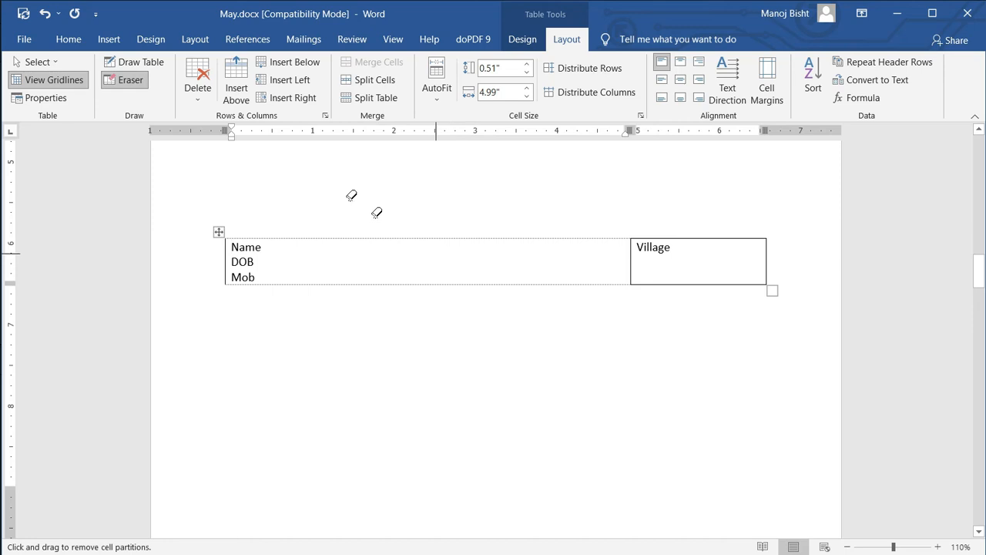
- Turn off the table Eraser and place the cursor in the first cell of the blank four-column table
{"action": "left_click", "coordinate": [146, 88]}
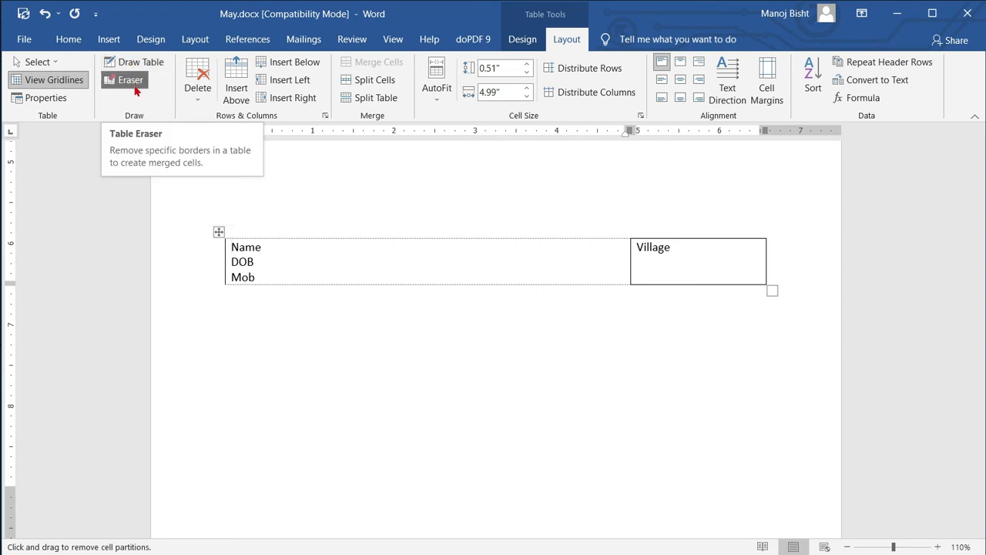
{"action": "left_click", "coordinate": [208, 105]}
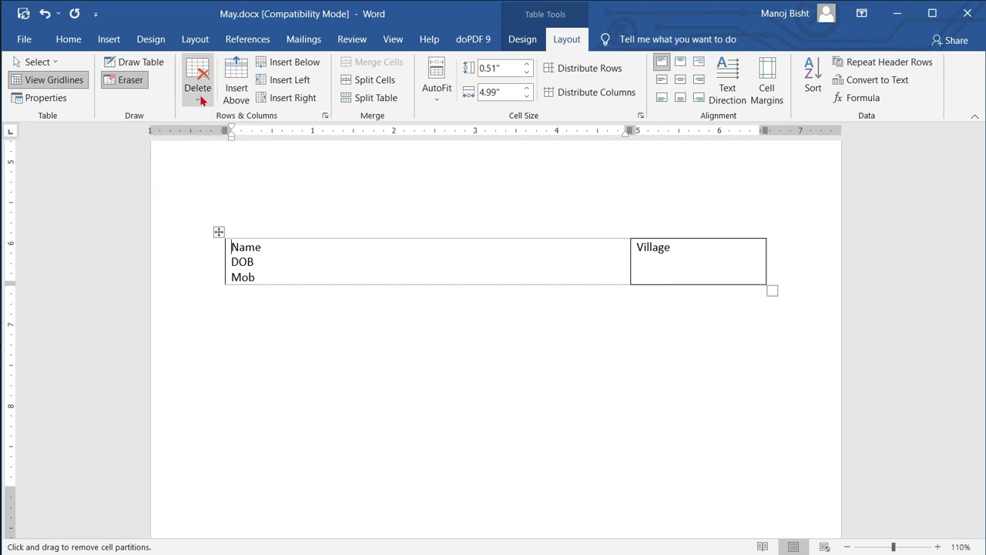
{"action": "left_click", "coordinate": [436, 272]}
{"action": "scroll", "coordinate": [439, 274], "scroll_direction": "up", "scroll_amount": 8}
{"action": "scroll", "coordinate": [329, 242], "scroll_direction": "down", "scroll_amount": 1}
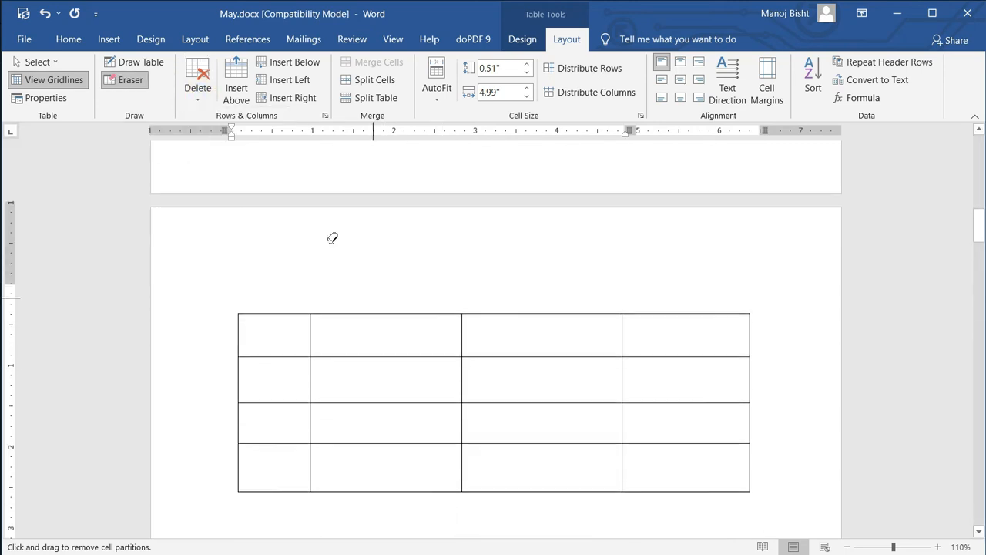
{"action": "left_click", "coordinate": [125, 82]}
{"action": "left_click", "coordinate": [128, 84]}
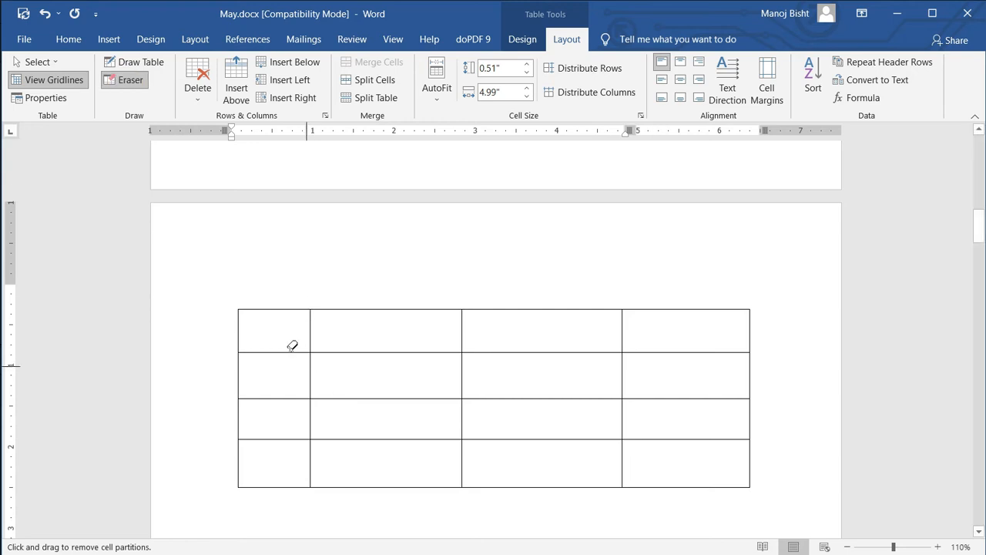
{"action": "left_click", "coordinate": [124, 80]}
{"action": "left_click", "coordinate": [264, 326]}
- Enter 6, 54645 and 54665 in the first three rows of the blank table's second column
{"action": "scroll", "coordinate": [301, 248], "scroll_direction": "down", "scroll_amount": 3}
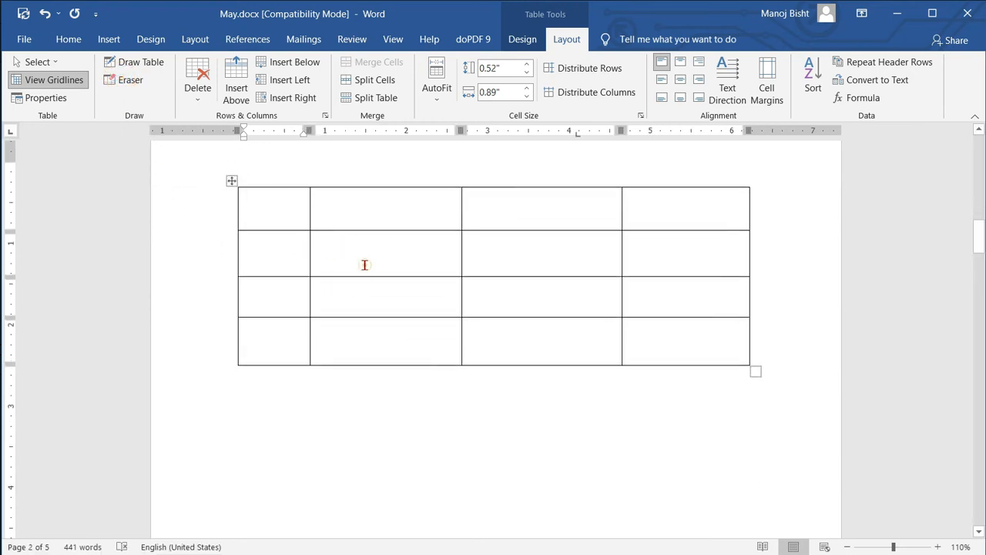
{"action": "left_click", "coordinate": [365, 264]}
{"action": "type", "text": "54645"}
{"action": "left_click", "coordinate": [375, 214]}
{"action": "type", "text": "6"}
{"action": "left_click", "coordinate": [370, 280]}
{"action": "type", "text": "54665"}
- Enter 6, 54645 and 456 in the first three rows of the table's first column
{"action": "left_click", "coordinate": [278, 278]}
{"action": "type", "text": "456"}
{"action": "left_click", "coordinate": [274, 250]}
{"action": "type", "text": "54645"}
{"action": "left_click", "coordinate": [265, 220]}
{"action": "type", "text": "6"}
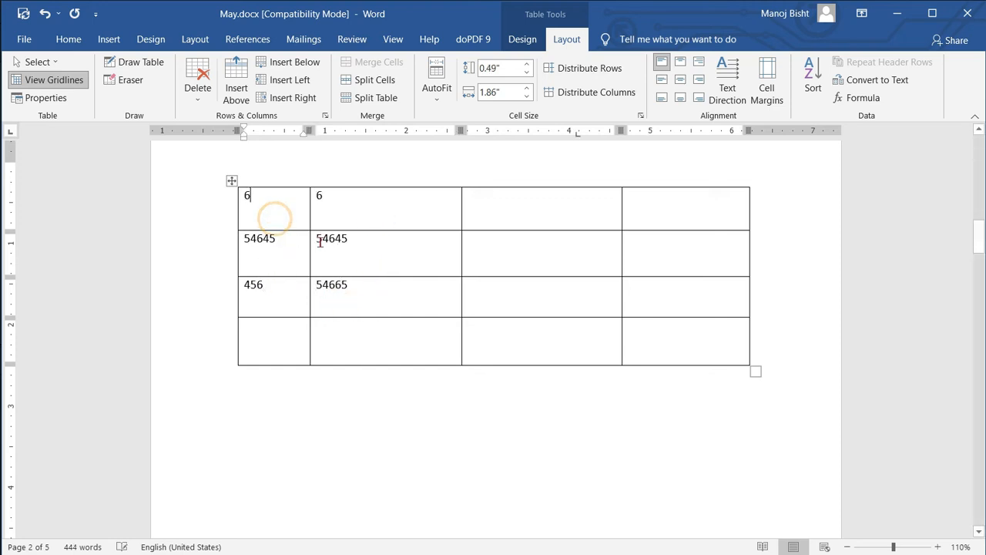
- Append 4565 to the second-row number in the second column and fill the third column's first three rows with 456, 645 and 6456456
{"action": "left_click", "coordinate": [382, 247]}
{"action": "type", "text": "4565"}
{"action": "left_click", "coordinate": [503, 235]}
{"action": "type", "text": "645"}
{"action": "left_click", "coordinate": [522, 308]}
{"action": "type", "text": "456"}
- Enter 6456, 546645 and 45645 in the first three rows of the fourth column and 65464 in the second column's last row
{"action": "left_click", "coordinate": [671, 253]}
{"action": "type", "text": "546"}
{"action": "left_click", "coordinate": [681, 289]}
{"action": "type", "text": "45645"}
{"action": "left_click", "coordinate": [682, 249]}
{"action": "type", "text": "645"}
{"action": "left_click", "coordinate": [469, 266]}
{"action": "left_click", "coordinate": [353, 342]}
{"action": "type", "text": "65464"}
{"action": "left_click", "coordinate": [378, 264]}
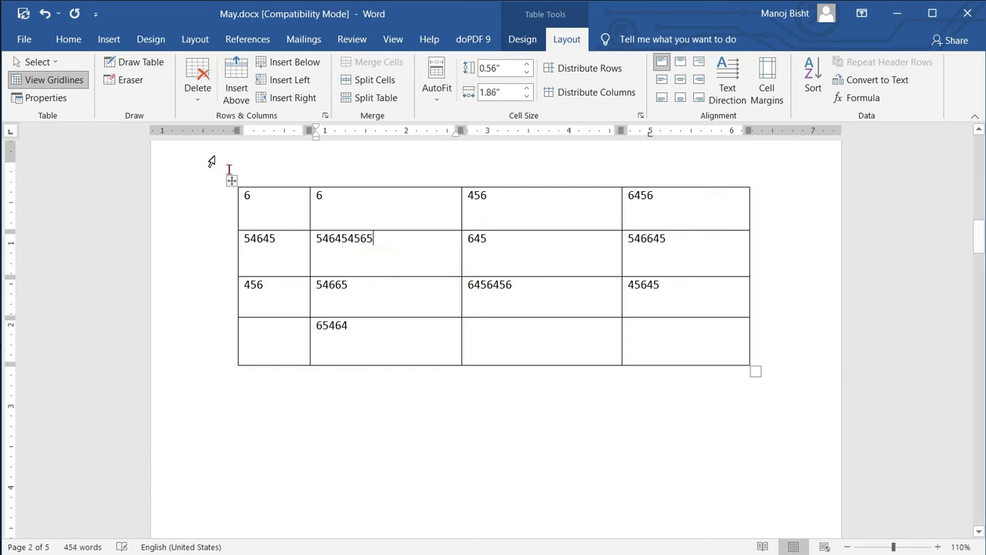
{"action": "left_click", "coordinate": [193, 102]}
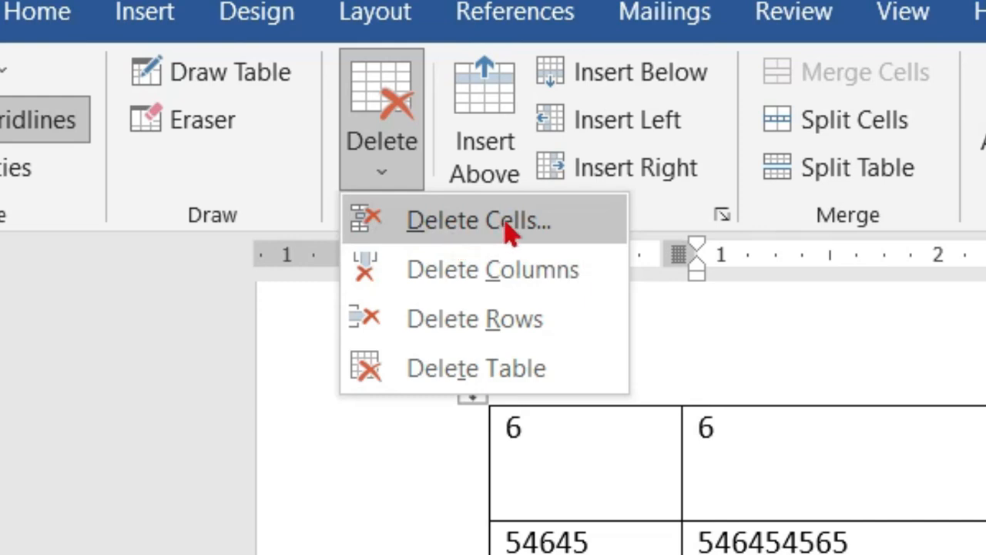
{"action": "key", "text": "Escape"}
{"action": "left_click", "coordinate": [984, 543]}
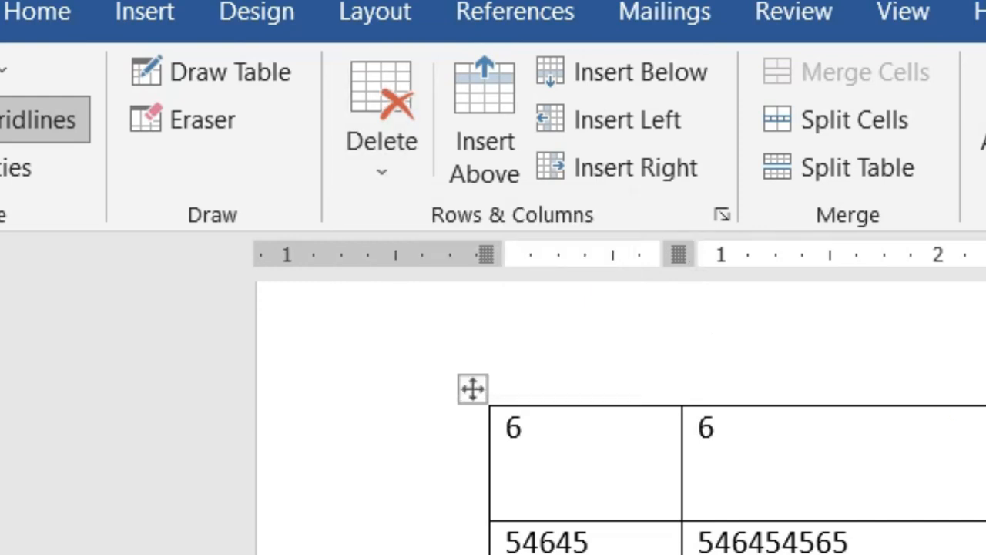
{"action": "left_click", "coordinate": [394, 183]}
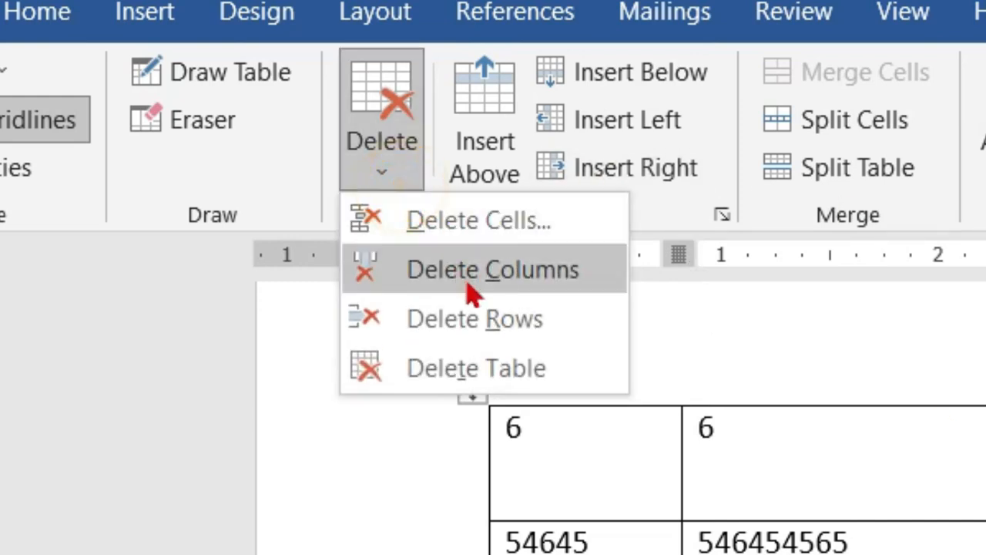
{"action": "left_click", "coordinate": [479, 231]}
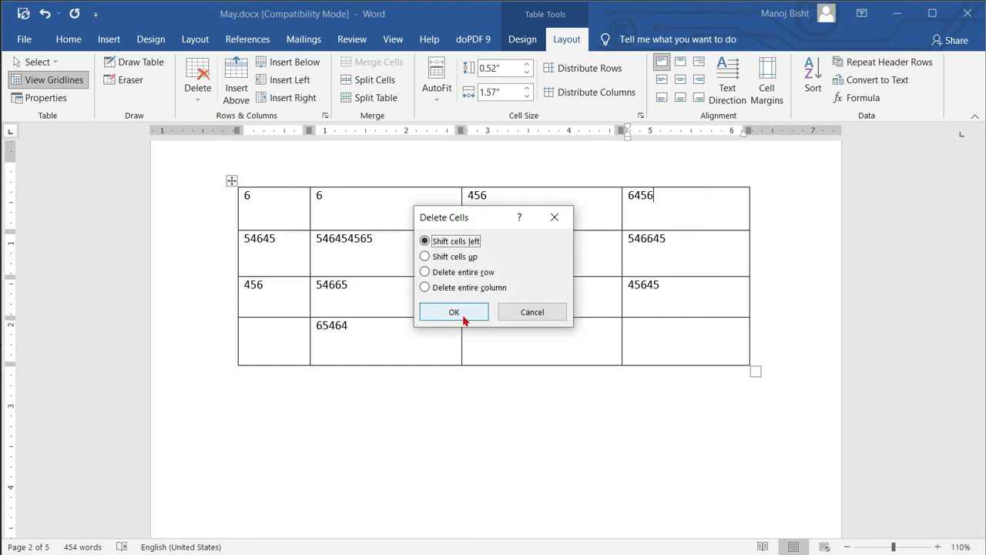
{"action": "left_click_drag", "start_coordinate": [491, 224], "coordinate": [471, 215]}
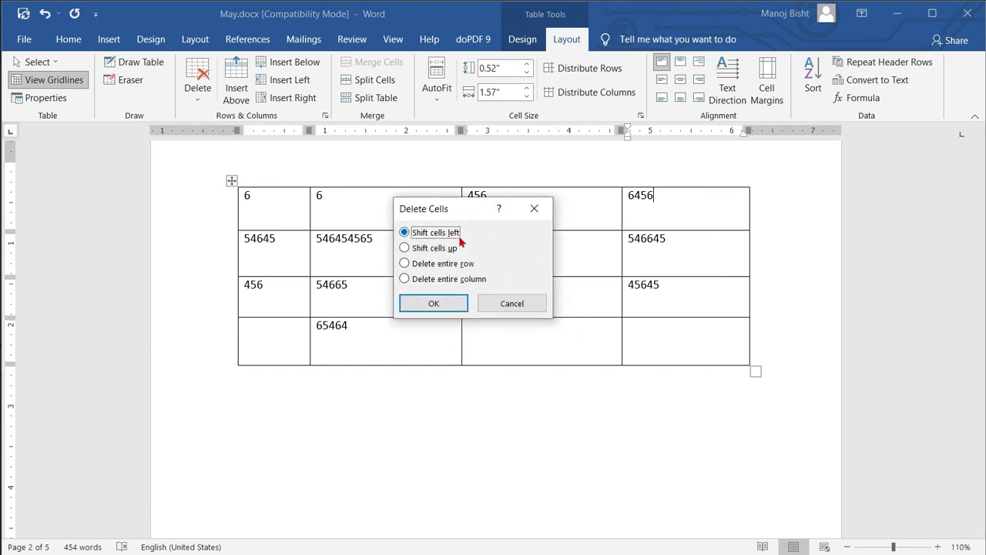
{"action": "left_click", "coordinate": [510, 303]}
- Delete the first row's second cell, containing 6, with the Shift cells left option
{"action": "left_click", "coordinate": [446, 209]}
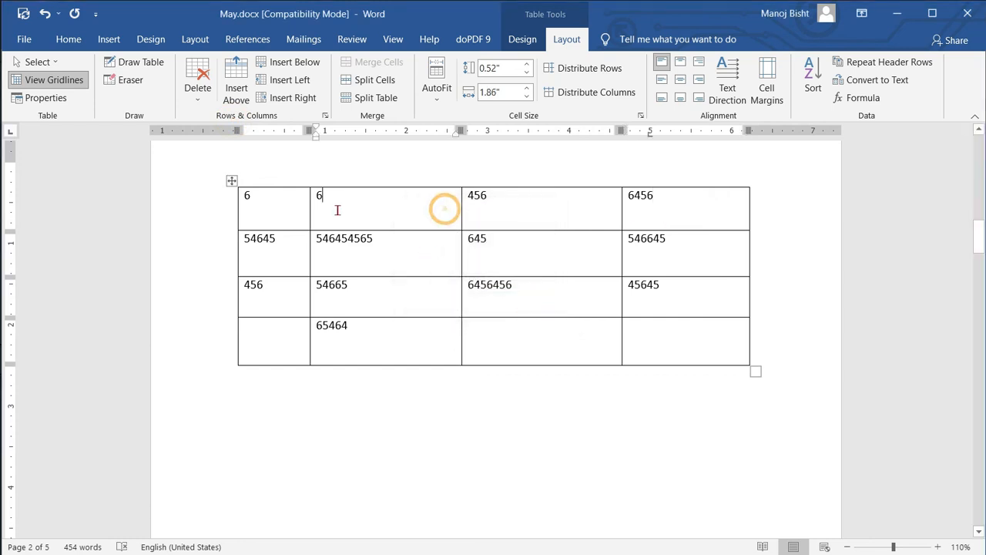
{"action": "left_click", "coordinate": [198, 83]}
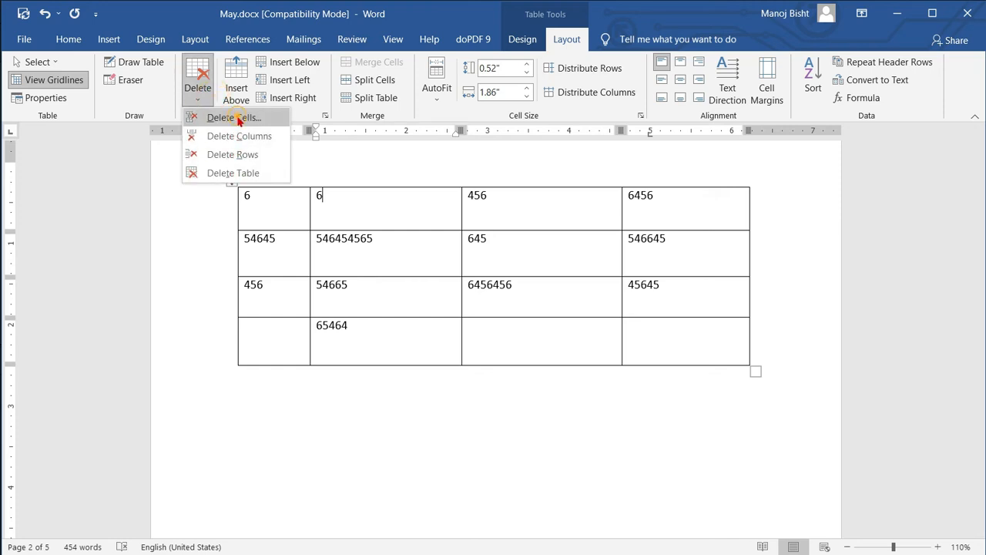
{"action": "left_click", "coordinate": [235, 118]}
{"action": "left_click_drag", "start_coordinate": [460, 210], "coordinate": [593, 156]}
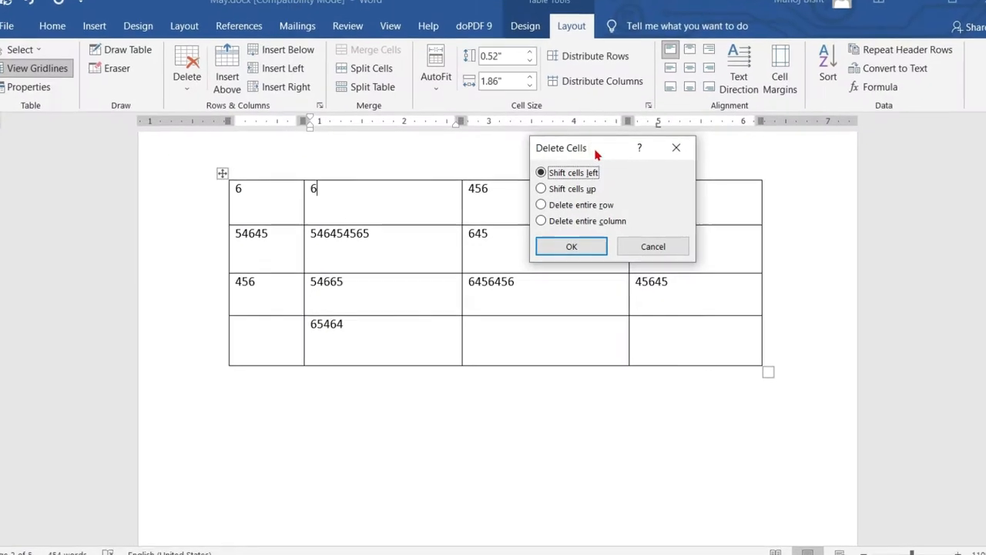
{"action": "left_click_drag", "start_coordinate": [457, 83], "coordinate": [611, 248]}
{"action": "left_click_drag", "start_coordinate": [710, 224], "coordinate": [772, 295]}
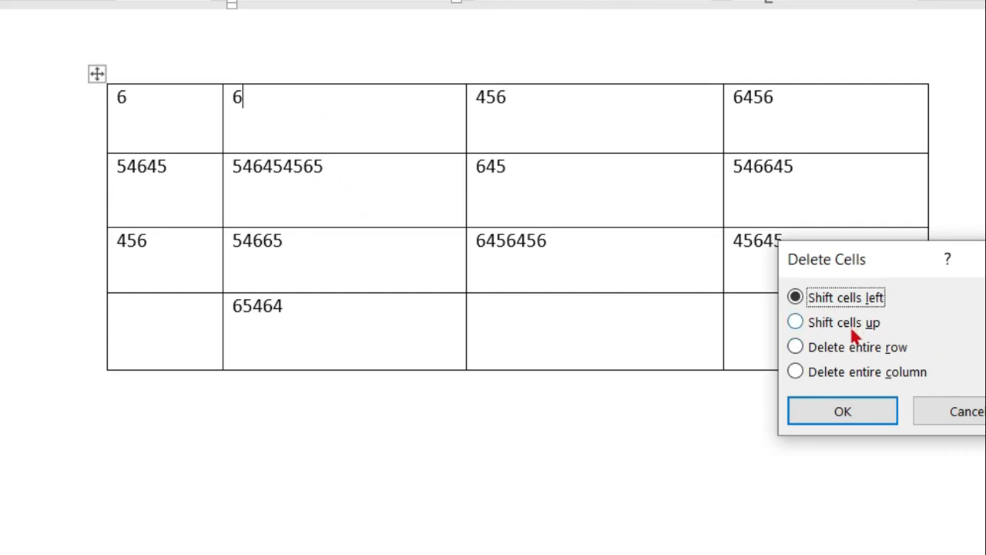
{"action": "left_click", "coordinate": [823, 330]}
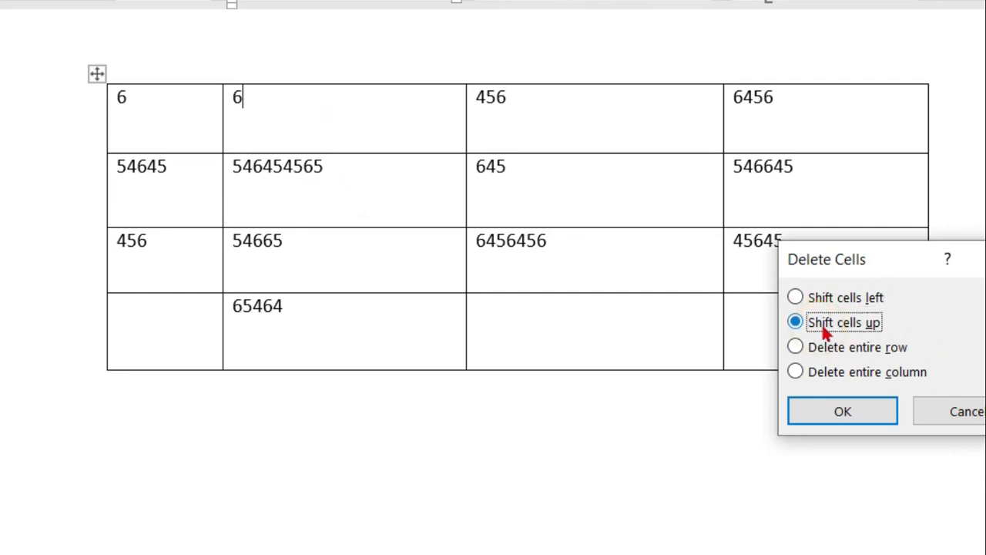
{"action": "left_click", "coordinate": [809, 294]}
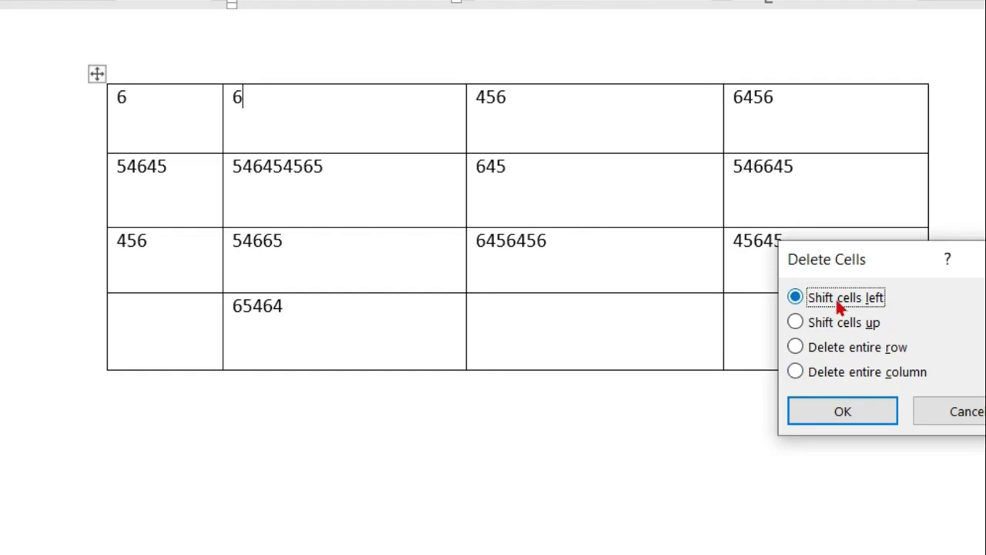
{"action": "left_click", "coordinate": [843, 410]}
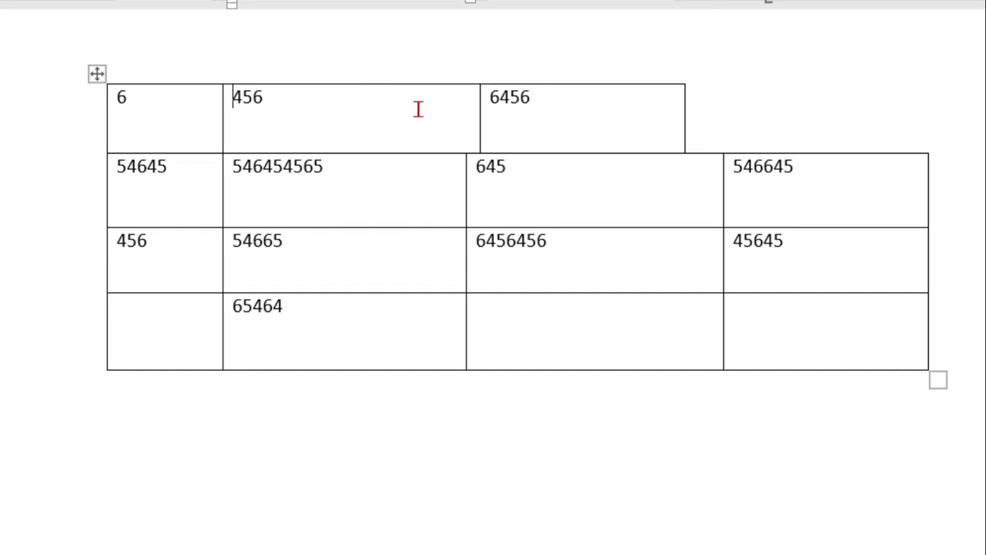
- Align the first row's cell borders with the columns below, and delete the table's second column
{"action": "left_click_drag", "start_coordinate": [479, 133], "coordinate": [466, 134]}
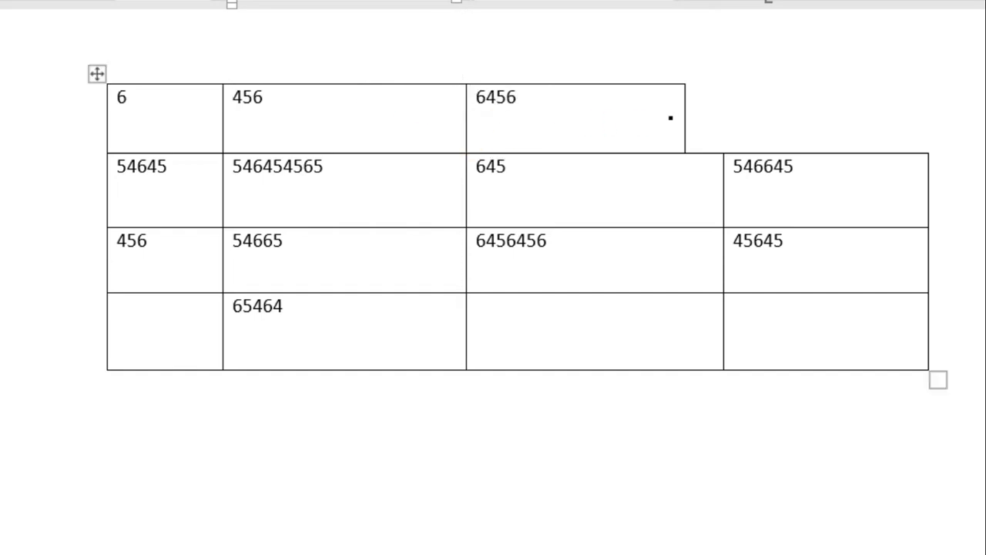
{"action": "left_click_drag", "start_coordinate": [684, 121], "coordinate": [724, 126]}
{"action": "left_click", "coordinate": [99, 68]}
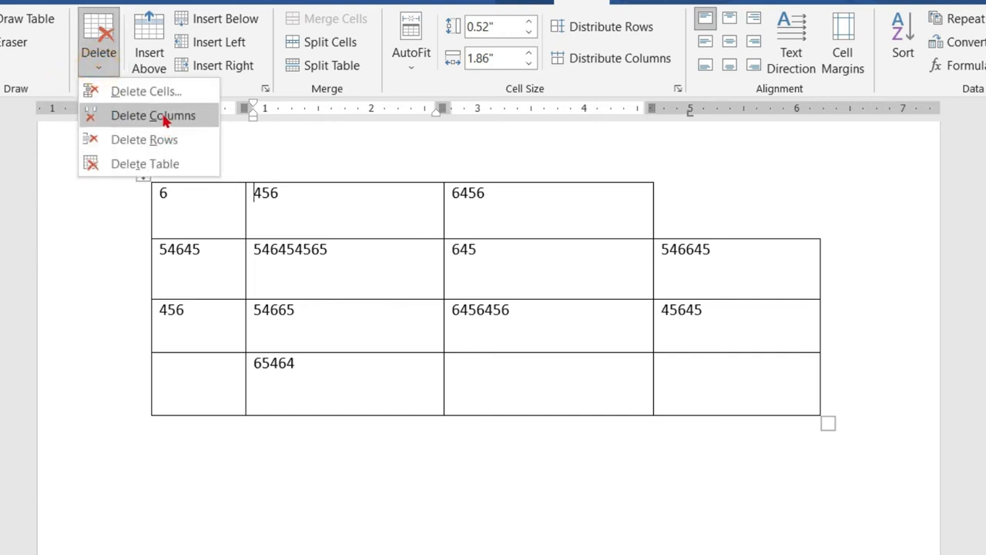
{"action": "left_click", "coordinate": [377, 247]}
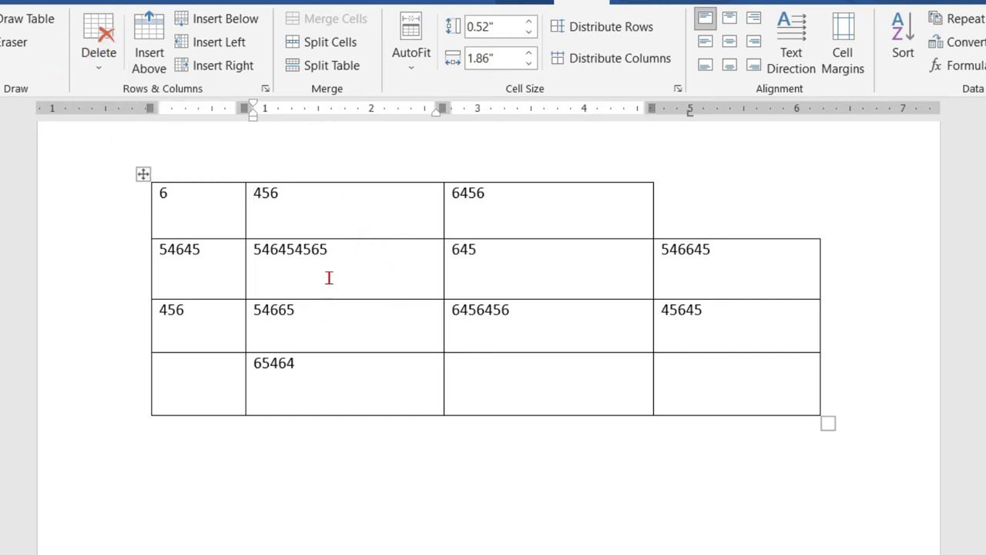
{"action": "left_click", "coordinate": [99, 66]}
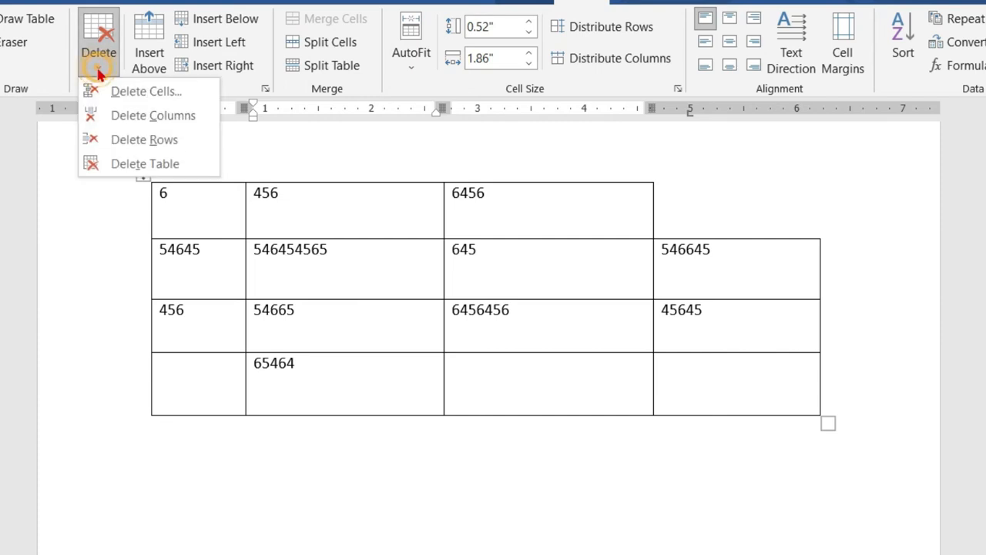
{"action": "left_click", "coordinate": [131, 128]}
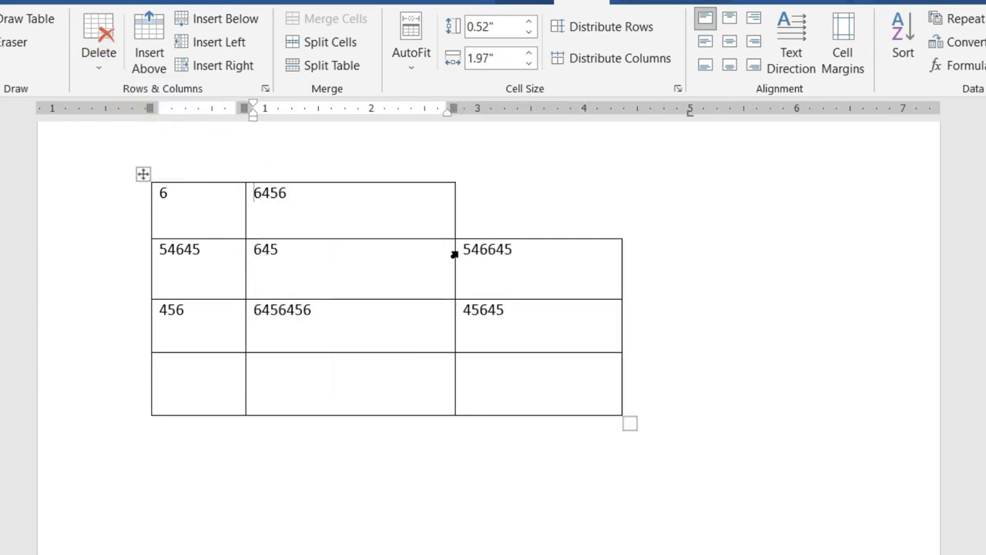
- Delete the first row of the number table, the one containing 6 and 6456
{"action": "left_click", "coordinate": [98, 66]}
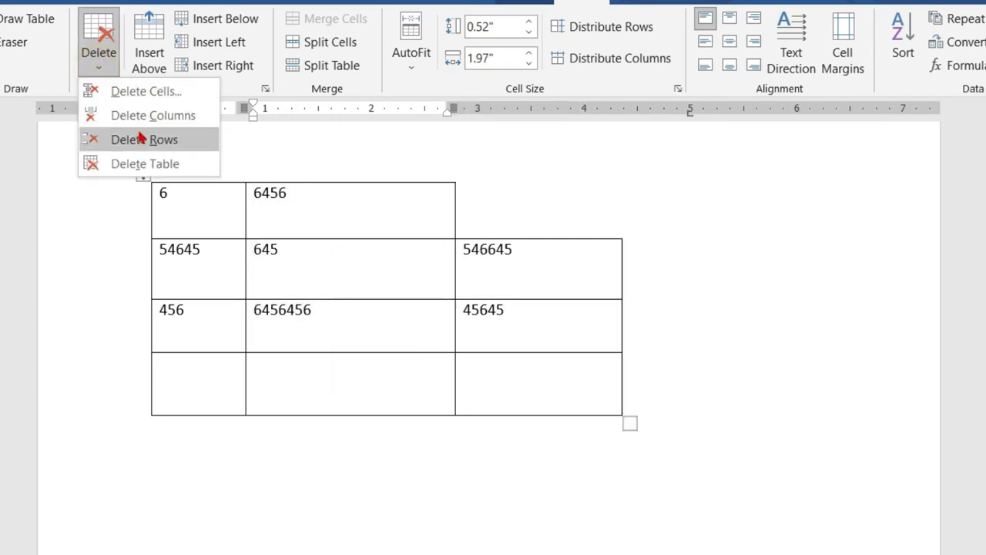
{"action": "left_click", "coordinate": [330, 204]}
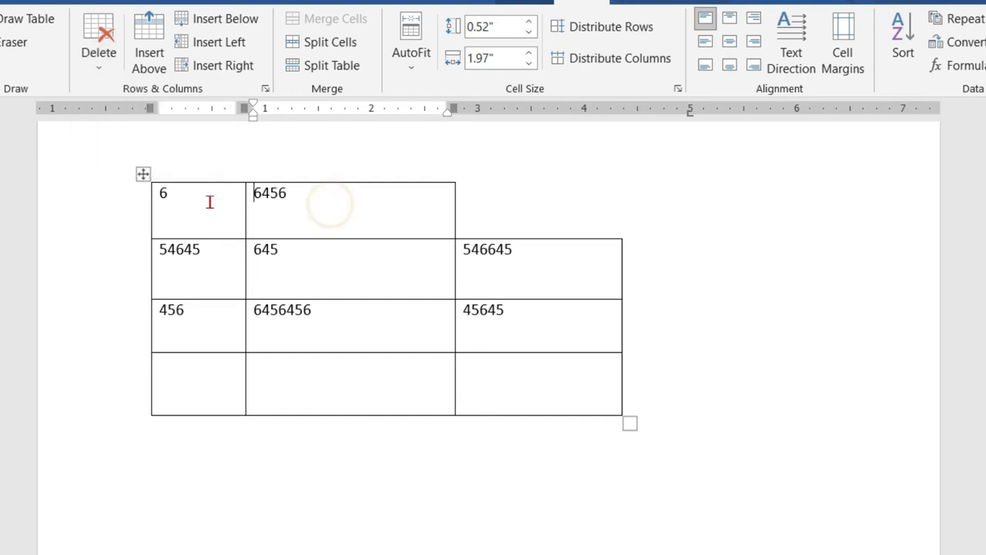
{"action": "left_click", "coordinate": [98, 62]}
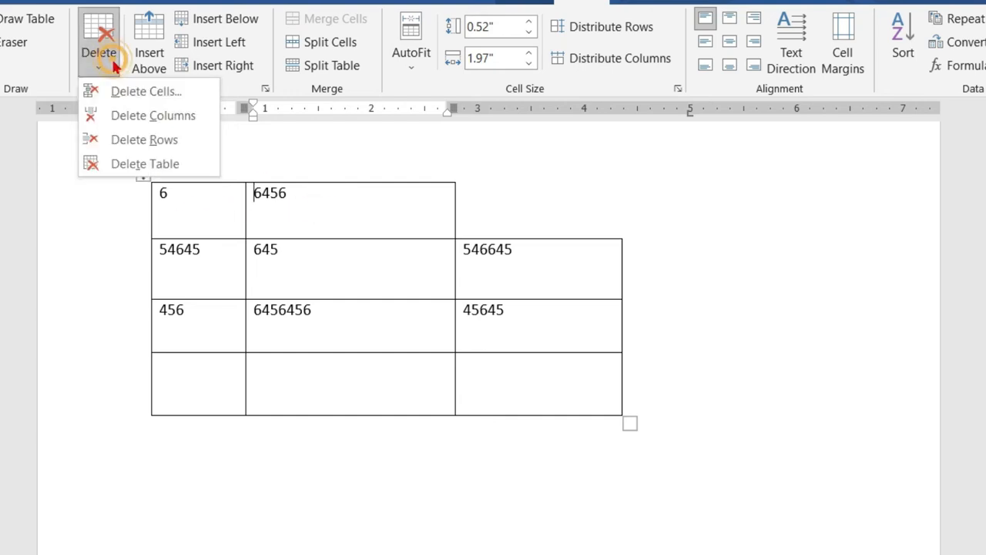
{"action": "left_click", "coordinate": [142, 139]}
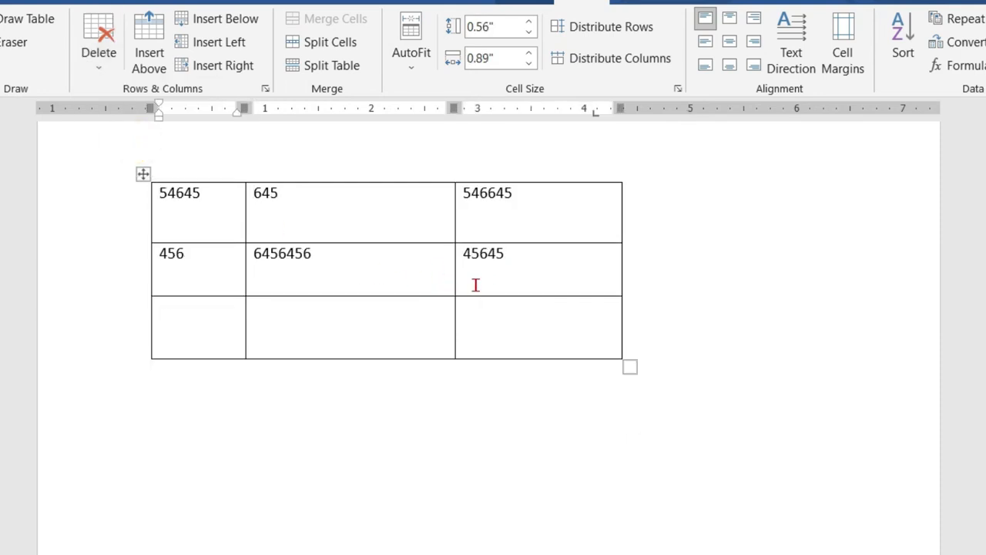
- Delete the fourth to eighth rows of the blank twelve-column table above the number table
{"action": "scroll", "coordinate": [475, 285], "scroll_direction": "up", "scroll_amount": 10}
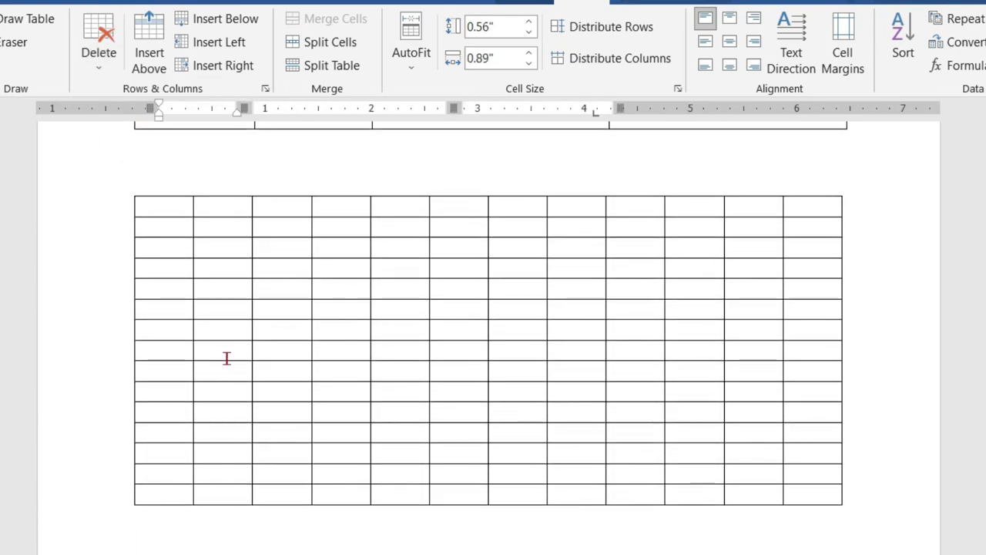
{"action": "left_click_drag", "start_coordinate": [165, 276], "coordinate": [163, 337]}
{"action": "left_click", "coordinate": [219, 344]}
{"action": "left_click_drag", "start_coordinate": [167, 269], "coordinate": [165, 354]}
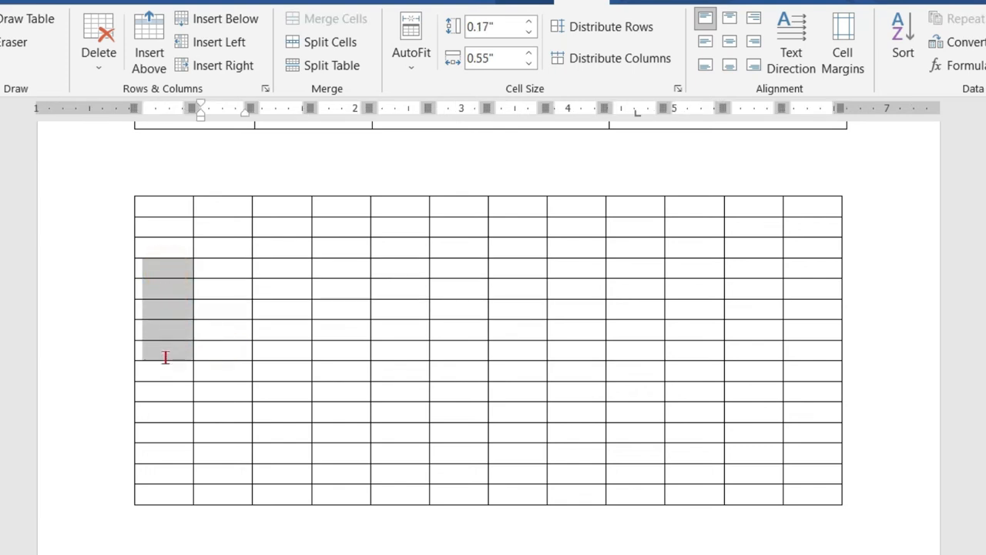
{"action": "left_click_drag", "start_coordinate": [164, 358], "coordinate": [173, 335]}
{"action": "left_click_drag", "start_coordinate": [167, 344], "coordinate": [167, 344]}
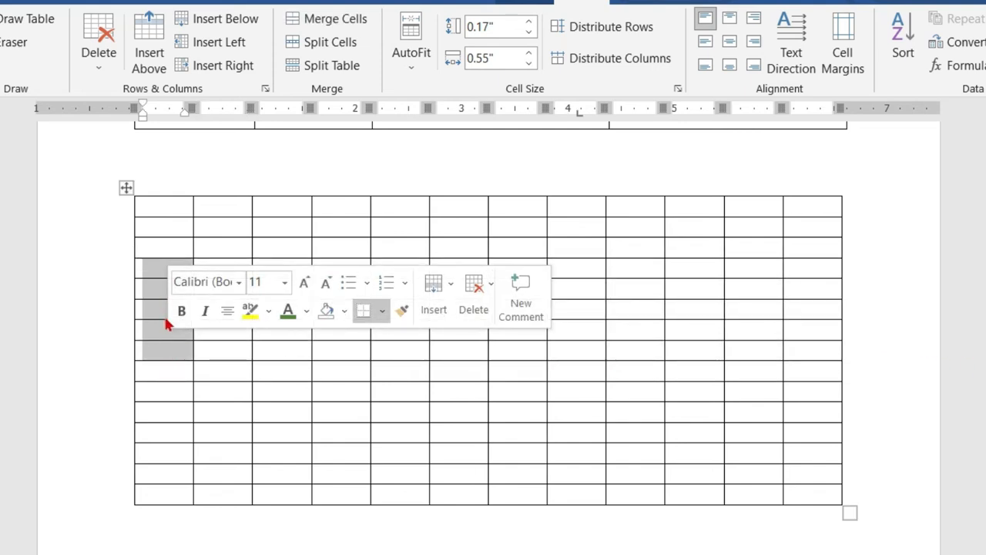
{"action": "left_click", "coordinate": [111, 71]}
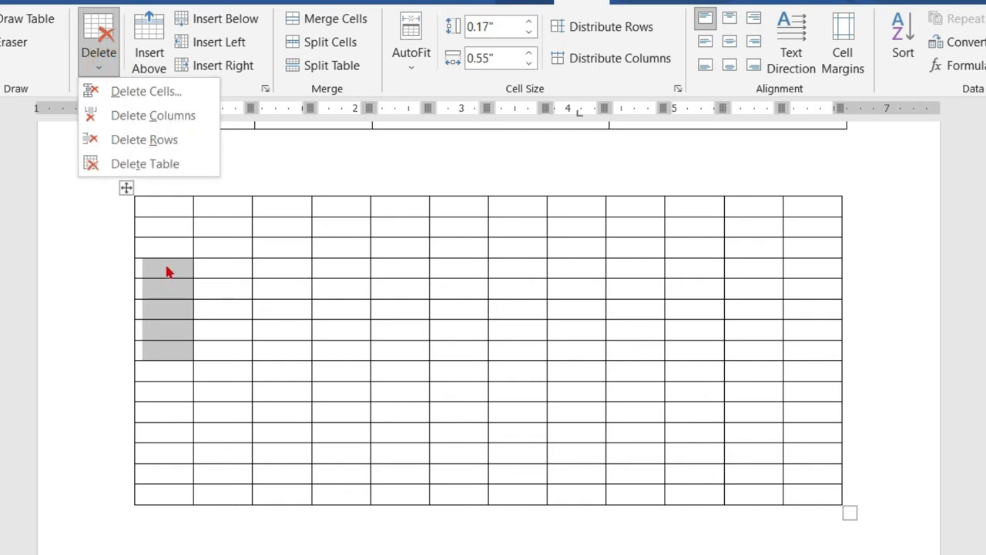
{"action": "left_click", "coordinate": [150, 141]}
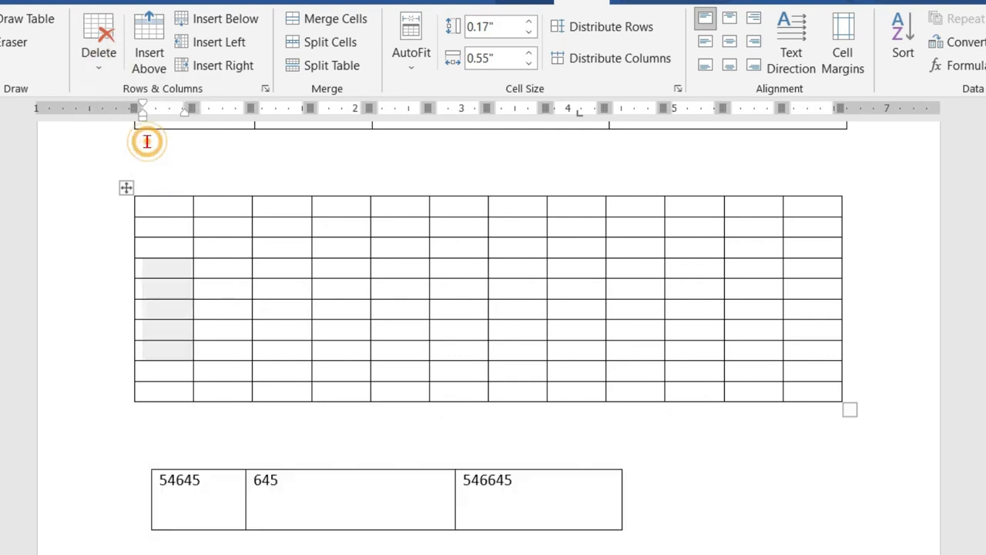
- Delete the entire blank twelve-column table
{"action": "left_click", "coordinate": [103, 76]}
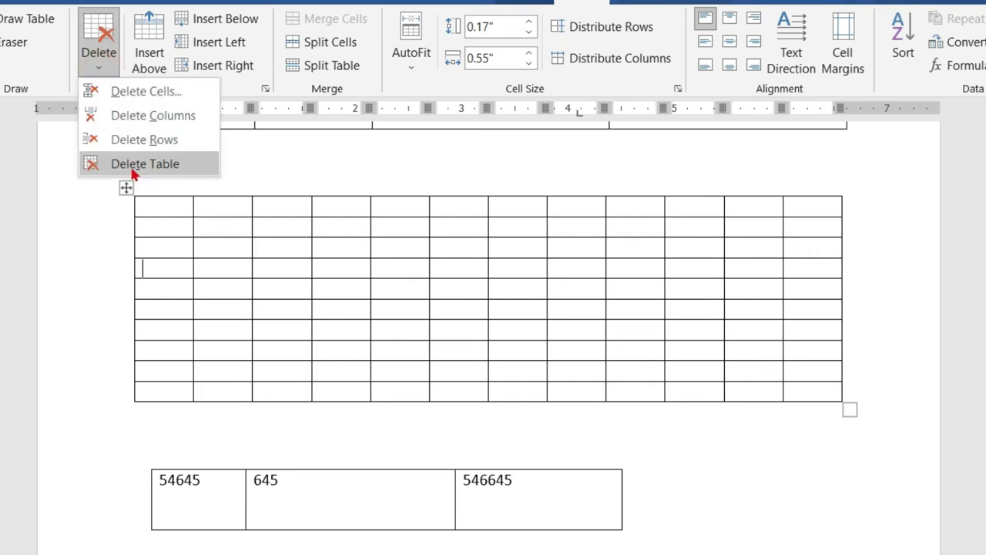
{"action": "left_click", "coordinate": [361, 346]}
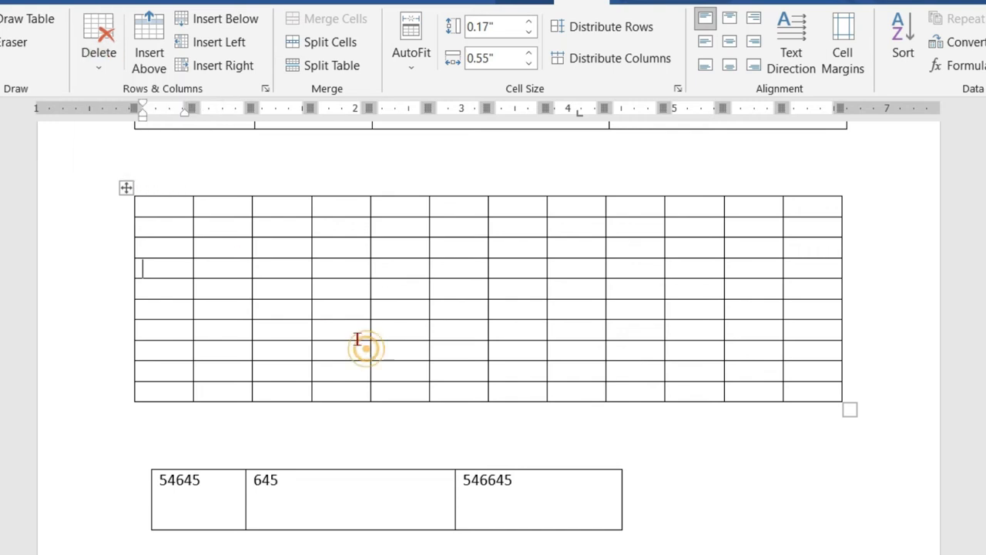
{"action": "left_click", "coordinate": [103, 65]}
{"action": "left_click", "coordinate": [145, 163]}
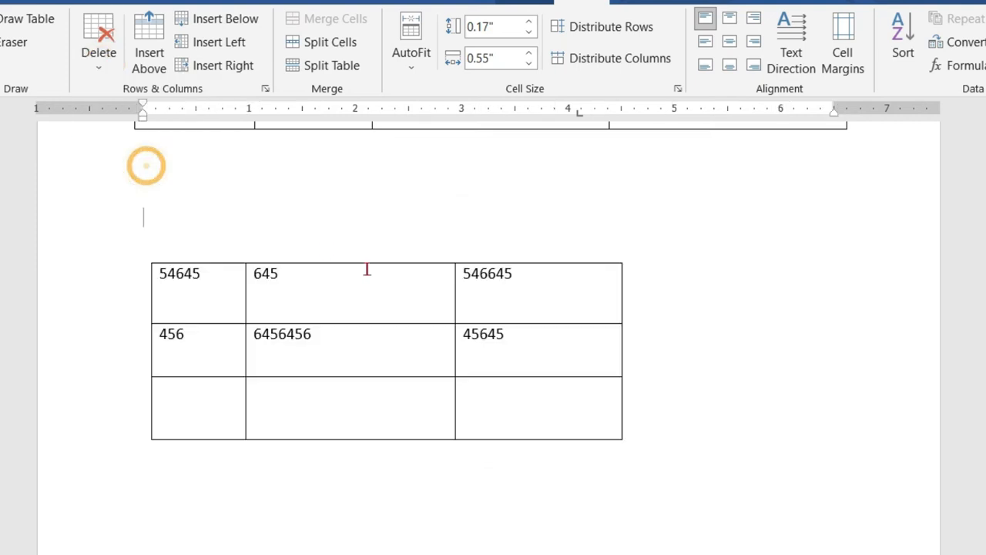
- Delete the entire three-column number table and return the cursor to the empty area below the remaining table
{"action": "scroll", "coordinate": [320, 221], "scroll_direction": "down", "scroll_amount": 3}
{"action": "left_click", "coordinate": [321, 221]}
{"action": "scroll", "coordinate": [327, 231], "scroll_direction": "up", "scroll_amount": 5}
{"action": "left_click", "coordinate": [356, 310]}
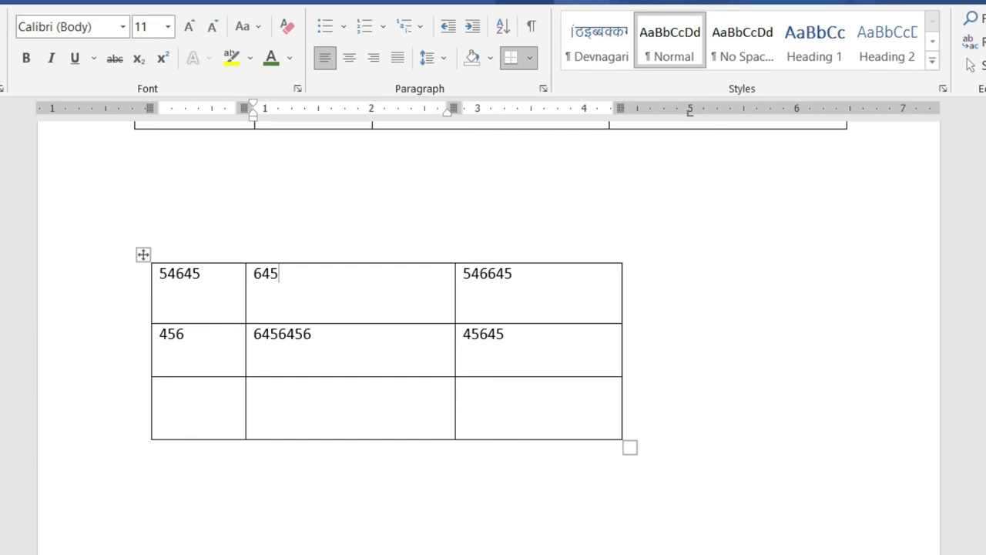
{"action": "left_click", "coordinate": [576, 2]}
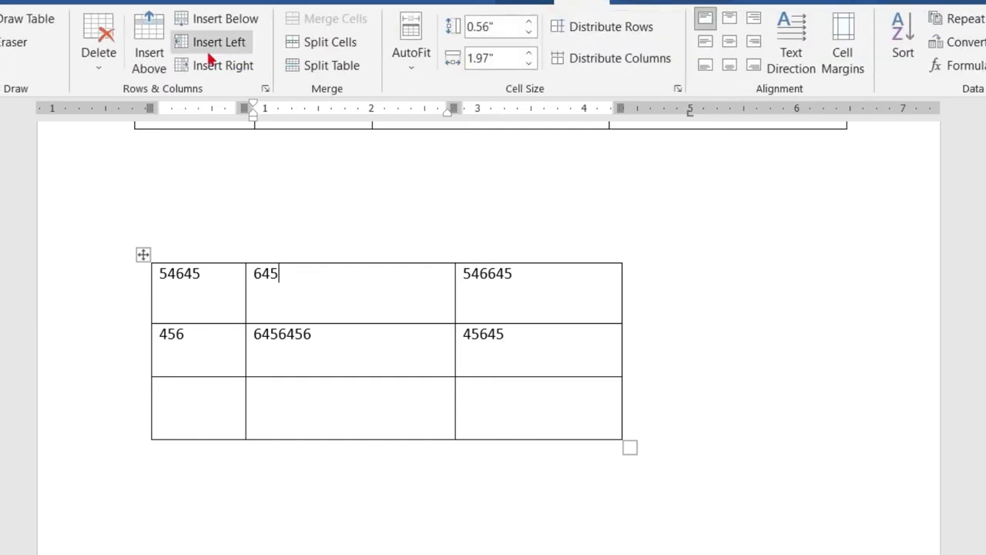
{"action": "left_click", "coordinate": [93, 79]}
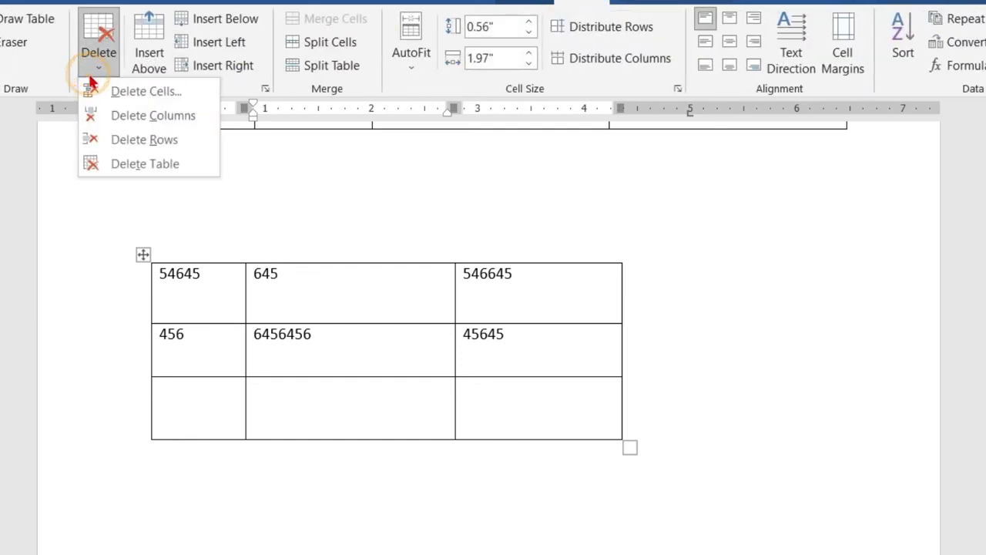
{"action": "left_click", "coordinate": [133, 165]}
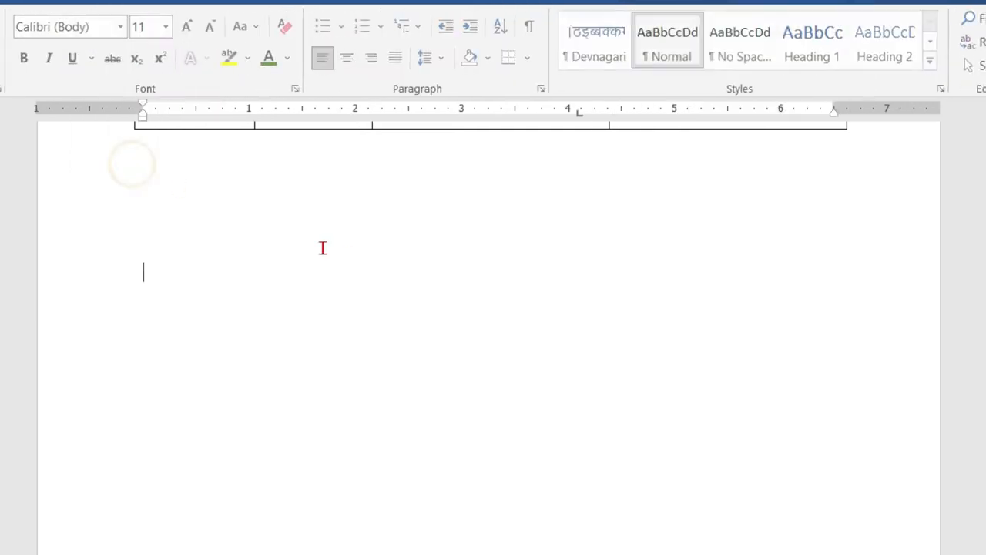
{"action": "left_click", "coordinate": [383, 233]}
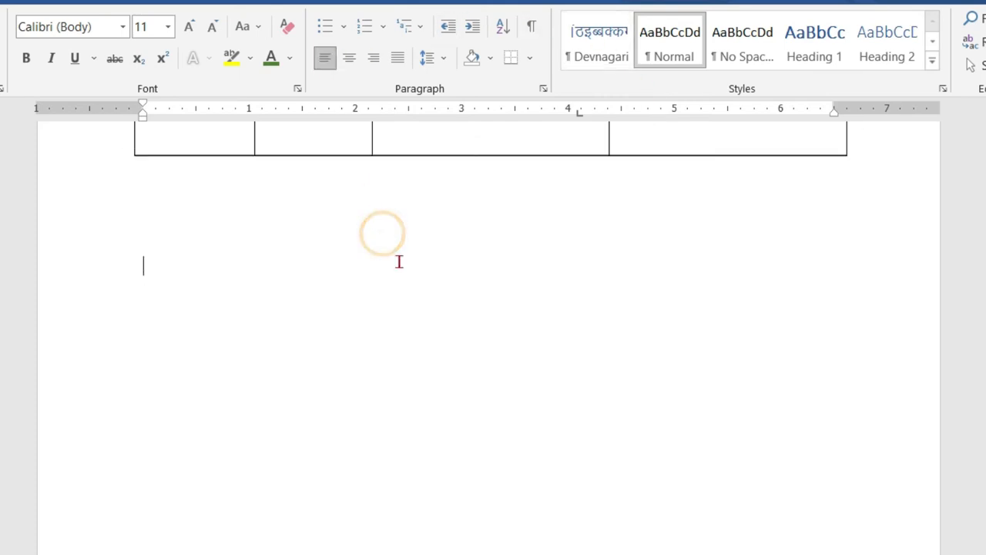
- Look through the document's pages for the City or Town table that has the Point C, Point D and Point E rows
{"action": "key", "text": "ctrl+z"}
{"action": "left_click", "coordinate": [352, 293]}
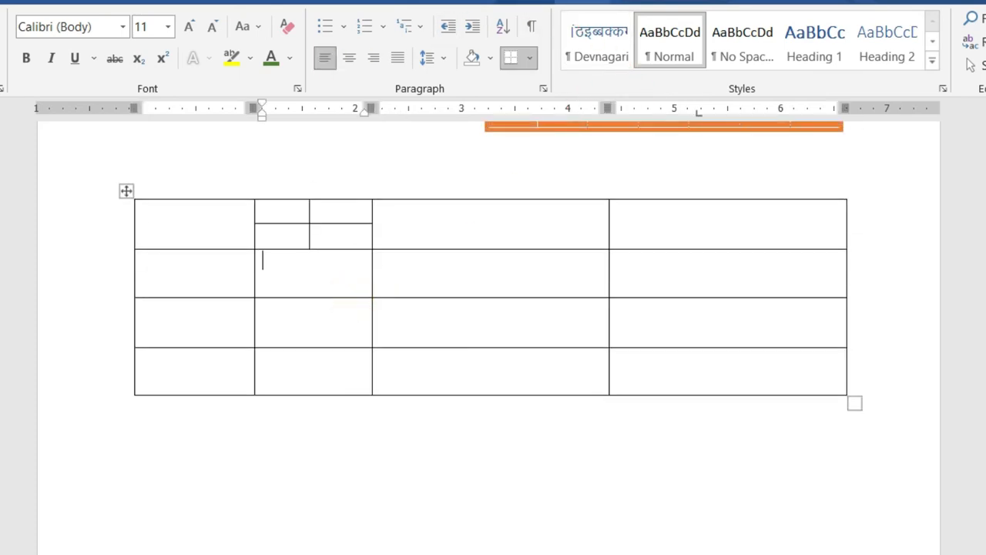
{"action": "left_click", "coordinate": [582, 1]}
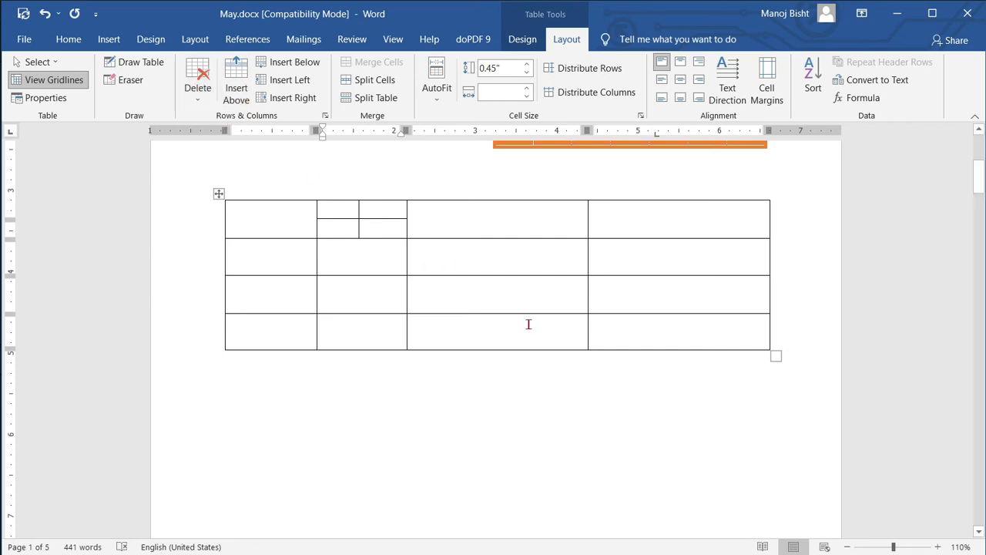
{"action": "scroll", "coordinate": [530, 324], "scroll_direction": "up", "scroll_amount": 6}
{"action": "scroll", "coordinate": [532, 324], "scroll_direction": "down", "scroll_amount": 6}
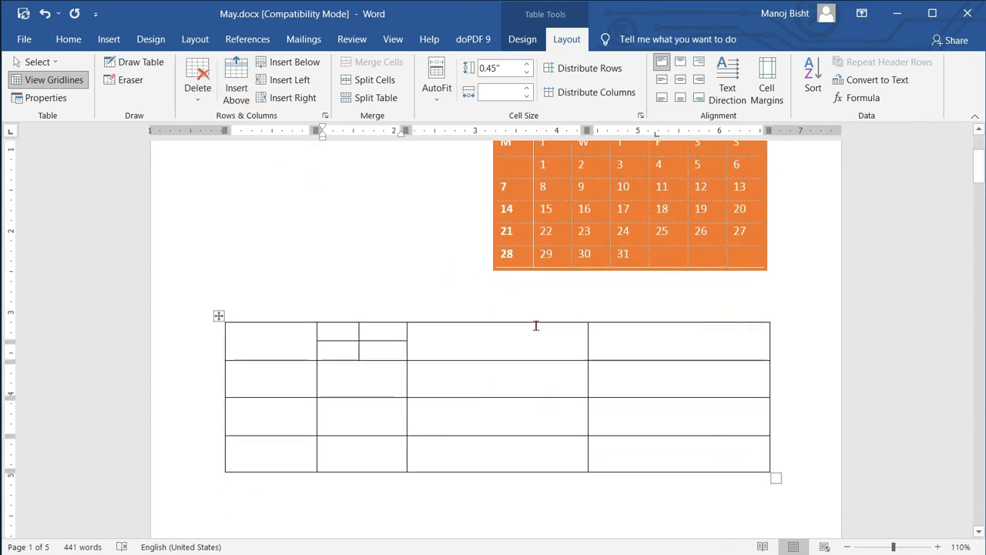
{"action": "scroll", "coordinate": [532, 325], "scroll_direction": "down", "scroll_amount": 20}
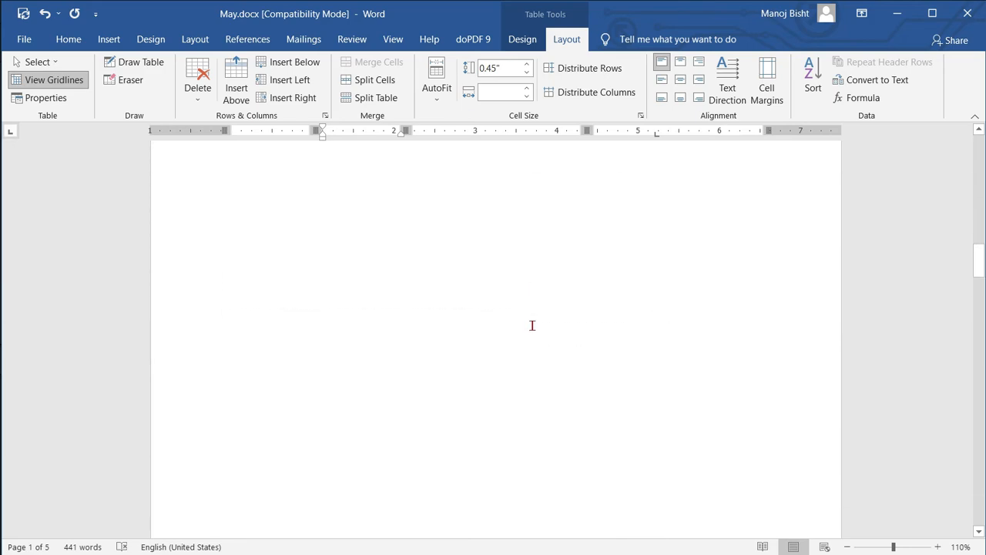
{"action": "scroll", "coordinate": [531, 325], "scroll_direction": "down", "scroll_amount": 18}
{"action": "scroll", "coordinate": [532, 326], "scroll_direction": "up", "scroll_amount": 8}
{"action": "left_click", "coordinate": [414, 275]}
{"action": "scroll", "coordinate": [485, 278], "scroll_direction": "down", "scroll_amount": 14}
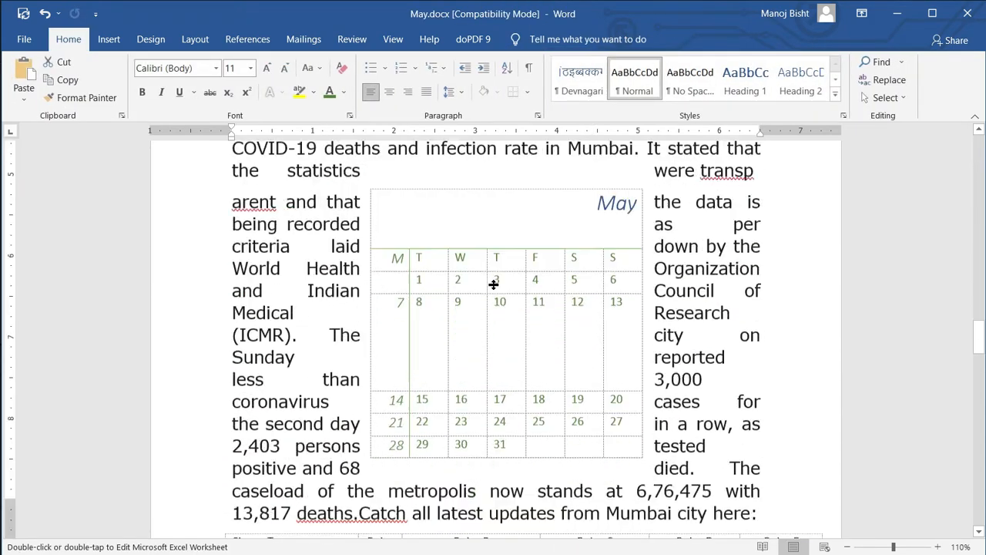
{"action": "scroll", "coordinate": [495, 287], "scroll_direction": "down", "scroll_amount": 7}
- Insert two blank rows above the Point D row and three blank rows below it in the City or Town table
{"action": "left_click", "coordinate": [406, 295]}
{"action": "left_click", "coordinate": [253, 298]}
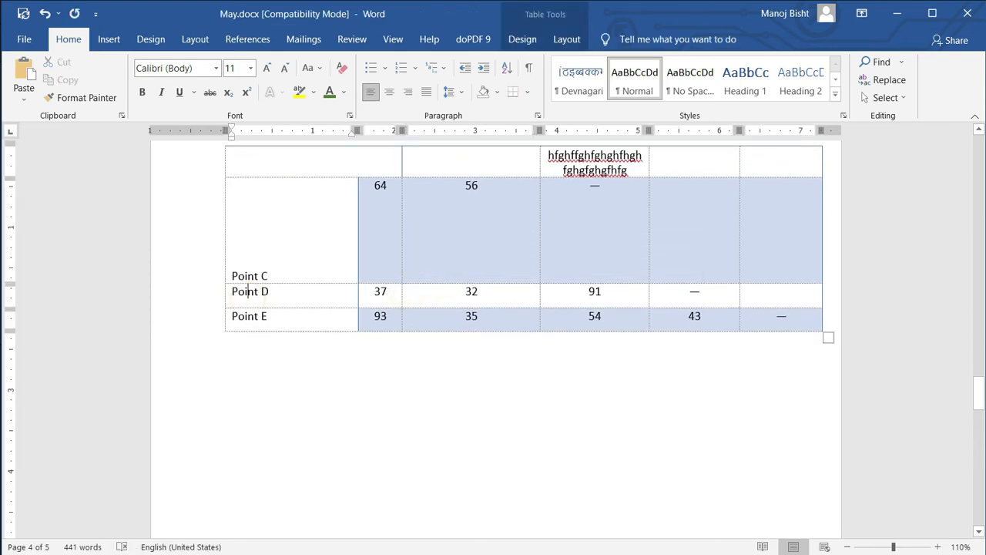
{"action": "left_click", "coordinate": [327, 296]}
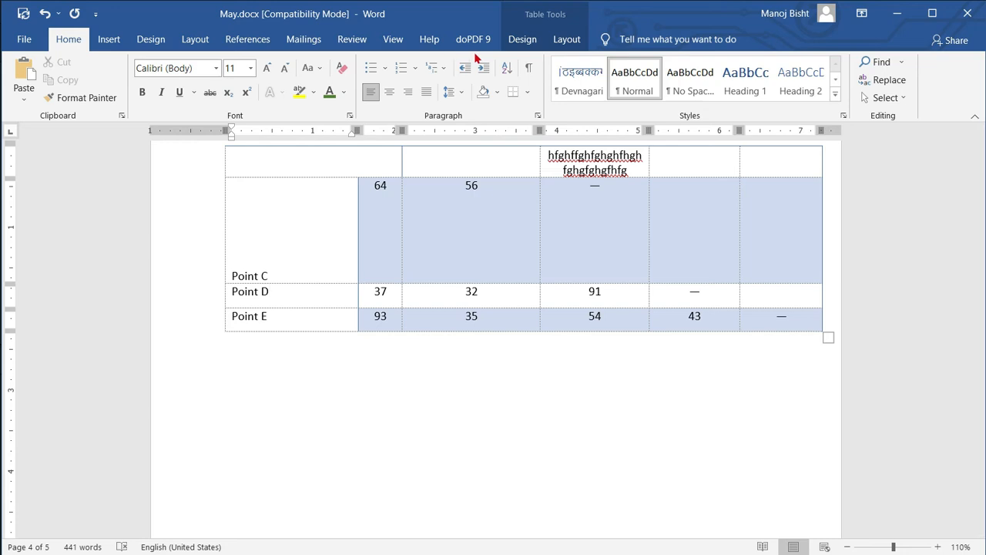
{"action": "left_click", "coordinate": [566, 39]}
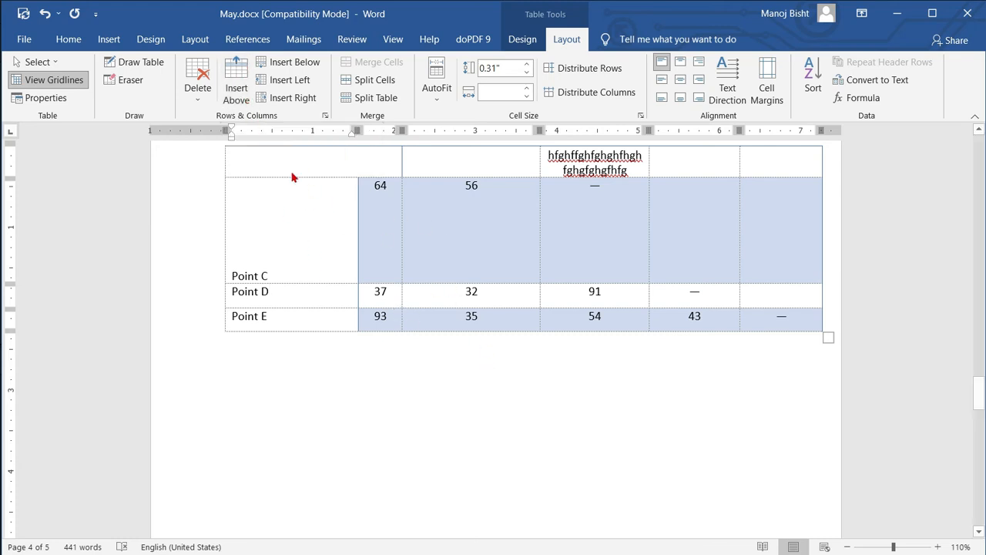
{"action": "left_click", "coordinate": [240, 95]}
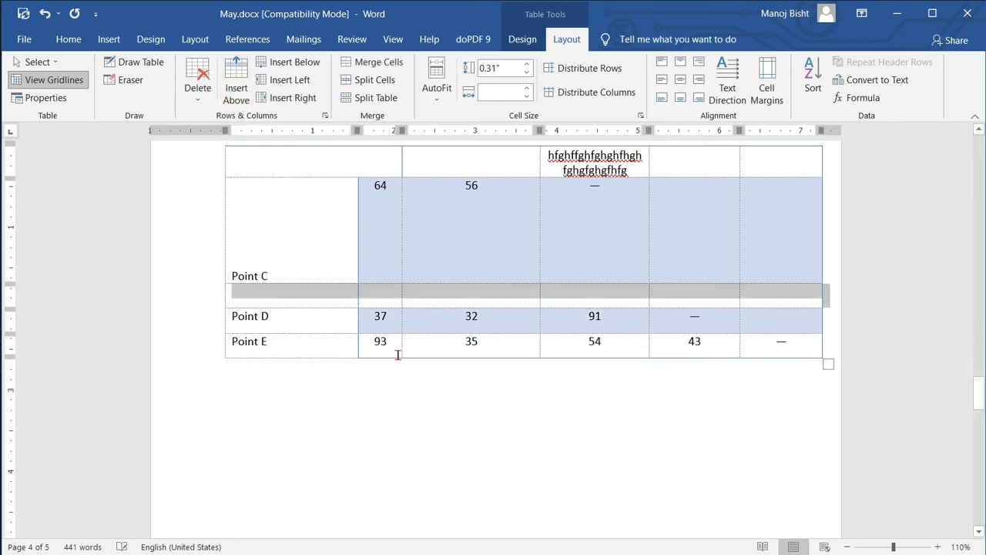
{"action": "left_click", "coordinate": [343, 320]}
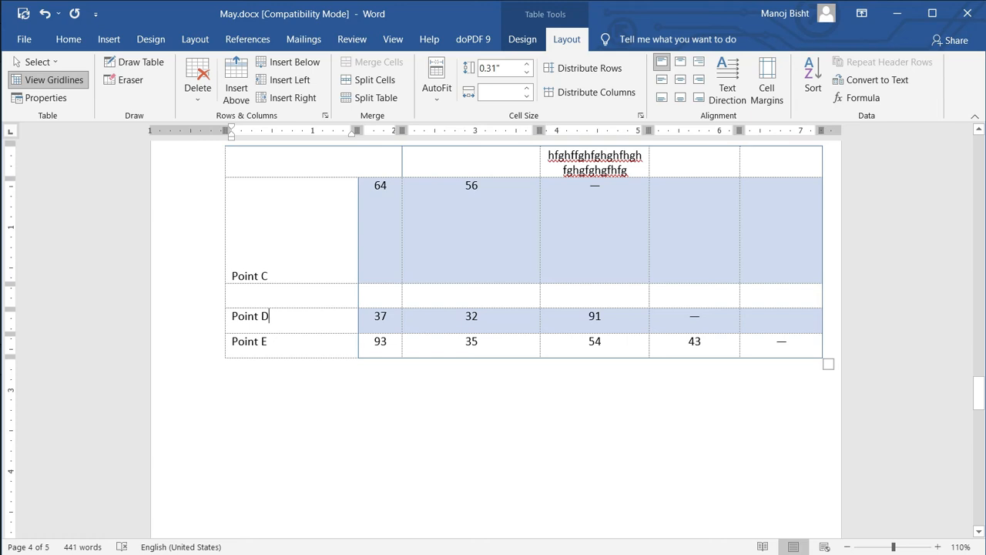
{"action": "left_click", "coordinate": [304, 320]}
{"action": "left_click", "coordinate": [236, 100]}
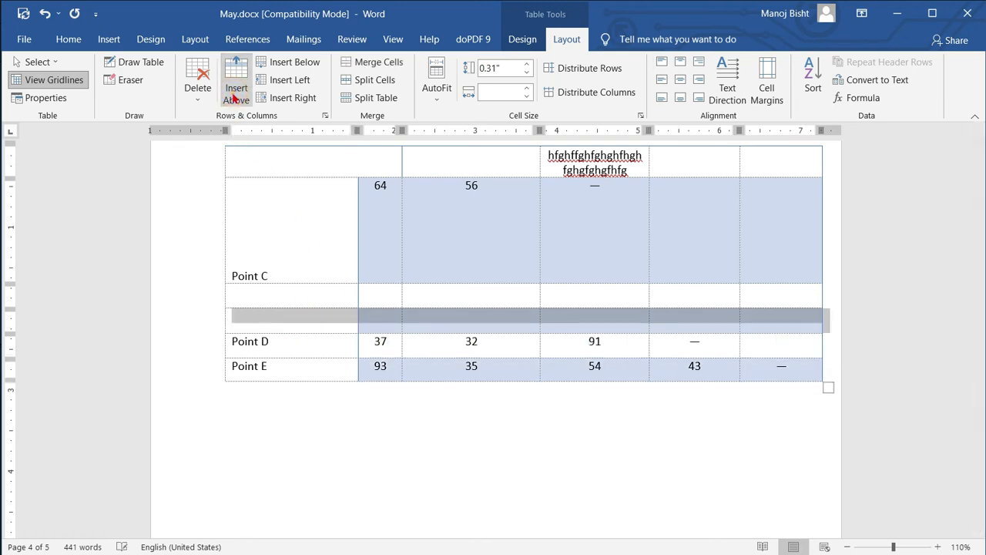
{"action": "left_click", "coordinate": [304, 346]}
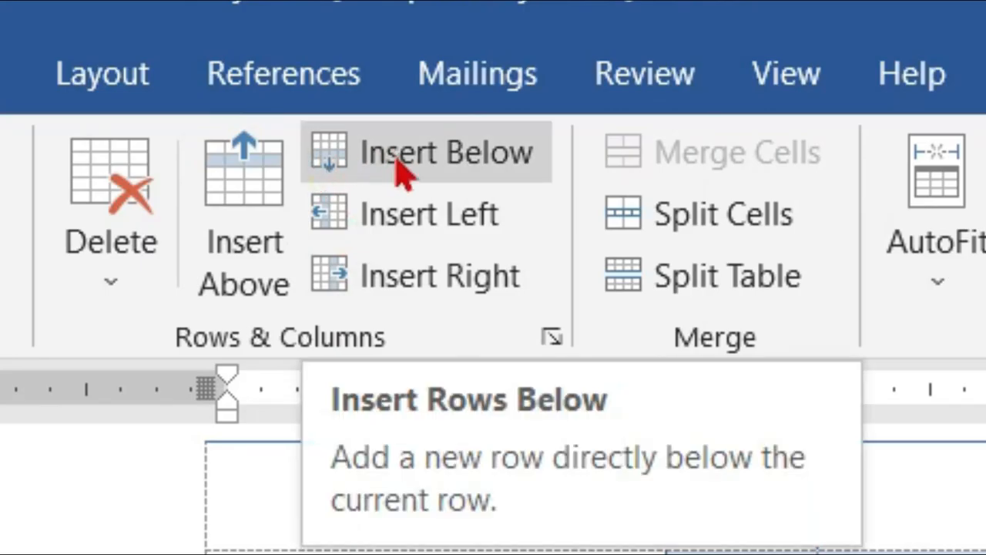
{"action": "left_click", "coordinate": [410, 168]}
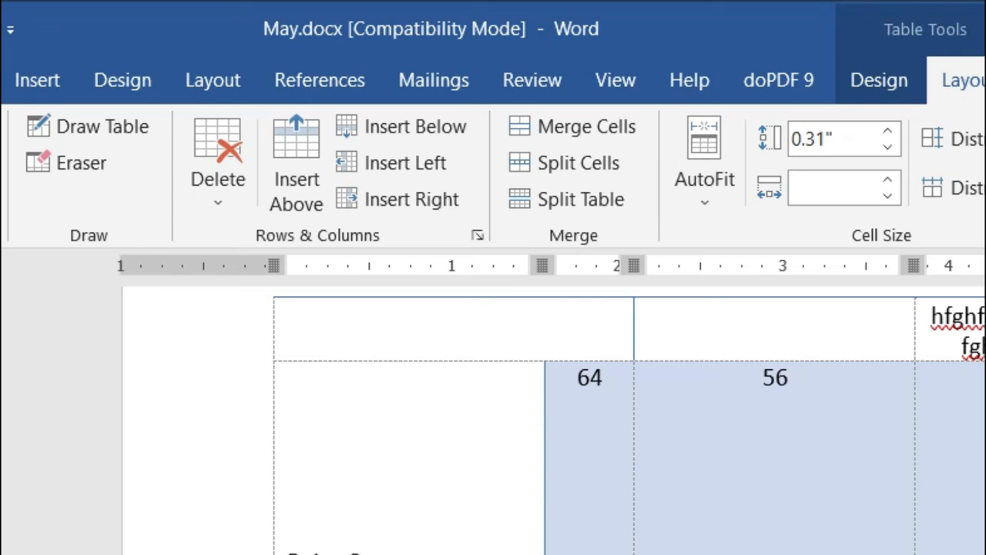
- Insert a blank column on each side of the column containing 32, and undo both column insertions
{"action": "left_click", "coordinate": [409, 179]}
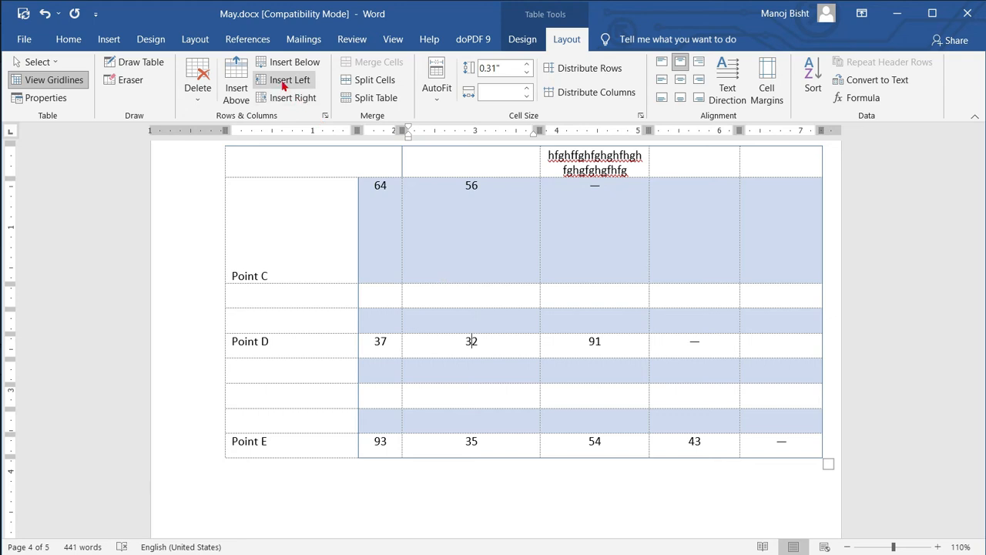
{"action": "left_click", "coordinate": [284, 82]}
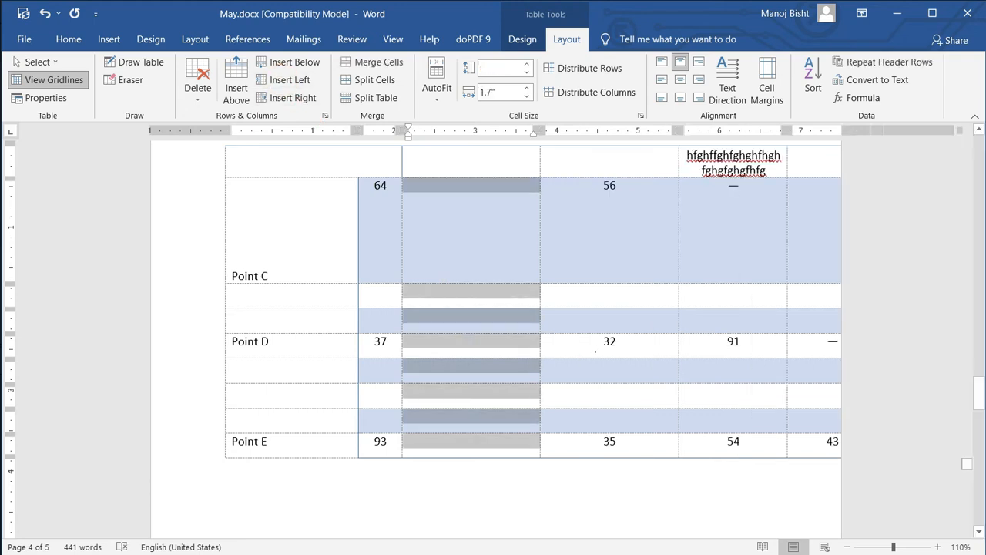
{"action": "left_click", "coordinate": [599, 347]}
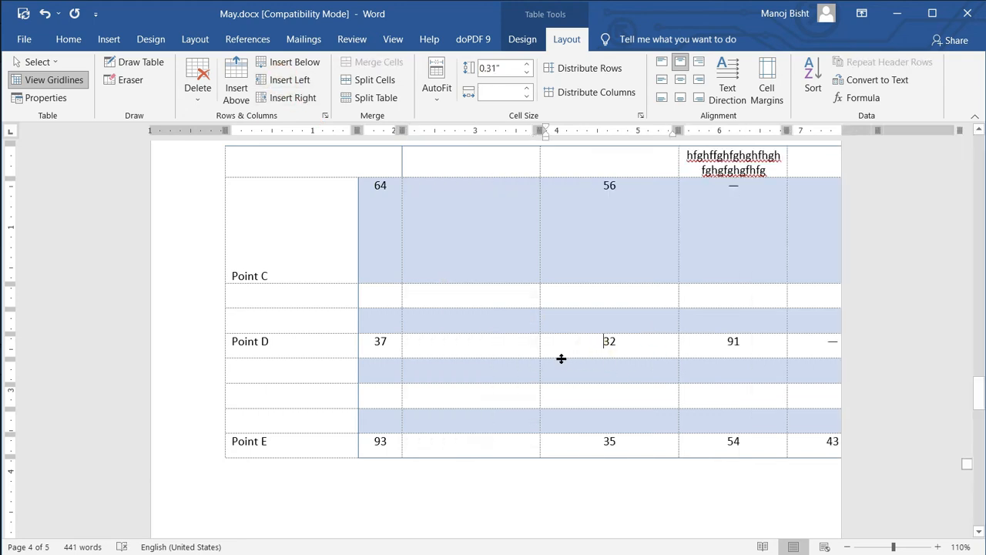
{"action": "left_click", "coordinate": [293, 97]}
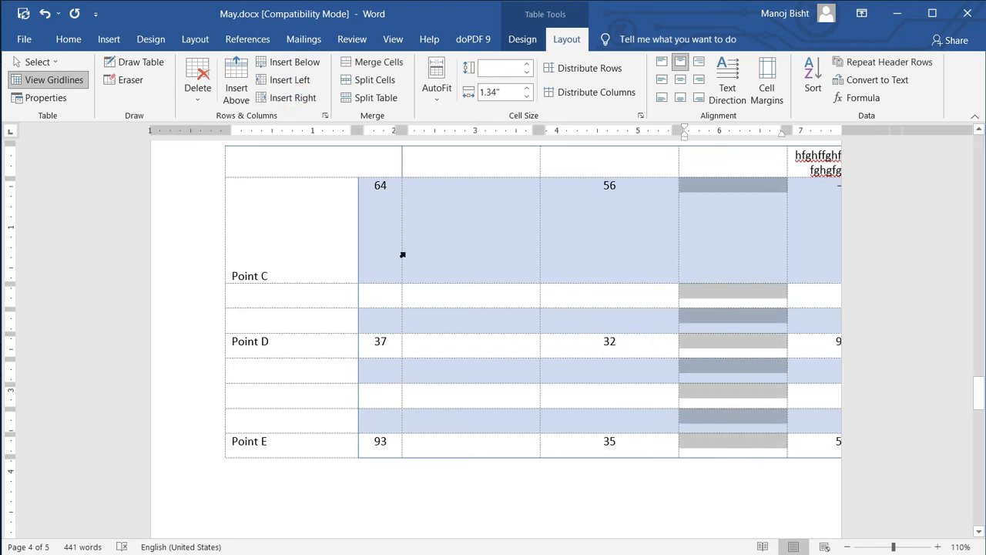
{"action": "key", "text": "BackSpace"}
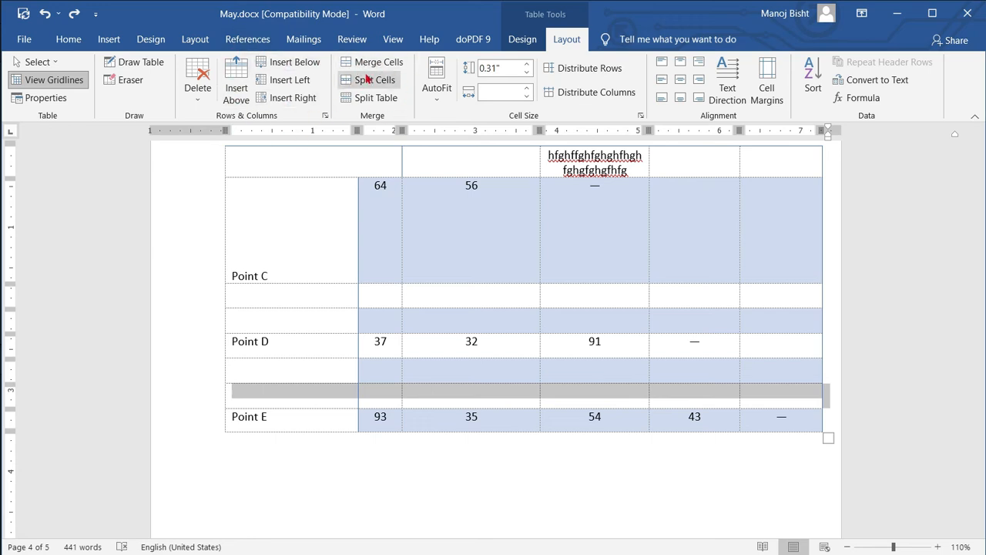
- Look through the neighbouring pages for the May calendar table embedded in the article text
{"action": "scroll", "coordinate": [458, 238], "scroll_direction": "up", "scroll_amount": 8}
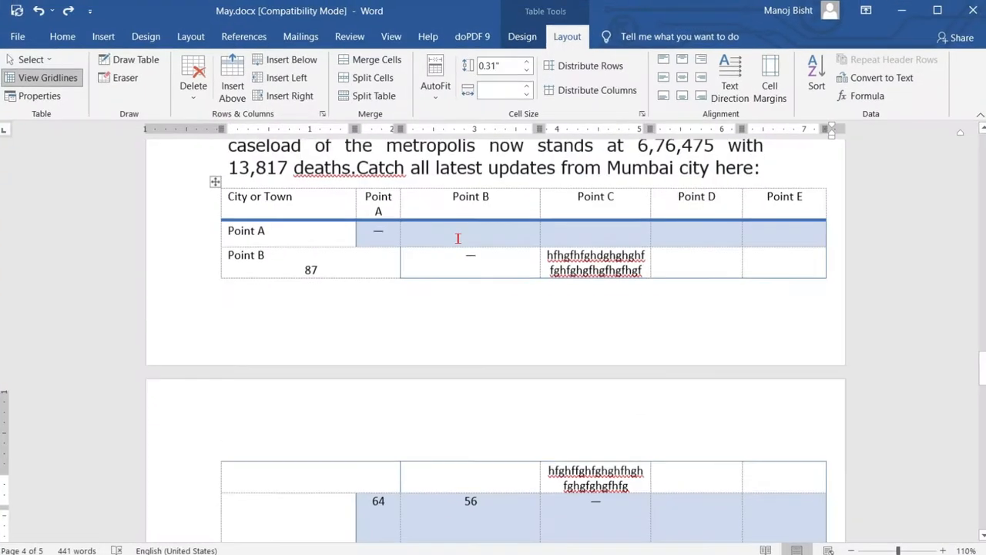
{"action": "scroll", "coordinate": [458, 238], "scroll_direction": "up", "scroll_amount": 3}
{"action": "scroll", "coordinate": [458, 238], "scroll_direction": "down", "scroll_amount": 10}
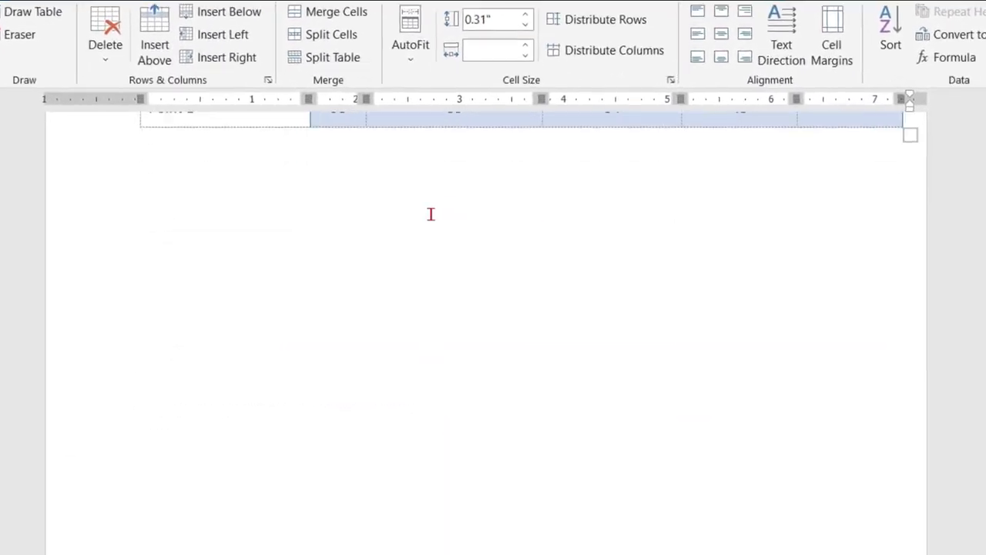
{"action": "scroll", "coordinate": [431, 214], "scroll_direction": "down", "scroll_amount": 15}
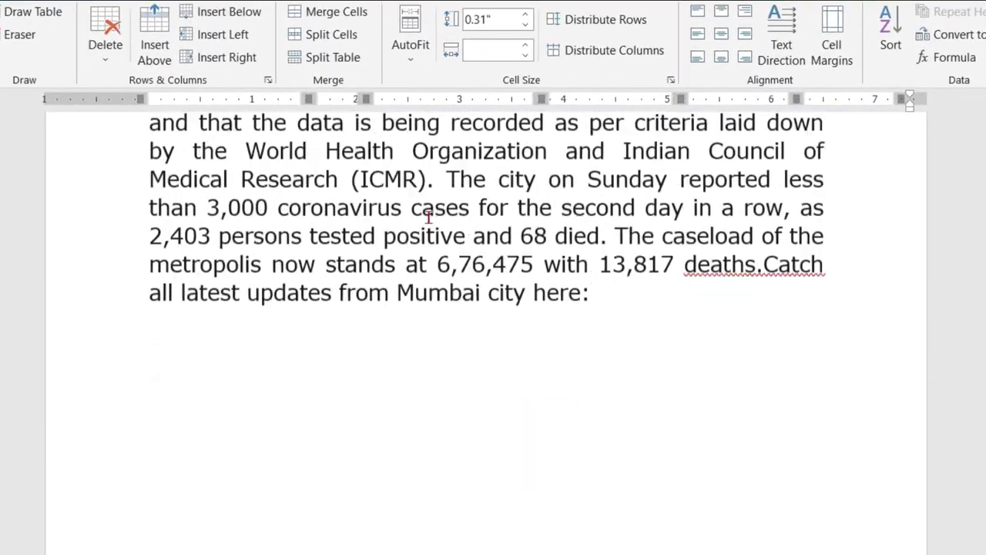
{"action": "scroll", "coordinate": [426, 219], "scroll_direction": "up", "scroll_amount": 12}
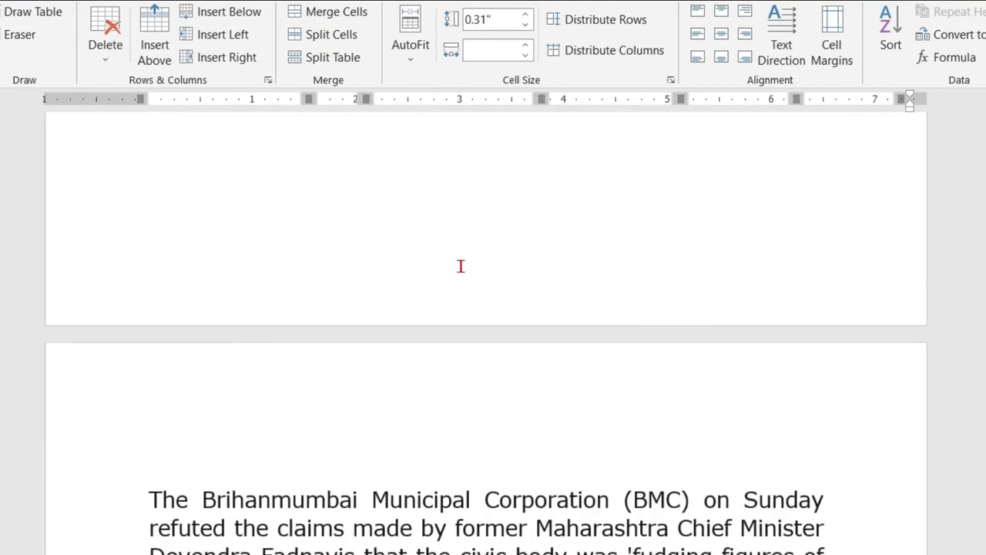
{"action": "scroll", "coordinate": [459, 269], "scroll_direction": "up", "scroll_amount": 15}
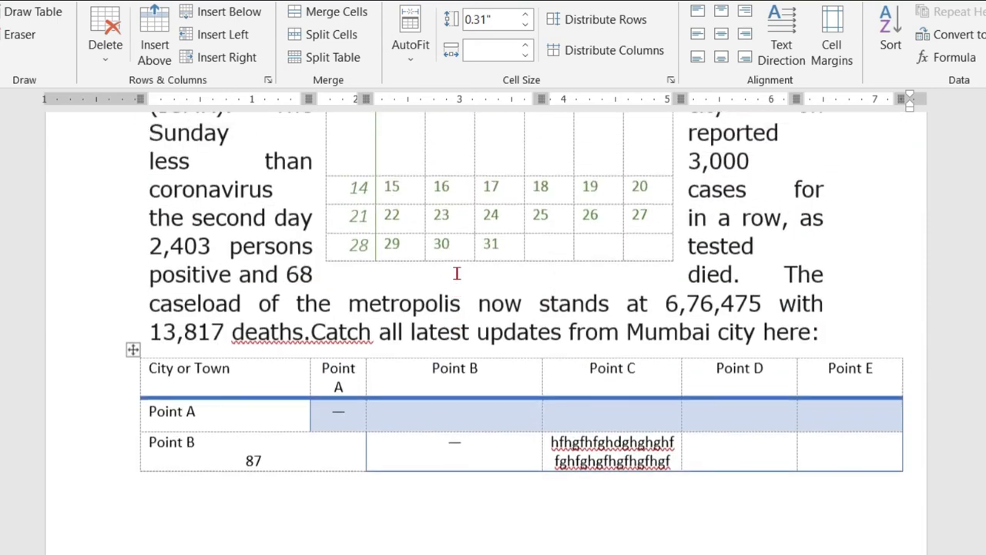
{"action": "scroll", "coordinate": [457, 271], "scroll_direction": "down", "scroll_amount": 5}
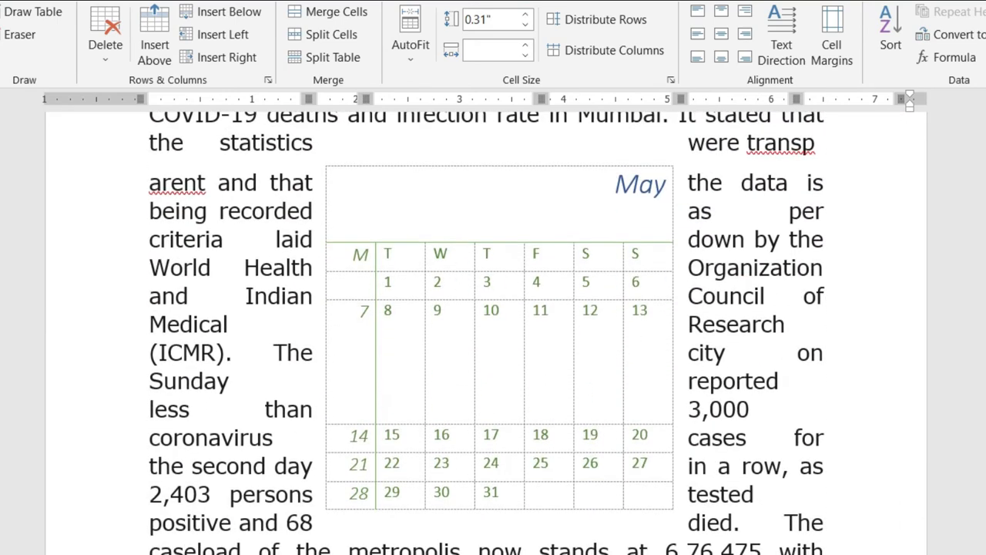
{"action": "scroll", "coordinate": [502, 227], "scroll_direction": "down", "scroll_amount": 3}
{"action": "scroll", "coordinate": [514, 180], "scroll_direction": "up", "scroll_amount": 3}
- Examine the wide title cell of the May calendar by selecting the word May
{"action": "left_click", "coordinate": [616, 184]}
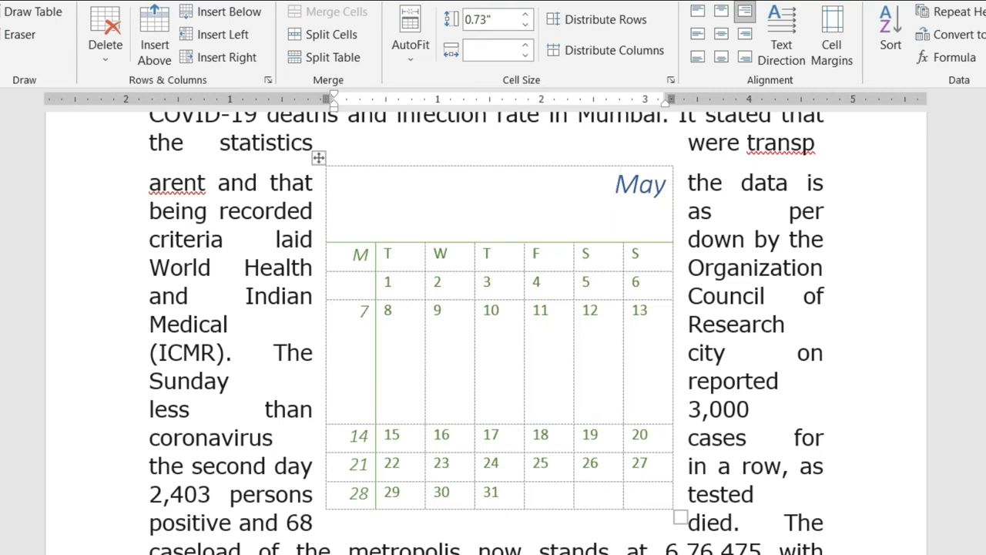
{"action": "left_click_drag", "start_coordinate": [616, 183], "coordinate": [667, 186]}
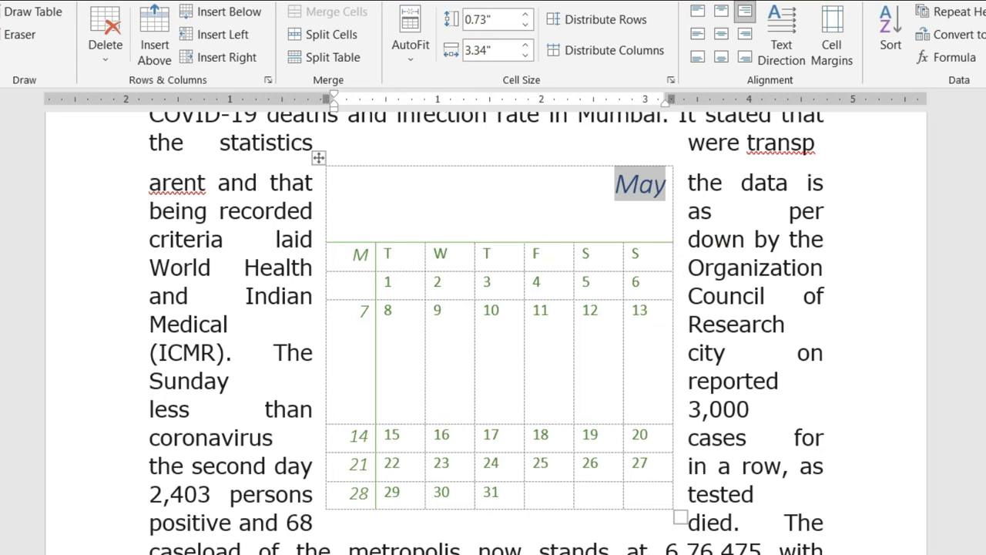
{"action": "left_click", "coordinate": [410, 309]}
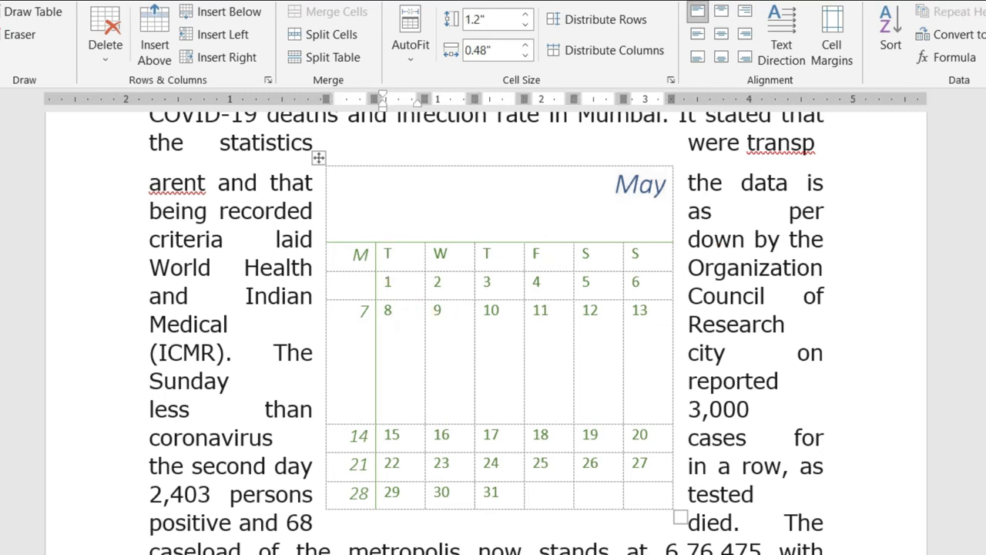
- Clear the M, T and W labels from the first three weekday header cells of the May calendar
{"action": "left_click_drag", "start_coordinate": [359, 255], "coordinate": [451, 255]}
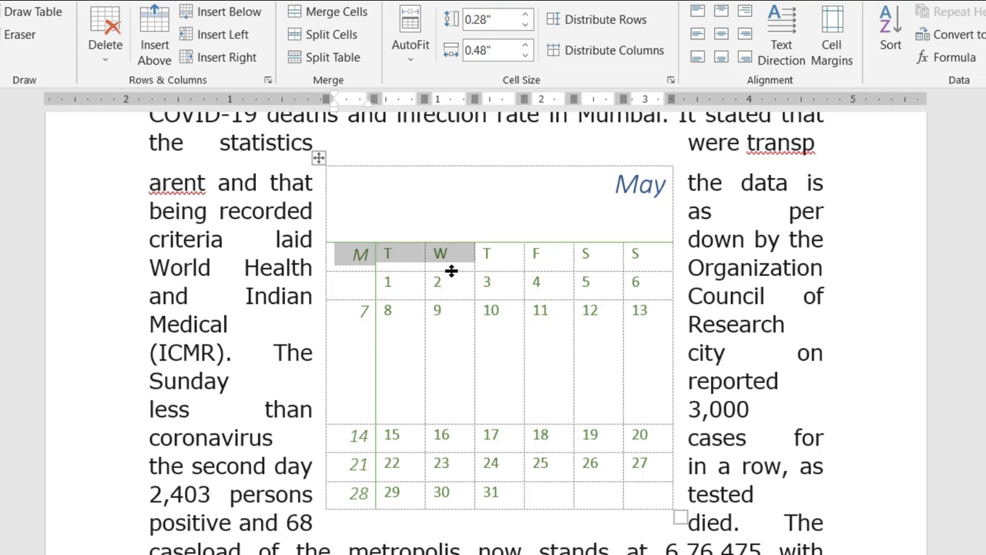
{"action": "key", "text": "BackSpace"}
{"action": "left_click_drag", "start_coordinate": [439, 260], "coordinate": [350, 258]}
{"action": "left_click", "coordinate": [363, 257]}
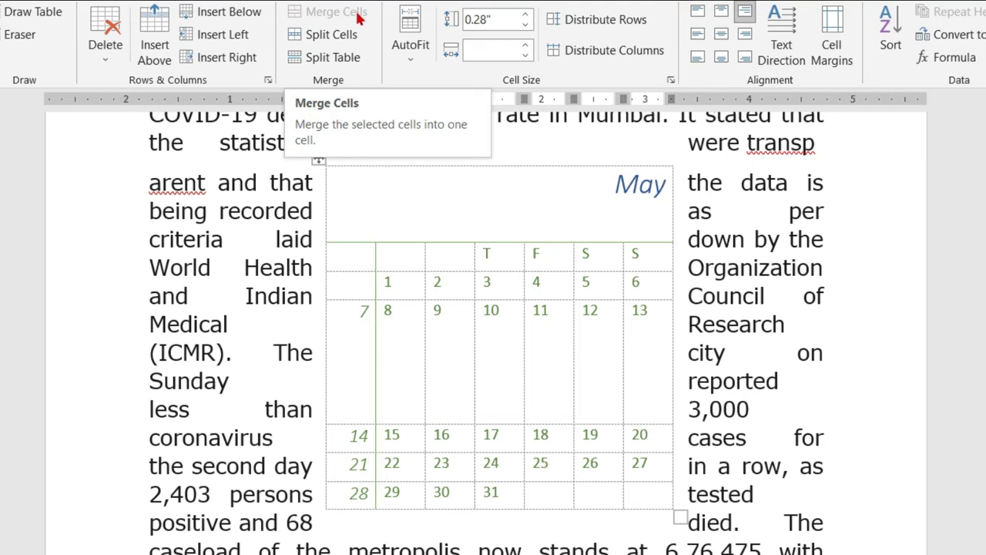
- Merge the three emptied weekday header cells of the May calendar into one cell
{"action": "left_click_drag", "start_coordinate": [370, 254], "coordinate": [401, 254]}
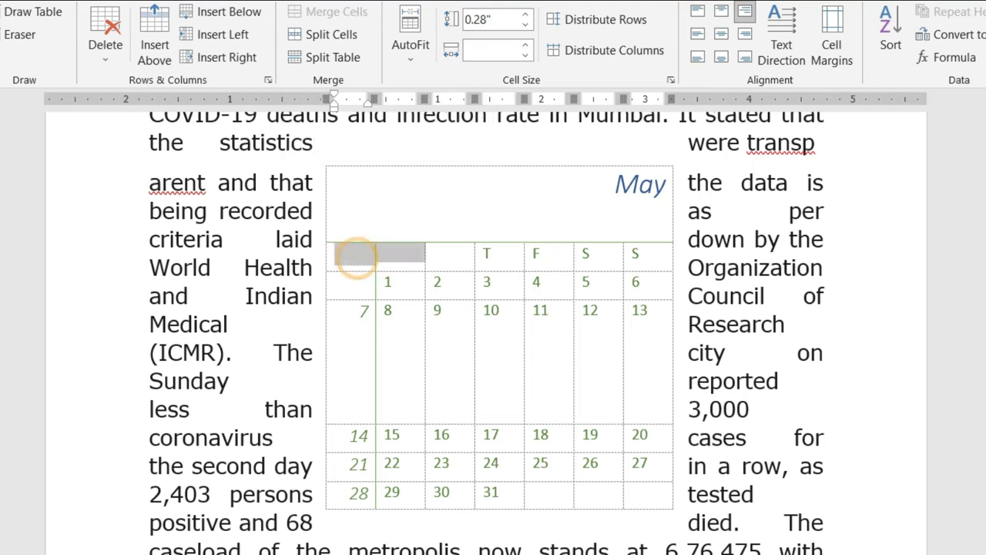
{"action": "left_click", "coordinate": [381, 254]}
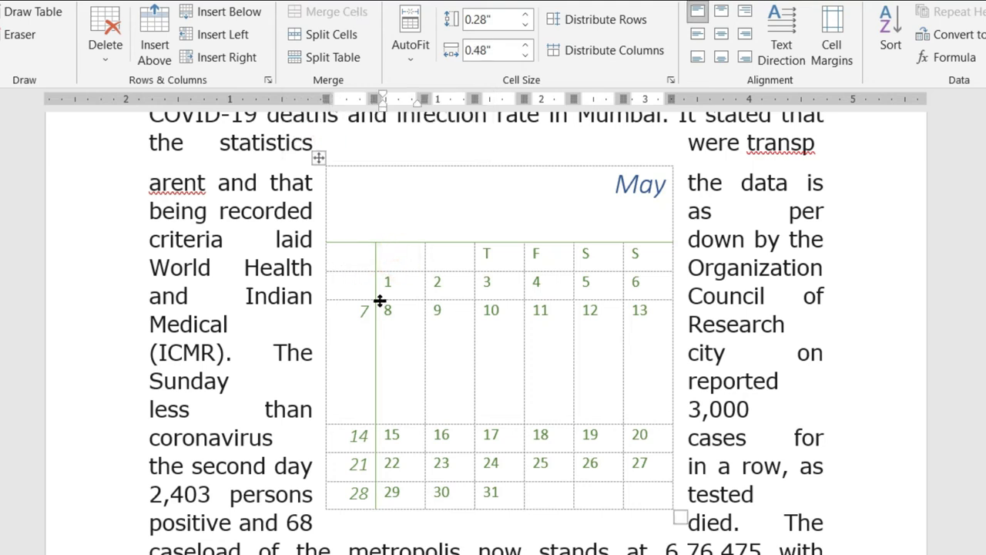
{"action": "mouse_move", "coordinate": [357, 253]}
{"action": "left_mouse_down"}
{"action": "mouse_move", "coordinate": [447, 265]}
{"action": "mouse_move", "coordinate": [359, 264]}
{"action": "left_mouse_up"}
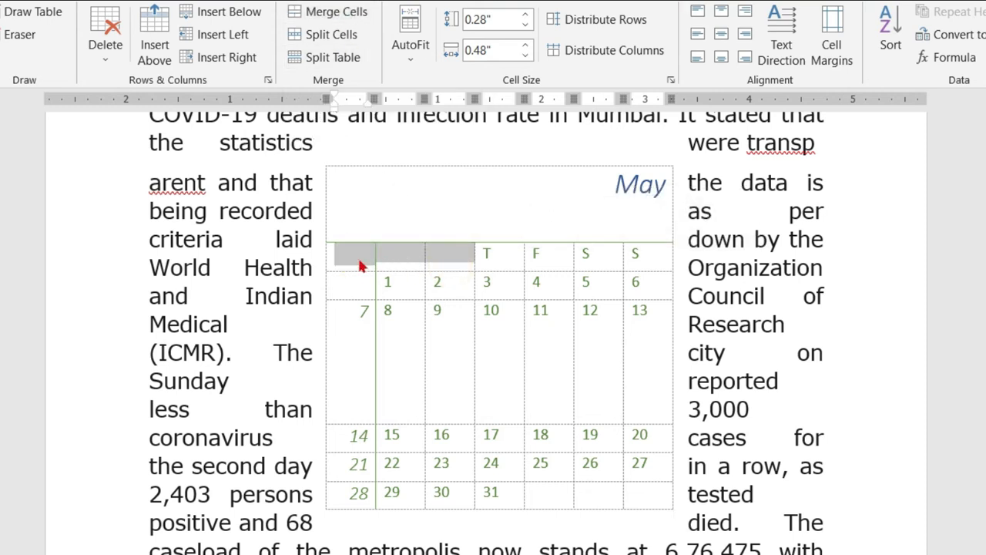
{"action": "left_click", "coordinate": [338, 12]}
- Turn off italic formatting in the merged weekday header cell and return to the table layout tools
{"action": "left_click", "coordinate": [409, 249]}
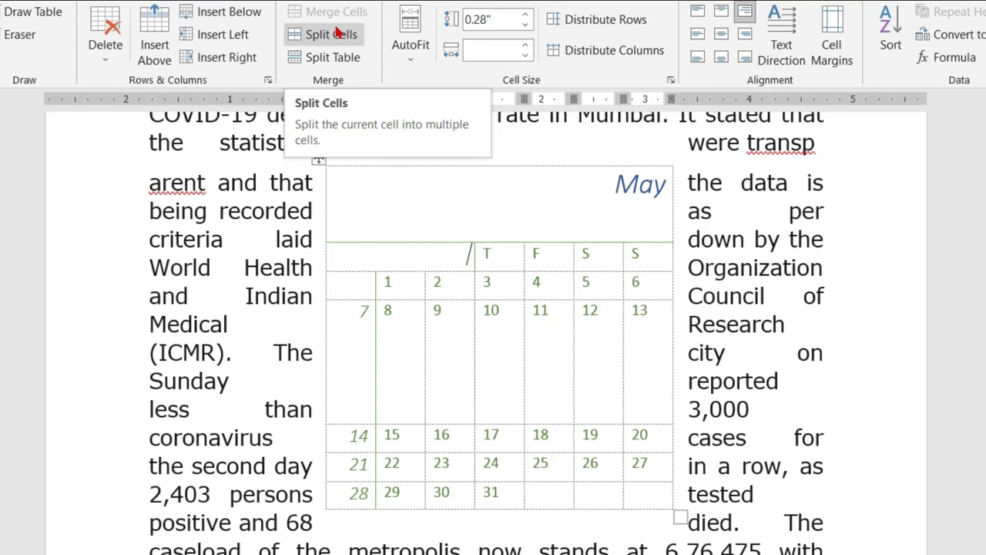
{"action": "left_click", "coordinate": [10, 1]}
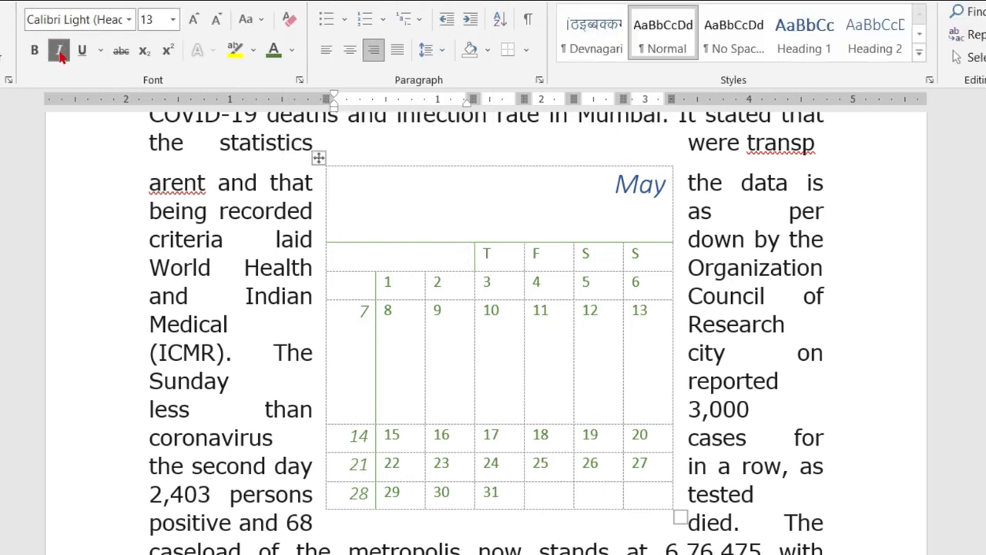
{"action": "left_click", "coordinate": [613, 2]}
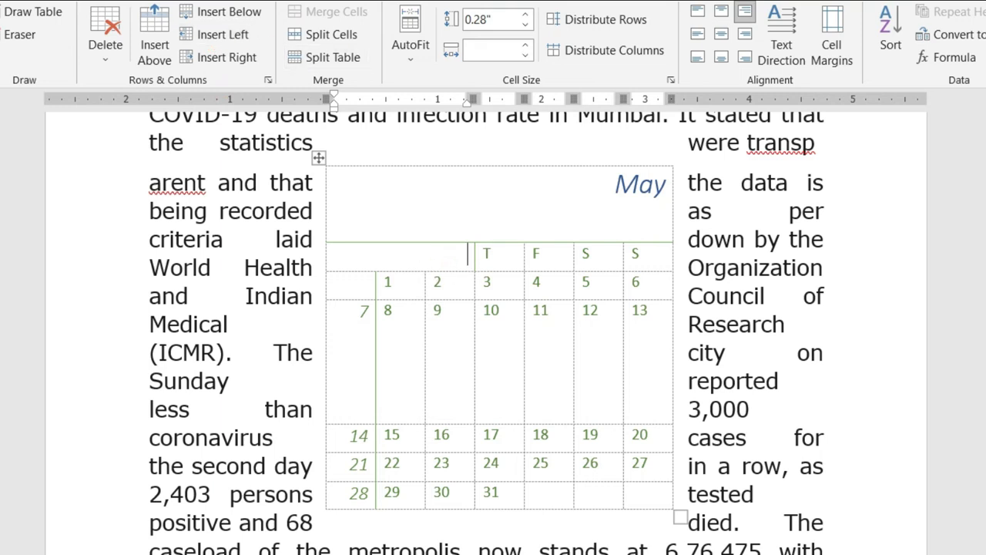
- Split the merged weekday header cell of the May calendar into 4 columns and 2 rows and inspect the new cells
{"action": "left_click", "coordinate": [324, 34]}
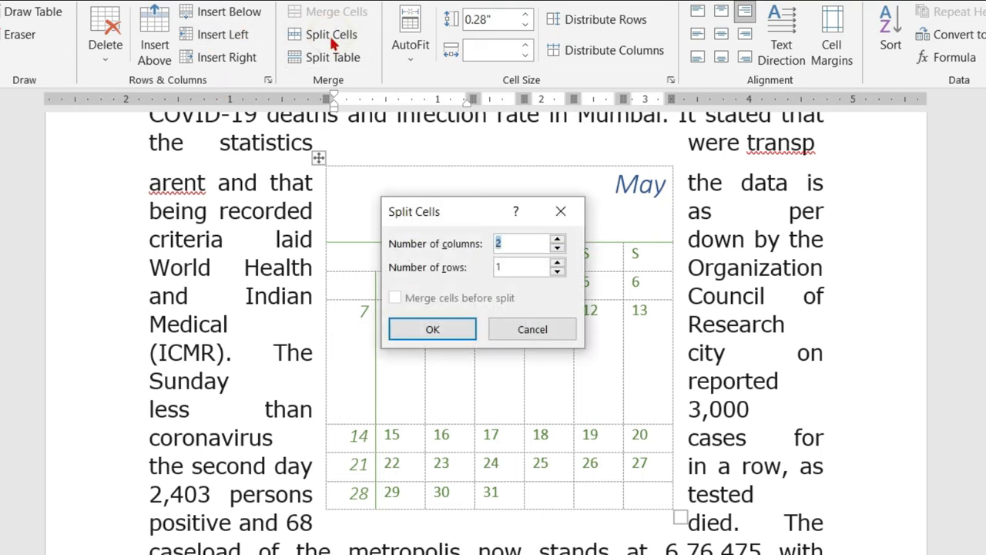
{"action": "double_click", "coordinate": [557, 237]}
{"action": "left_click", "coordinate": [558, 269]}
{"action": "left_click", "coordinate": [558, 270]}
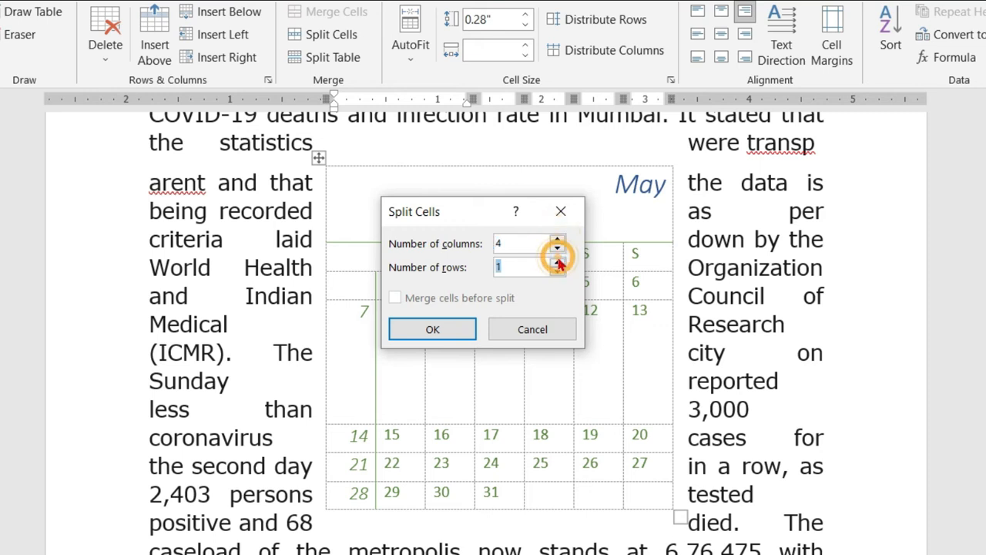
{"action": "left_click", "coordinate": [557, 262]}
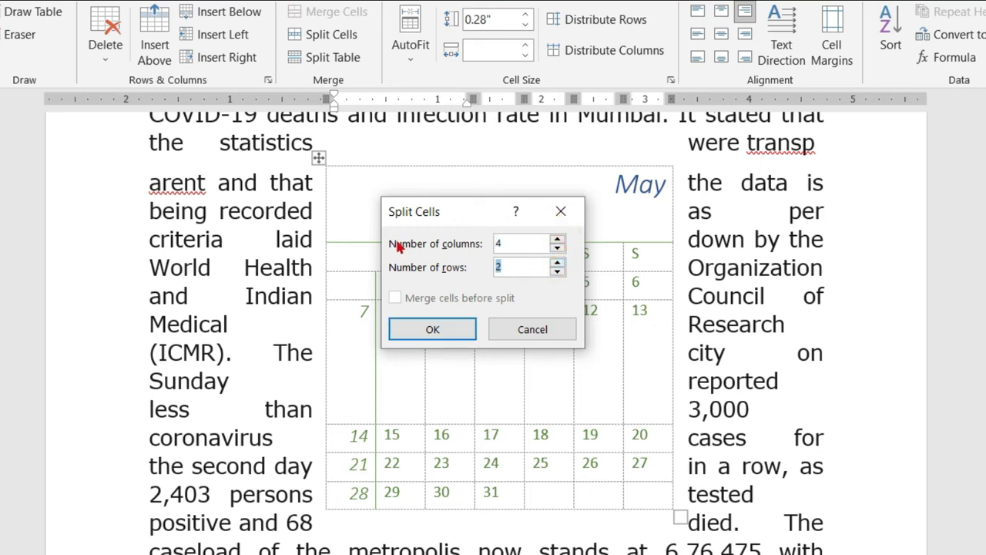
{"action": "left_click", "coordinate": [432, 328]}
{"action": "left_click", "coordinate": [453, 270]}
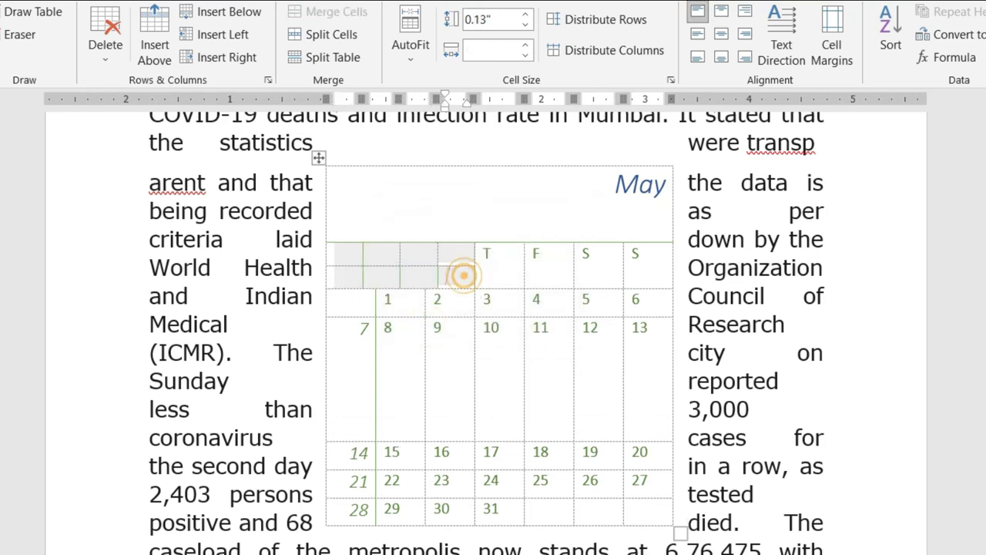
{"action": "left_click_drag", "start_coordinate": [339, 249], "coordinate": [342, 278]}
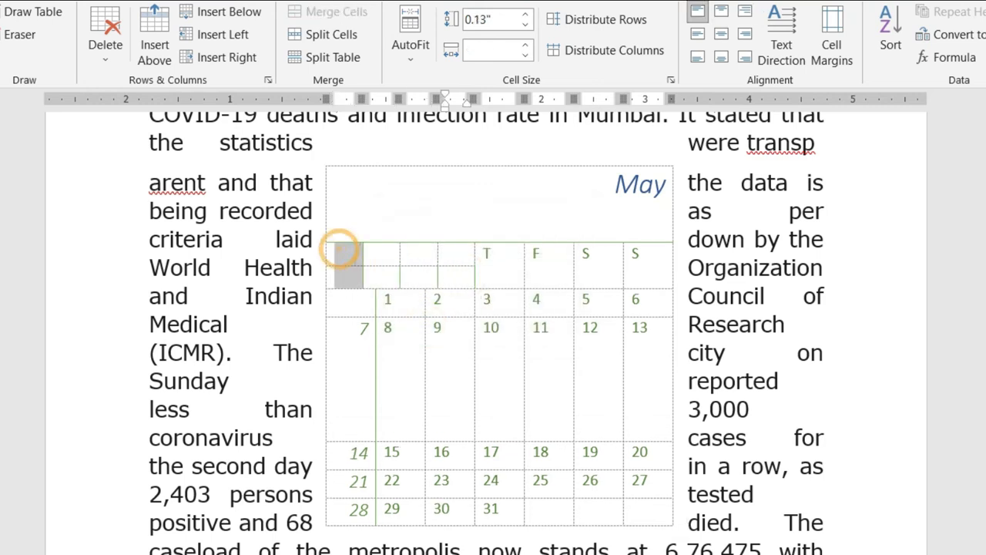
{"action": "left_click", "coordinate": [383, 289]}
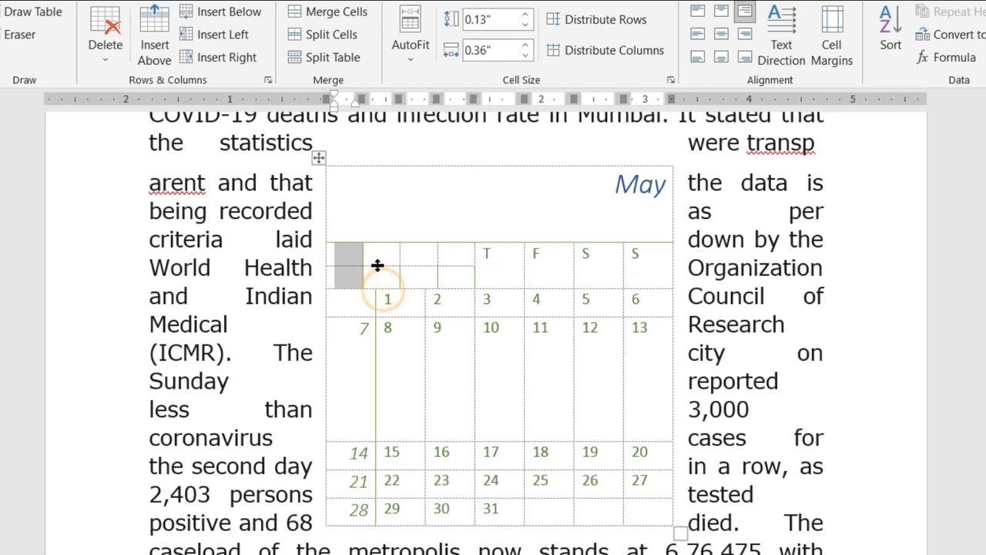
{"action": "left_click", "coordinate": [430, 273]}
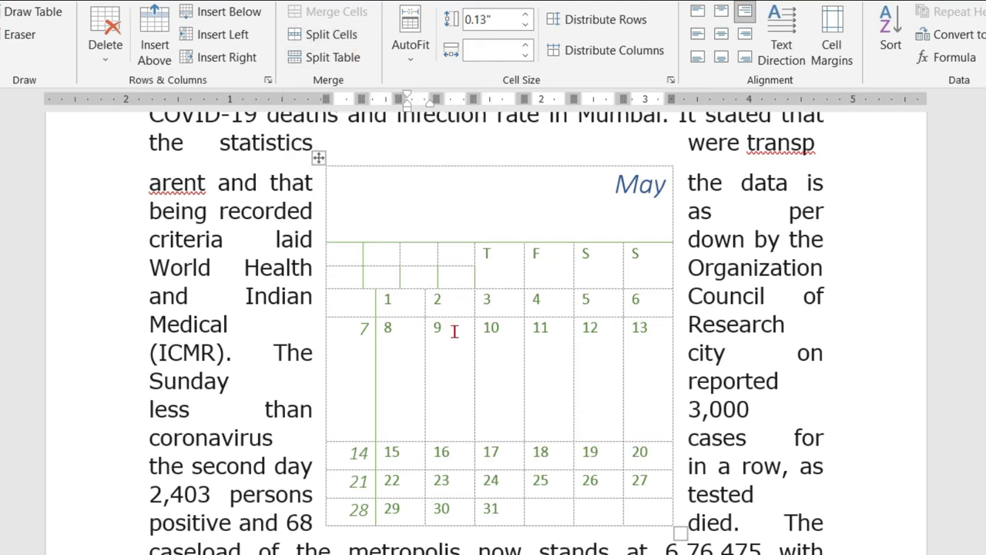
- Split the May calendar table above the row that starts with 7
{"action": "scroll", "coordinate": [439, 264], "scroll_direction": "down", "scroll_amount": 1}
{"action": "right_click", "coordinate": [375, 335]}
{"action": "left_click", "coordinate": [363, 303]}
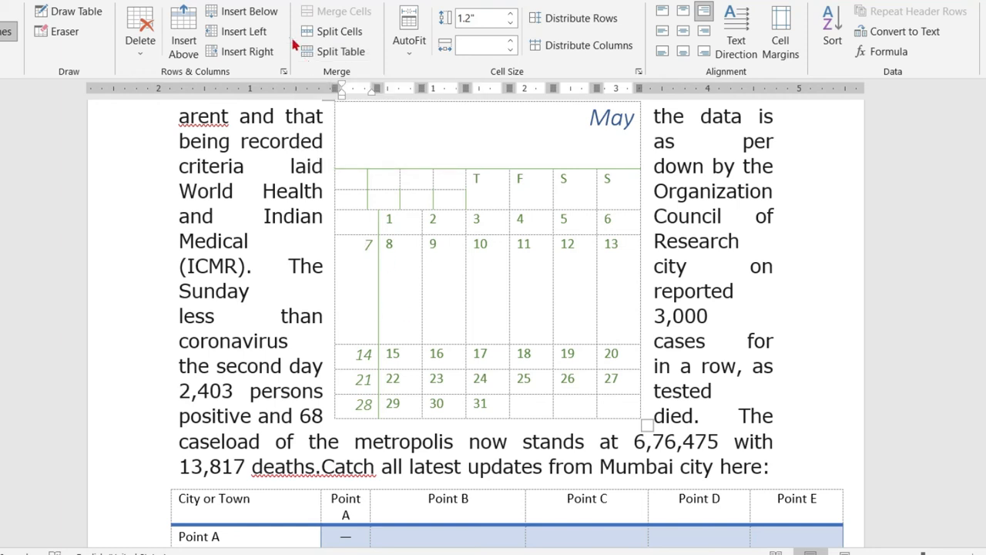
{"action": "left_click", "coordinate": [328, 54]}
{"action": "scroll", "coordinate": [442, 231], "scroll_direction": "up", "scroll_amount": 3}
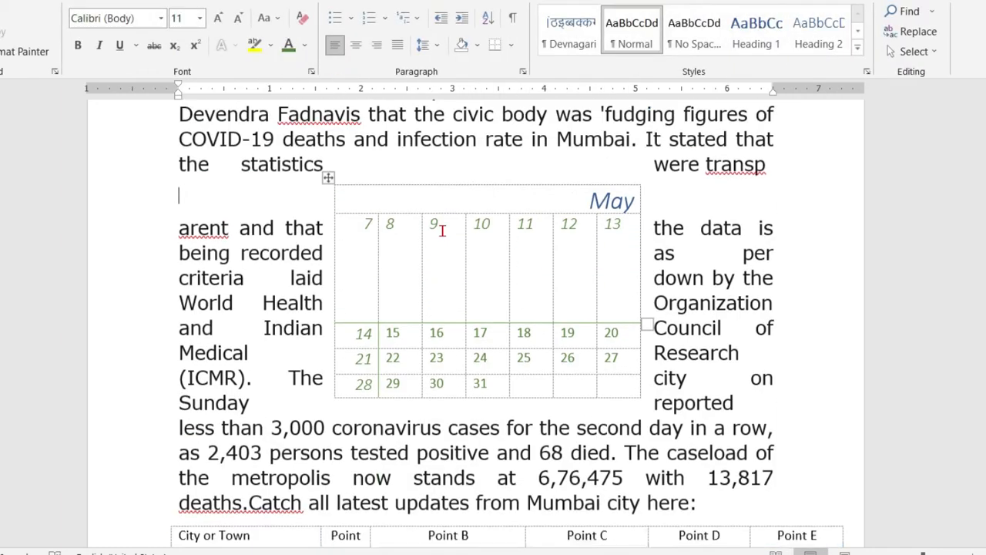
- Split the lower part of the calendar again above the row that starts with 14
{"action": "scroll", "coordinate": [442, 231], "scroll_direction": "down", "scroll_amount": 15}
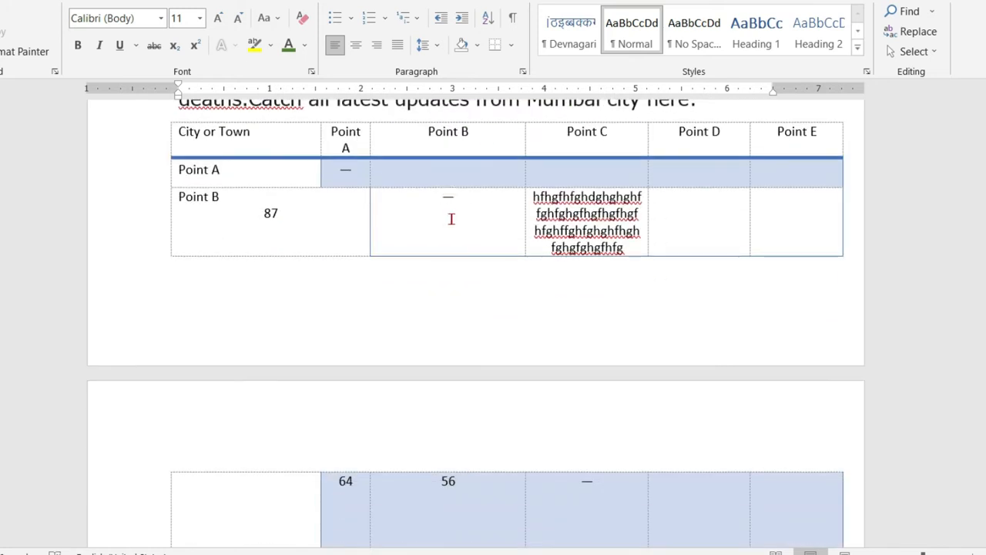
{"action": "scroll", "coordinate": [453, 218], "scroll_direction": "up", "scroll_amount": 10}
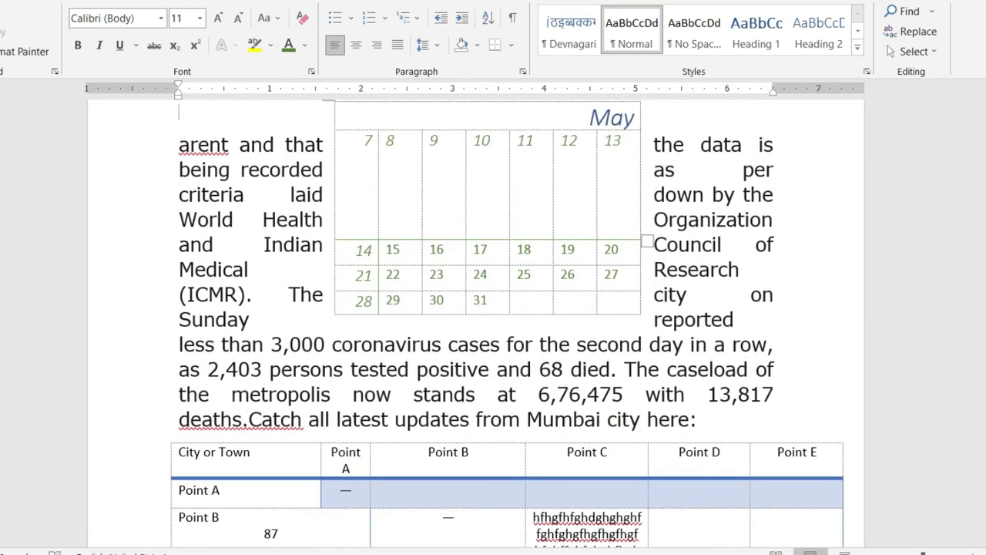
{"action": "left_click", "coordinate": [367, 249]}
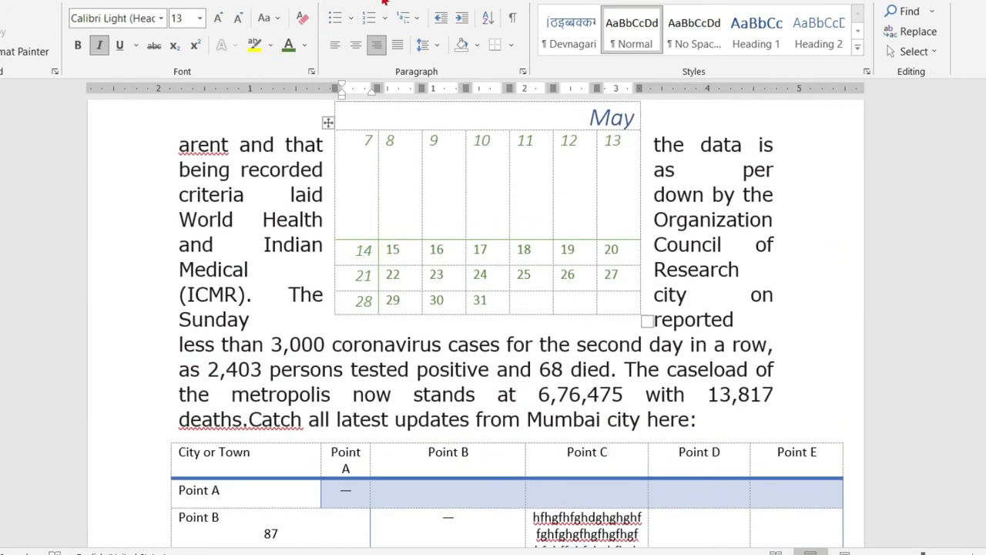
{"action": "left_click", "coordinate": [585, 1]}
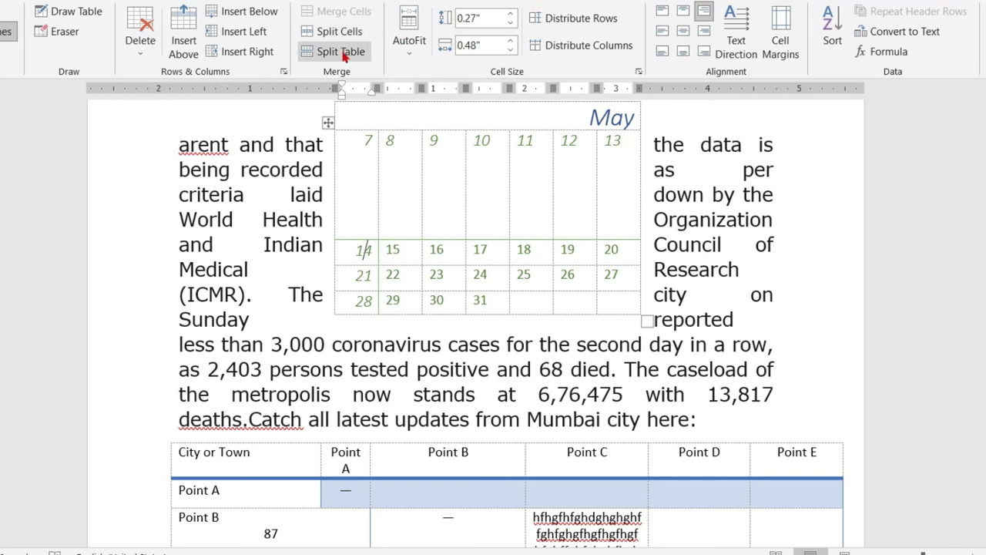
{"action": "left_click", "coordinate": [344, 55]}
{"action": "scroll", "coordinate": [422, 222], "scroll_direction": "up", "scroll_amount": 3}
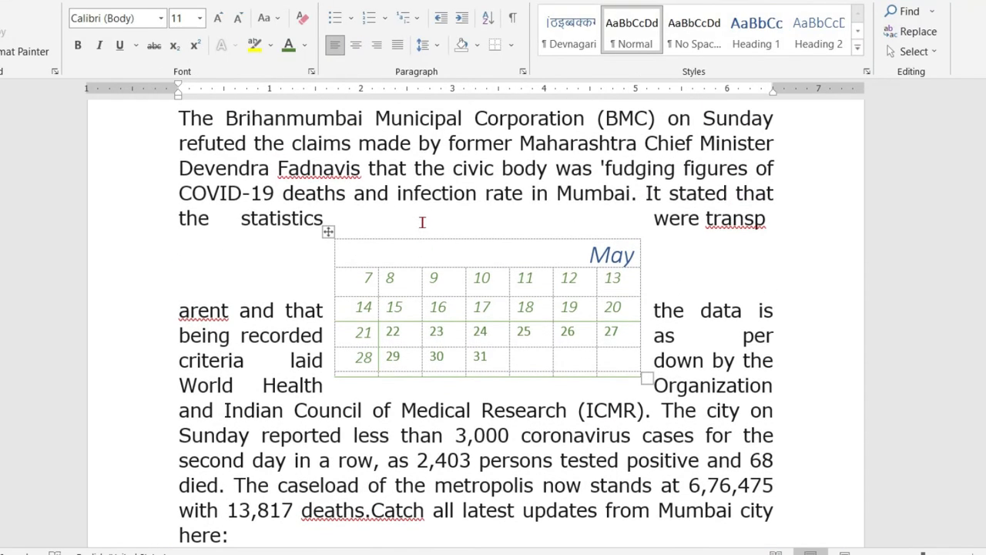
- Move the May title part up into the first paragraph and the part starting with 14 below the row of 7 to 13
{"action": "left_click_drag", "start_coordinate": [327, 231], "coordinate": [217, 131]}
{"action": "scroll", "coordinate": [511, 387], "scroll_direction": "down", "scroll_amount": 2}
{"action": "left_click", "coordinate": [471, 385]}
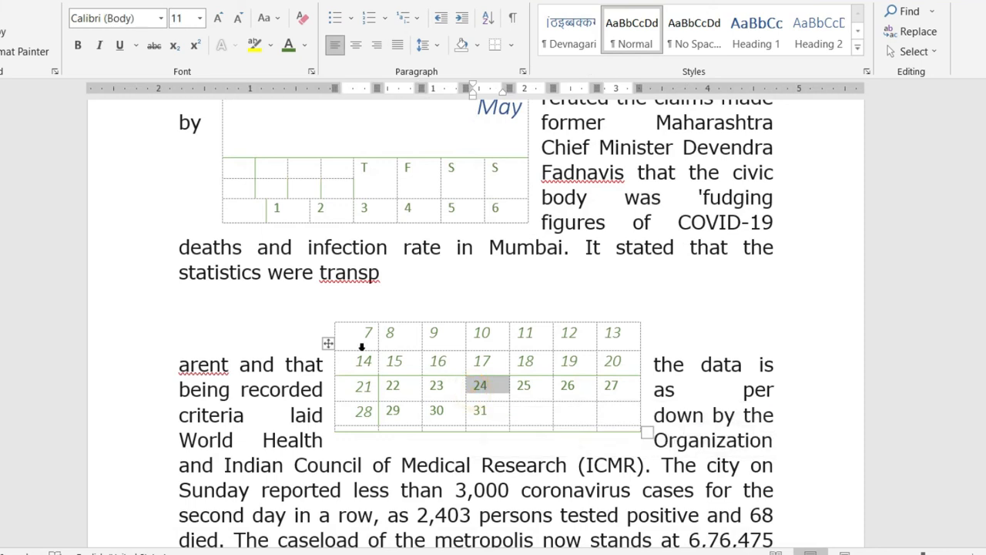
{"action": "left_click_drag", "start_coordinate": [327, 342], "coordinate": [357, 436]}
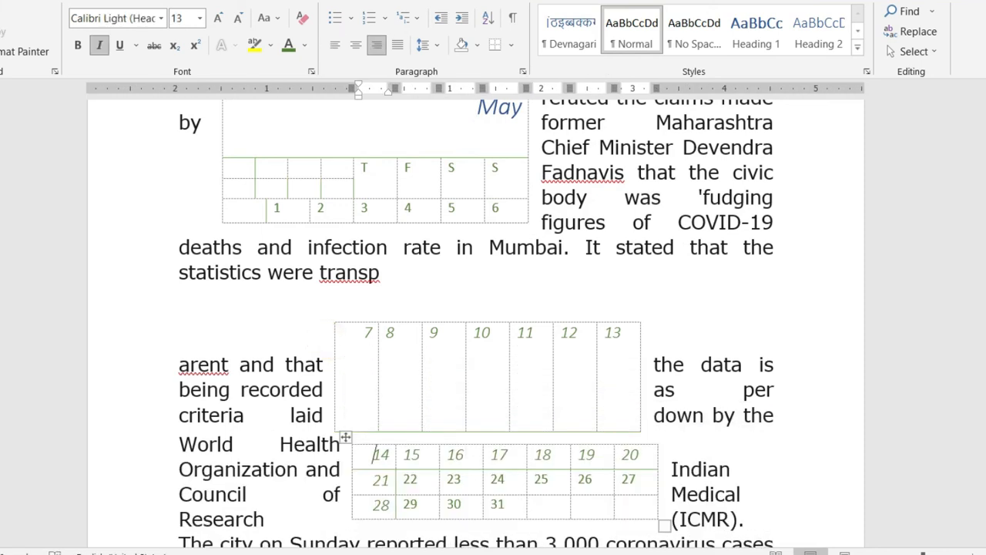
{"action": "scroll", "coordinate": [476, 369], "scroll_direction": "down", "scroll_amount": 2}
{"action": "scroll", "coordinate": [510, 325], "scroll_direction": "up", "scroll_amount": 3}
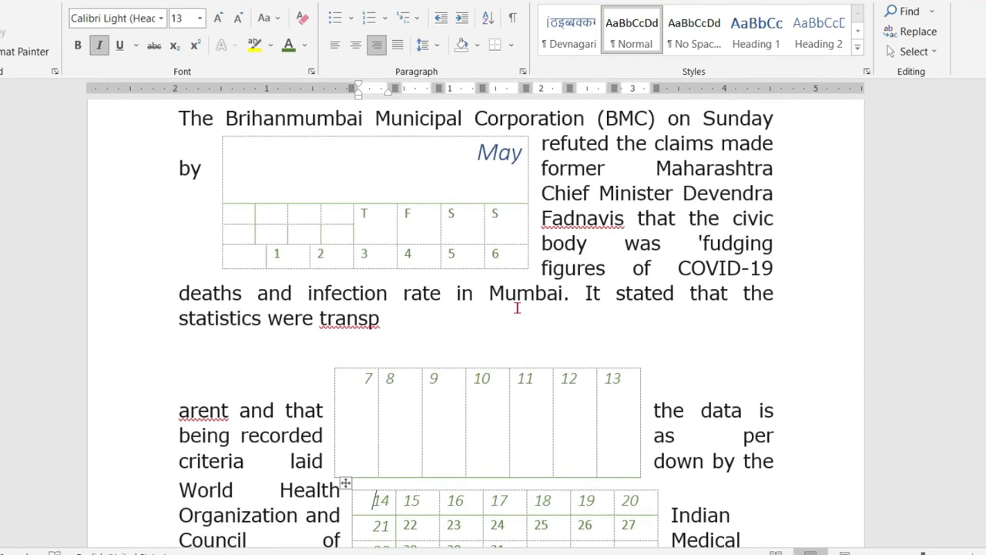
- Undo the moves and splits of the May calendar table
{"action": "key", "text": "ctrl+z"}
{"action": "key", "text": "ctrl+z"}
{"action": "key", "text": "ctrl+z"}
{"action": "key", "text": "ctrl+z"}
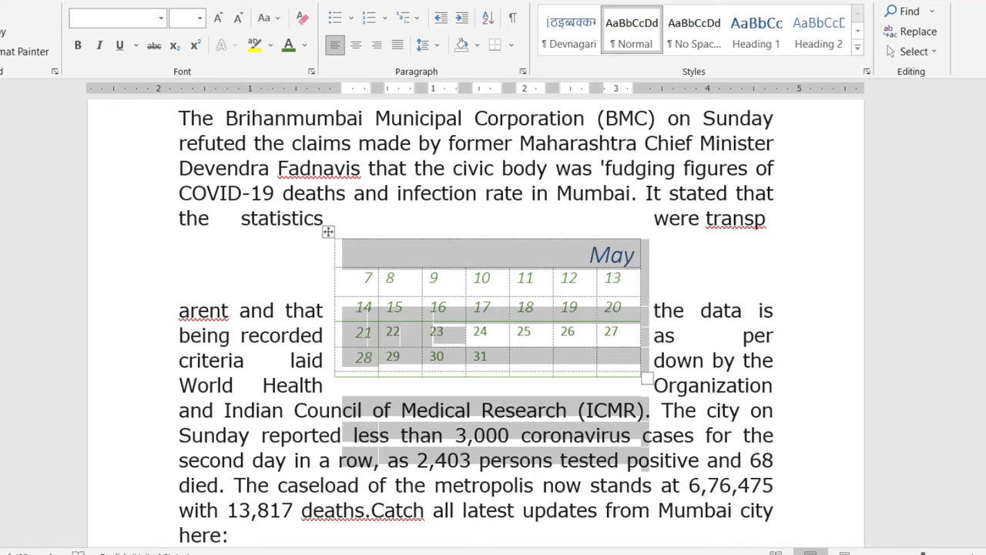
- Split the City or Town distance table above the Point D row
{"action": "scroll", "coordinate": [524, 302], "scroll_direction": "down", "scroll_amount": 20}
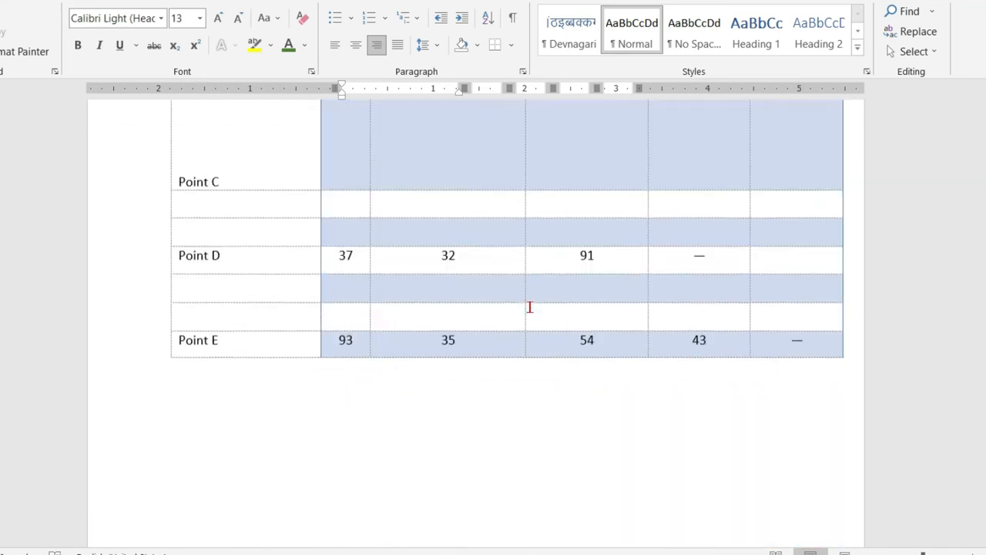
{"action": "scroll", "coordinate": [531, 304], "scroll_direction": "up", "scroll_amount": 5}
{"action": "scroll", "coordinate": [448, 314], "scroll_direction": "up", "scroll_amount": 1}
{"action": "left_click", "coordinate": [285, 293]}
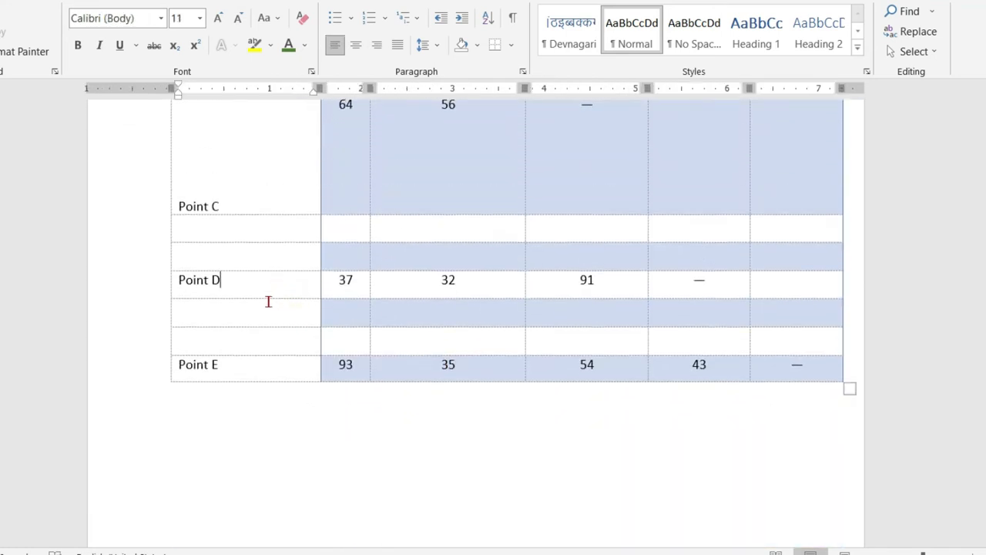
{"action": "left_click", "coordinate": [270, 257]}
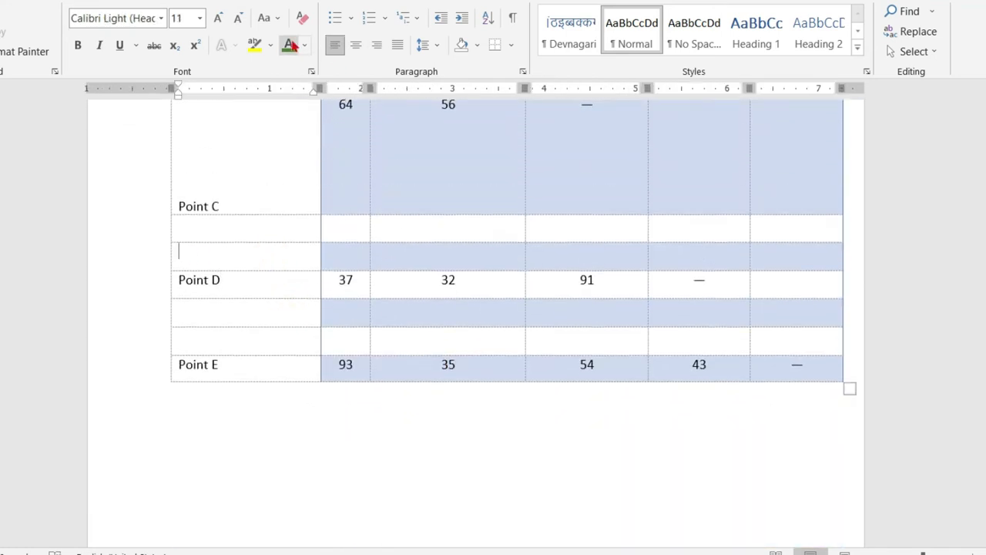
{"action": "left_click", "coordinate": [584, 1]}
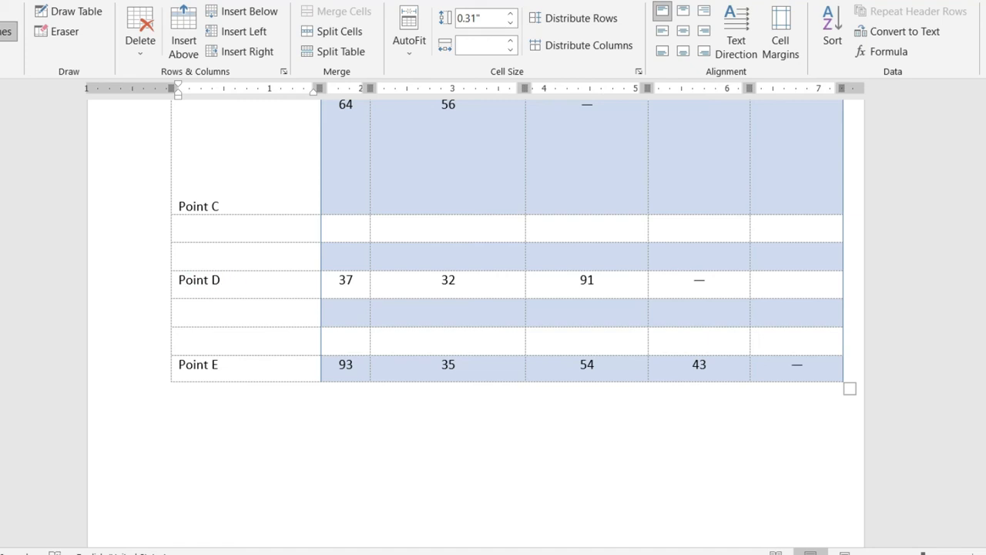
{"action": "left_click", "coordinate": [341, 52]}
- Try to move the split-off Point D table further down the page and undo the move
{"action": "left_click_drag", "start_coordinate": [164, 294], "coordinate": [166, 370]}
{"action": "scroll", "coordinate": [246, 247], "scroll_direction": "up", "scroll_amount": 1}
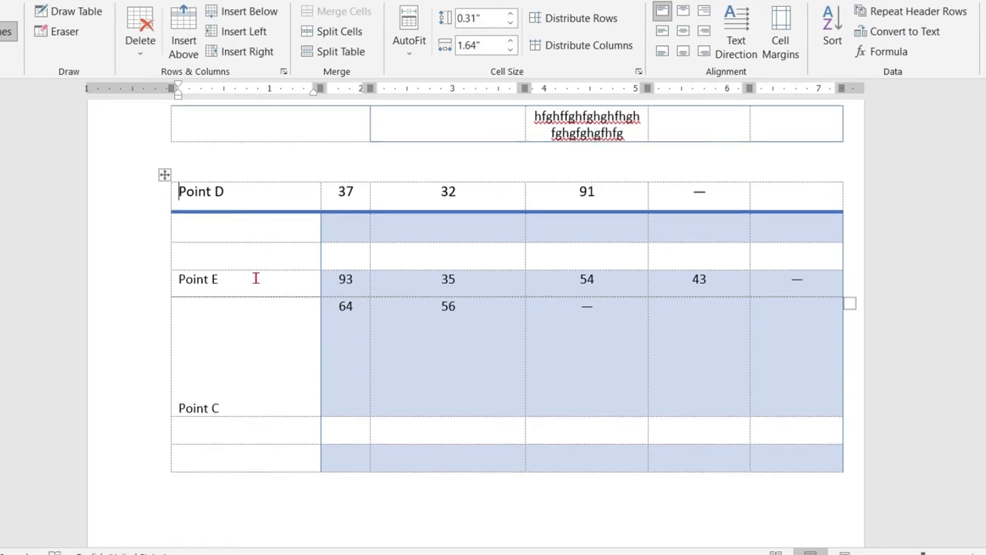
{"action": "key", "text": "ctrl+z"}
- Place the cursor in the empty row above Point E and open the AutoFit options for that table
{"action": "left_click", "coordinate": [290, 403]}
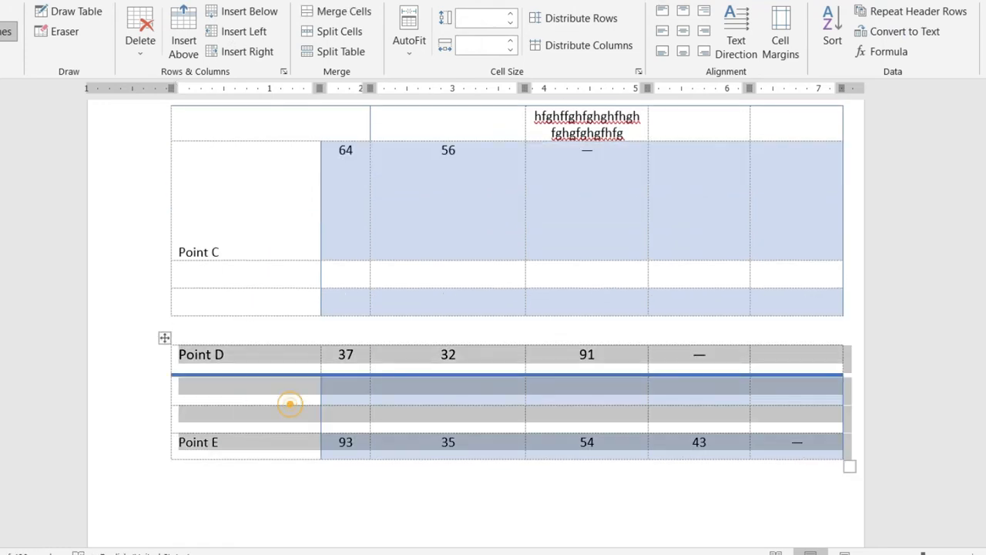
{"action": "left_click", "coordinate": [346, 244]}
{"action": "left_click", "coordinate": [360, 414]}
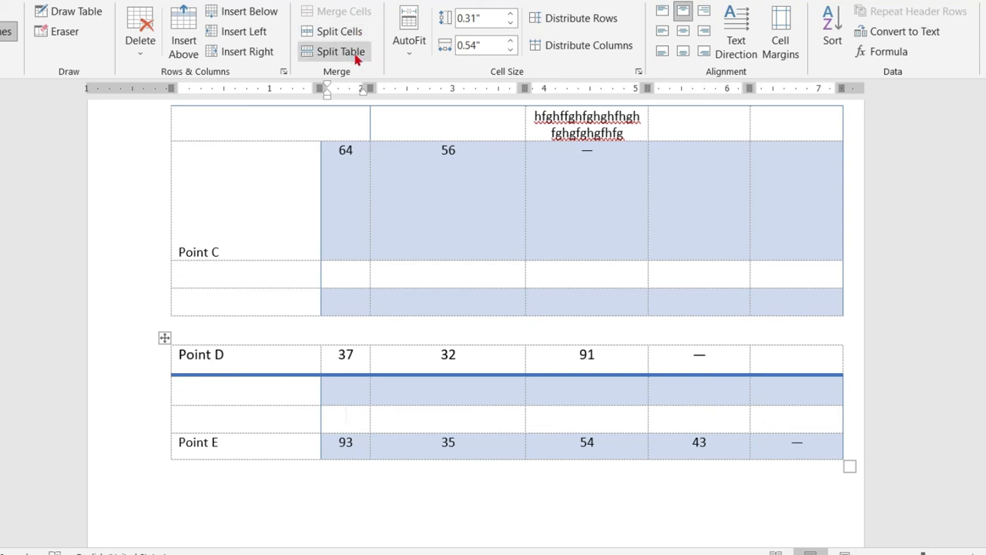
{"action": "left_click", "coordinate": [411, 47]}
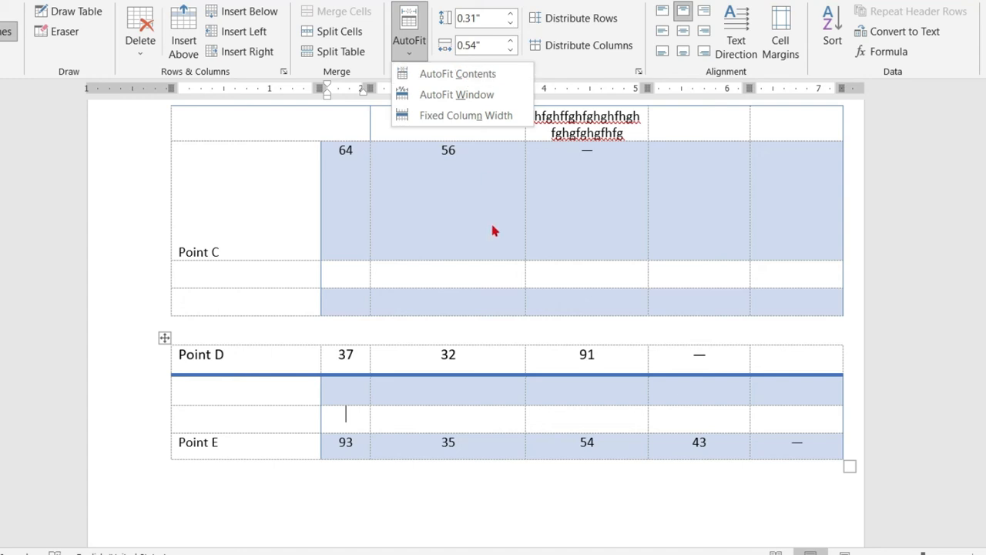
- Insert a 4x2 table on the blank page after the distance tables
{"action": "scroll", "coordinate": [493, 227], "scroll_direction": "down", "scroll_amount": 4}
{"action": "scroll", "coordinate": [495, 231], "scroll_direction": "up", "scroll_amount": 5}
{"action": "scroll", "coordinate": [501, 249], "scroll_direction": "down", "scroll_amount": 1}
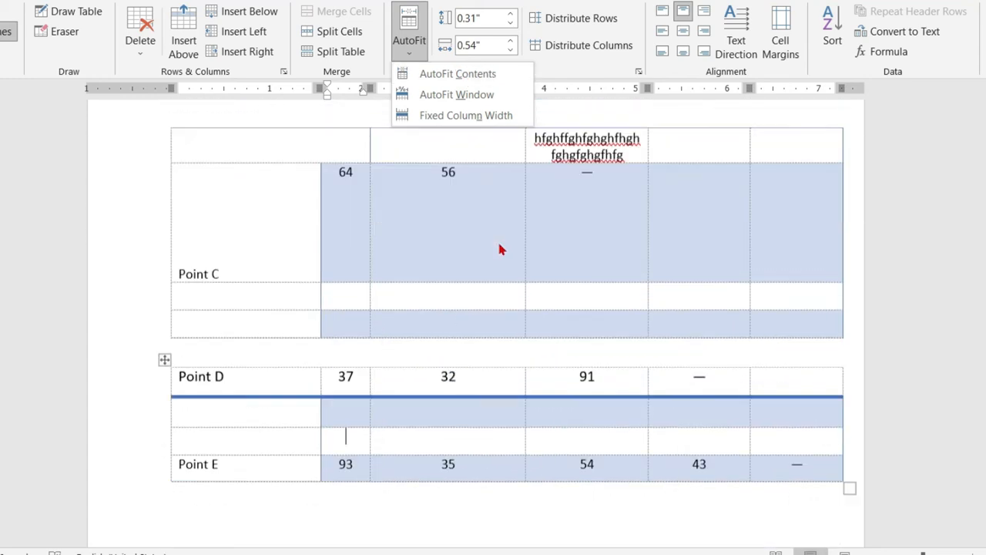
{"action": "scroll", "coordinate": [499, 249], "scroll_direction": "down", "scroll_amount": 5}
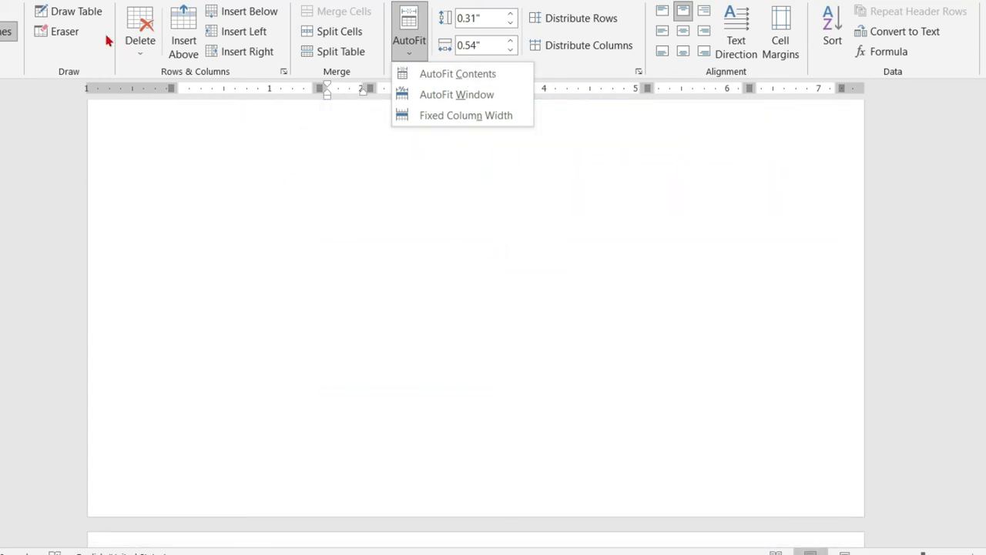
{"action": "left_click", "coordinate": [29, 0]}
{"action": "left_click", "coordinate": [48, 37]}
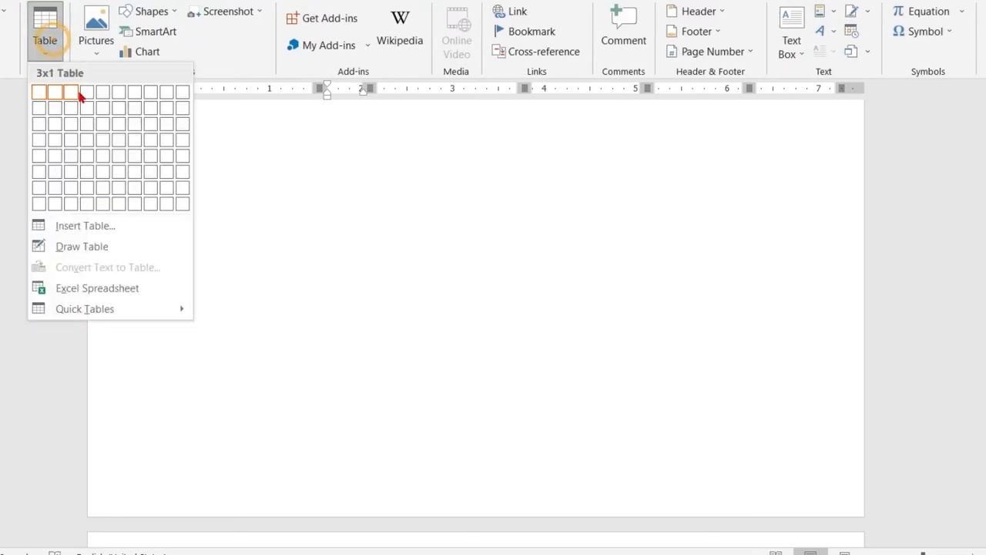
{"action": "left_click", "coordinate": [219, 240]}
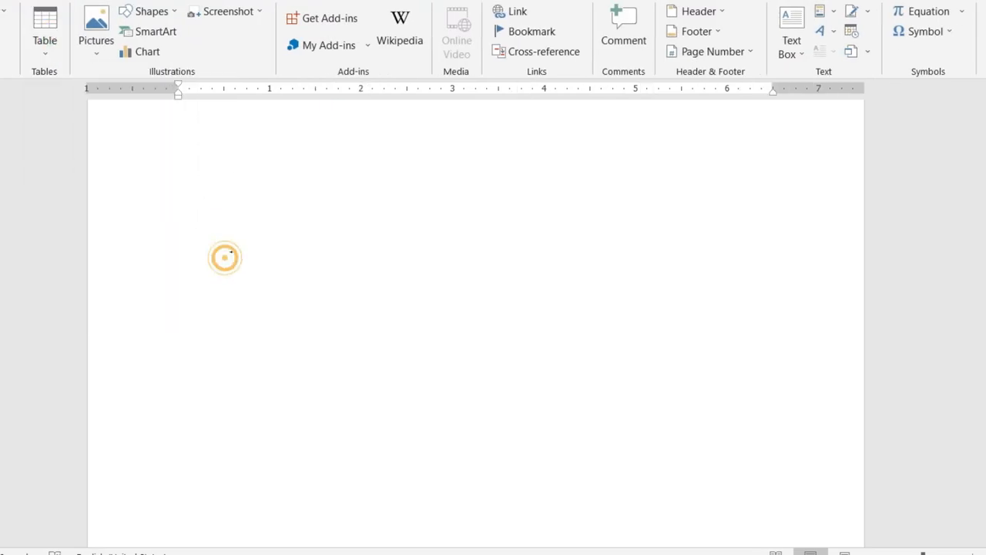
{"action": "left_click", "coordinate": [45, 34]}
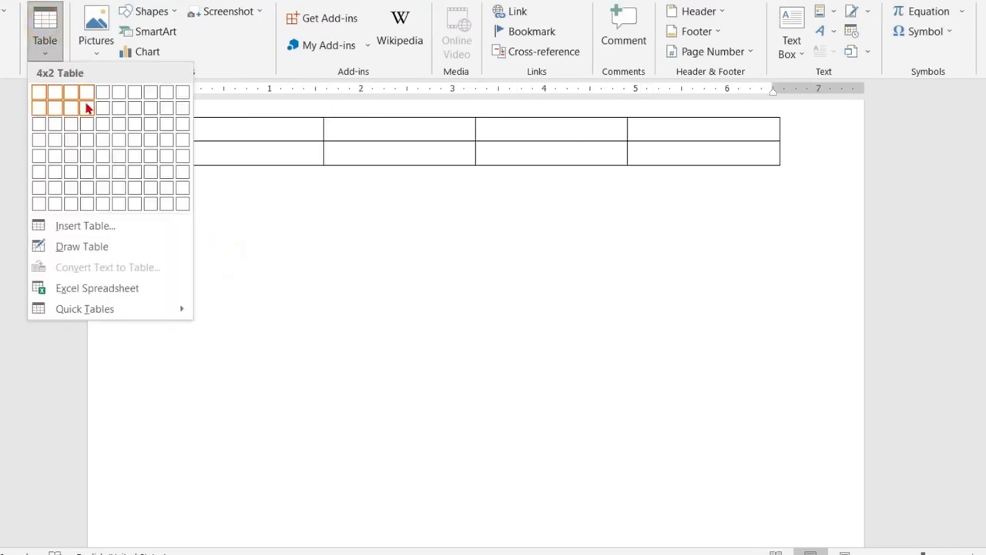
{"action": "left_click", "coordinate": [83, 116]}
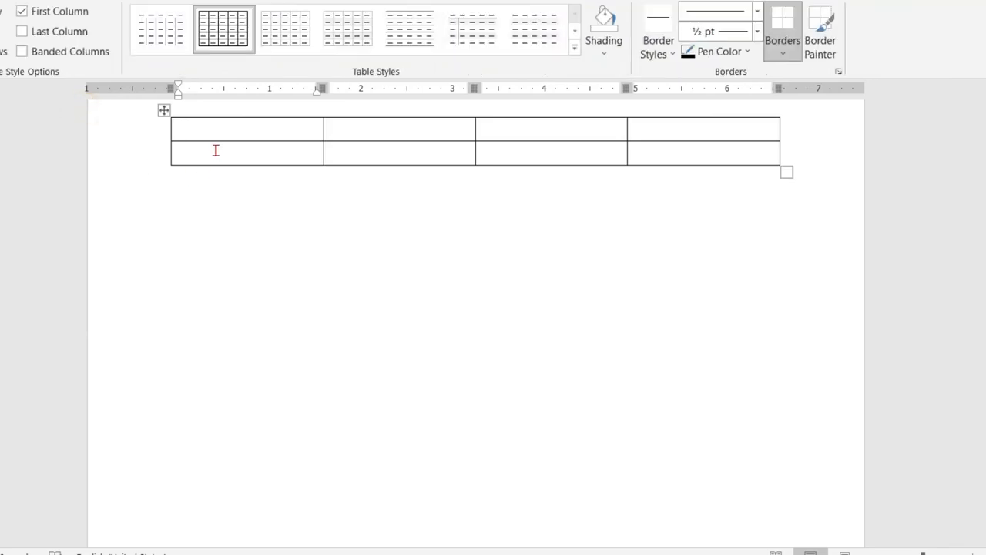
- Enter Name and Father's Name as the first two column headers of the new table
{"action": "type", "text": "Name"}
{"action": "key", "text": "Tab"}
{"action": "type", "text": "Father;s"}
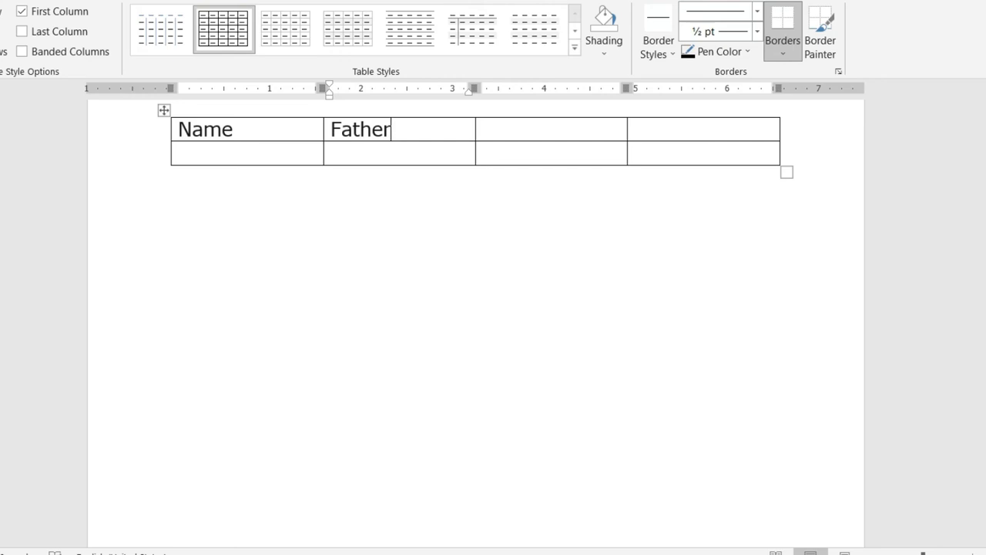
{"action": "key", "text": "BackSpace"}
{"action": "key", "text": "BackSpace"}
{"action": "type", "text": "'s"}
{"action": "type", "text": " B"}
{"action": "key", "text": "BackSpace"}
{"action": "key", "text": "BackSpace"}
{"action": "type", "text": "Name"}
{"action": "key", "text": "Tab"}
- Enter DOB and Mob as the third and fourth column headers of the new table
{"action": "type", "text": "B"}
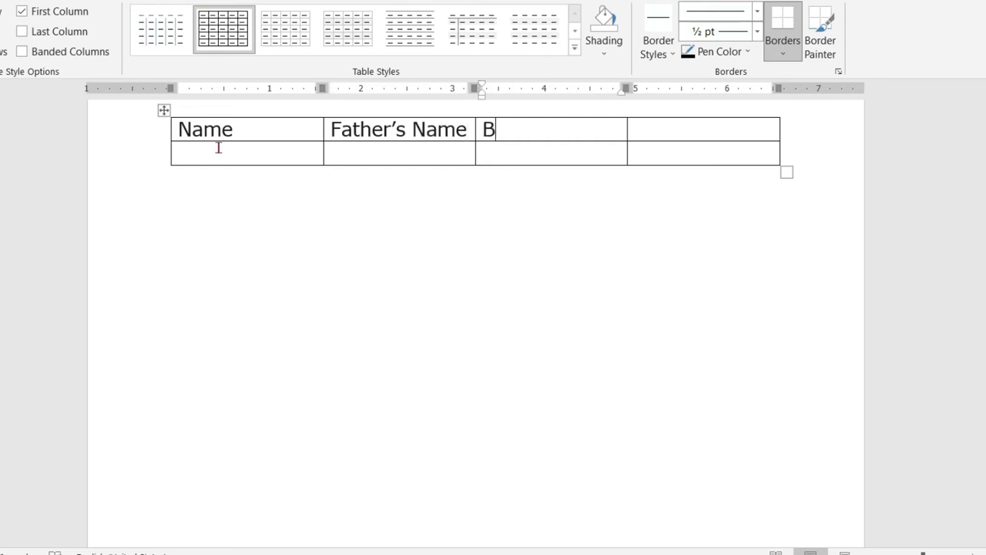
{"action": "key", "text": "BackSpace"}
{"action": "type", "text": "DB"}
{"action": "key", "text": "BackSpace"}
{"action": "type", "text": "OB"}
{"action": "key", "text": "Tab"}
{"action": "type", "text": "O"}
{"action": "key", "text": "BackSpace"}
{"action": "type", "text": "MO"}
{"action": "key", "text": "BackSpace"}
{"action": "type", "text": "ob"}
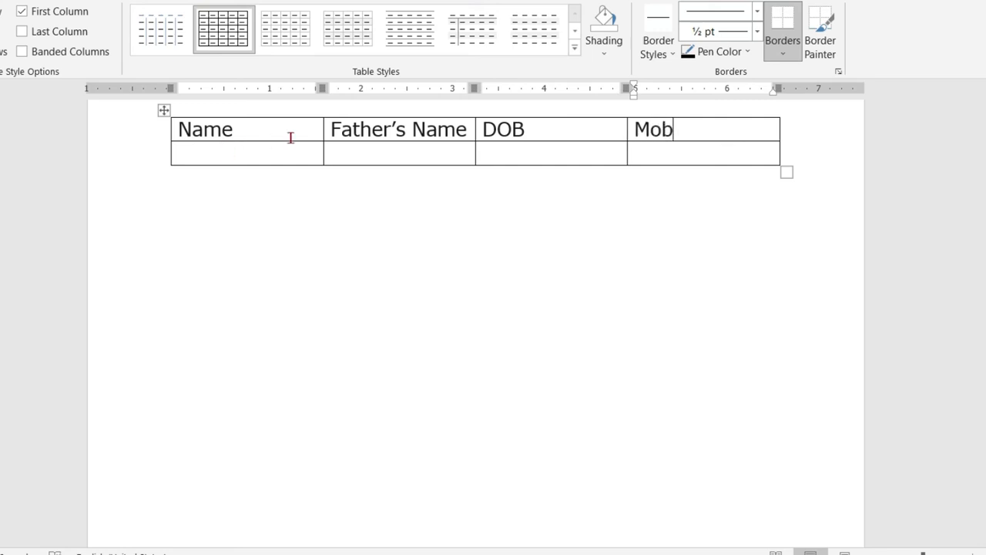
{"action": "left_click_drag", "start_coordinate": [231, 136], "coordinate": [180, 137]}
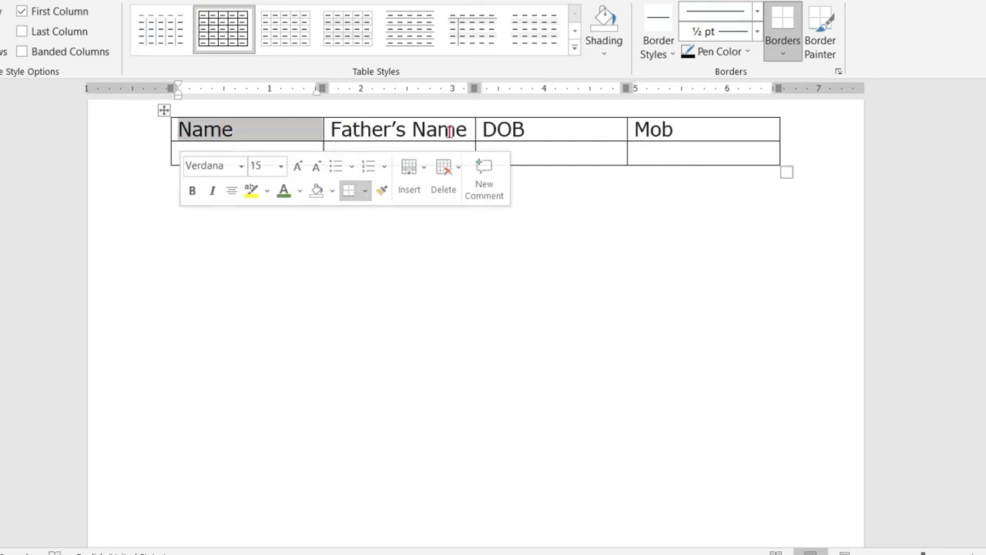
{"action": "left_click", "coordinate": [492, 129]}
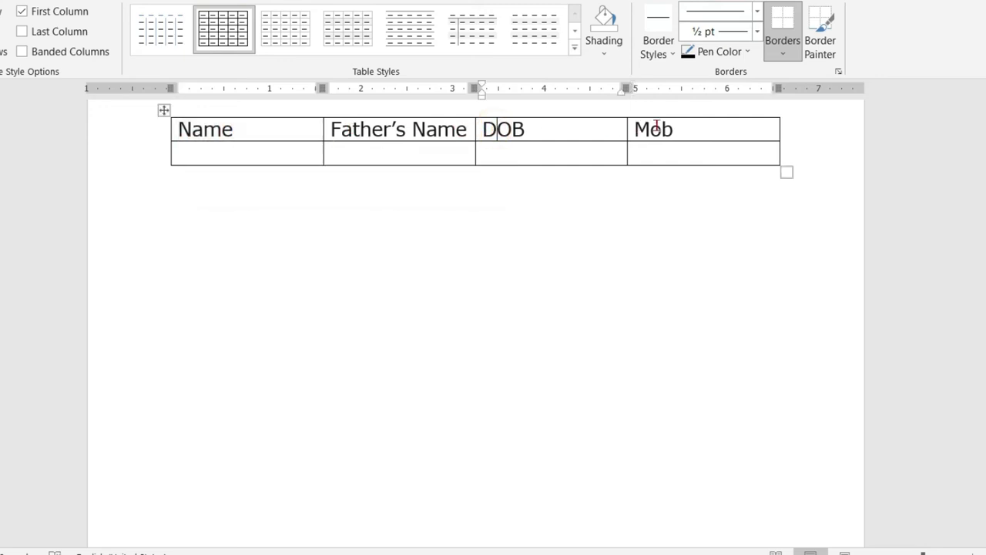
{"action": "left_click_drag", "start_coordinate": [680, 128], "coordinate": [625, 127]}
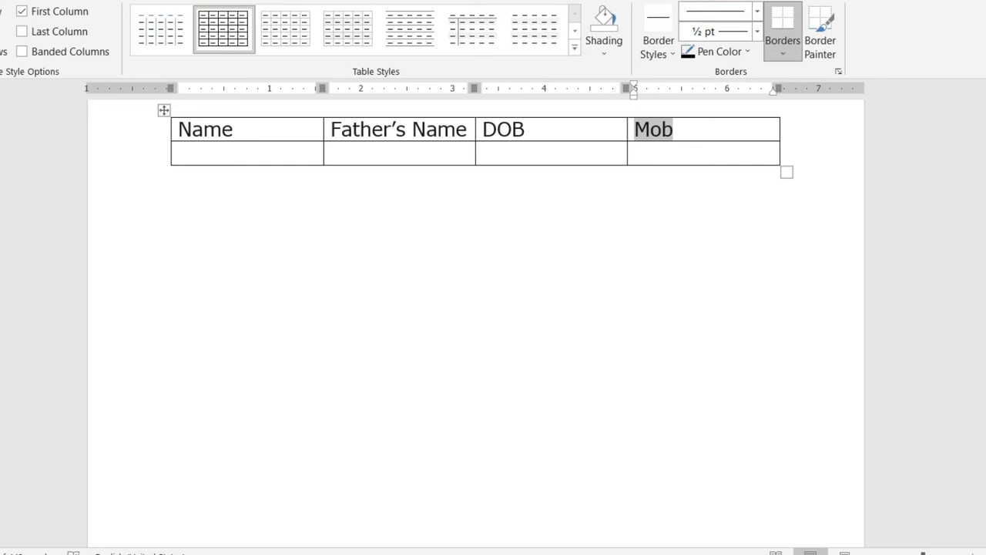
{"action": "left_click", "coordinate": [698, 127]}
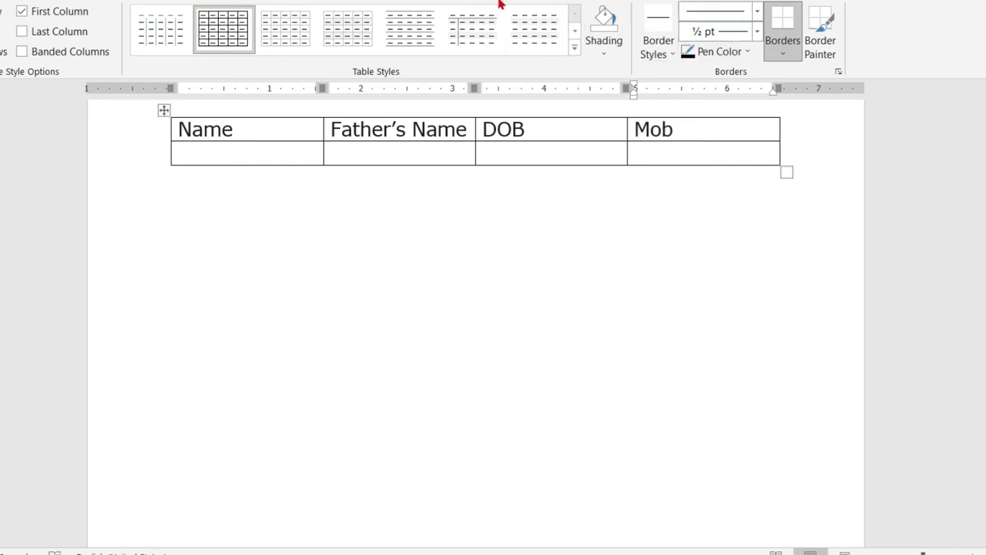
- Try AutoFit Contents on the table with the Name and Father's Name headers, and undo it
{"action": "left_click", "coordinate": [551, 0]}
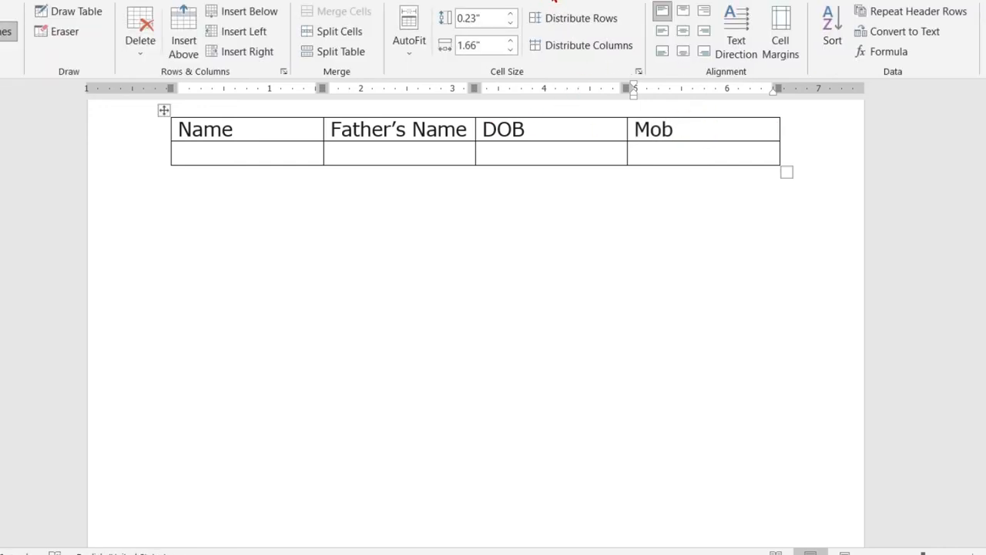
{"action": "left_click", "coordinate": [414, 60]}
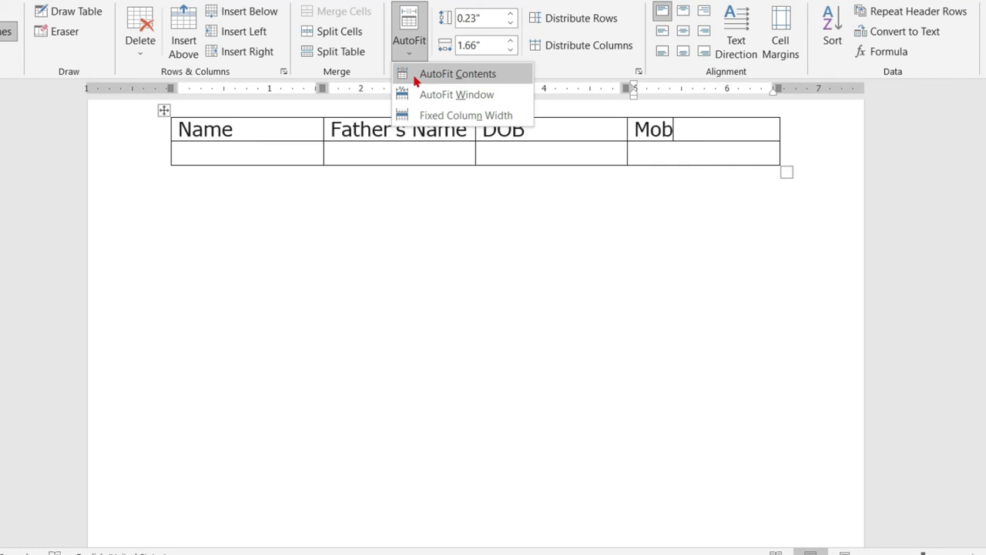
{"action": "left_click", "coordinate": [447, 74]}
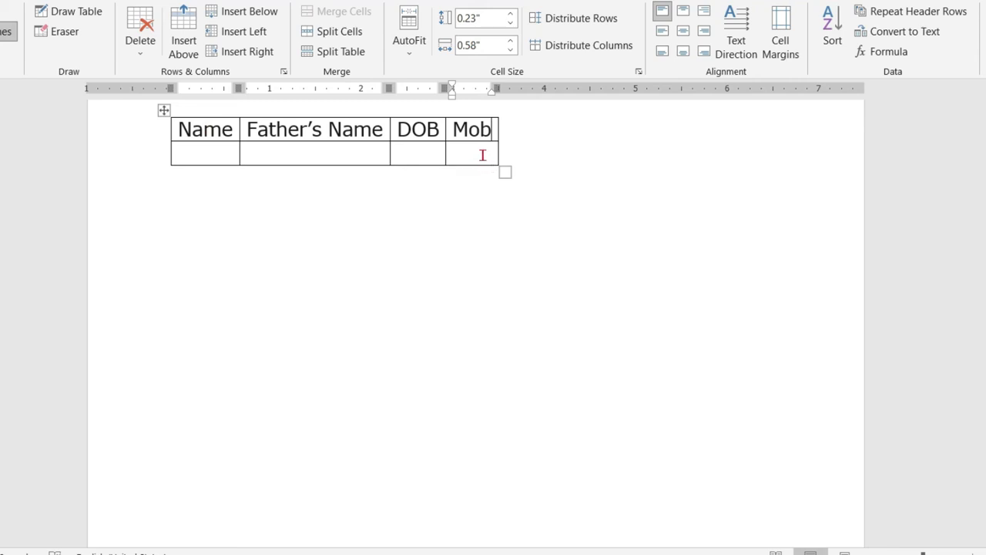
{"action": "key", "text": "ctrl+z"}
- Shrink the whole table from its corner to about half its width, so that the Father's Name header wraps
{"action": "left_click", "coordinate": [409, 48]}
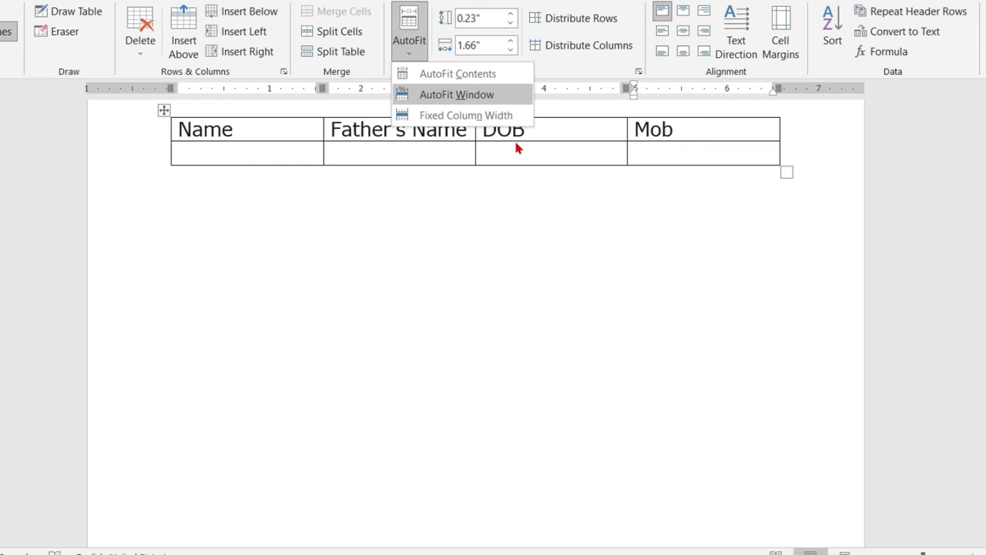
{"action": "left_click", "coordinate": [787, 174]}
{"action": "left_click_drag", "start_coordinate": [786, 174], "coordinate": [471, 192]}
{"action": "left_click", "coordinate": [370, 253]}
{"action": "scroll", "coordinate": [500, 198], "scroll_direction": "up", "scroll_amount": 2}
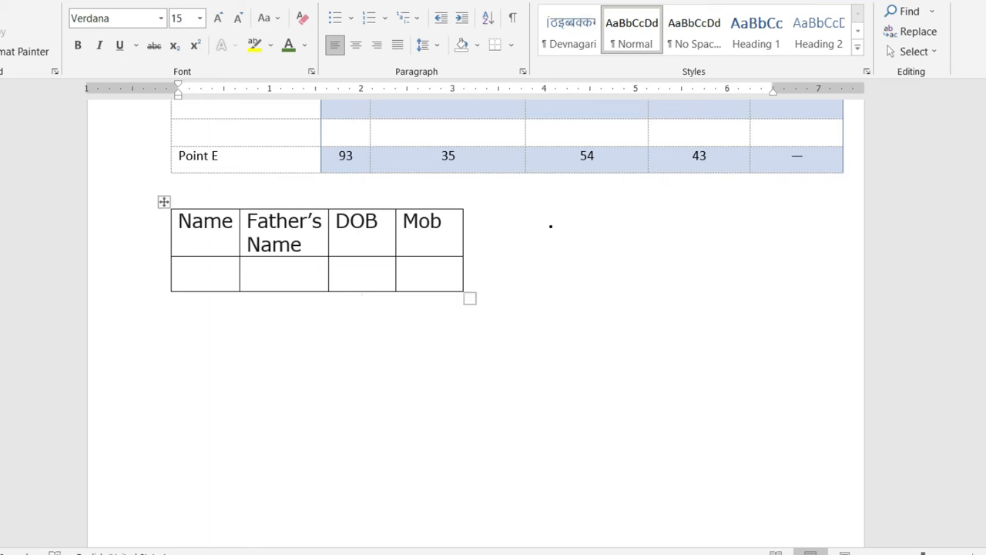
- Apply AutoFit Window to the shrunken table so that it fills the page width
{"action": "left_click", "coordinate": [423, 273]}
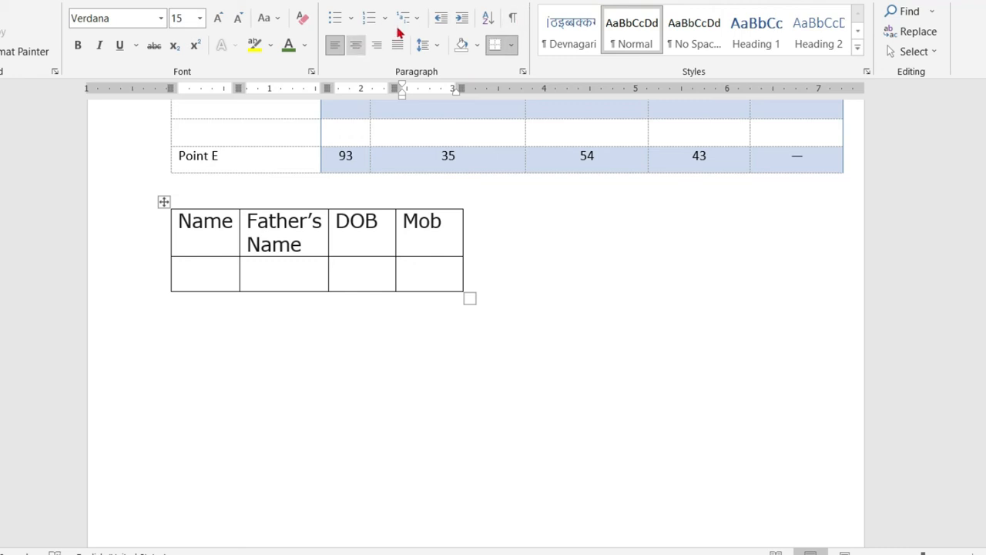
{"action": "left_click", "coordinate": [551, 2]}
{"action": "left_click", "coordinate": [409, 47]}
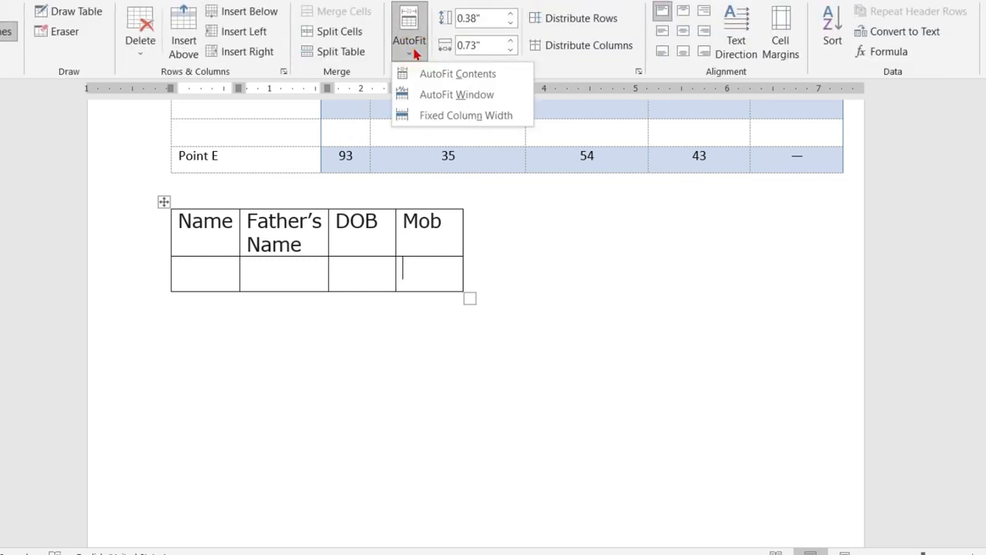
{"action": "left_click", "coordinate": [436, 95]}
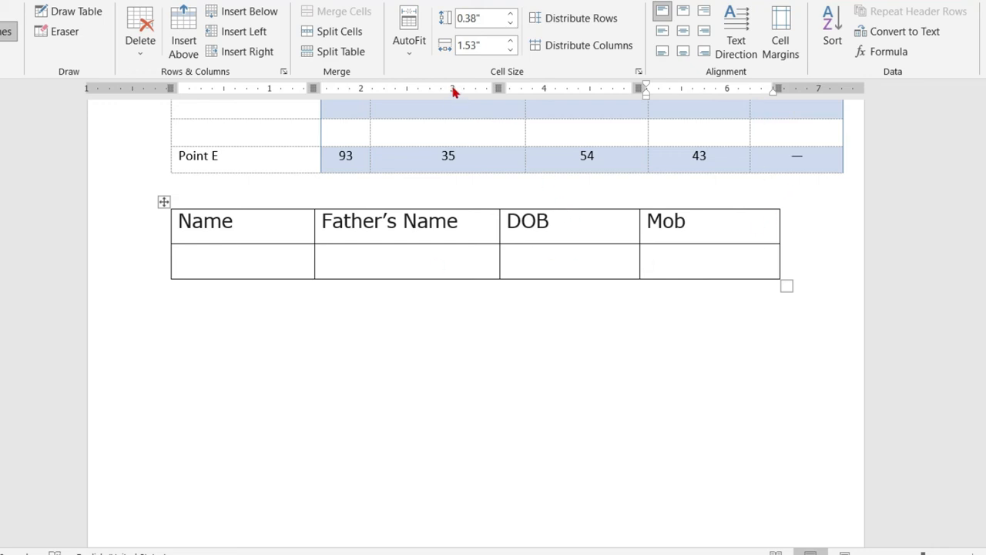
- Enter the filler text "Gsdf dfsadf sfs" in the cell below the Name header
{"action": "left_click", "coordinate": [423, 55]}
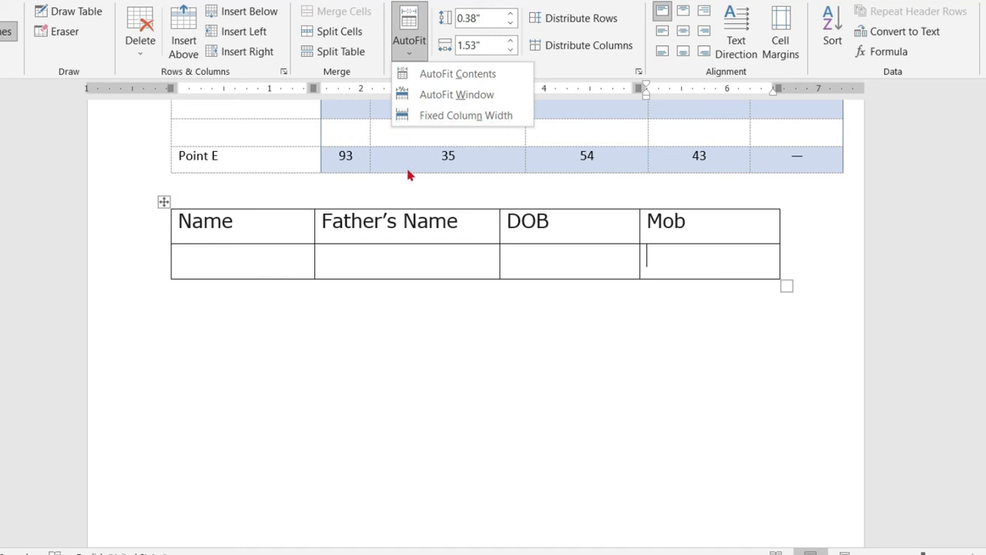
{"action": "left_click", "coordinate": [315, 233]}
{"action": "left_click", "coordinate": [278, 275]}
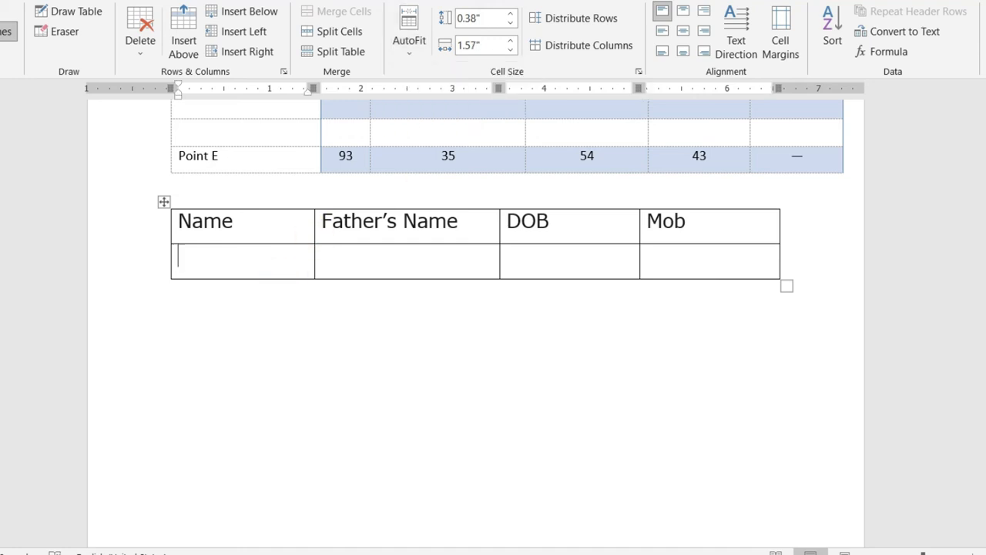
{"action": "type", "text": "sdfadfsdfhadfhc"}
{"action": "type", "text": "h"}
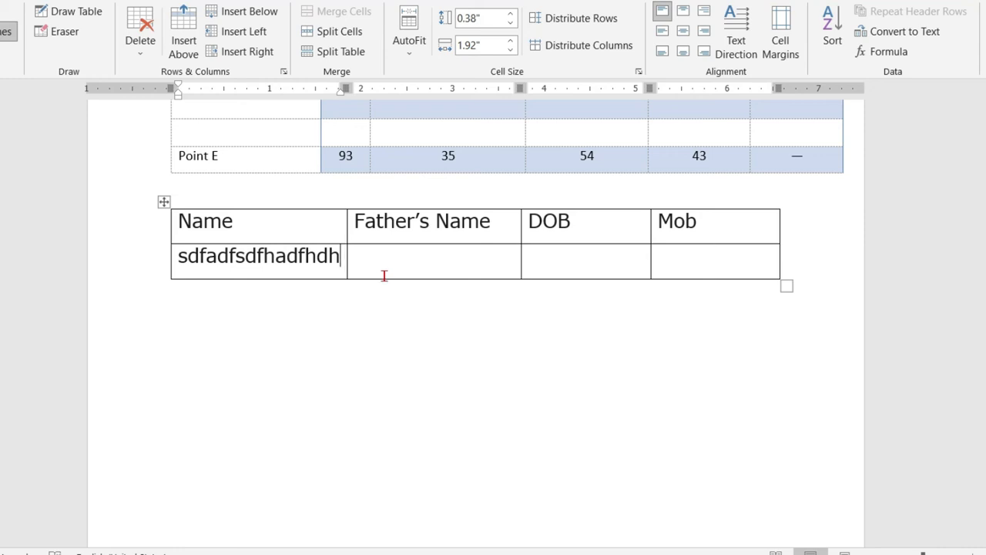
{"action": "key", "text": "ctrl+BackSpace"}
{"action": "type", "text": "gsdf dfsadf sfs"}
- Enter the filler text "Sdf sadfdfsdf dfasdf" in the cell below Father's Name
{"action": "left_click", "coordinate": [346, 279]}
{"action": "type", "text": "sdf sadfdfsdf df"}
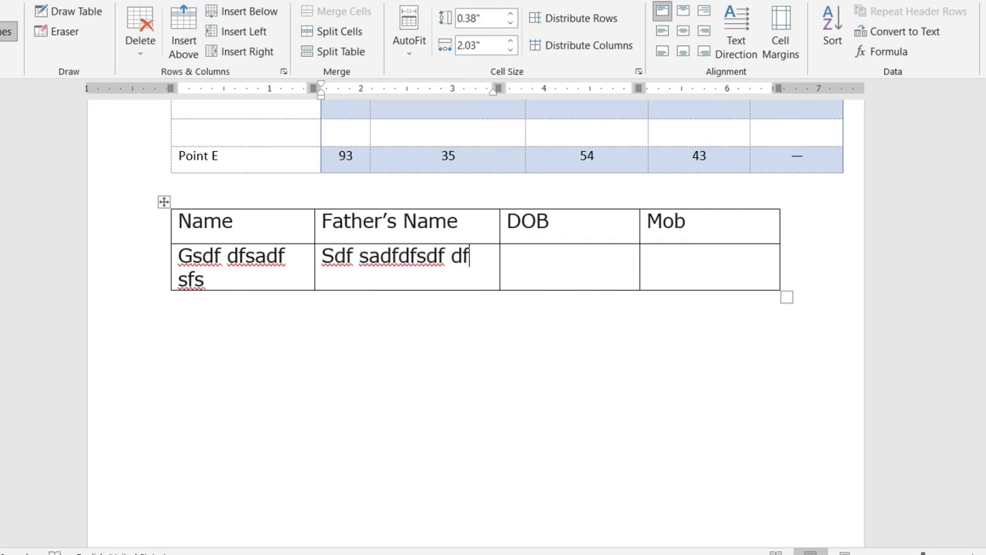
{"action": "type", "text": "asdf"}
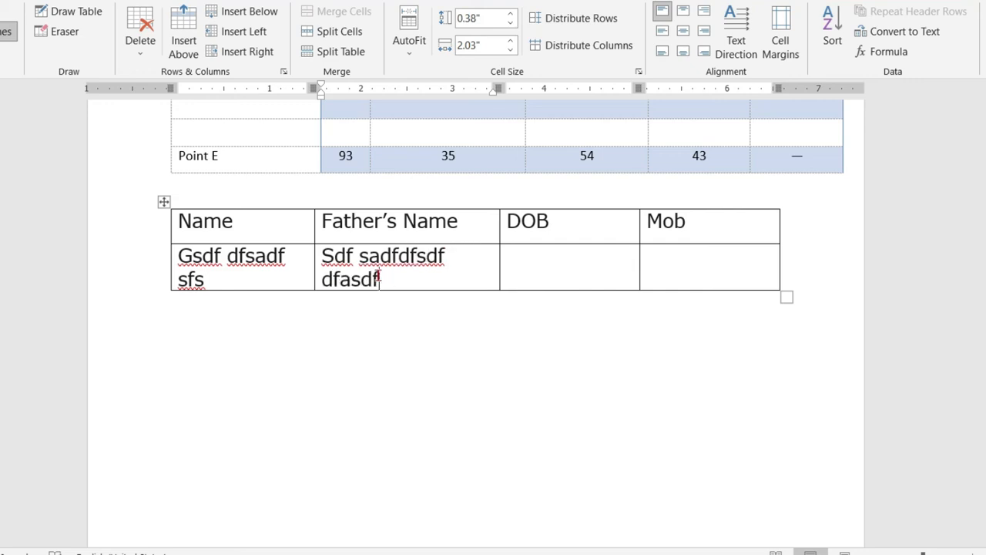
- Fill the cell below DOB with long filler text starting "Dgfdgsdfgdfgdsfgdfg" to test how the column widths respond
{"action": "left_click", "coordinate": [516, 277]}
{"action": "type", "text": "dgfdgsdfgdfgdsfg"}
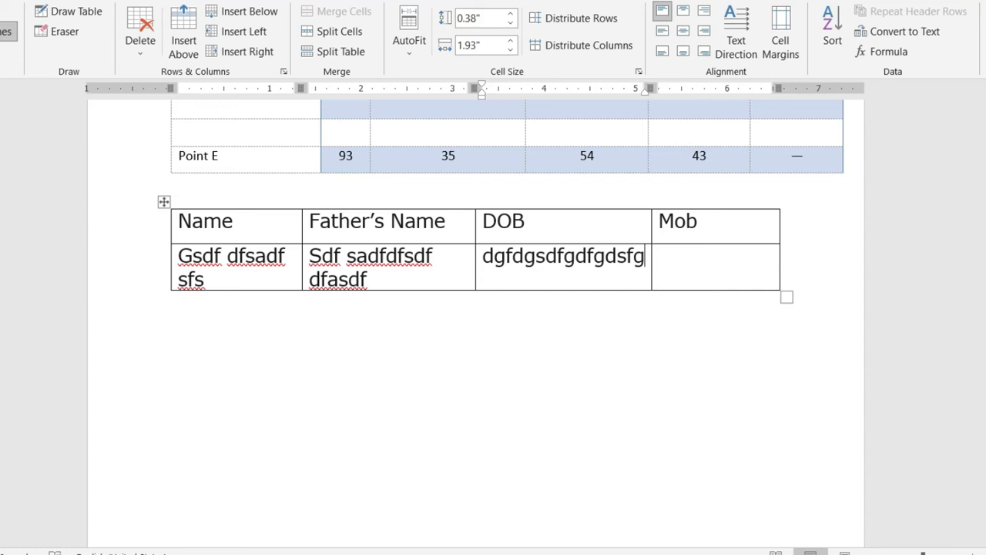
{"action": "type", "text": "dfg dfgfgdg"}
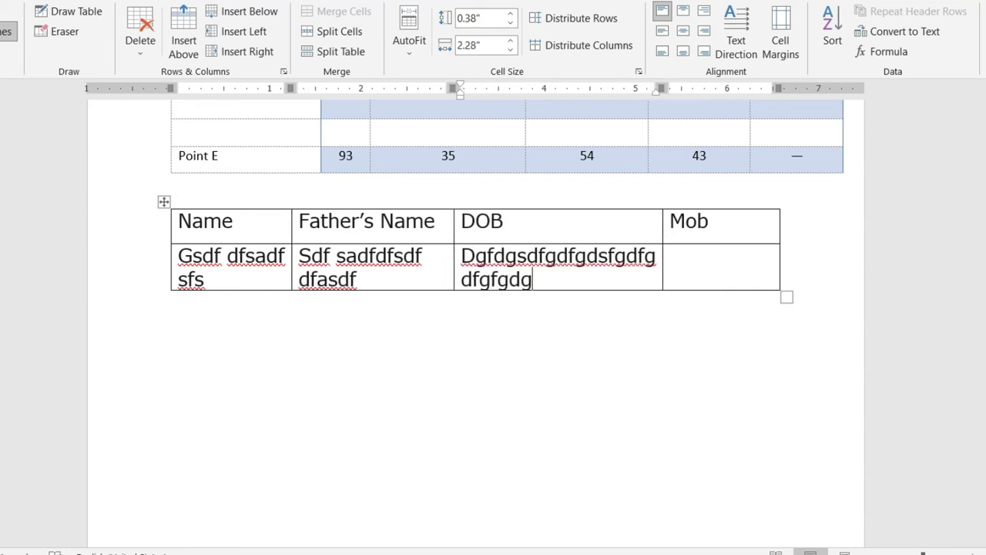
{"action": "type", "text": "dfgdfgfgdfgfgfg"}
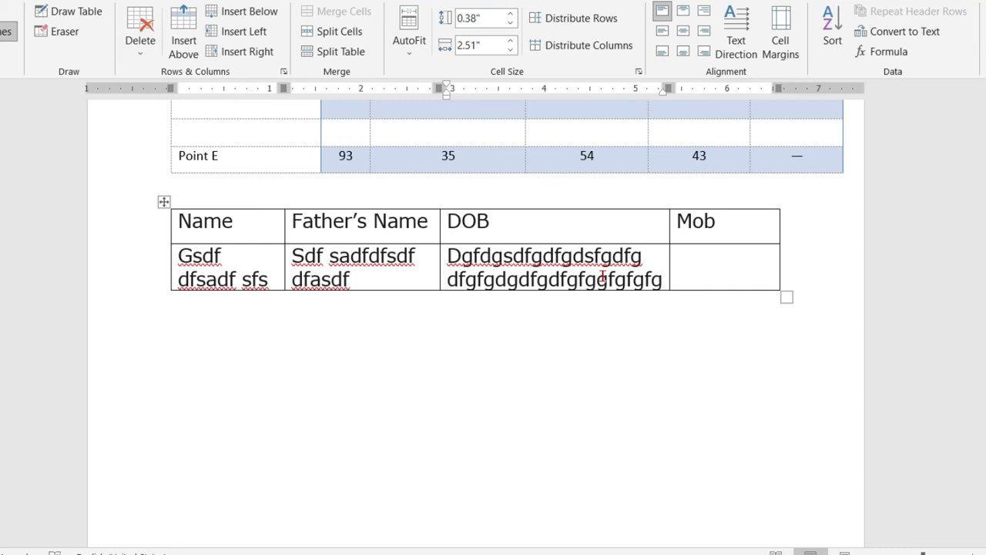
{"action": "type", "text": "gfdgfdg"}
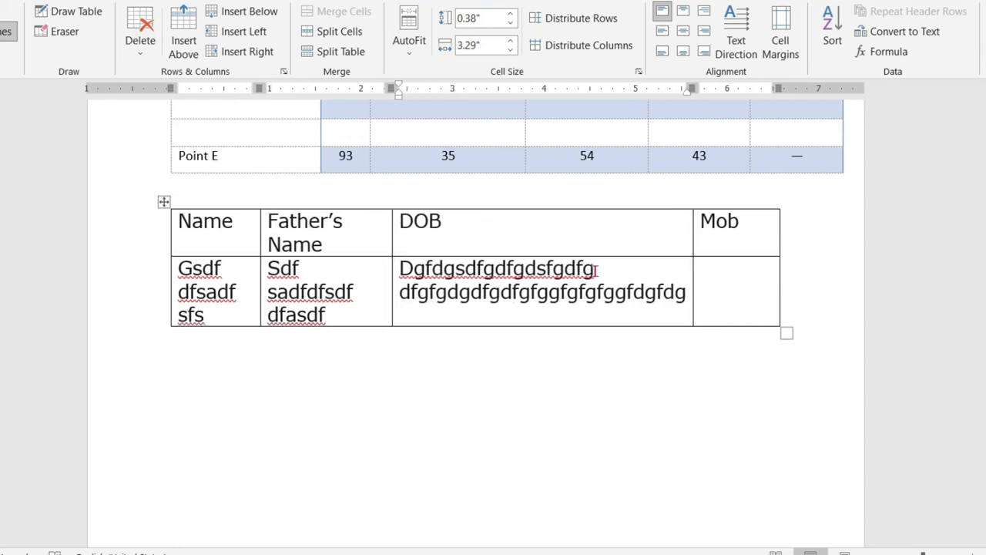
- Undo all the filler text entered in the table's second row
{"action": "key", "text": "ctrl+z"}
{"action": "key", "text": "ctrl+z"}
{"action": "key", "text": "ctrl+z"}
{"action": "key", "text": "ctrl+z"}
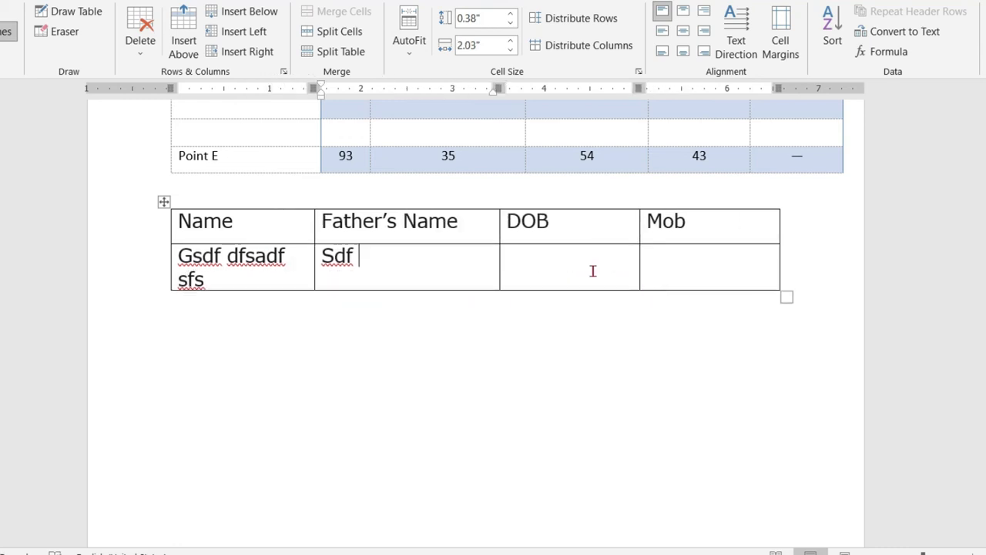
{"action": "key", "text": "ctrl+z"}
{"action": "key", "text": "ctrl+z"}
{"action": "key", "text": "ctrl+z"}
{"action": "key", "text": "ctrl+z"}
{"action": "key", "text": "ctrl+z"}
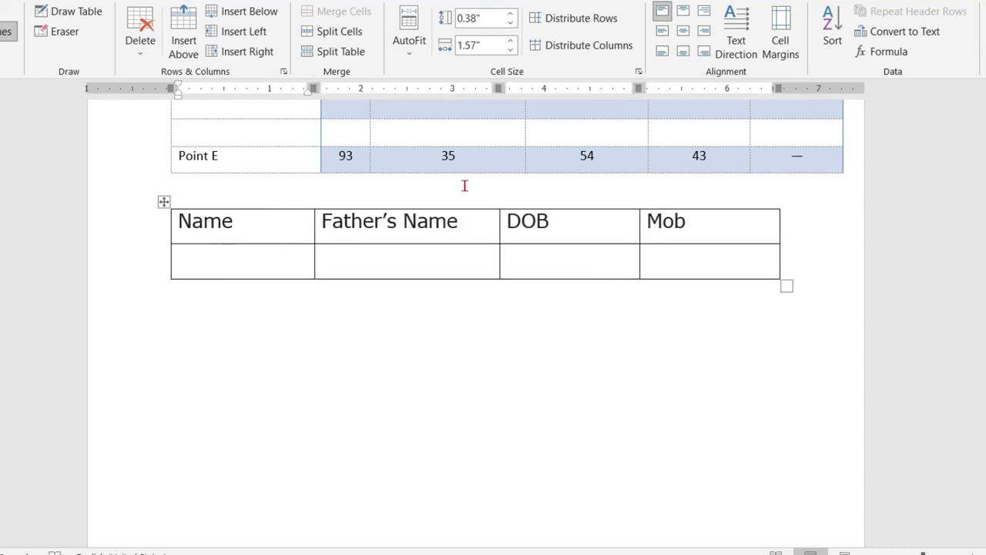
- Set the table to Fixed Column Width and enter long unbroken filler text starting "sdfsdfsafsdfs" below Name
{"action": "left_click", "coordinate": [420, 56]}
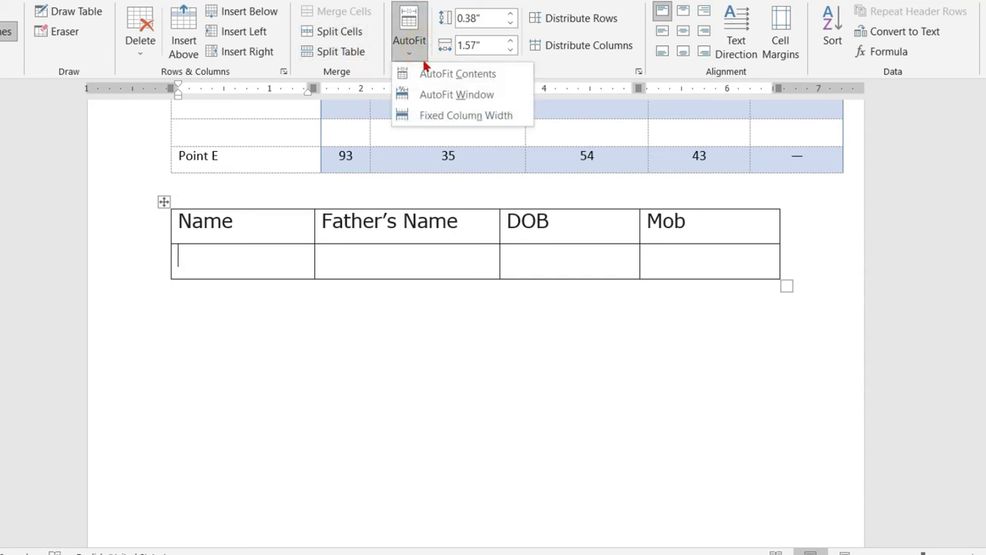
{"action": "left_click", "coordinate": [466, 115]}
{"action": "left_click", "coordinate": [294, 265]}
{"action": "type", "text": "sdfsdfsafsdfsdfsdfsd"}
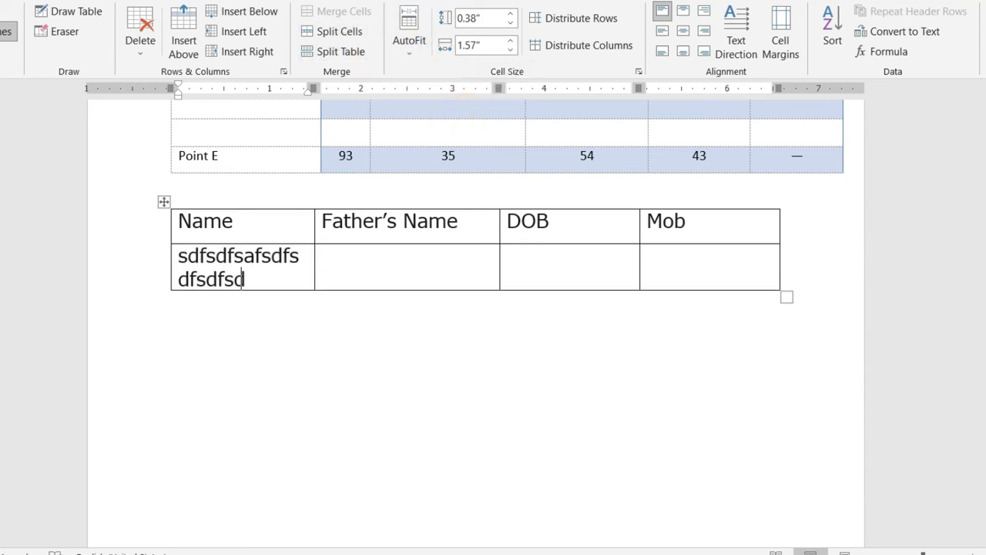
{"action": "type", "text": "fsdfsdasdfsdfsdasdfsdf"}
- Enter long unbroken filler text starting "asgfdgasgdfgdfgf" in the cell below Father's Name
{"action": "left_click", "coordinate": [352, 271]}
{"action": "type", "text": "asgfdgasg"}
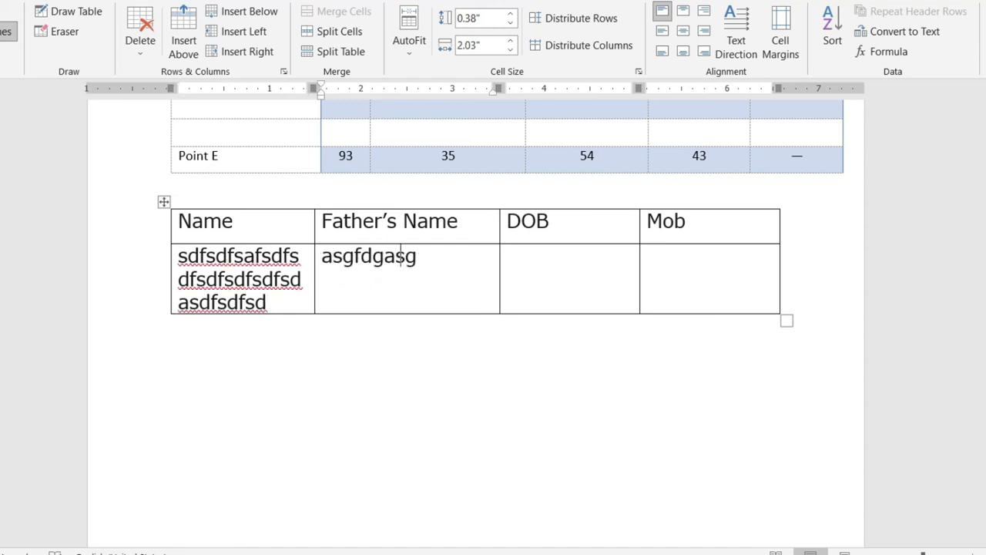
{"action": "type", "text": "dfgdfgfdgdfgdfgdfgdfgdfgd"}
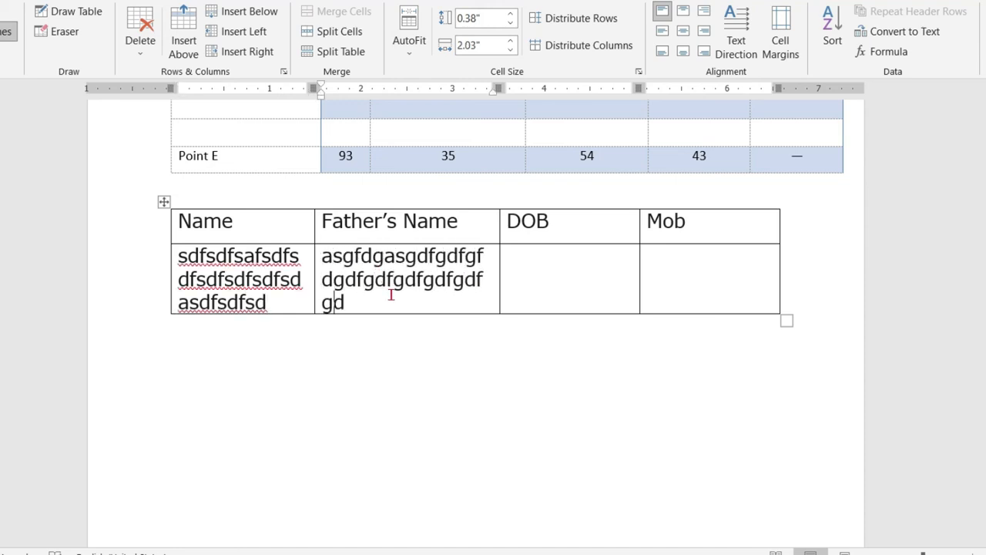
{"action": "type", "text": "fgdfgdfgdfgfdgdfgfdgdfgfd"}
- Place the cursor in the empty cell below DOB and set the second row's height to 0.7 inches
{"action": "left_click", "coordinate": [557, 265]}
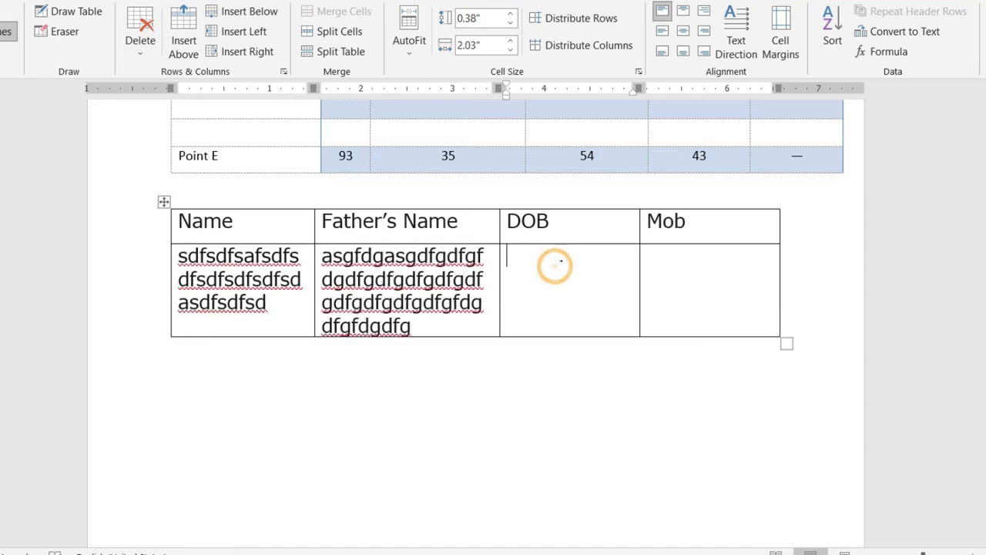
{"action": "left_click", "coordinate": [398, 58]}
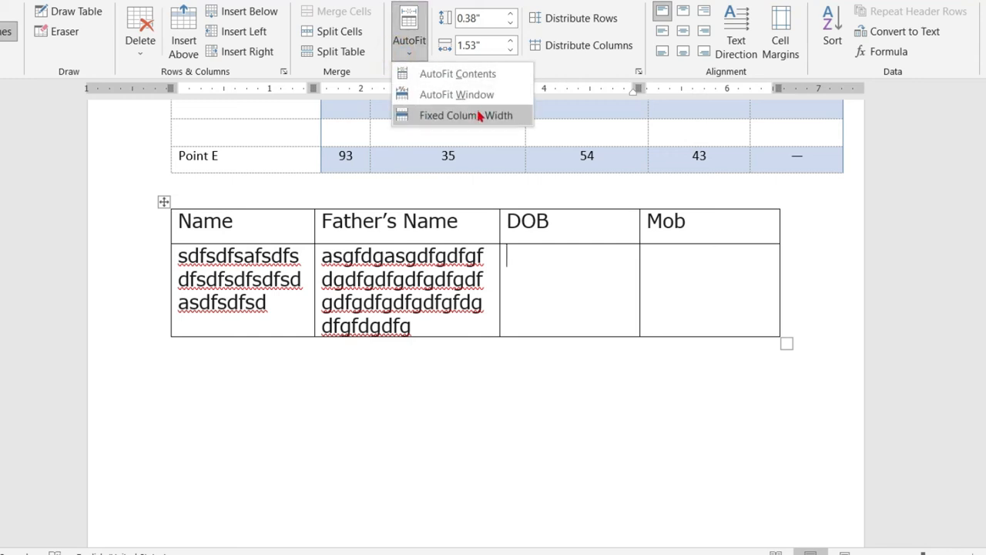
{"action": "left_click", "coordinate": [527, 359]}
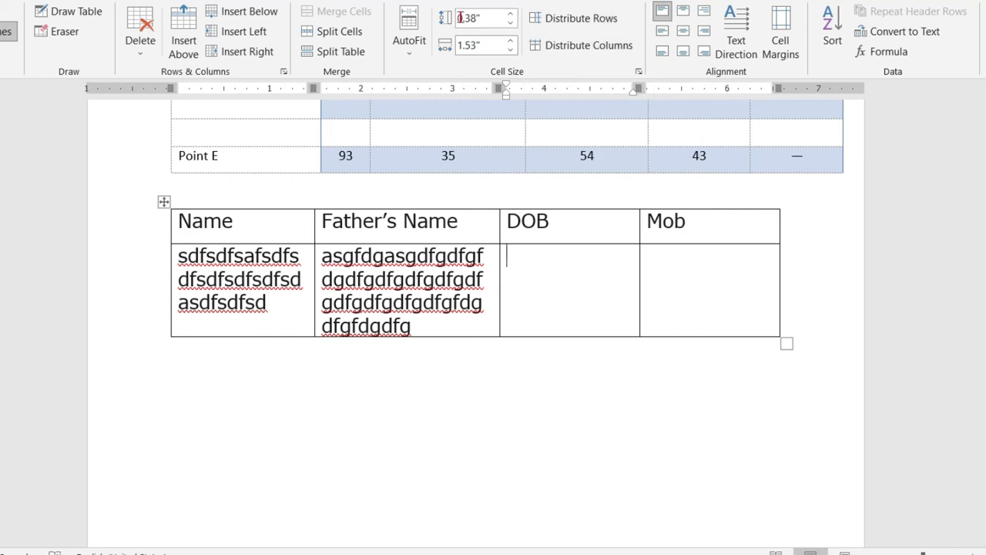
{"action": "left_click", "coordinate": [511, 17]}
{"action": "left_click", "coordinate": [511, 17]}
{"action": "left_click", "coordinate": [511, 17]}
{"action": "left_click", "coordinate": [511, 17]}
{"action": "left_click", "coordinate": [511, 17]}
{"action": "left_click", "coordinate": [511, 17]}
{"action": "left_click", "coordinate": [511, 17]}
{"action": "left_click", "coordinate": [510, 17]}
{"action": "left_click", "coordinate": [510, 19]}
{"action": "left_click", "coordinate": [510, 23]}
{"action": "left_click", "coordinate": [510, 23]}
{"action": "left_click", "coordinate": [510, 23]}
{"action": "left_click", "coordinate": [510, 24]}
{"action": "left_click", "coordinate": [510, 23]}
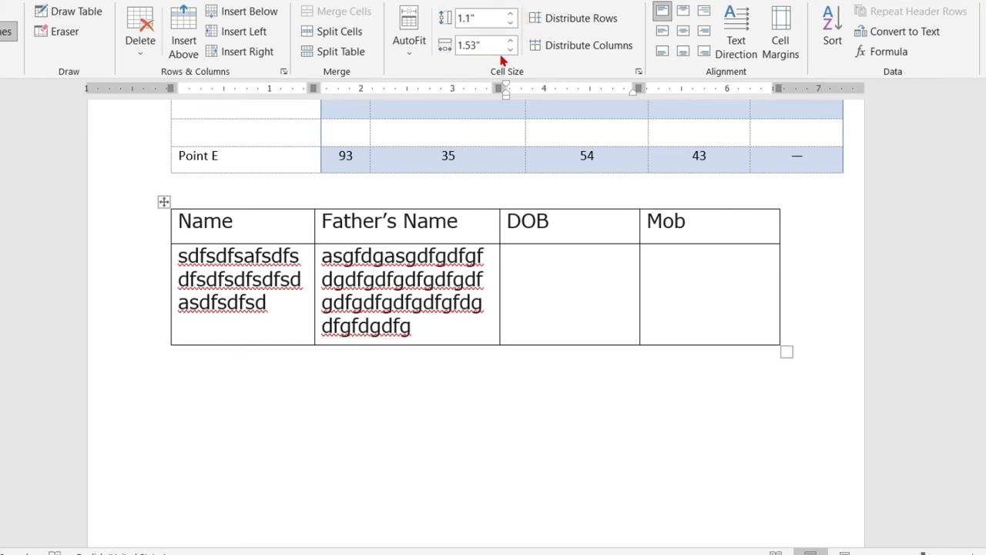
{"action": "left_click", "coordinate": [510, 24]}
{"action": "left_click", "coordinate": [510, 23]}
{"action": "left_click", "coordinate": [510, 23]}
{"action": "left_click", "coordinate": [510, 24]}
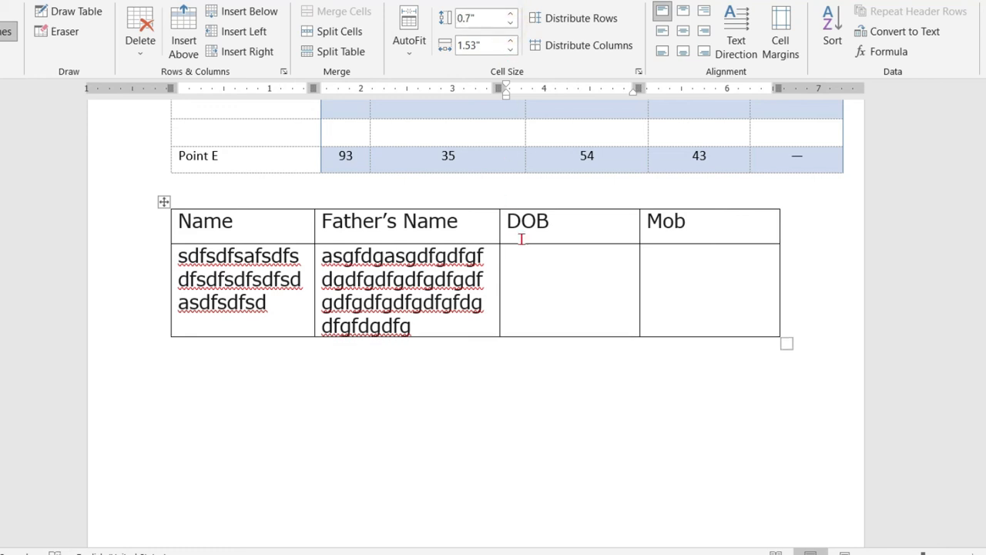
- Set the width of the DOB column to 1.4 inches from its empty second-row cell
{"action": "left_click", "coordinate": [334, 244]}
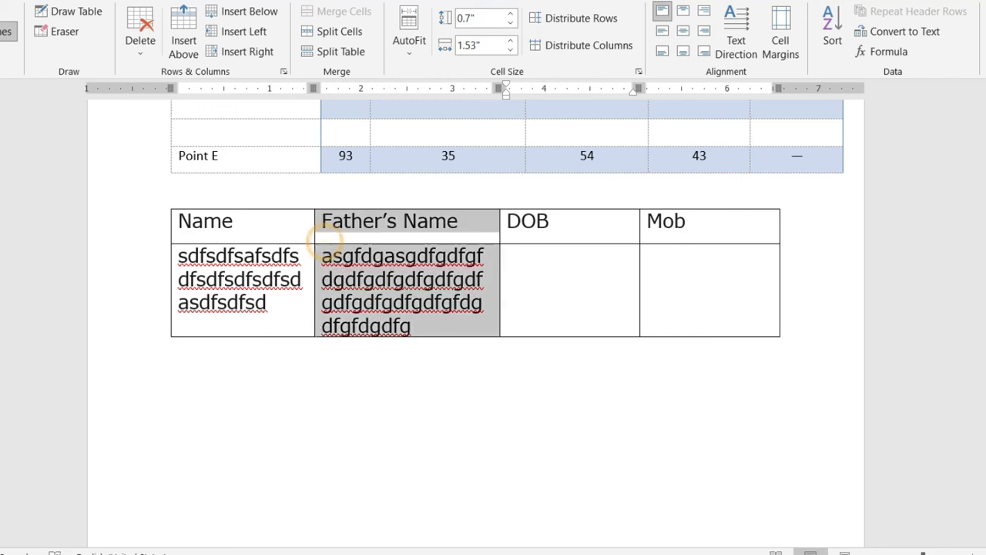
{"action": "left_click", "coordinate": [540, 249]}
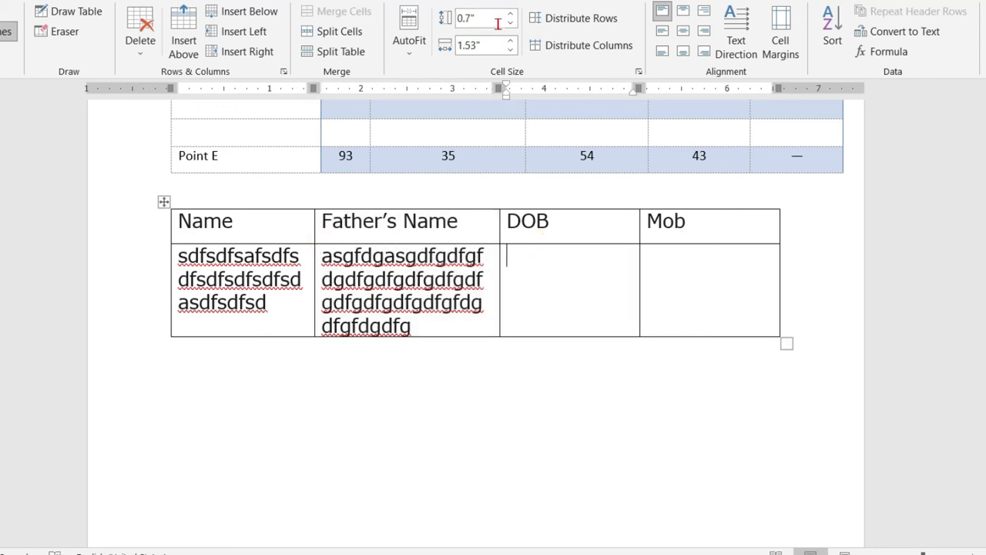
{"action": "left_click", "coordinate": [552, 293]}
{"action": "left_click", "coordinate": [507, 36]}
{"action": "left_click", "coordinate": [507, 35]}
{"action": "left_click", "coordinate": [509, 38]}
{"action": "left_click", "coordinate": [508, 39]}
{"action": "left_click", "coordinate": [509, 39]}
{"action": "left_click", "coordinate": [509, 39]}
{"action": "left_click", "coordinate": [510, 51]}
{"action": "left_click", "coordinate": [510, 51]}
{"action": "left_click", "coordinate": [510, 51]}
{"action": "left_click", "coordinate": [510, 51]}
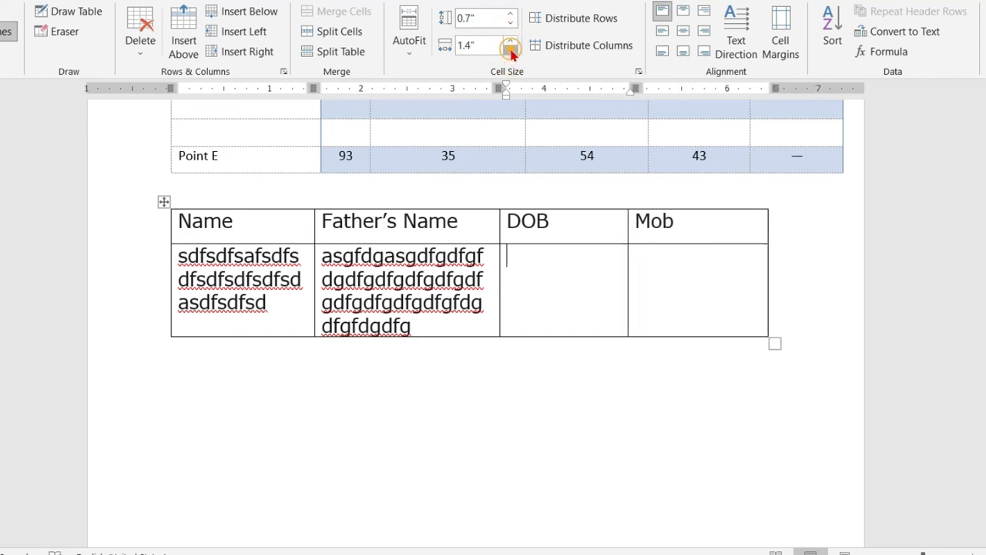
- Insert a table with five columns and four rows on the empty line below the paragraph ending "Mumbai city here:"
{"action": "left_click", "coordinate": [582, 21]}
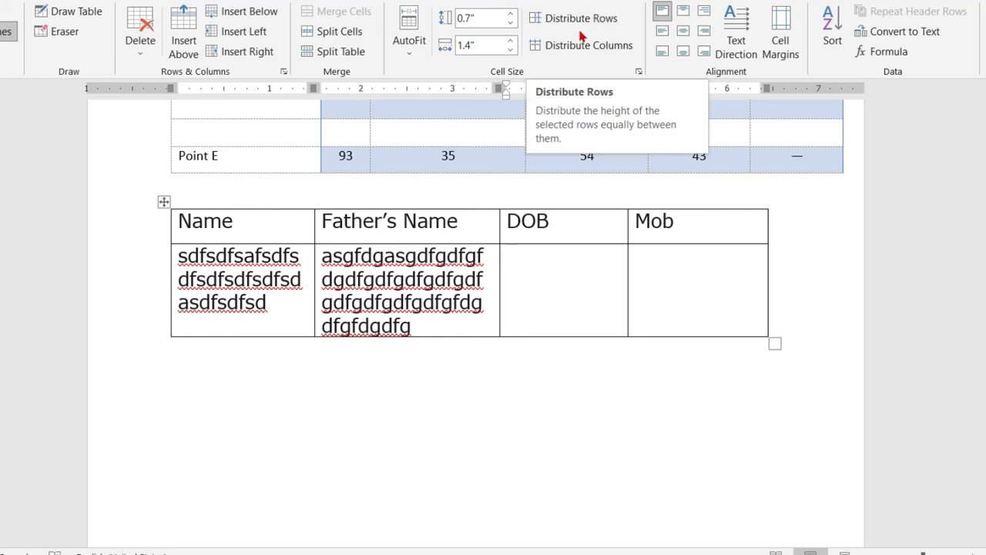
{"action": "scroll", "coordinate": [590, 170], "scroll_direction": "down", "scroll_amount": 5}
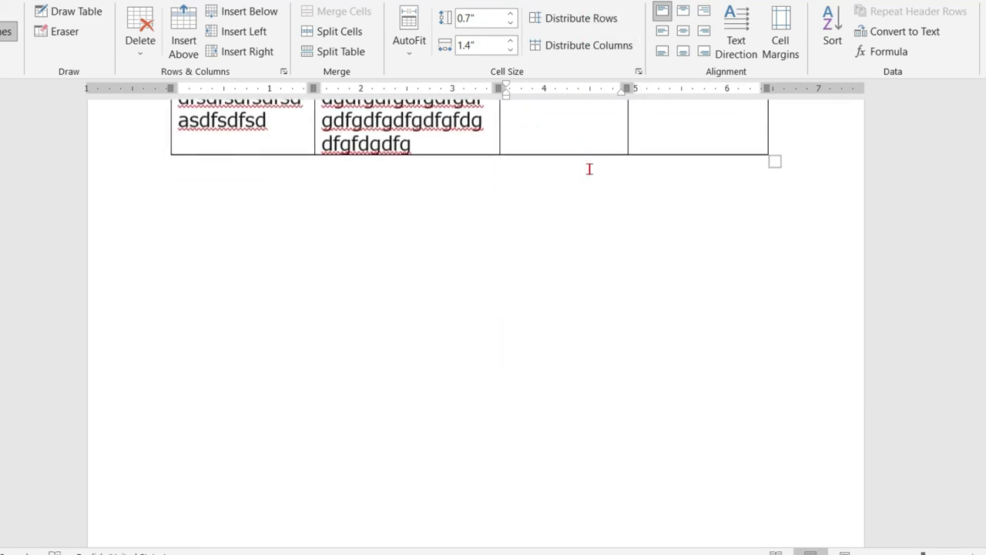
{"action": "scroll", "coordinate": [589, 169], "scroll_direction": "up", "scroll_amount": 12}
{"action": "scroll", "coordinate": [590, 177], "scroll_direction": "down", "scroll_amount": 4}
{"action": "scroll", "coordinate": [591, 179], "scroll_direction": "down", "scroll_amount": 15}
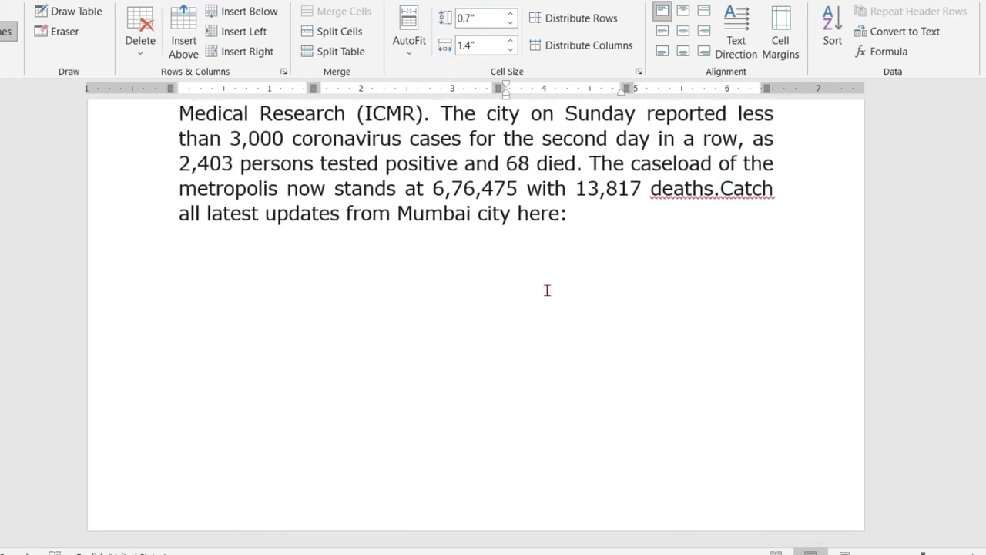
{"action": "left_click", "coordinate": [330, 214]}
{"action": "left_click", "coordinate": [583, 231]}
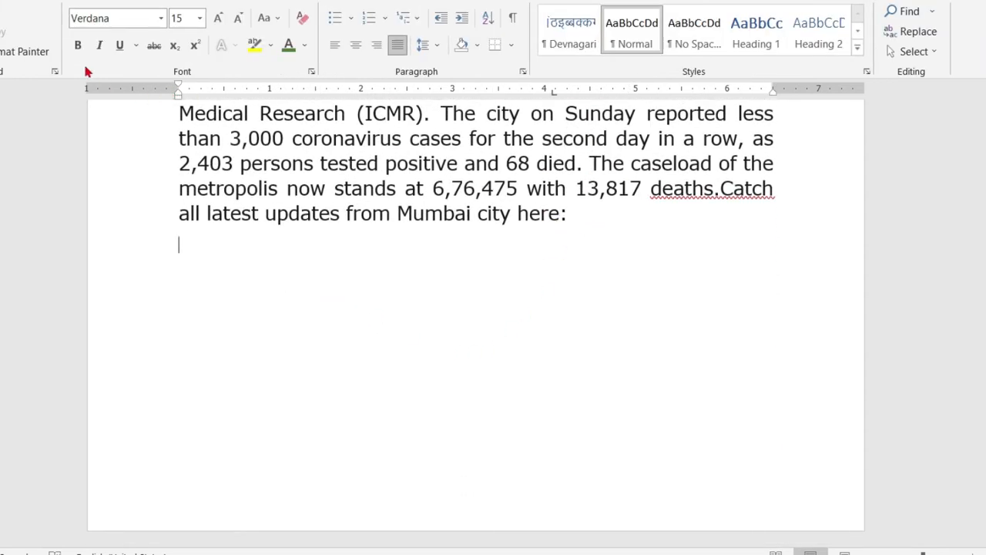
{"action": "left_click", "coordinate": [62, 3]}
{"action": "left_click", "coordinate": [45, 35]}
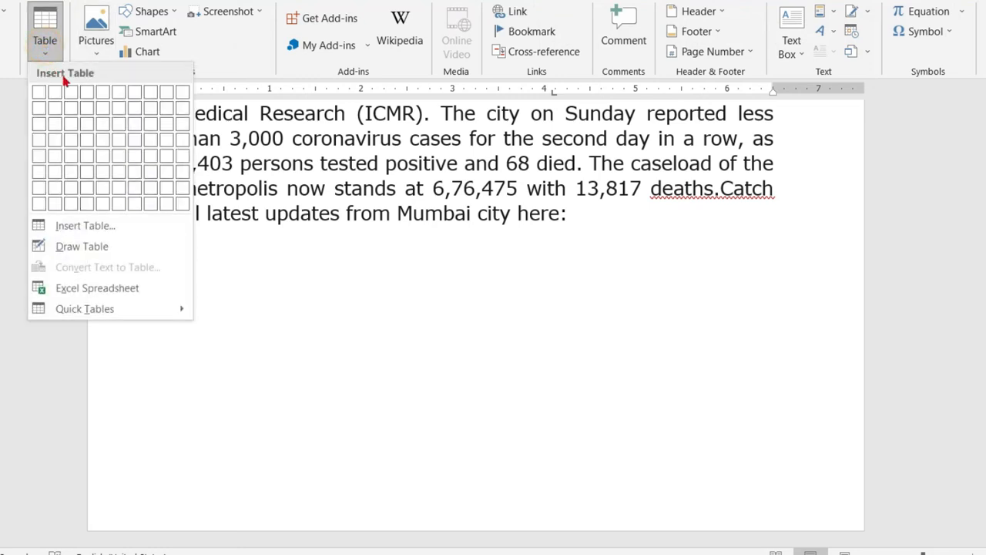
{"action": "left_click", "coordinate": [103, 155]}
- Make the new table's row heights uneven, and distribute the height evenly across all four rows
{"action": "left_click_drag", "start_coordinate": [216, 255], "coordinate": [216, 417]}
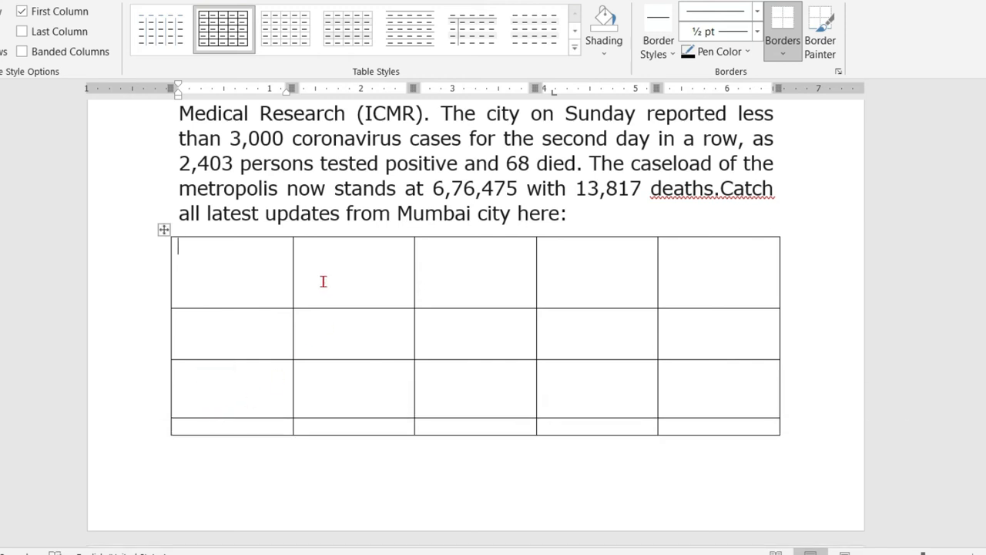
{"action": "left_click_drag", "start_coordinate": [233, 258], "coordinate": [717, 426]}
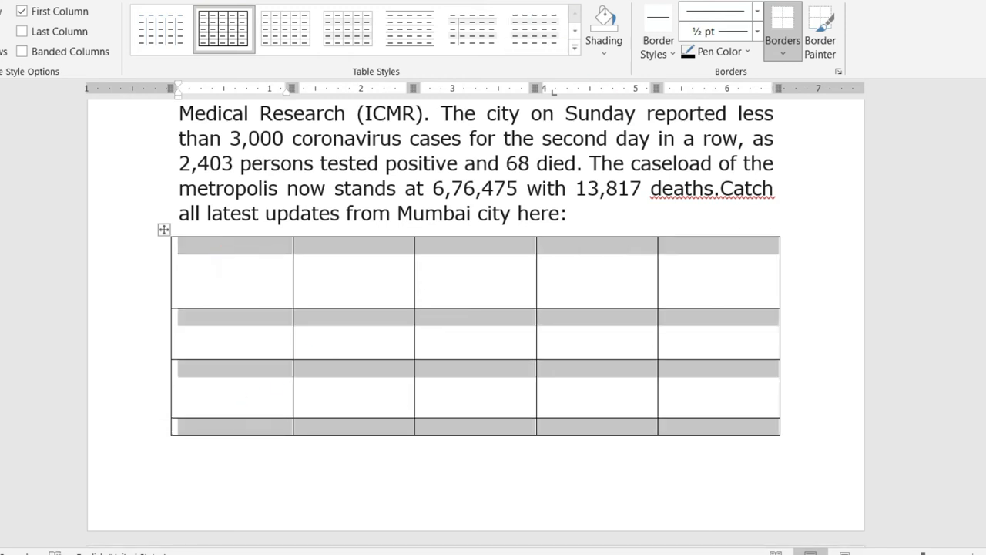
{"action": "left_click", "coordinate": [505, 1]}
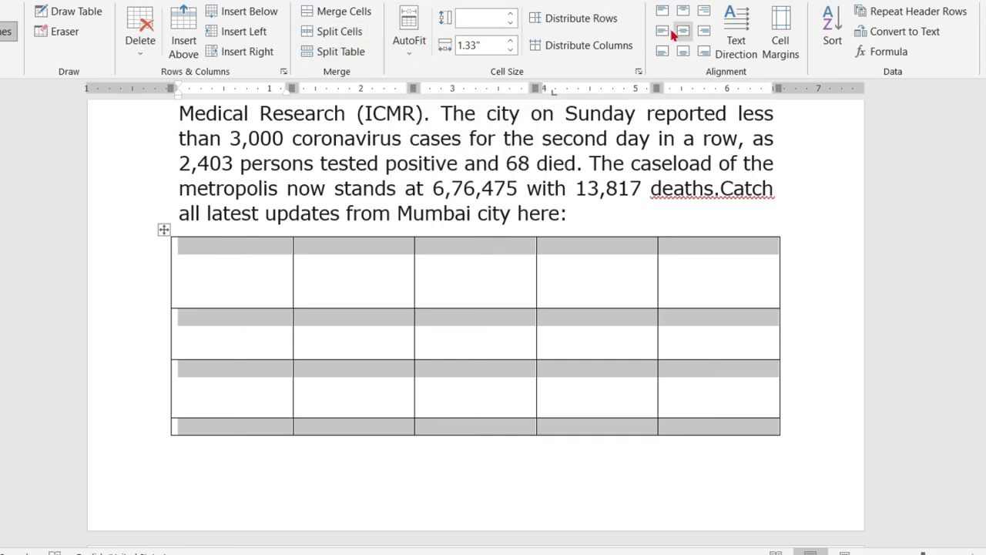
{"action": "left_click", "coordinate": [570, 25]}
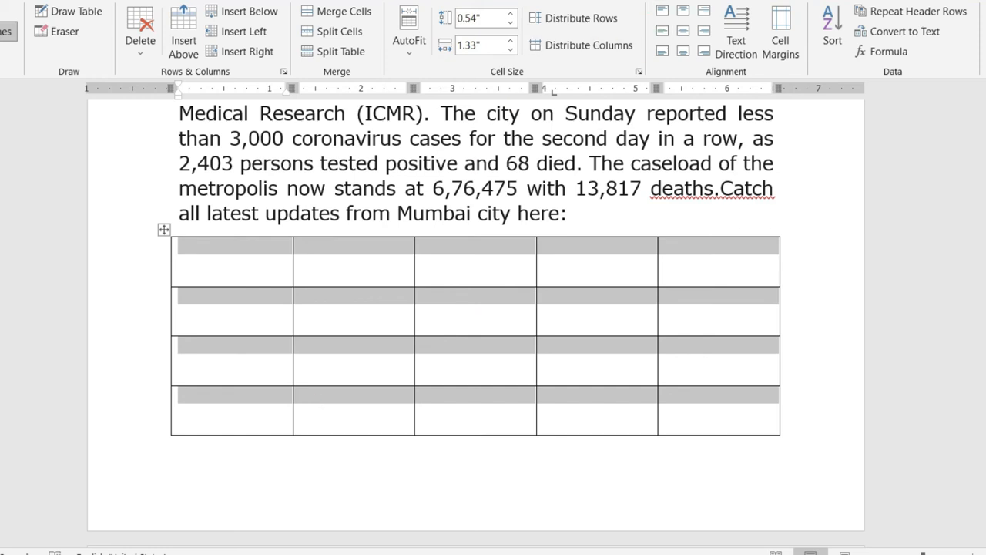
- Narrow the second column and reduce the third to about 1.13 inches, and distribute all the table's columns evenly
{"action": "left_click", "coordinate": [414, 322]}
{"action": "left_click_drag", "start_coordinate": [414, 313], "coordinate": [344, 313]}
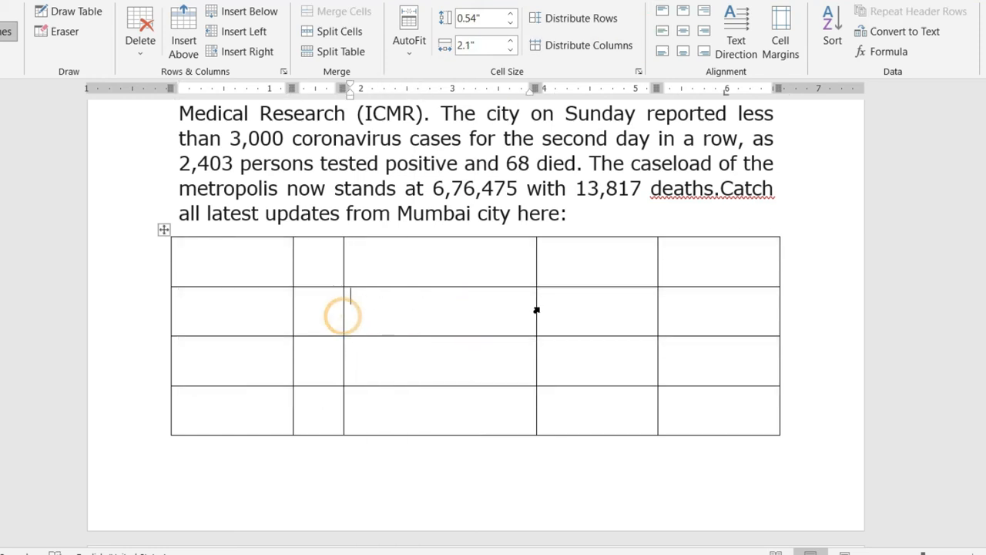
{"action": "left_click_drag", "start_coordinate": [534, 310], "coordinate": [446, 311]}
{"action": "left_click_drag", "start_coordinate": [223, 257], "coordinate": [716, 408]}
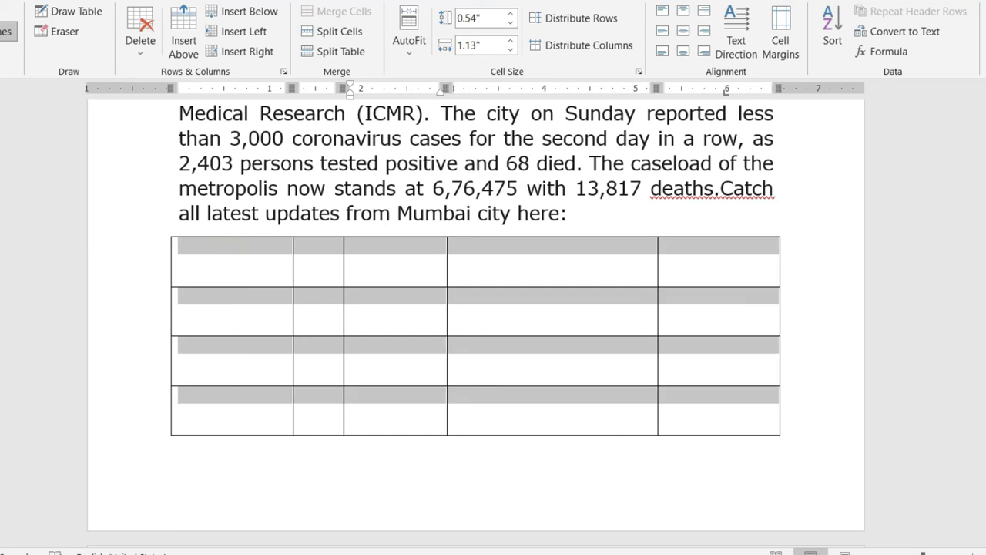
{"action": "left_click", "coordinate": [587, 46]}
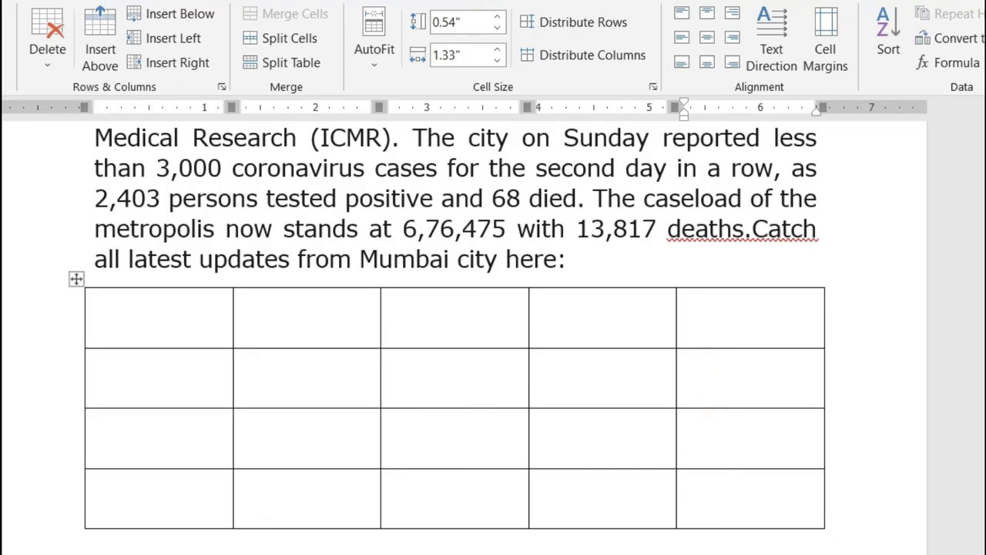
- Increase the first row's height to about 1.46 inches and enter "water" in its fourth cell
{"action": "left_click", "coordinate": [581, 343]}
{"action": "left_click_drag", "start_coordinate": [632, 346], "coordinate": [631, 451]}
{"action": "left_click", "coordinate": [601, 370]}
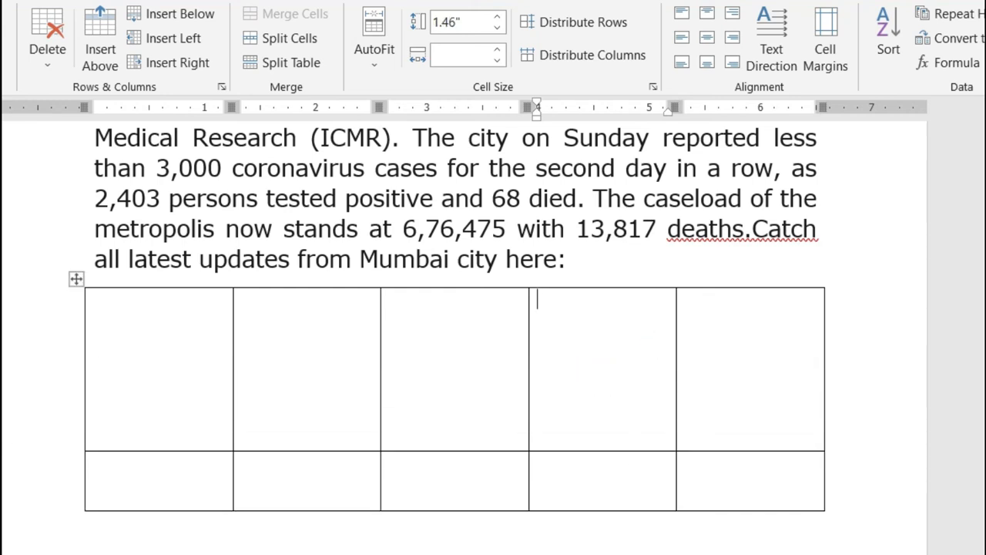
{"action": "type", "text": "werer"}
{"action": "double_click", "coordinate": [578, 300]}
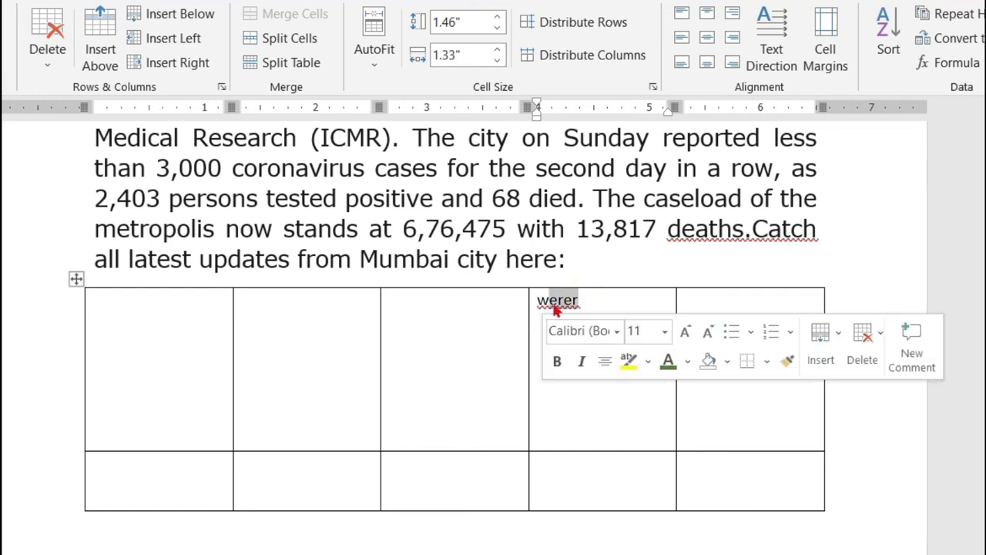
{"action": "key", "text": "BackSpace"}
{"action": "type", "text": "w"}
{"action": "key", "text": "BackSpace"}
{"action": "type", "text": "wat"}
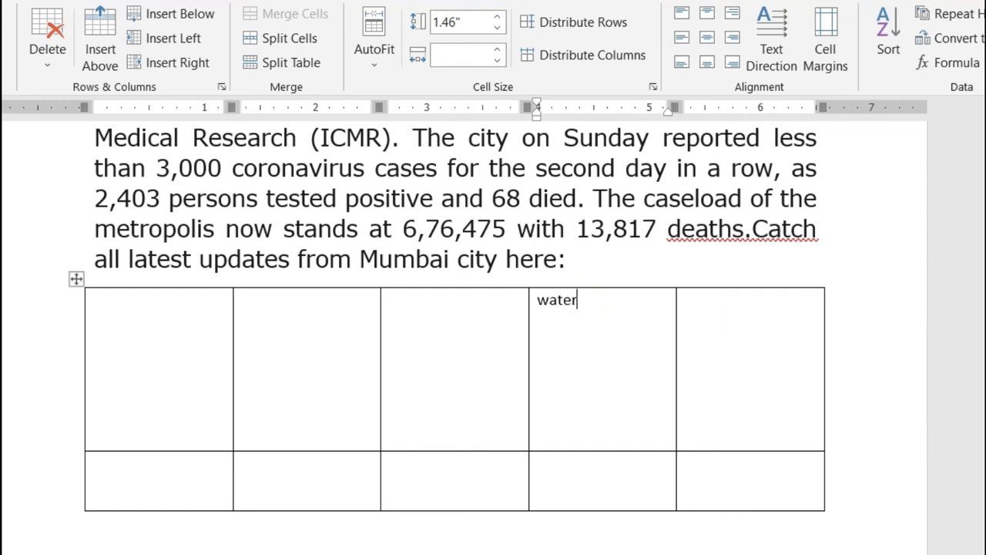
- Try the top center and top right alignments on the "water" cell, finishing with Align Top Left
{"action": "left_click", "coordinate": [610, 303]}
{"action": "left_click", "coordinate": [707, 19]}
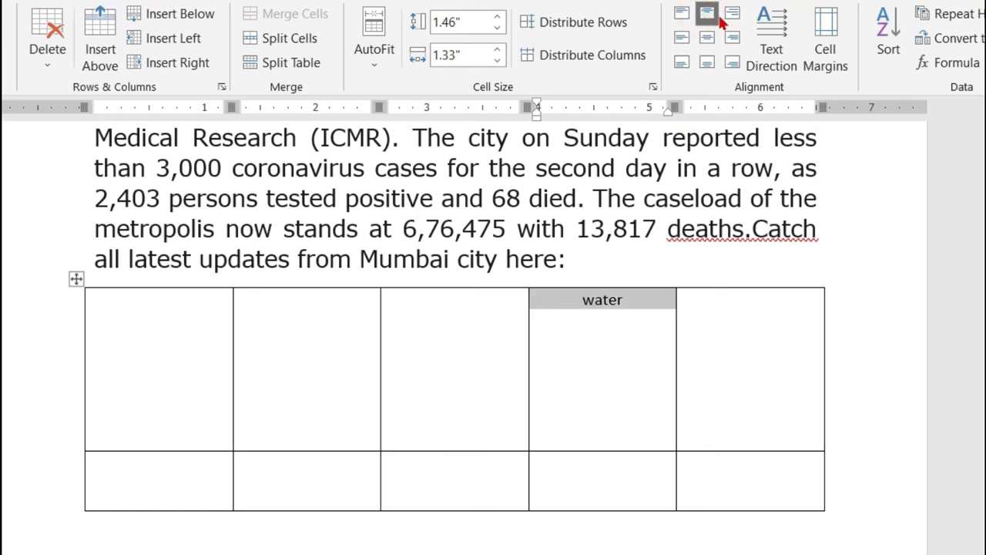
{"action": "left_click", "coordinate": [732, 19]}
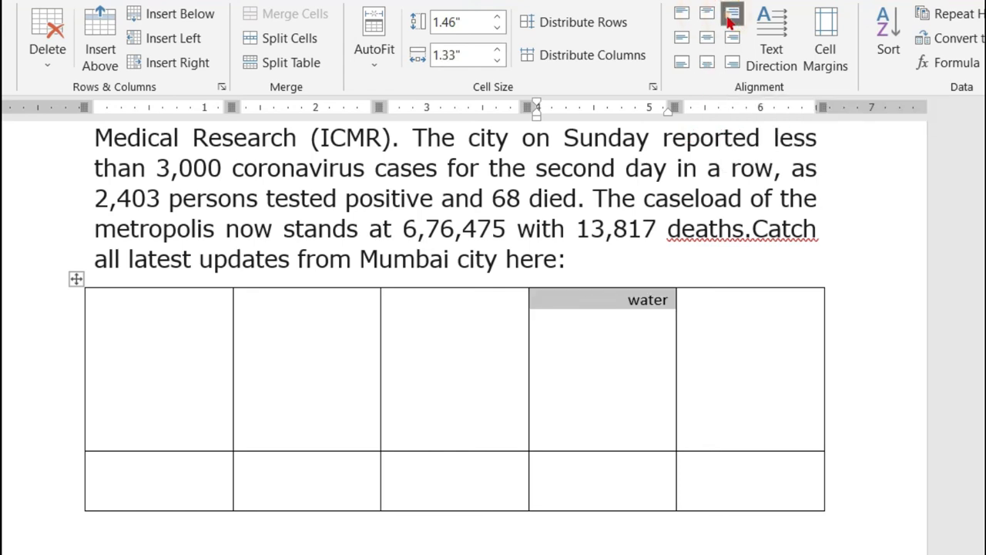
{"action": "left_click", "coordinate": [681, 14]}
{"action": "left_click", "coordinate": [732, 14]}
{"action": "left_click", "coordinate": [682, 14]}
{"action": "left_click", "coordinate": [707, 13]}
{"action": "left_click", "coordinate": [732, 13]}
{"action": "left_click", "coordinate": [681, 13]}
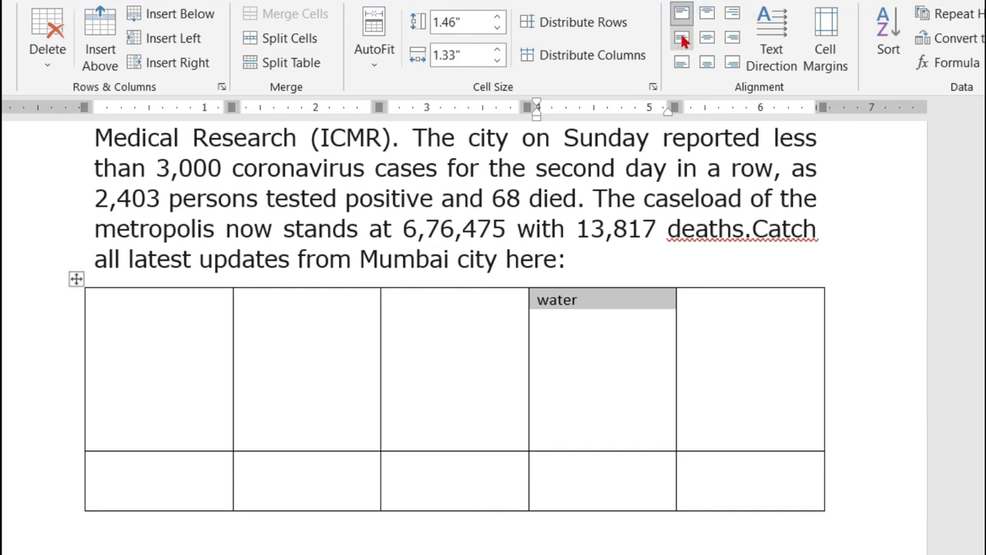
- Cycle the "water" cell through the middle, bottom and top alignments, finishing with Align Center
{"action": "left_click", "coordinate": [682, 40]}
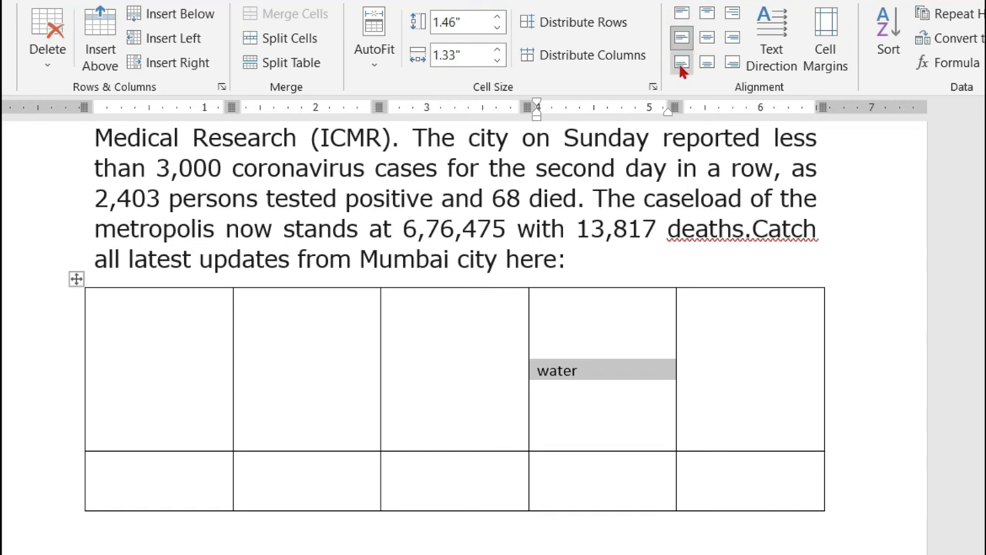
{"action": "left_click", "coordinate": [680, 62]}
{"action": "left_click", "coordinate": [706, 62]}
{"action": "left_click", "coordinate": [706, 37]}
{"action": "left_click", "coordinate": [732, 37]}
{"action": "left_click", "coordinate": [732, 62]}
{"action": "left_click", "coordinate": [706, 37]}
{"action": "left_click", "coordinate": [732, 14]}
{"action": "left_click", "coordinate": [708, 38]}
{"action": "left_click", "coordinate": [707, 14]}
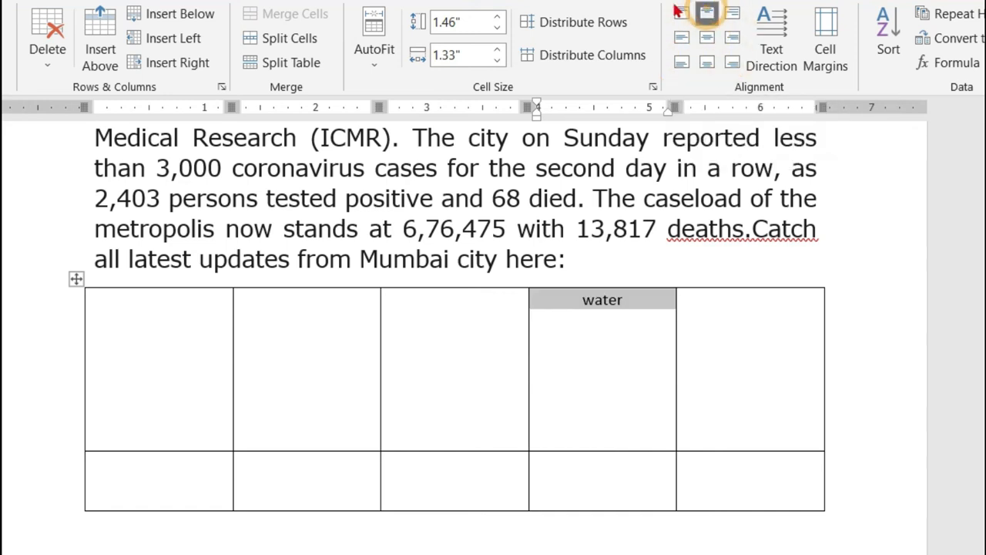
{"action": "left_click", "coordinate": [707, 63]}
{"action": "left_click", "coordinate": [706, 37]}
{"action": "left_click", "coordinate": [732, 14]}
{"action": "left_click", "coordinate": [708, 38]}
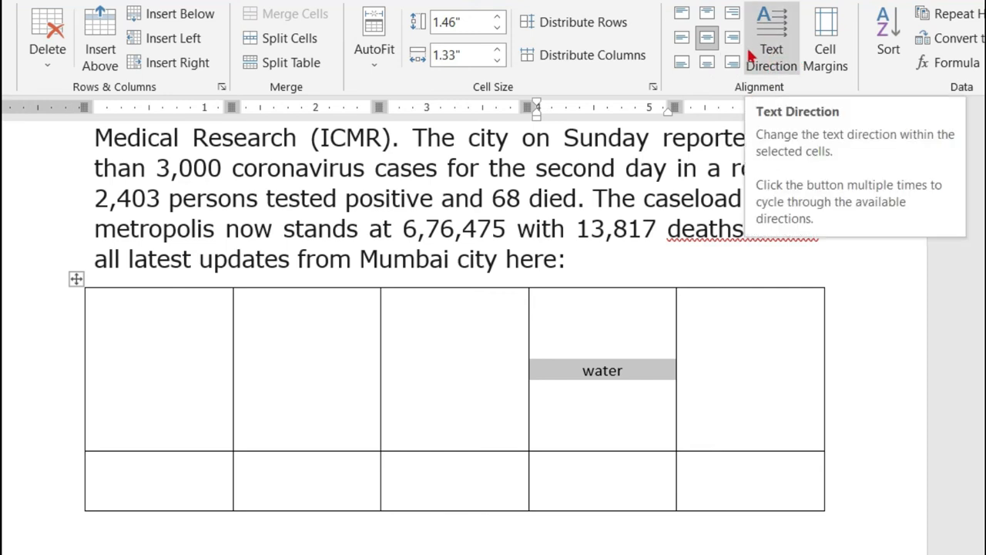
- Cycle the "water" cell's text direction through both vertical orientations back to horizontal, and align the text top left
{"action": "left_click", "coordinate": [774, 45]}
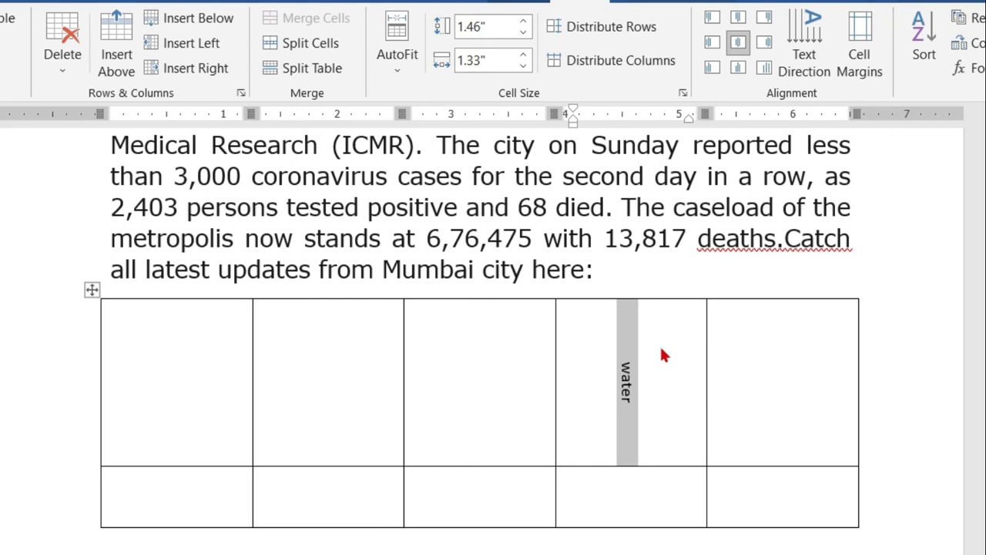
{"action": "left_click", "coordinate": [795, 60]}
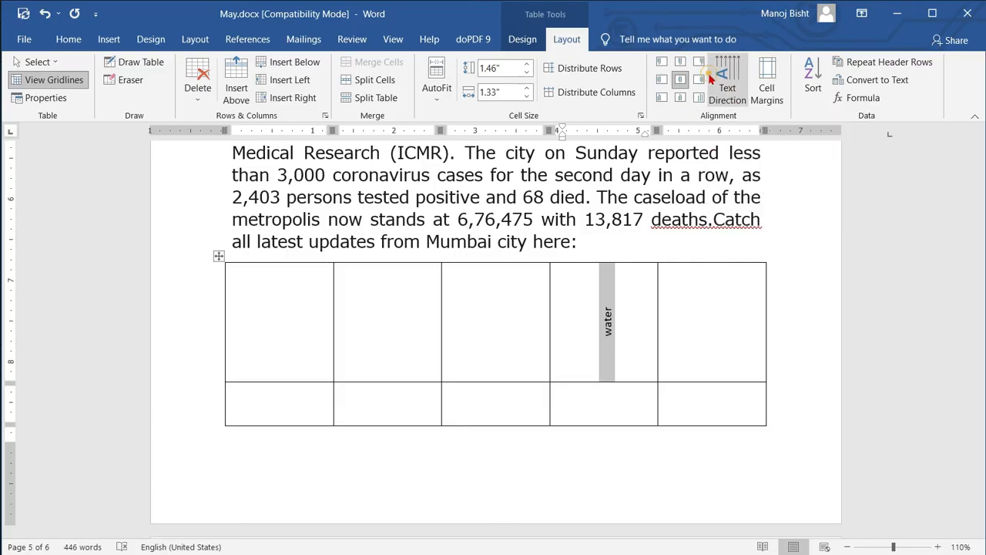
{"action": "left_click", "coordinate": [724, 91]}
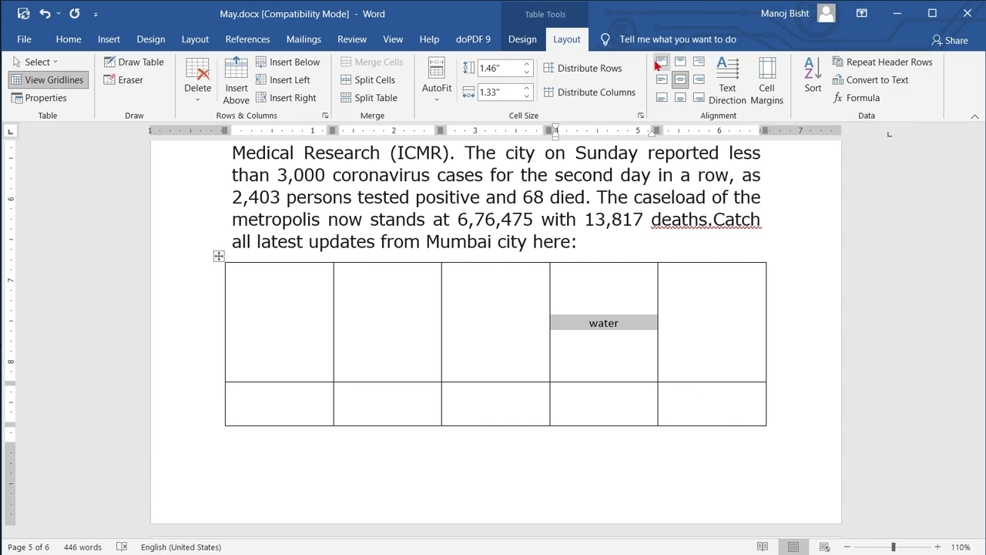
{"action": "left_click", "coordinate": [305, 137]}
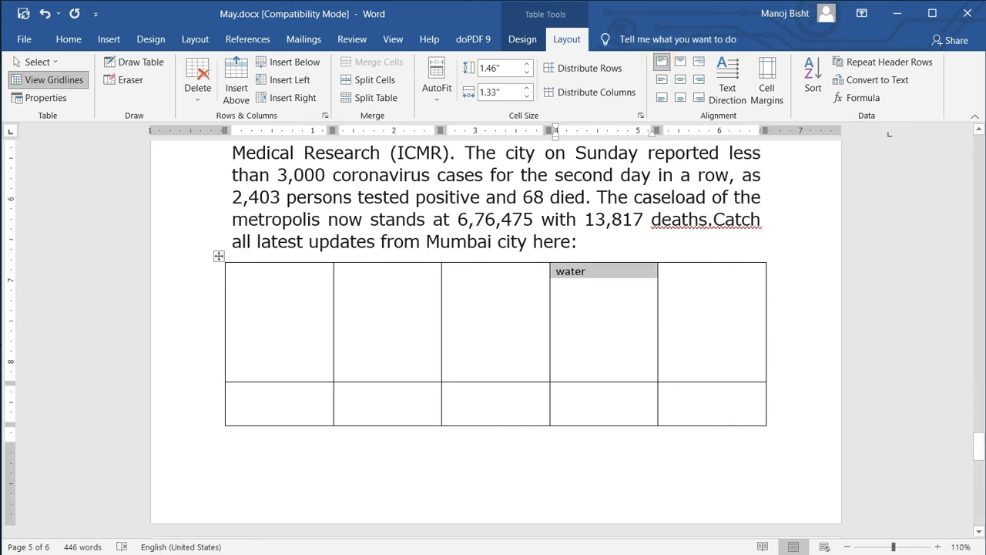
- Set the table's default left cell margin to 0.15 inches with the cursor placed before "water"
{"action": "scroll", "coordinate": [493, 339], "scroll_direction": "up", "scroll_amount": 20}
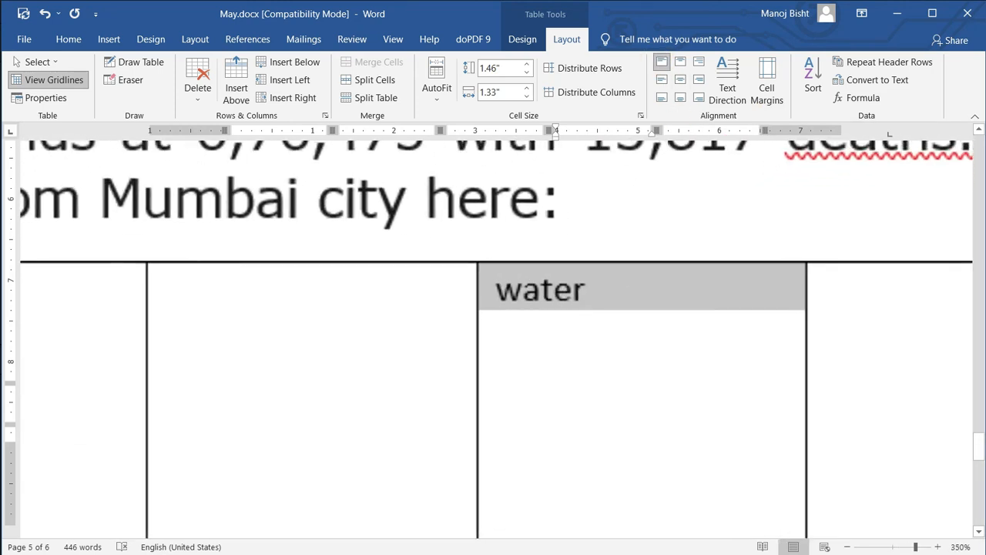
{"action": "scroll", "coordinate": [548, 345], "scroll_direction": "up", "scroll_amount": 12}
{"action": "left_click", "coordinate": [528, 352]}
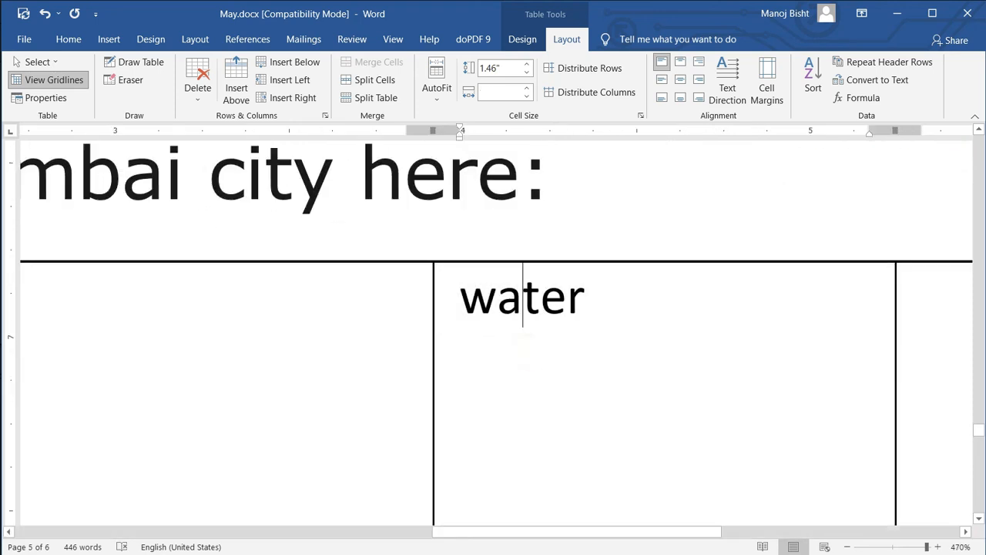
{"action": "left_click", "coordinate": [460, 310]}
{"action": "left_click", "coordinate": [459, 303]}
{"action": "left_click", "coordinate": [766, 95]}
{"action": "left_click_drag", "start_coordinate": [522, 185], "coordinate": [816, 162]}
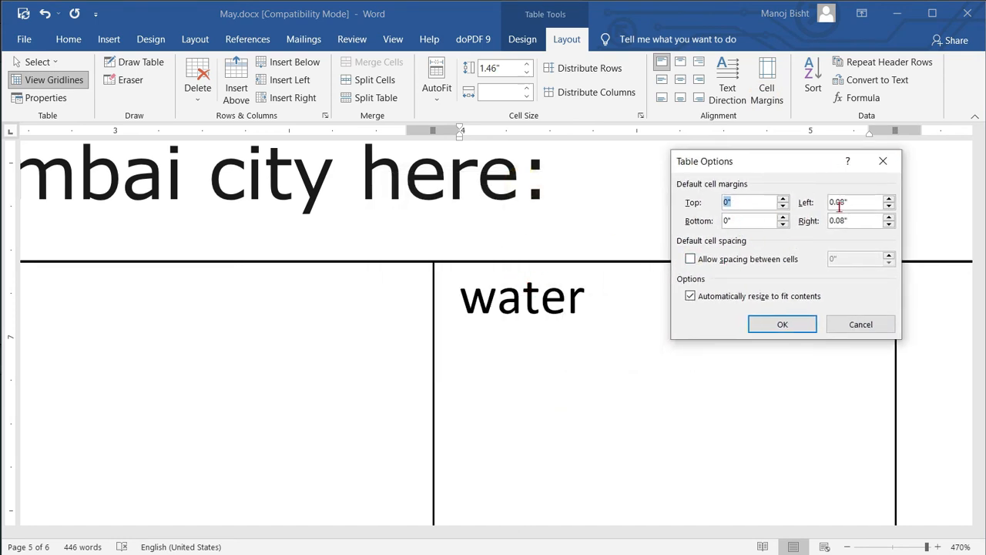
{"action": "left_click", "coordinate": [890, 201]}
{"action": "left_click", "coordinate": [889, 202]}
{"action": "left_click", "coordinate": [890, 201]}
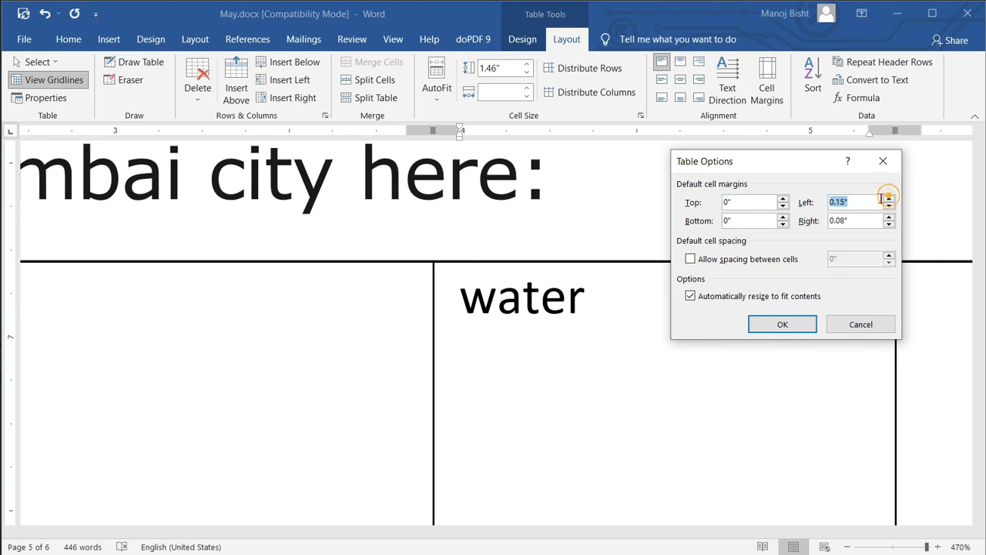
{"action": "left_click", "coordinate": [783, 324]}
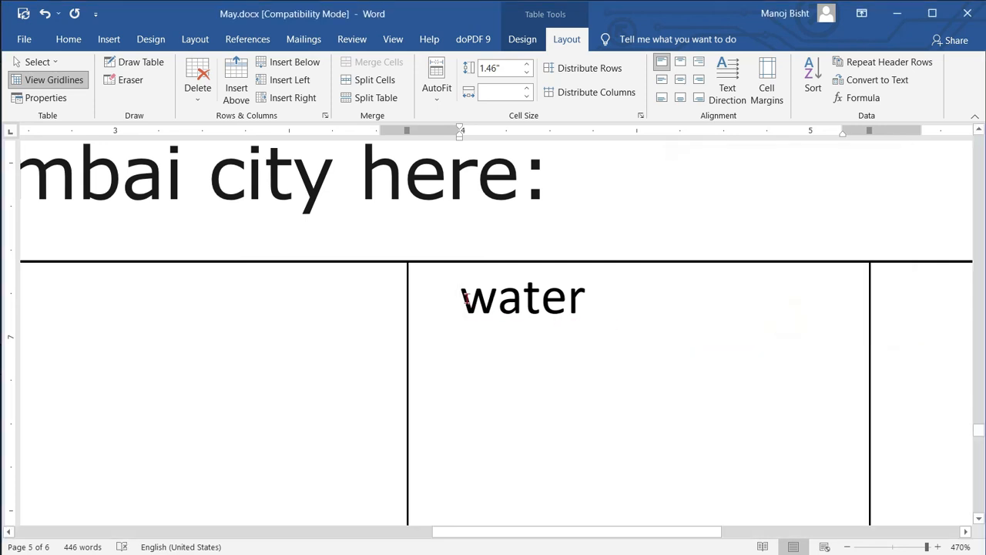
- Add filler text before "water" and break it into four lines reading "Sd", "Sdfd", "Dfdf" and "dffsfwater"
{"action": "left_click", "coordinate": [450, 304]}
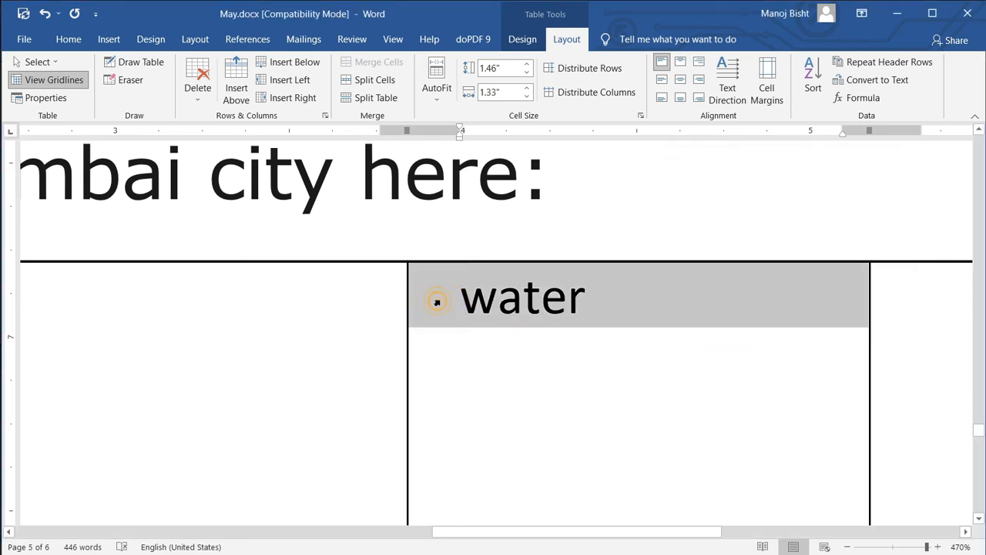
{"action": "left_click", "coordinate": [460, 297]}
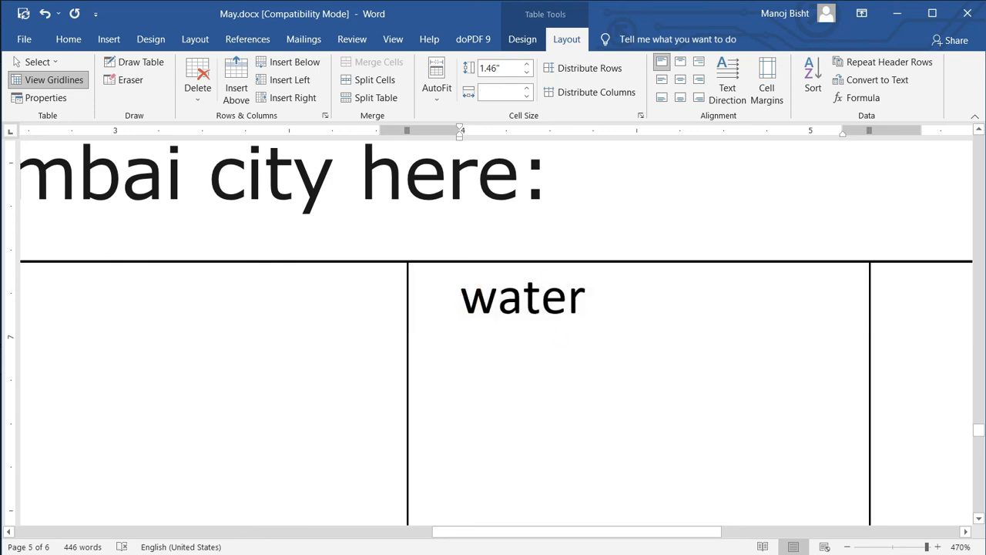
{"action": "type", "text": "sdfsf"}
{"action": "left_click", "coordinate": [519, 325]}
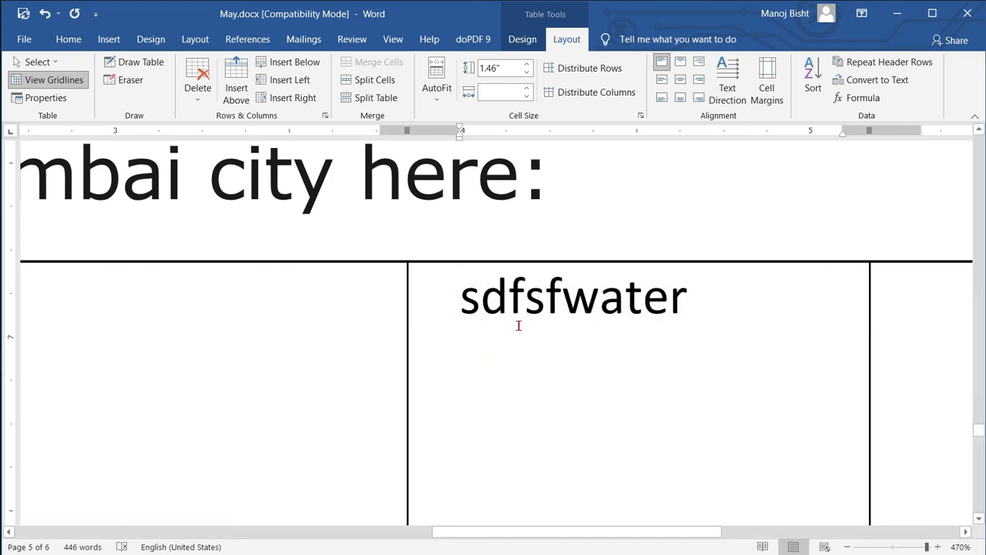
{"action": "key", "text": "Return"}
{"action": "type", "text": "sdfd"}
{"action": "key", "text": "Return"}
{"action": "type", "text": "dfdf"}
{"action": "key", "text": "Return"}
{"action": "type", "text": "df"}
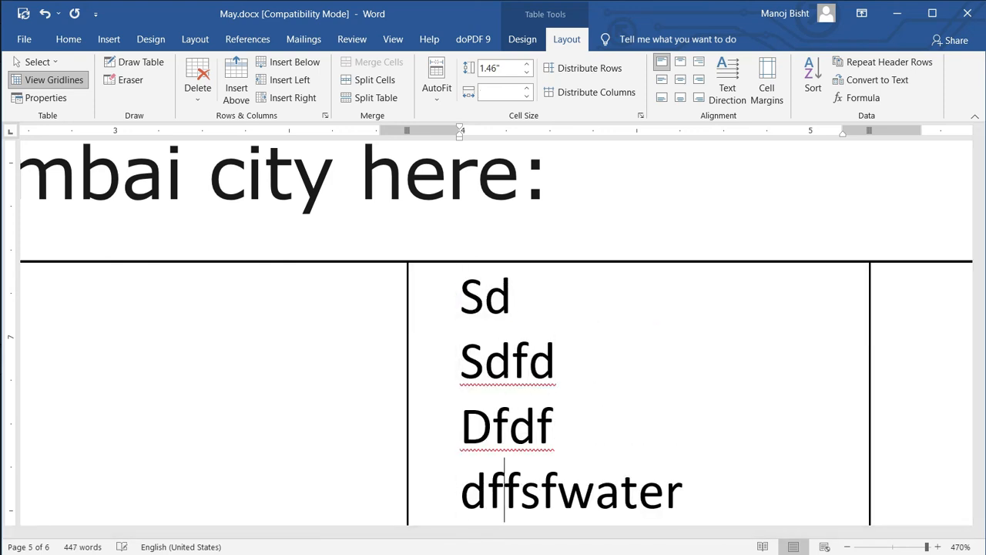
{"action": "scroll", "coordinate": [531, 302], "scroll_direction": "down", "scroll_amount": 3}
{"action": "scroll", "coordinate": [492, 243], "scroll_direction": "up", "scroll_amount": 4}
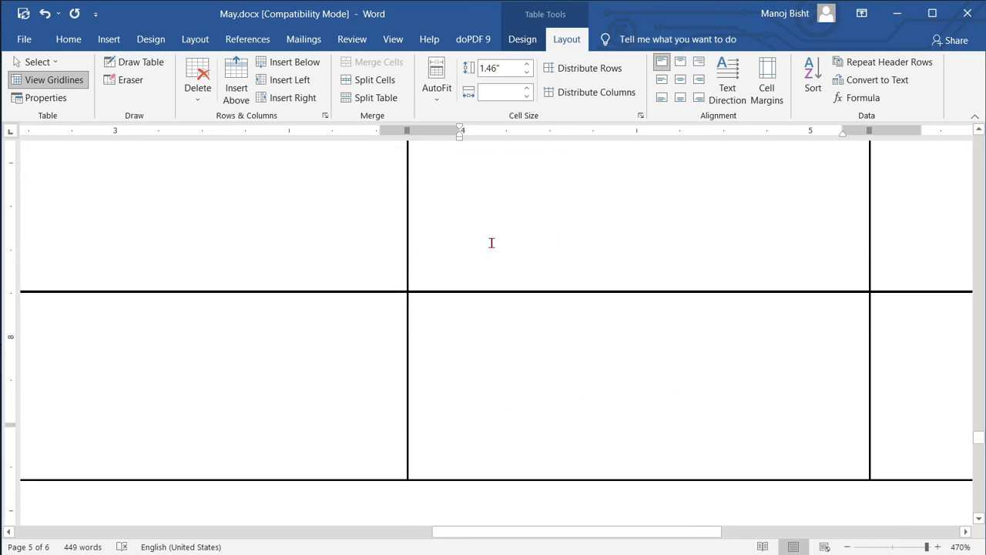
{"action": "scroll", "coordinate": [501, 270], "scroll_direction": "down", "scroll_amount": 1}
{"action": "scroll", "coordinate": [505, 292], "scroll_direction": "down", "scroll_amount": 2}
{"action": "left_click", "coordinate": [493, 248]}
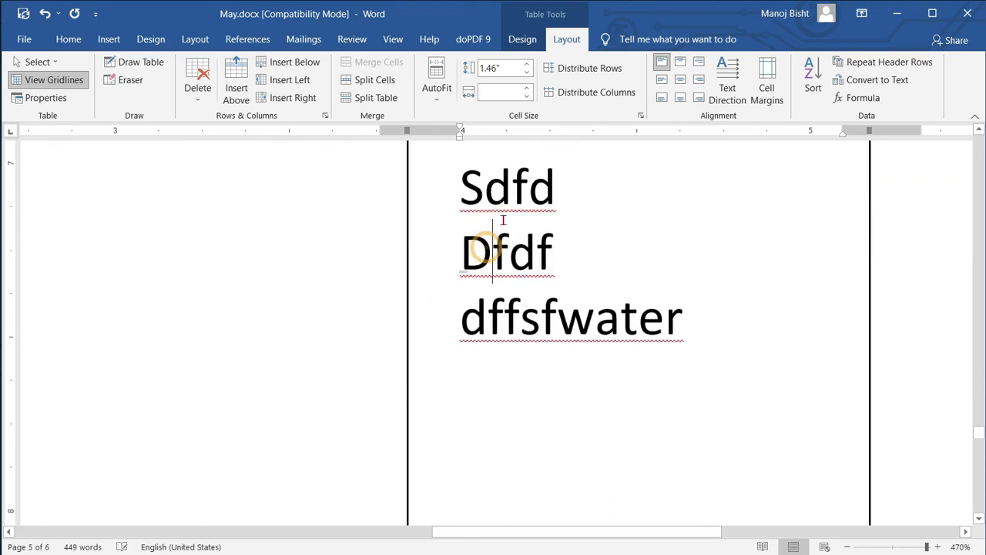
{"action": "left_click", "coordinate": [764, 89]}
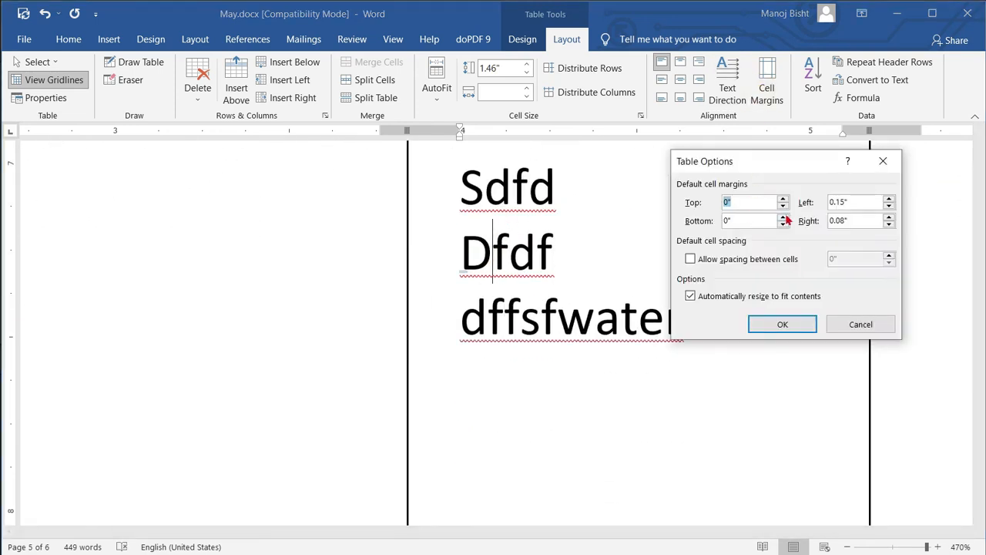
{"action": "left_click", "coordinate": [889, 206]}
{"action": "left_click", "coordinate": [889, 205]}
{"action": "double_click", "coordinate": [889, 206]}
{"action": "double_click", "coordinate": [889, 206]}
{"action": "left_click", "coordinate": [889, 206]}
{"action": "left_click", "coordinate": [848, 324]}
- Append "xxv sdf" to the end of the "dffsfwater" line in the table cell
{"action": "left_click", "coordinate": [748, 321]}
{"action": "type", "text": "xxv sdfsd"}
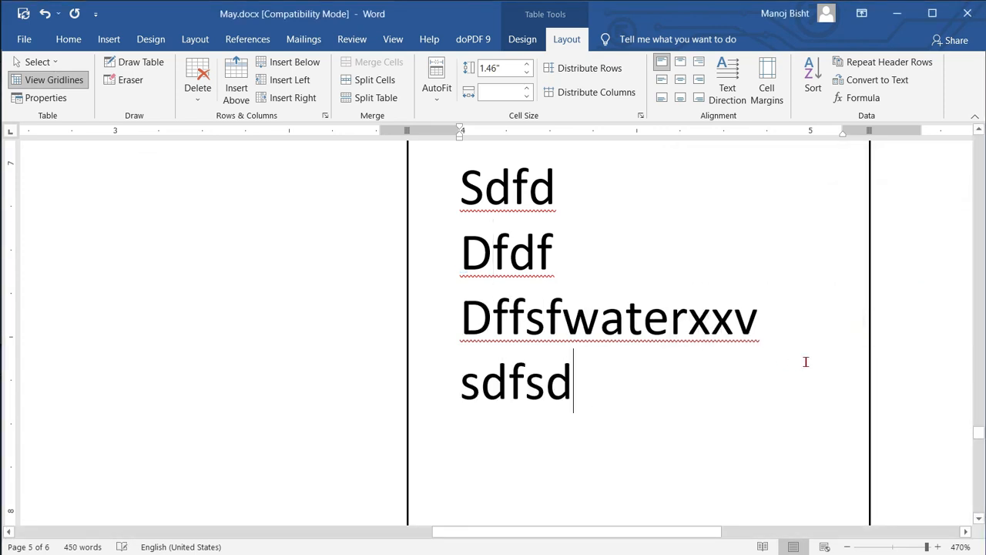
{"action": "key", "text": "BackSpace"}
{"action": "key", "text": "BackSpace"}
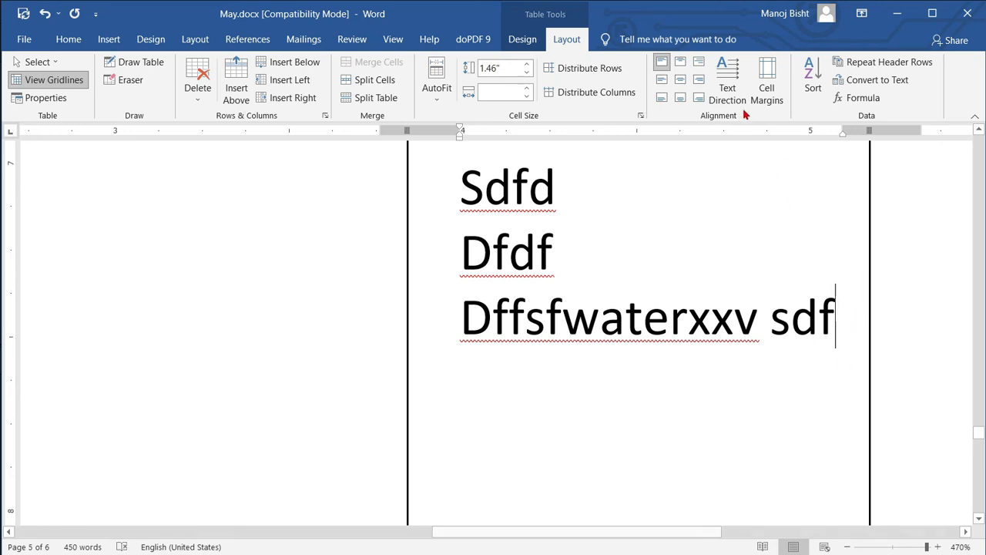
- Examine the table's default cell margin settings and its sort options
{"action": "left_click", "coordinate": [768, 91]}
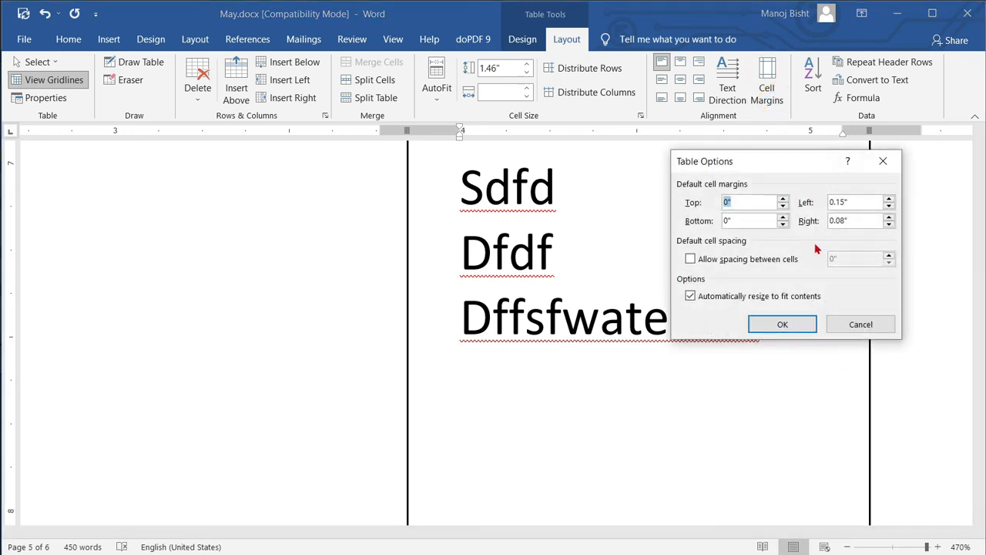
{"action": "left_click", "coordinate": [812, 336]}
{"action": "scroll", "coordinate": [653, 217], "scroll_direction": "up", "scroll_amount": 2}
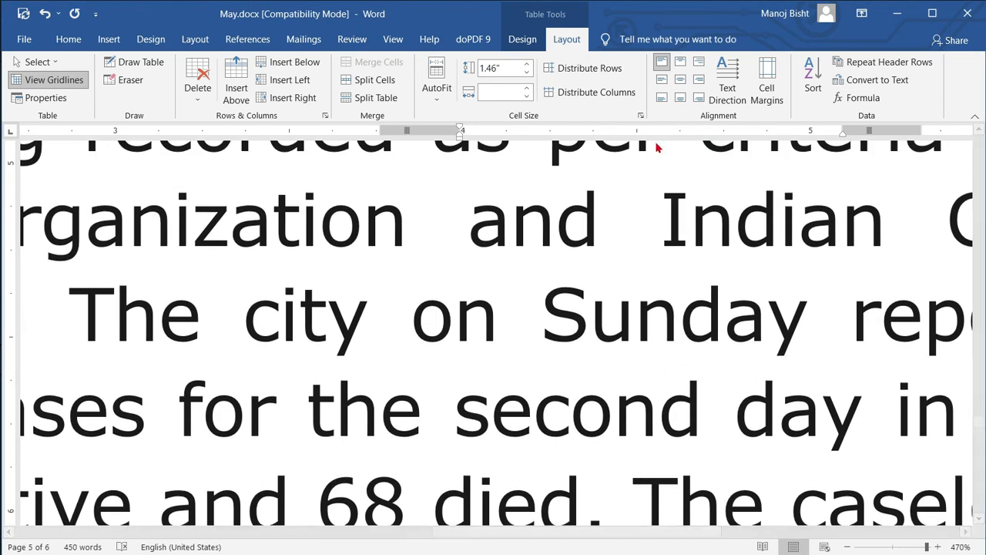
{"action": "scroll", "coordinate": [710, 317], "scroll_direction": "up", "scroll_amount": 5}
{"action": "scroll", "coordinate": [710, 317], "scroll_direction": "up", "scroll_amount": 5}
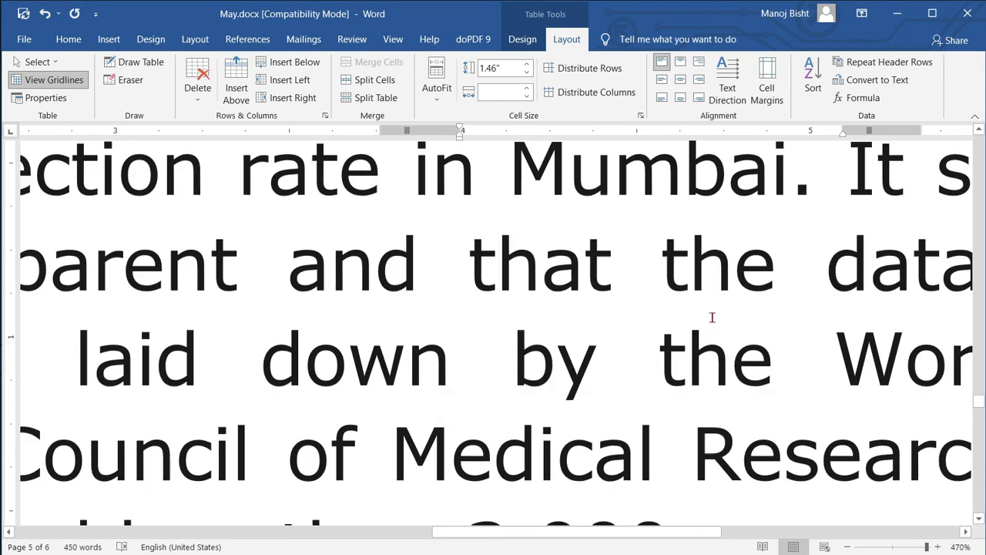
{"action": "scroll", "coordinate": [877, 148], "scroll_direction": "down", "scroll_amount": 3}
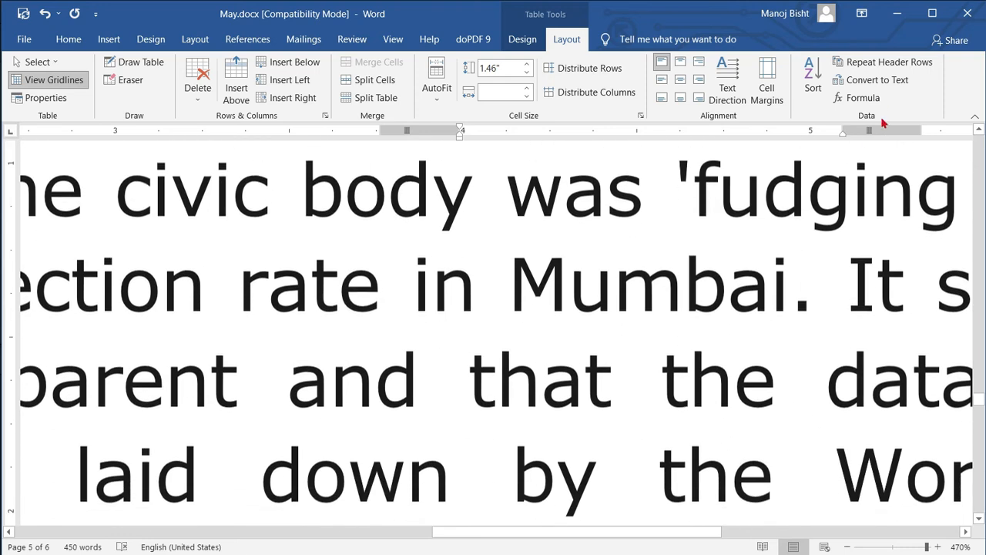
{"action": "left_click", "coordinate": [814, 98]}
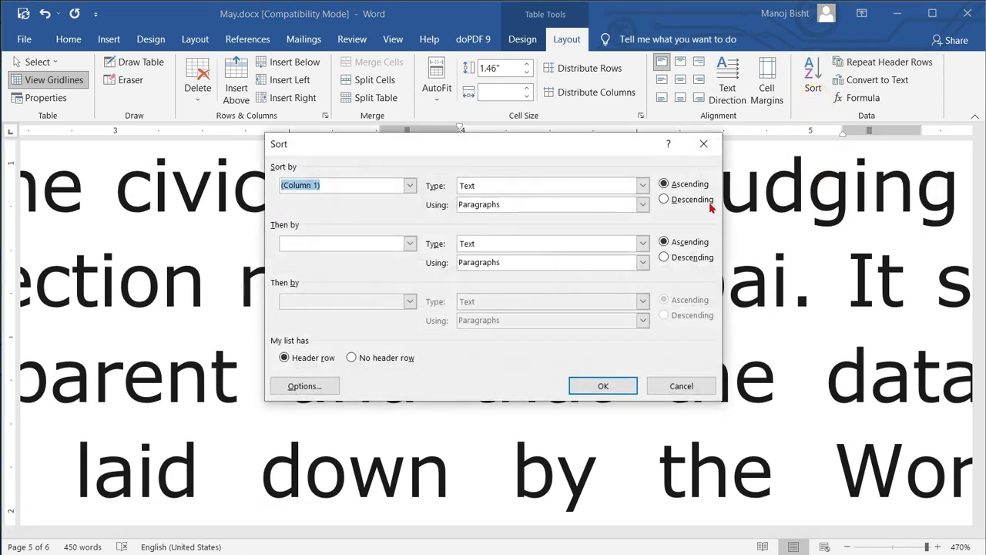
{"action": "left_click", "coordinate": [678, 382]}
{"action": "scroll", "coordinate": [700, 363], "scroll_direction": "down", "scroll_amount": 10}
{"action": "scroll", "coordinate": [702, 363], "scroll_direction": "down", "scroll_amount": 3}
{"action": "scroll", "coordinate": [702, 362], "scroll_direction": "down", "scroll_amount": 15, "text": "ctrl"}
{"action": "scroll", "coordinate": [697, 363], "scroll_direction": "down", "scroll_amount": 5, "text": "ctrl"}
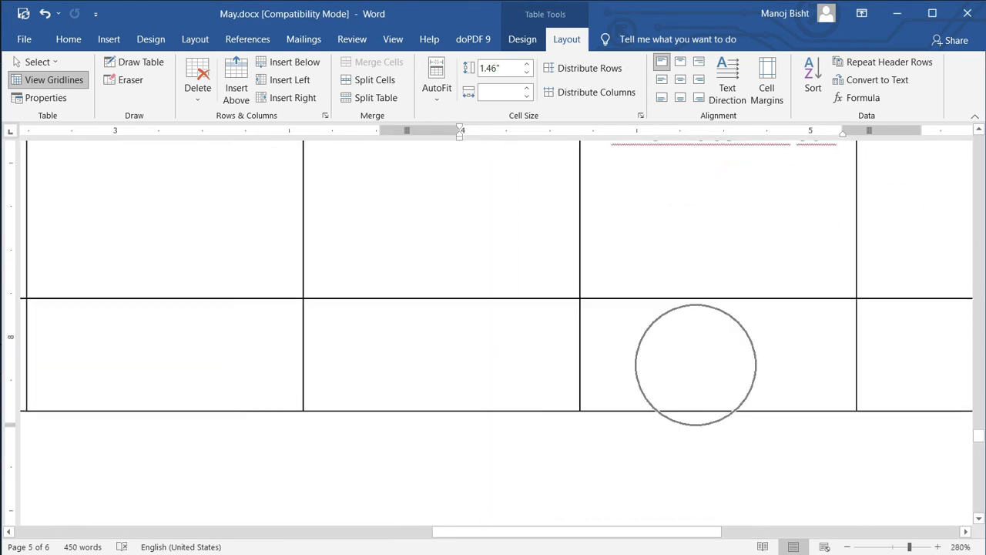
{"action": "scroll", "coordinate": [738, 368], "scroll_direction": "up", "scroll_amount": 4}
{"action": "scroll", "coordinate": [731, 372], "scroll_direction": "down", "scroll_amount": 4, "text": "ctrl"}
{"action": "scroll", "coordinate": [620, 368], "scroll_direction": "down", "scroll_amount": 8}
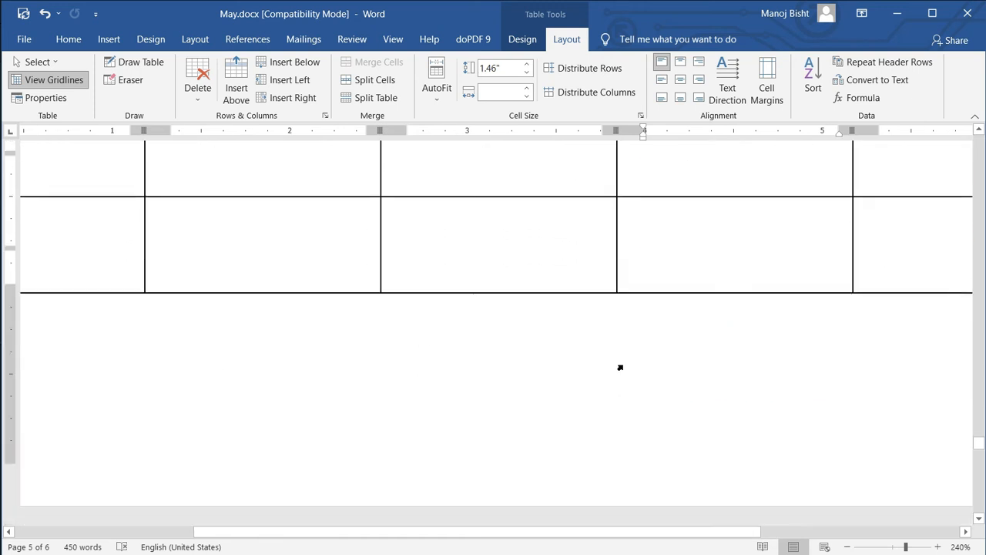
{"action": "scroll", "coordinate": [575, 346], "scroll_direction": "down", "scroll_amount": 4, "text": "ctrl"}
{"action": "scroll", "coordinate": [584, 345], "scroll_direction": "up", "scroll_amount": 3}
{"action": "scroll", "coordinate": [584, 345], "scroll_direction": "down", "scroll_amount": 5}
{"action": "scroll", "coordinate": [584, 345], "scroll_direction": "up", "scroll_amount": 5}
{"action": "scroll", "coordinate": [584, 345], "scroll_direction": "down", "scroll_amount": 5, "text": "ctrl"}
{"action": "scroll", "coordinate": [584, 345], "scroll_direction": "down", "scroll_amount": 2}
{"action": "scroll", "coordinate": [584, 345], "scroll_direction": "down", "scroll_amount": 5}
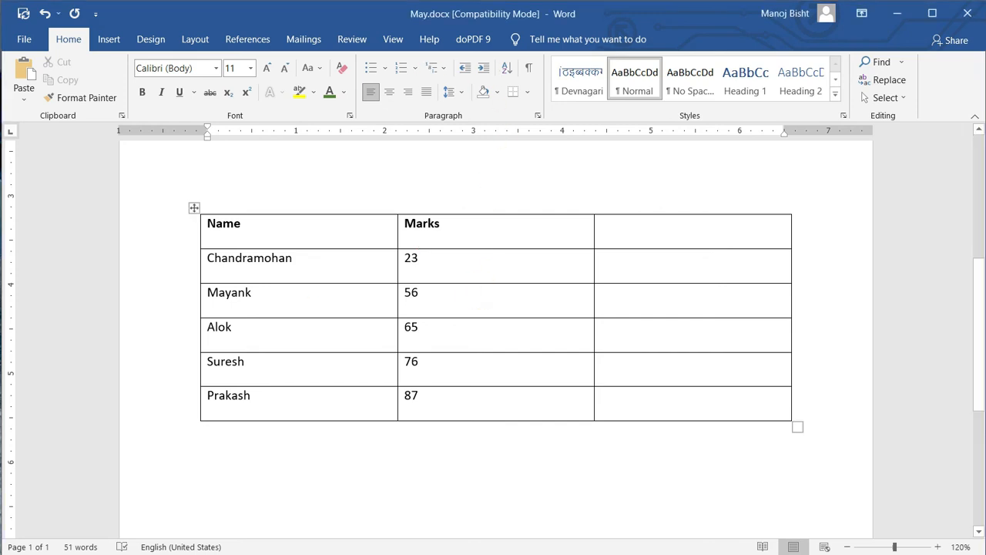
- Sort the Name and Marks table by the Name column as text in ascending order
{"action": "left_click", "coordinate": [434, 270]}
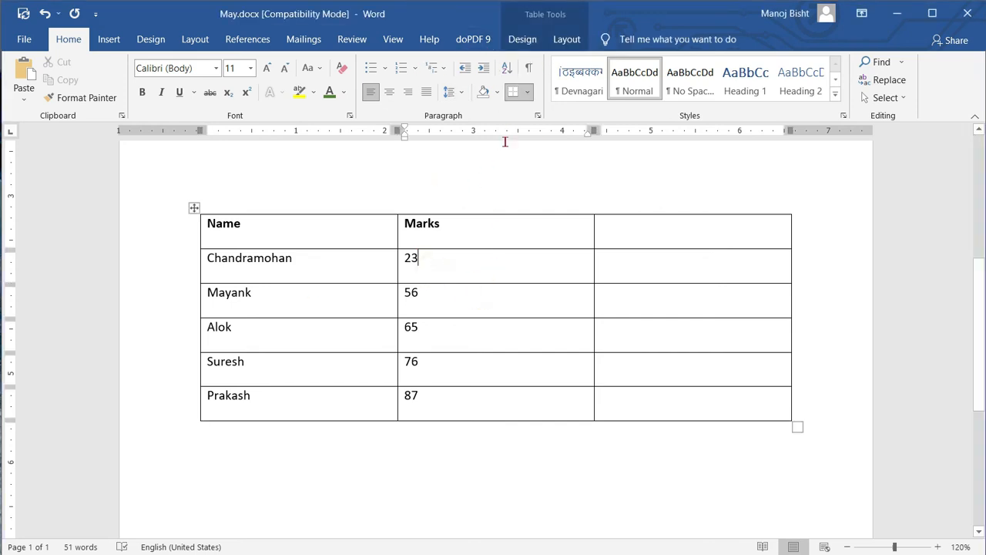
{"action": "left_click", "coordinate": [568, 38]}
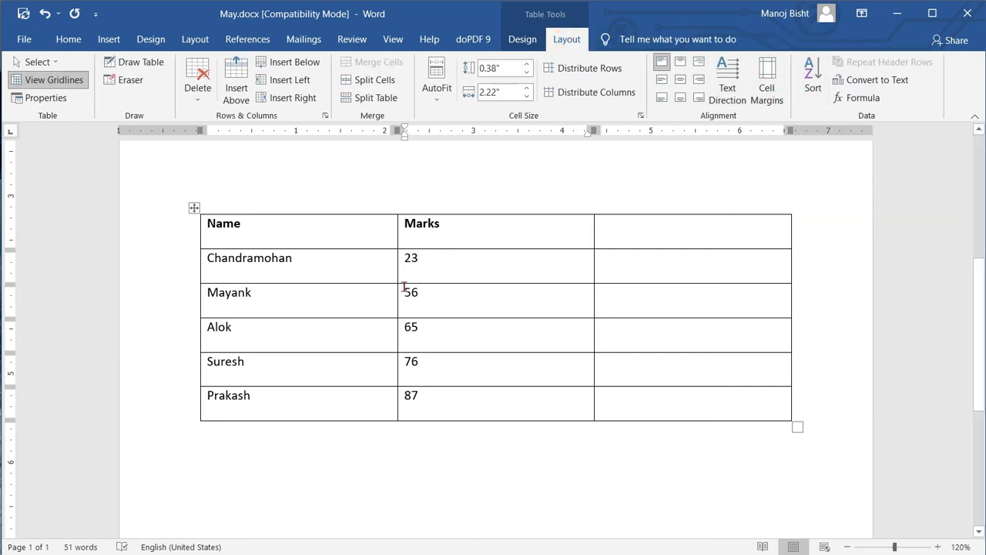
{"action": "left_click", "coordinate": [813, 81]}
{"action": "left_click_drag", "start_coordinate": [731, 139], "coordinate": [845, 131]}
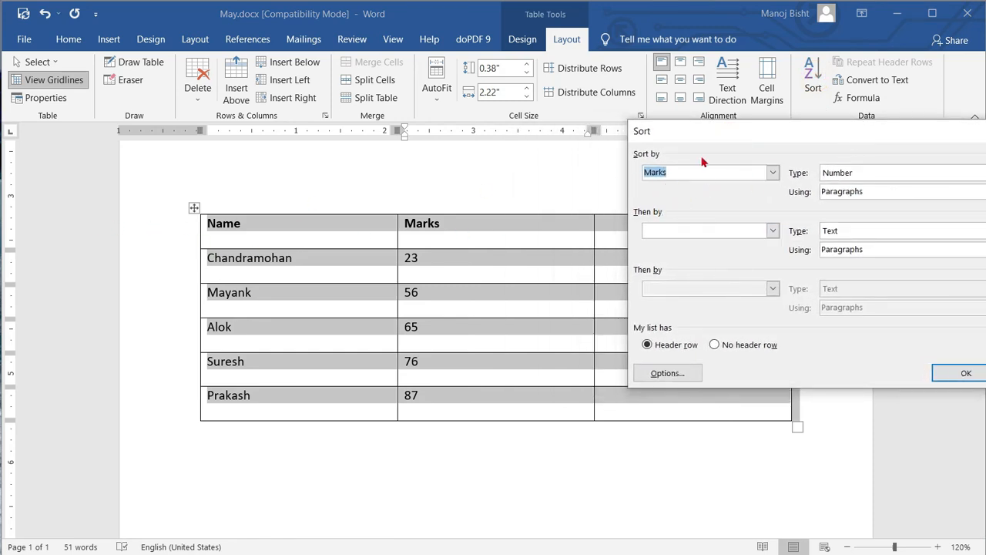
{"action": "left_click_drag", "start_coordinate": [726, 146], "coordinate": [657, 199]}
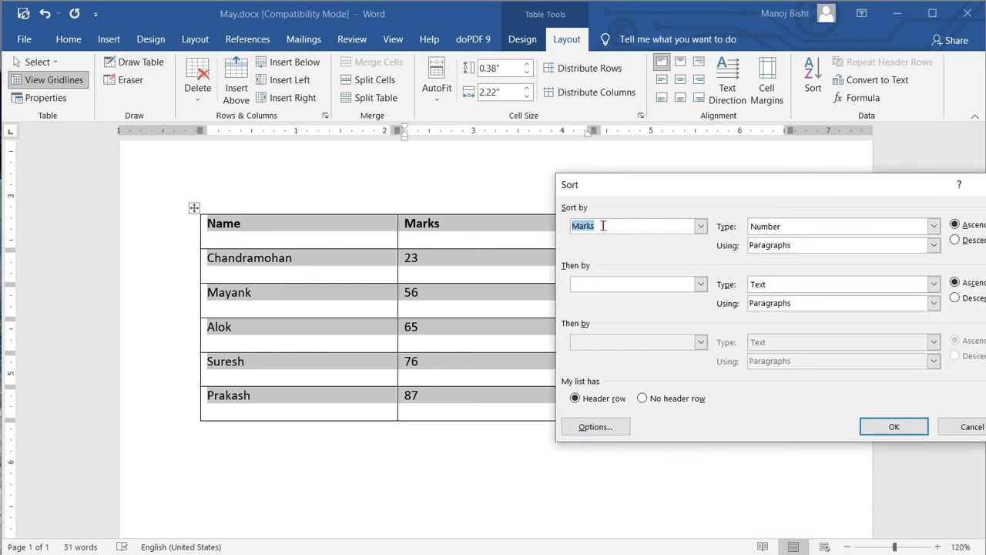
{"action": "left_click", "coordinate": [700, 226]}
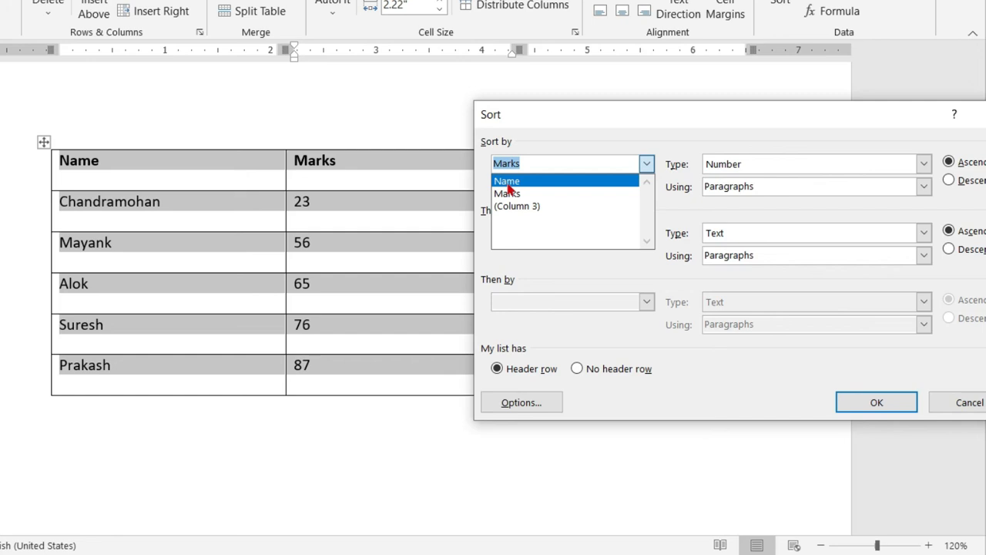
{"action": "left_click", "coordinate": [506, 181]}
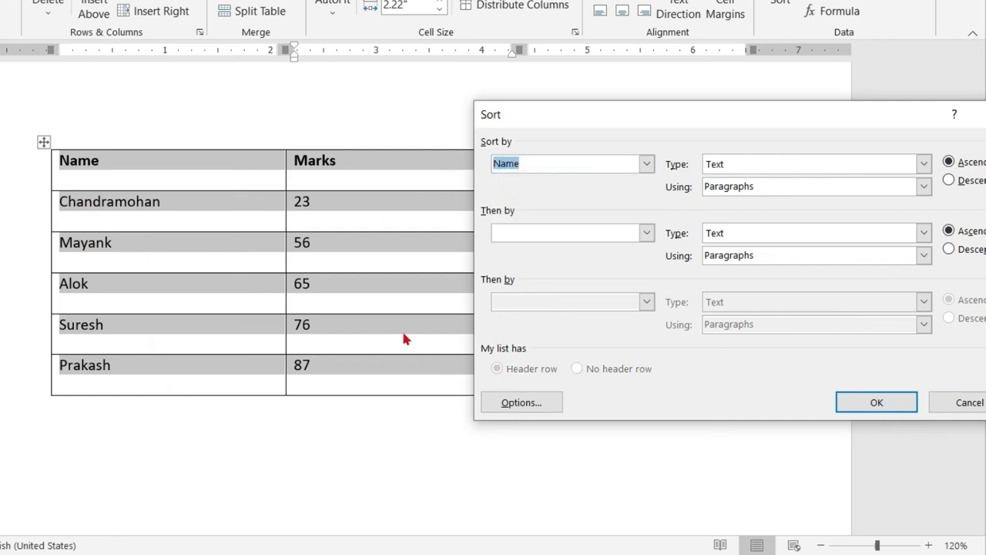
{"action": "left_click", "coordinate": [753, 163]}
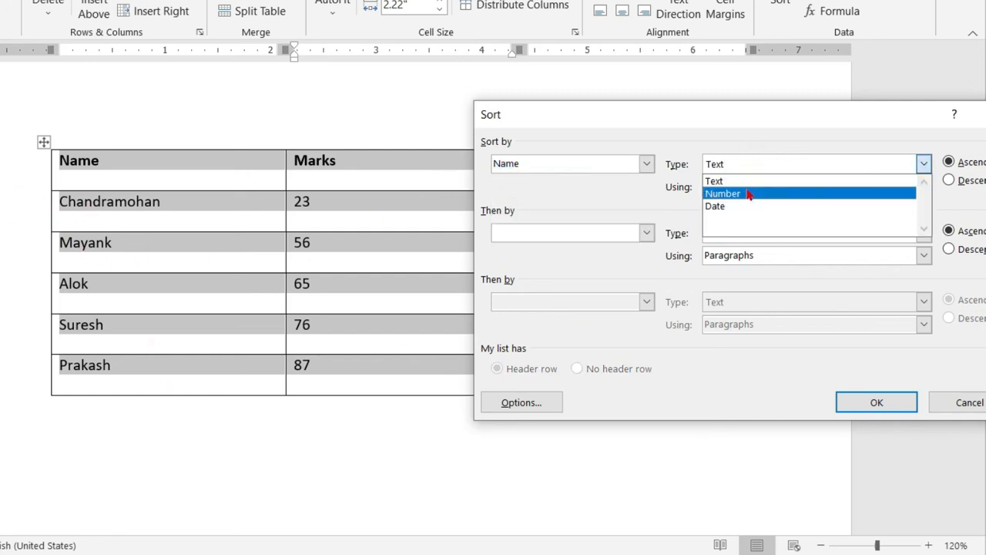
{"action": "left_click", "coordinate": [744, 182]}
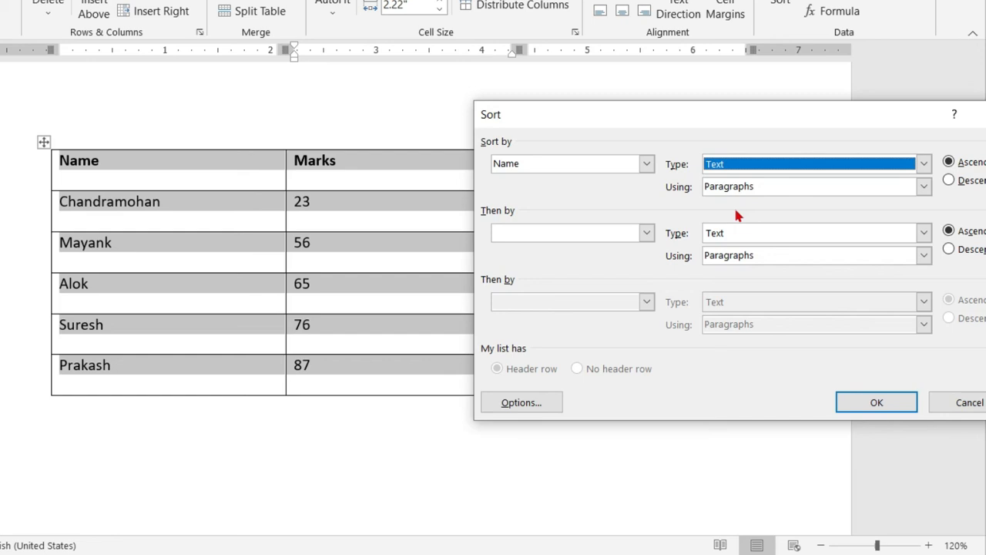
{"action": "left_click", "coordinate": [962, 191]}
{"action": "left_click", "coordinate": [948, 162]}
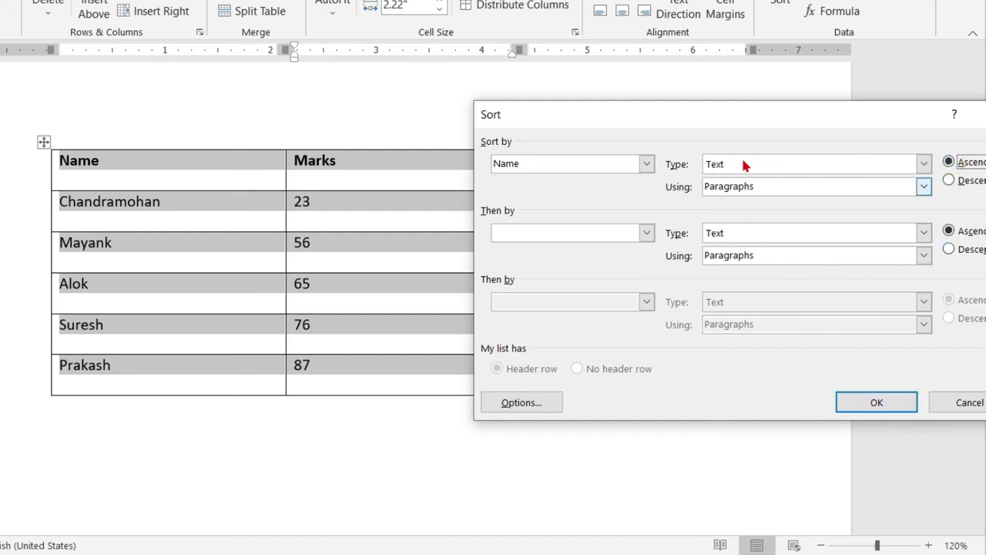
{"action": "left_click", "coordinate": [890, 409]}
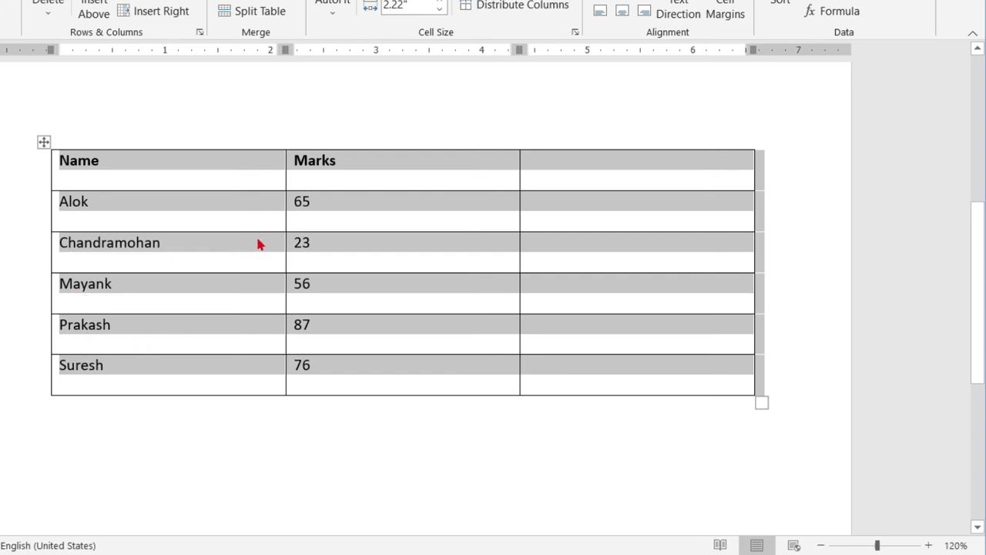
- Sort the table by the Marks column as numbers in descending order
{"action": "left_click", "coordinate": [783, 6]}
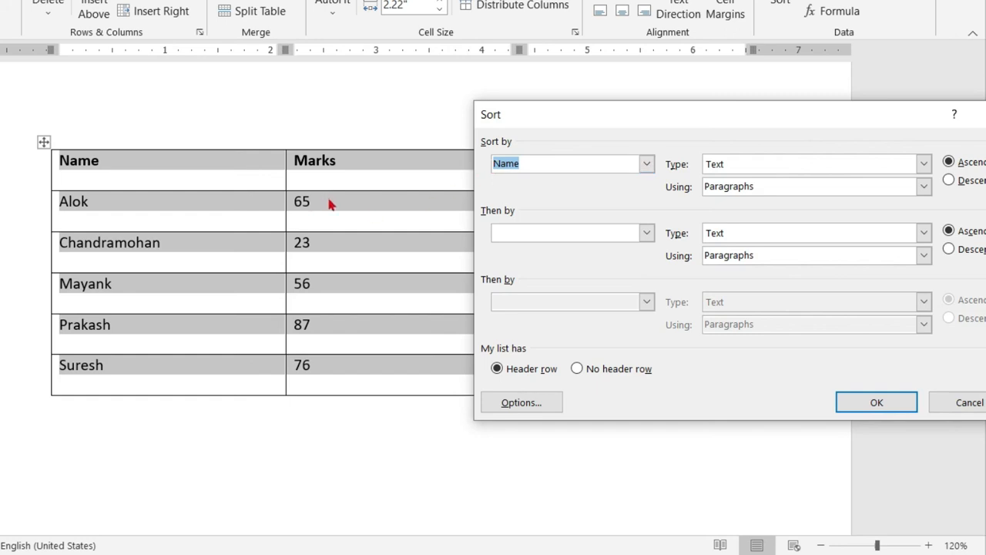
{"action": "left_click", "coordinate": [645, 165]}
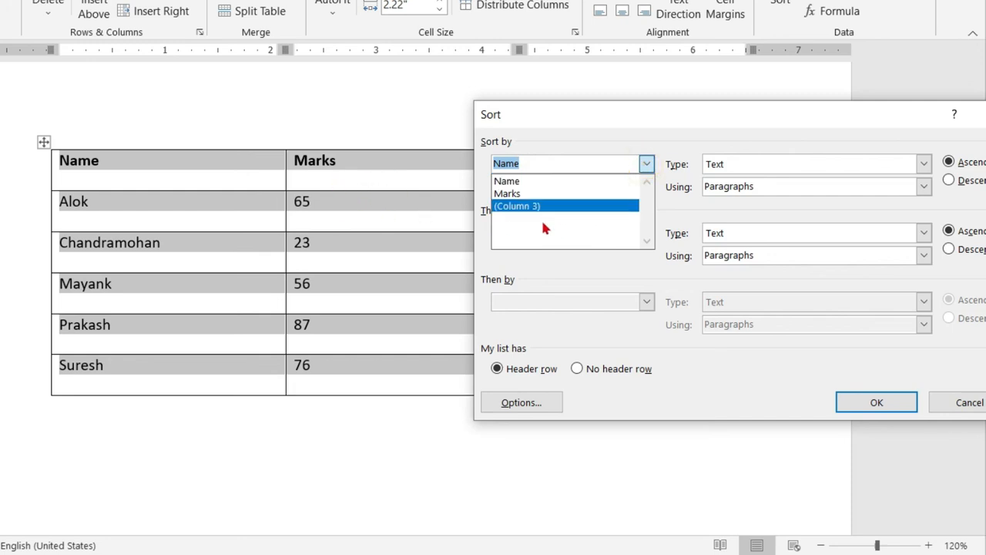
{"action": "left_click", "coordinate": [514, 192]}
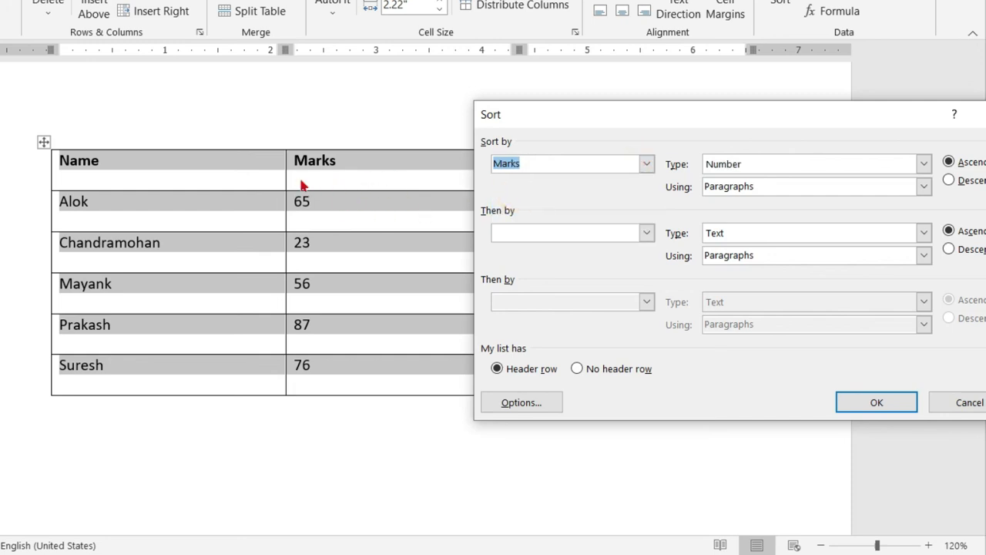
{"action": "left_click", "coordinate": [924, 164]}
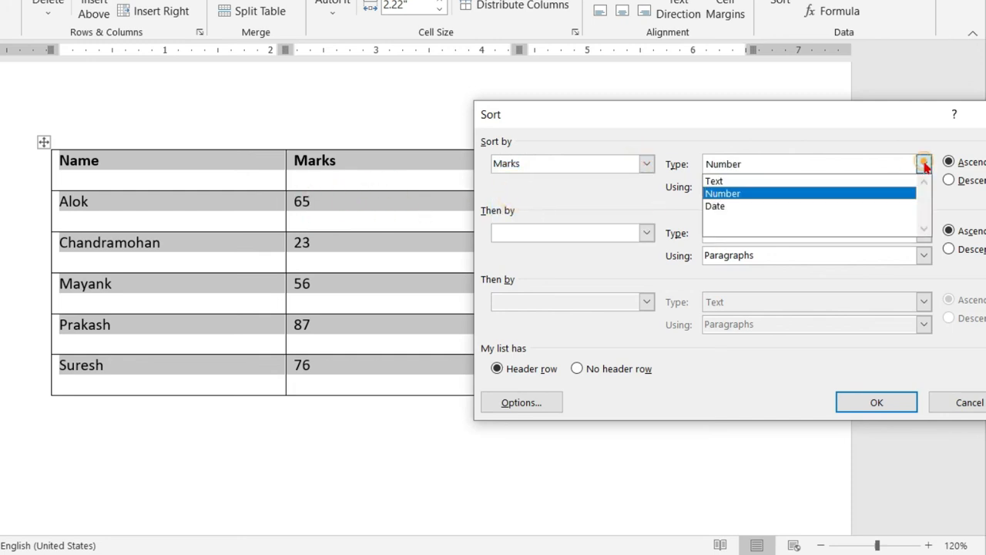
{"action": "left_click", "coordinate": [771, 192]}
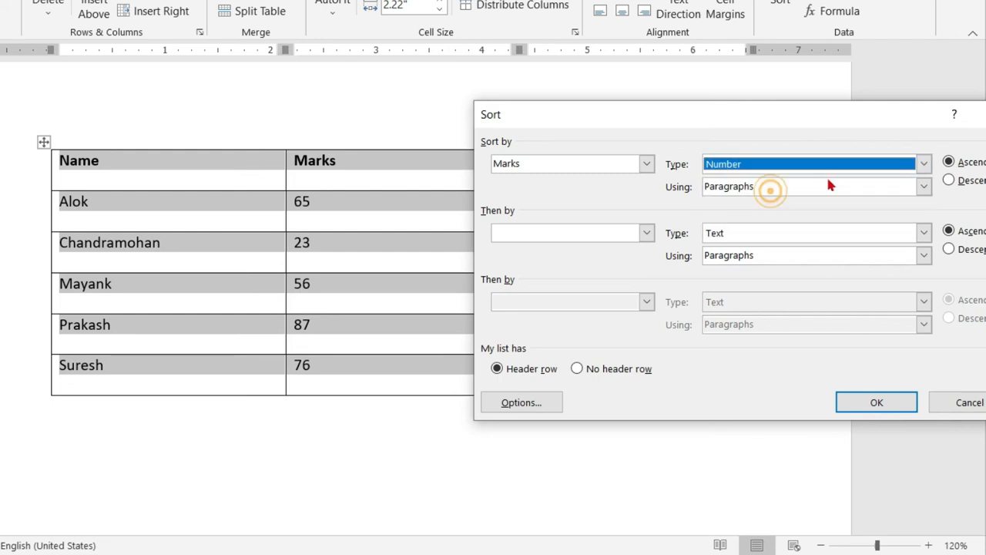
{"action": "left_click", "coordinate": [967, 182]}
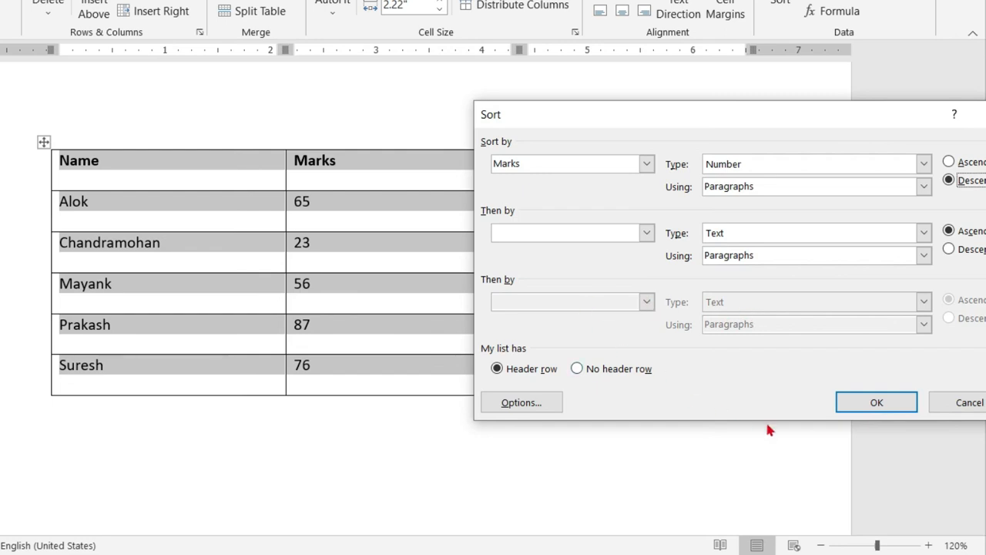
{"action": "left_click", "coordinate": [840, 405]}
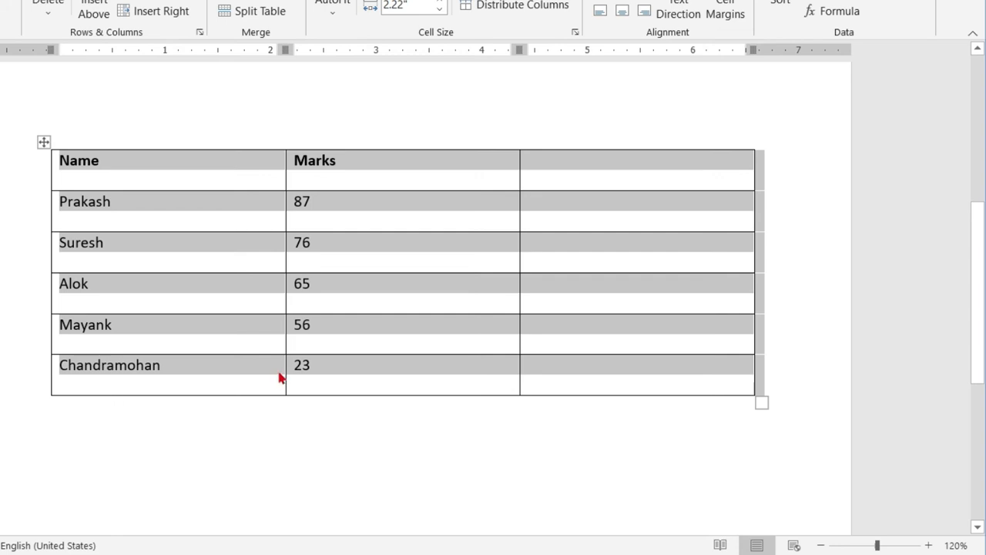
{"action": "left_click", "coordinate": [782, 4]}
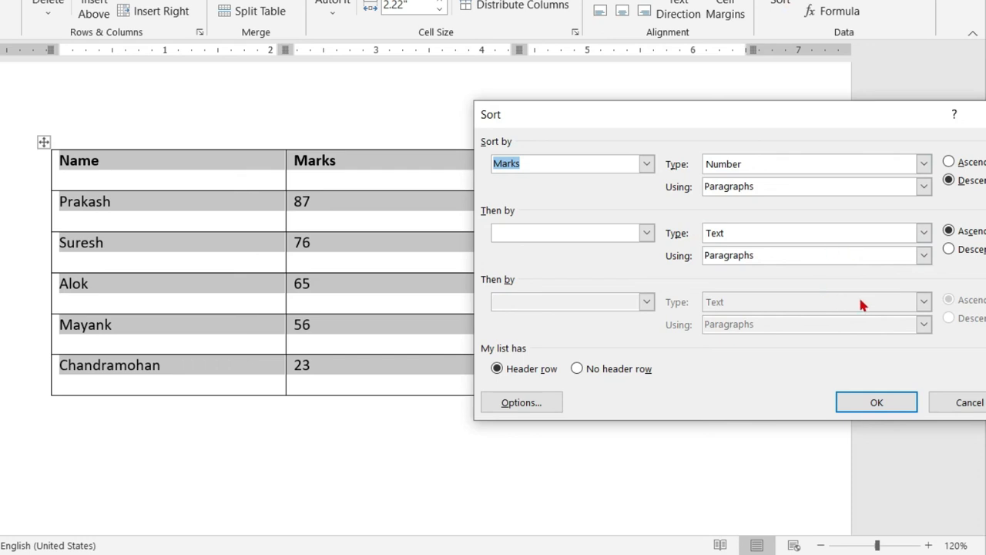
{"action": "left_click", "coordinate": [954, 402]}
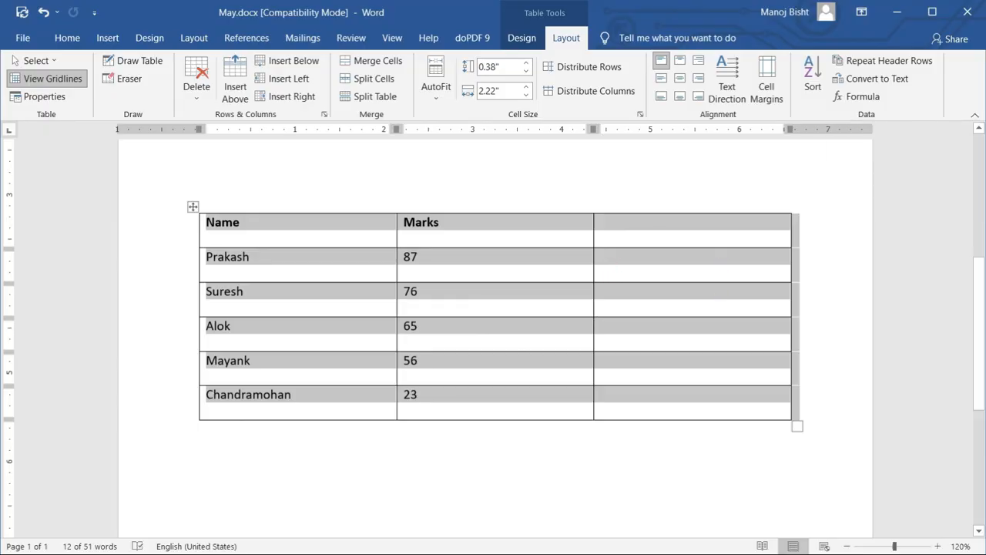
- Append a long run of blank rows after the table's last row so the table extends onto the next page
{"action": "scroll", "coordinate": [729, 279], "scroll_direction": "down", "scroll_amount": 1}
{"action": "left_click", "coordinate": [685, 357]}
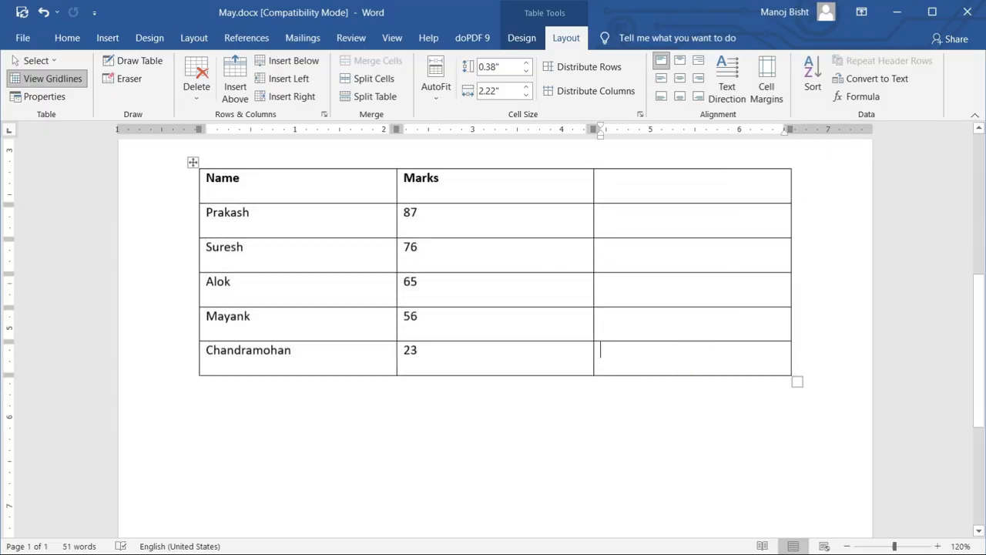
{"action": "key", "text": "Tab"}
{"action": "key", "text": "Tab"}
{"action": "key", "text": "Tab"}
{"action": "key", "text": "Tab"}
{"action": "key", "text": "Tab"}
{"action": "key", "text": "Tab"}
{"action": "key", "text": "Tab"}
{"action": "key", "text": "Tab"}
{"action": "key", "text": "Tab"}
{"action": "key", "text": "Tab"}
{"action": "key", "text": "Tab"}
{"action": "key", "text": "Tab"}
{"action": "key", "text": "Tab"}
{"action": "key", "text": "Tab"}
{"action": "key", "text": "Tab"}
{"action": "key", "text": "Tab"}
{"action": "key", "text": "Tab"}
{"action": "key", "text": "Tab"}
{"action": "key", "text": "Tab"}
{"action": "key", "text": "Tab"}
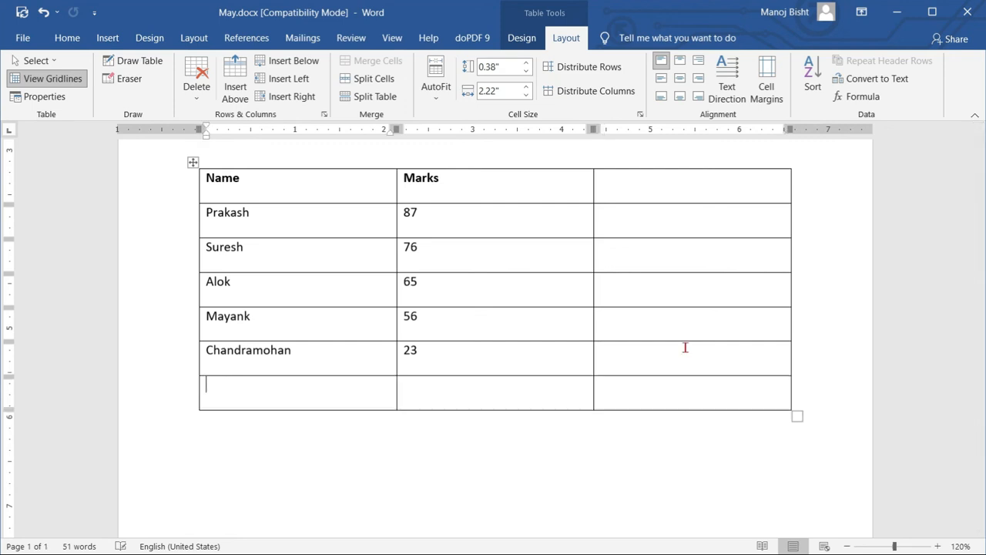
{"action": "key", "text": "Tab"}
{"action": "key", "text": "Tab"}
{"action": "key", "text": "Tab"}
{"action": "key", "text": "Tab"}
{"action": "key", "text": "Tab"}
{"action": "key", "text": "Tab"}
{"action": "key", "text": "Tab"}
{"action": "key", "text": "Tab"}
{"action": "key", "text": "Tab"}
{"action": "key", "text": "Tab"}
{"action": "key", "text": "Tab"}
{"action": "key", "text": "Tab"}
{"action": "key", "text": "Tab"}
{"action": "key", "text": "Tab"}
{"action": "key", "text": "Tab"}
{"action": "key", "text": "Tab"}
{"action": "key", "text": "Tab"}
{"action": "key", "text": "Tab"}
{"action": "key", "text": "Tab"}
{"action": "key", "text": "Tab"}
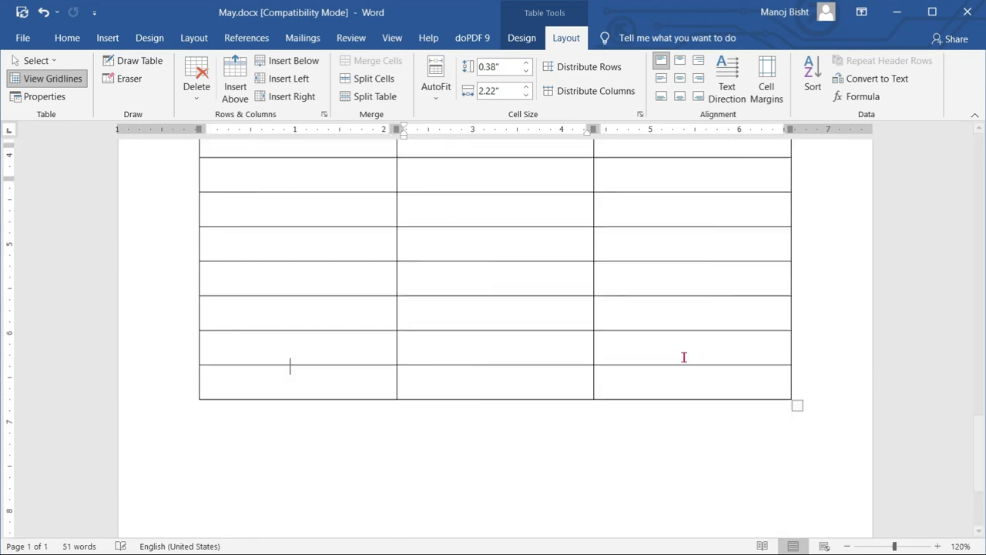
{"action": "key", "text": "Tab"}
{"action": "key", "text": "Tab"}
{"action": "key", "text": "Tab"}
{"action": "key", "text": "Tab"}
{"action": "key", "text": "Tab"}
{"action": "key", "text": "Tab"}
{"action": "key", "text": "Tab"}
{"action": "key", "text": "Tab"}
{"action": "key", "text": "Tab"}
{"action": "key", "text": "Tab"}
{"action": "key", "text": "Tab"}
{"action": "key", "text": "Tab"}
{"action": "key", "text": "Tab"}
{"action": "key", "text": "Tab"}
{"action": "key", "text": "Tab"}
{"action": "key", "text": "Tab"}
{"action": "key", "text": "Tab"}
{"action": "key", "text": "Tab"}
{"action": "key", "text": "Tab"}
{"action": "key", "text": "Tab"}
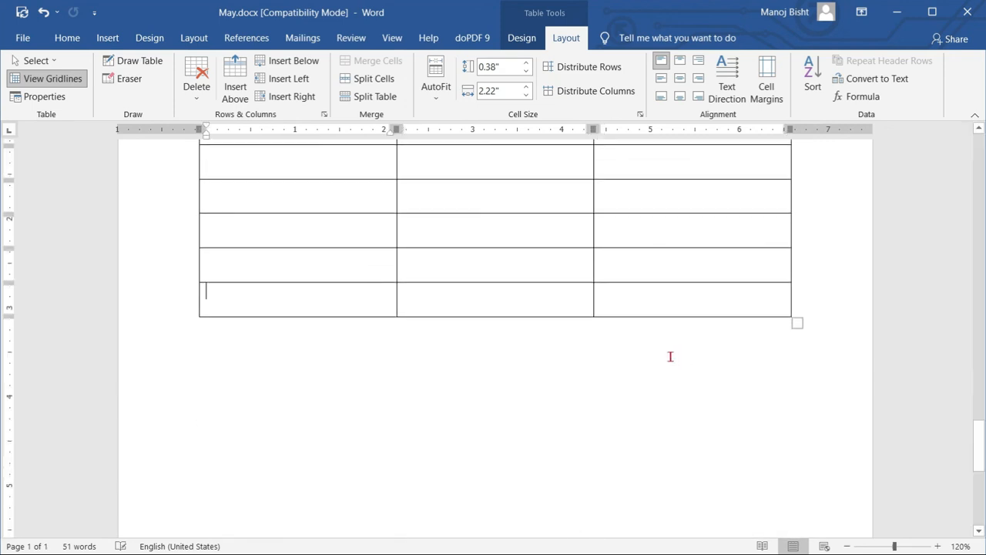
- Append a few more blank rows at the end of the Name and Marks table
{"action": "key", "text": "Tab"}
{"action": "key", "text": "Tab"}
{"action": "key", "text": "Tab"}
{"action": "key", "text": "Tab"}
{"action": "key", "text": "Tab"}
{"action": "key", "text": "Tab"}
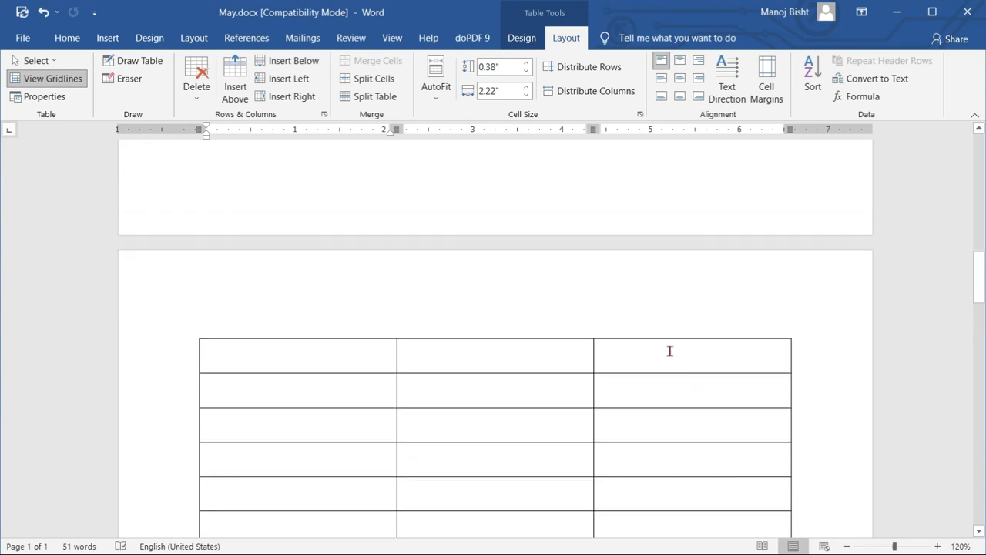
- Repeat the Name and Marks header row at the start of the table on every page
{"action": "scroll", "coordinate": [669, 350], "scroll_direction": "down", "scroll_amount": 2, "text": "ctrl"}
{"action": "scroll", "coordinate": [548, 315], "scroll_direction": "up", "scroll_amount": 10}
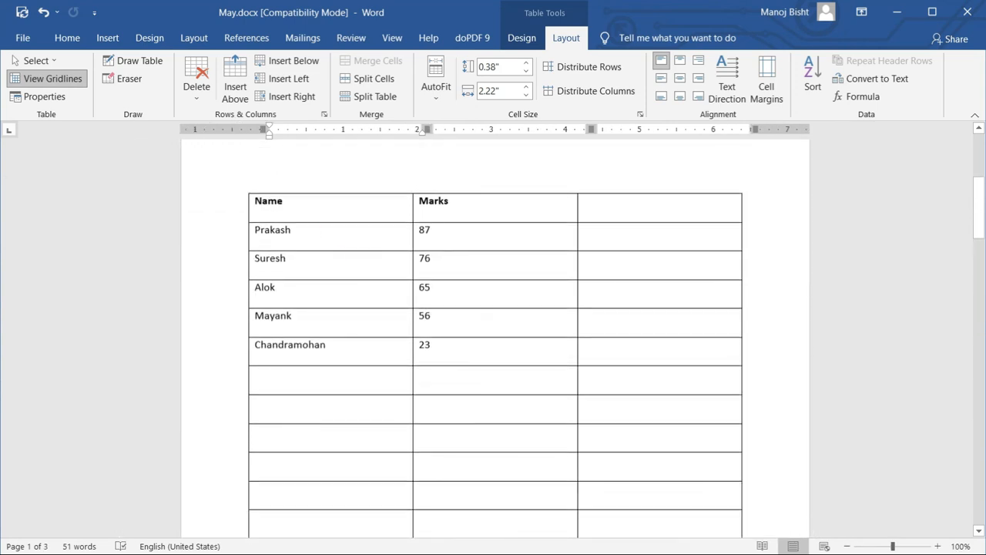
{"action": "scroll", "coordinate": [493, 242], "scroll_direction": "down", "scroll_amount": 10}
{"action": "left_click", "coordinate": [332, 277]}
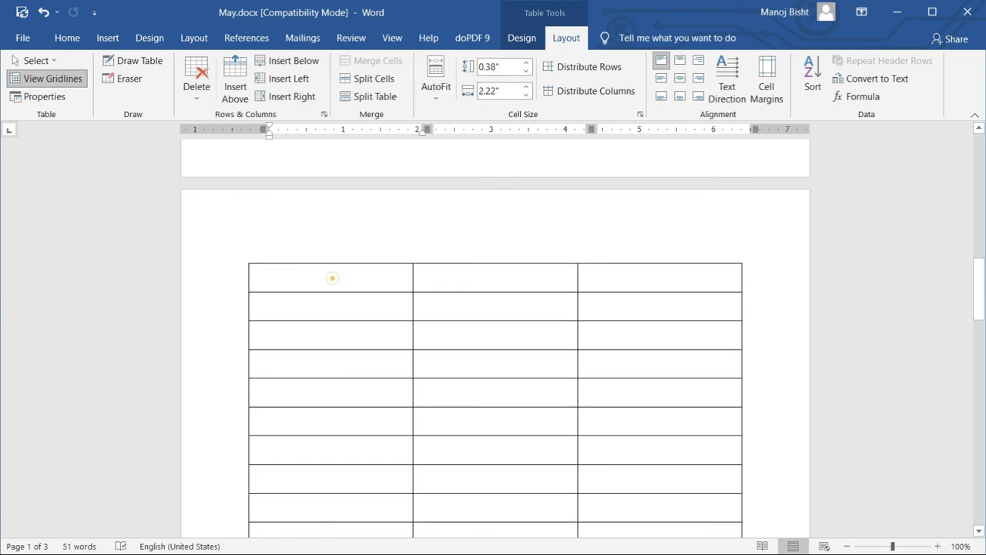
{"action": "scroll", "coordinate": [352, 286], "scroll_direction": "down", "scroll_amount": 1}
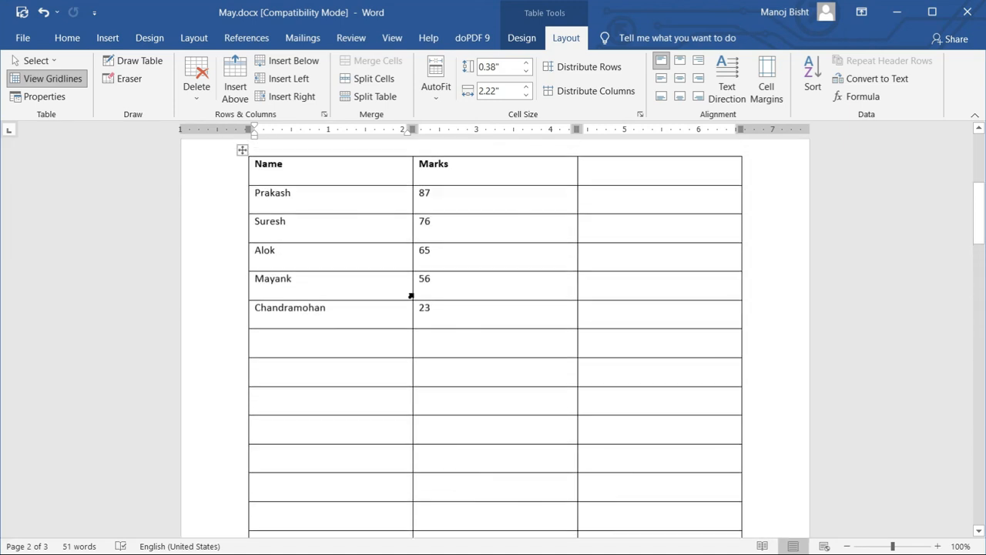
{"action": "left_click", "coordinate": [303, 173]}
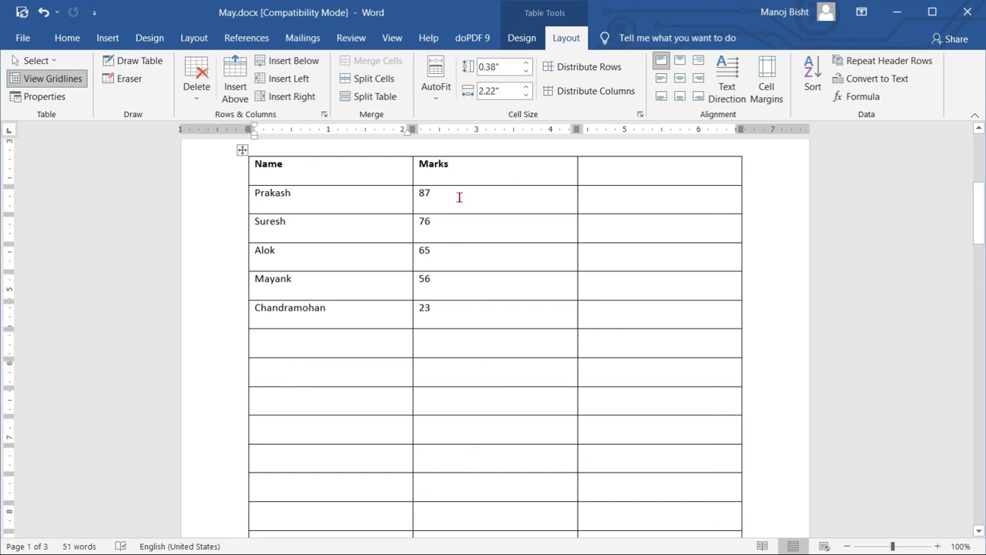
{"action": "left_click", "coordinate": [872, 66]}
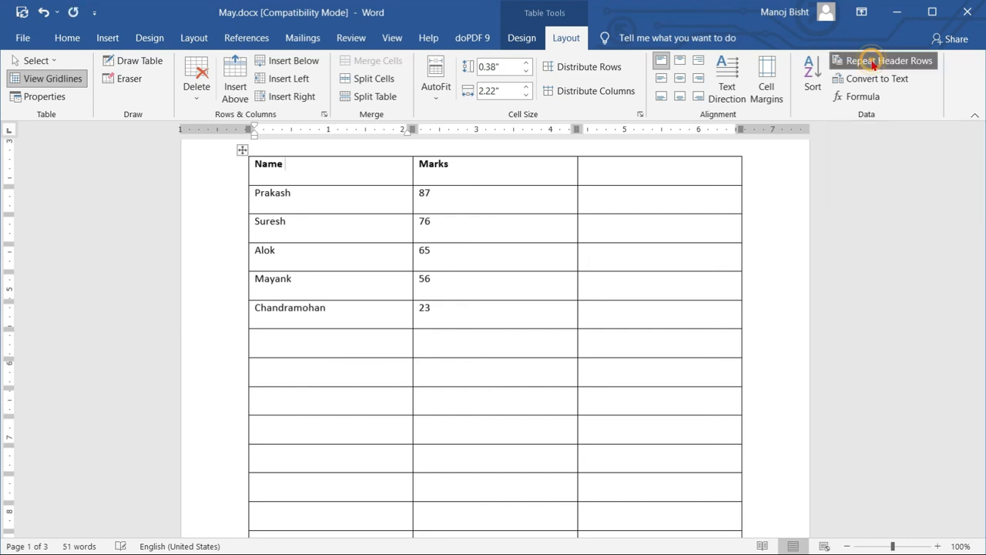
{"action": "scroll", "coordinate": [521, 270], "scroll_direction": "down", "scroll_amount": 4}
{"action": "scroll", "coordinate": [521, 269], "scroll_direction": "down", "scroll_amount": 5}
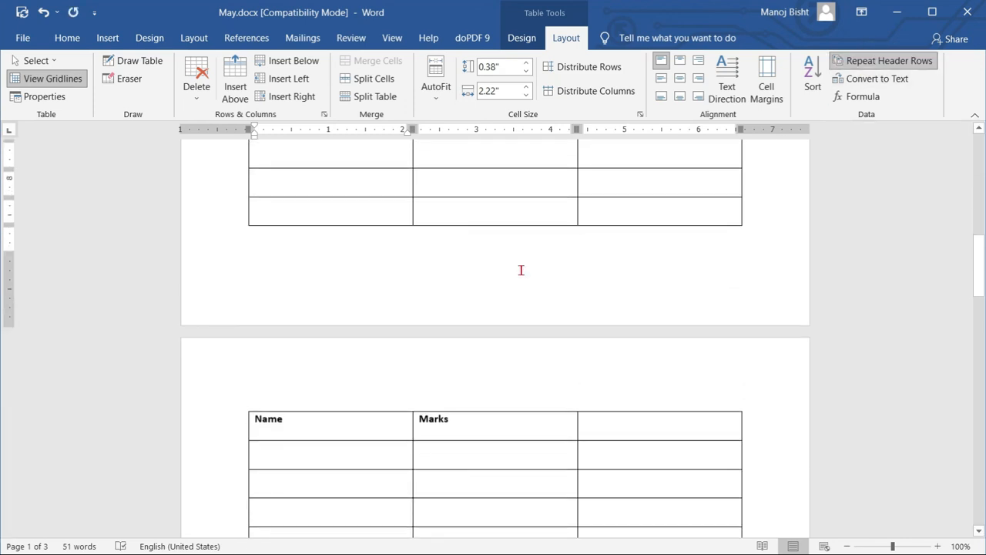
{"action": "scroll", "coordinate": [453, 185], "scroll_direction": "down", "scroll_amount": 8}
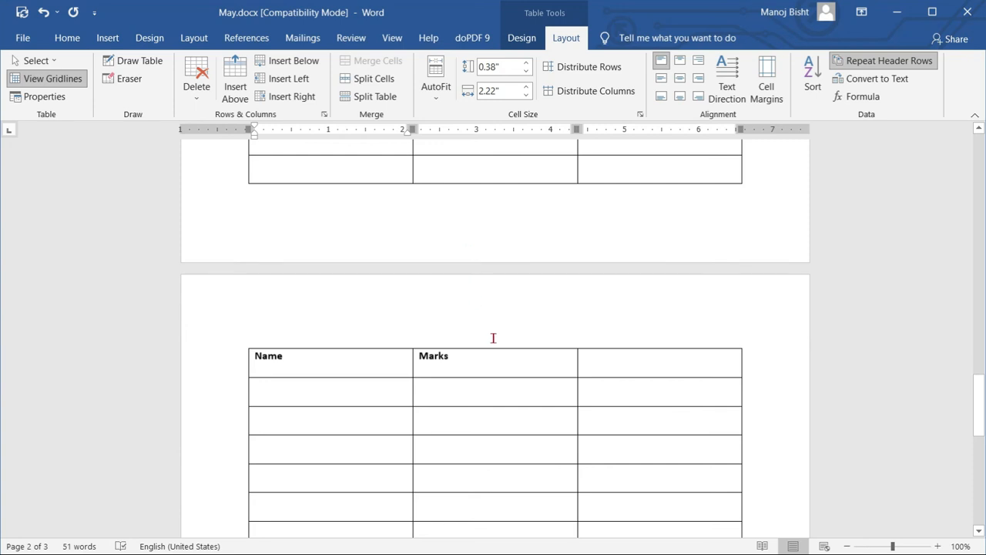
- Append more blank rows after the marks table's last row until it extends onto a fourth page
{"action": "scroll", "coordinate": [493, 337], "scroll_direction": "down", "scroll_amount": 3}
{"action": "scroll", "coordinate": [504, 370], "scroll_direction": "down", "scroll_amount": 2}
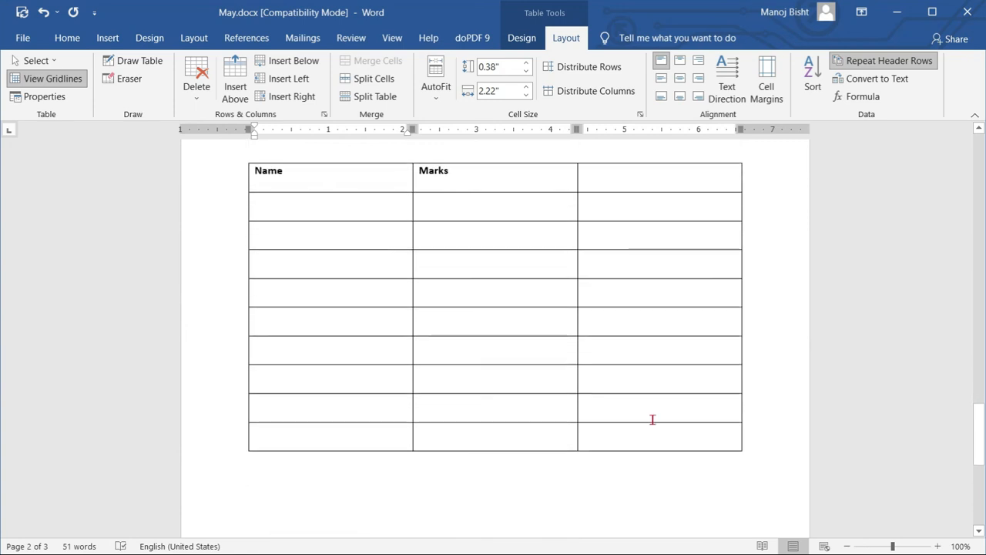
{"action": "left_click", "coordinate": [655, 418]}
{"action": "left_click", "coordinate": [663, 433]}
{"action": "key", "text": "Tab"}
{"action": "key", "text": "Tab"}
{"action": "key", "text": "Tab"}
{"action": "key", "text": "Tab"}
{"action": "key", "text": "Tab"}
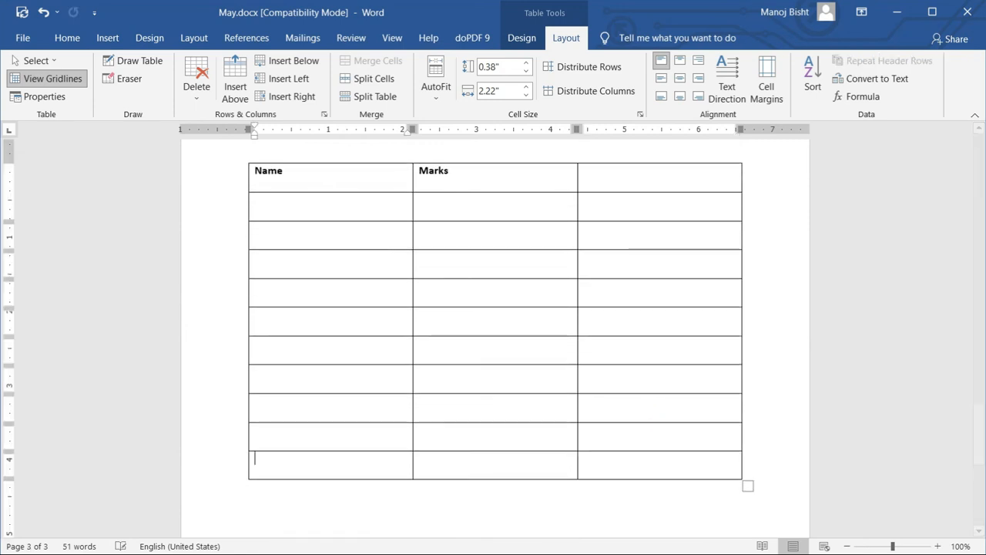
{"action": "key", "text": "Tab"}
{"action": "key", "text": "Tab"}
{"action": "key", "text": "Tab"}
{"action": "key", "text": "Tab"}
{"action": "key", "text": "Tab"}
{"action": "key", "text": "Tab"}
{"action": "key", "text": "Tab"}
{"action": "key", "text": "Tab"}
{"action": "key", "text": "Tab"}
{"action": "key", "text": "Tab"}
{"action": "key", "text": "Tab"}
{"action": "key", "text": "Tab"}
{"action": "key", "text": "Tab"}
{"action": "key", "text": "Tab"}
{"action": "key", "text": "Tab"}
{"action": "key", "text": "Tab"}
{"action": "key", "text": "Tab"}
{"action": "key", "text": "Tab"}
{"action": "key", "text": "Tab"}
{"action": "key", "text": "Tab"}
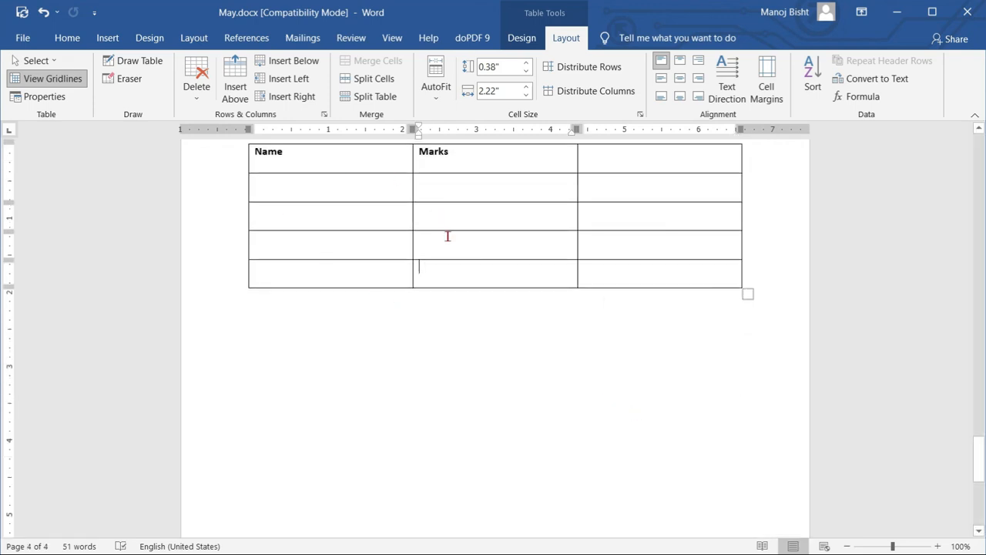
- Convert the Name and Marks table to plain text with the columns separated by tabs
{"action": "scroll", "coordinate": [479, 301], "scroll_direction": "up", "scroll_amount": 20}
{"action": "scroll", "coordinate": [597, 298], "scroll_direction": "up", "scroll_amount": 15}
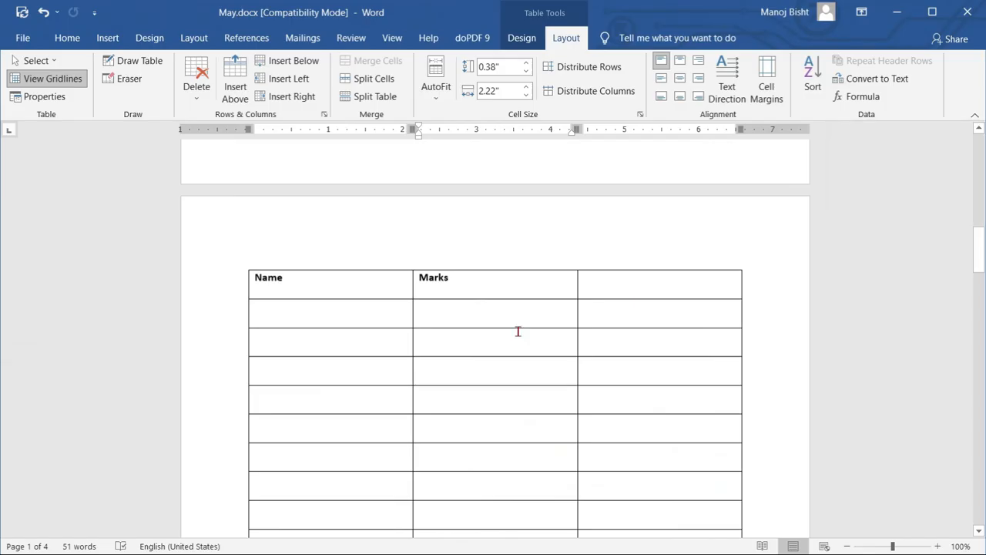
{"action": "scroll", "coordinate": [568, 323], "scroll_direction": "down", "scroll_amount": 5}
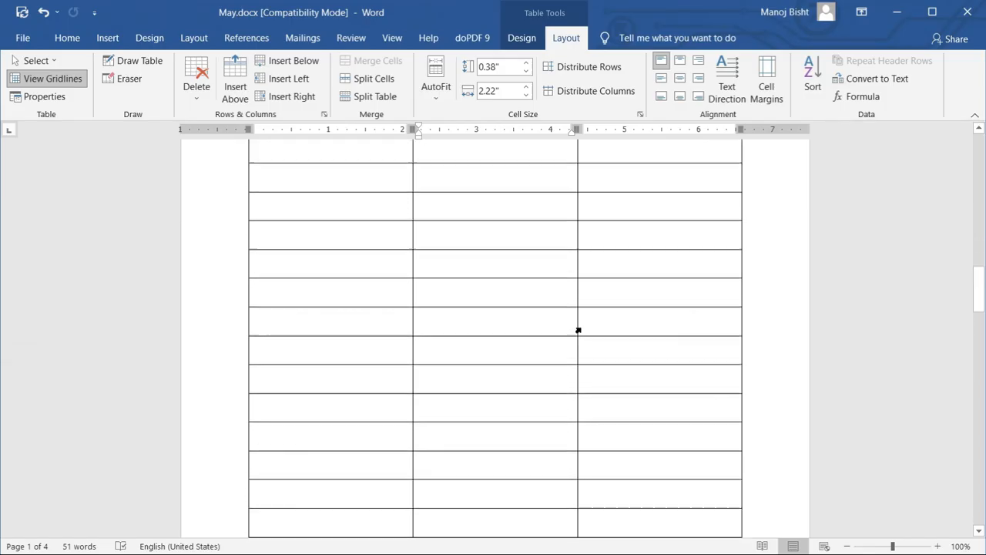
{"action": "scroll", "coordinate": [578, 330], "scroll_direction": "up", "scroll_amount": 10}
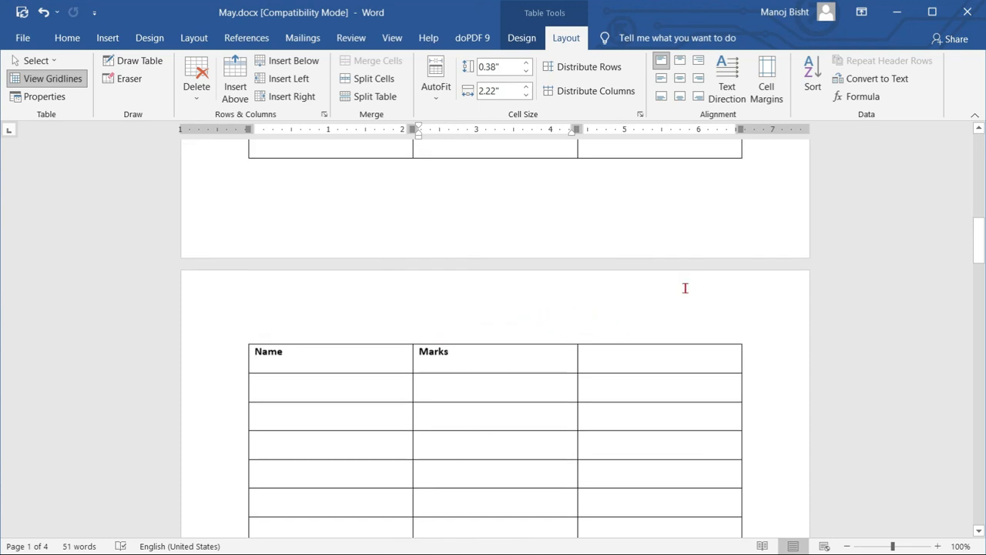
{"action": "scroll", "coordinate": [624, 326], "scroll_direction": "up", "scroll_amount": 15}
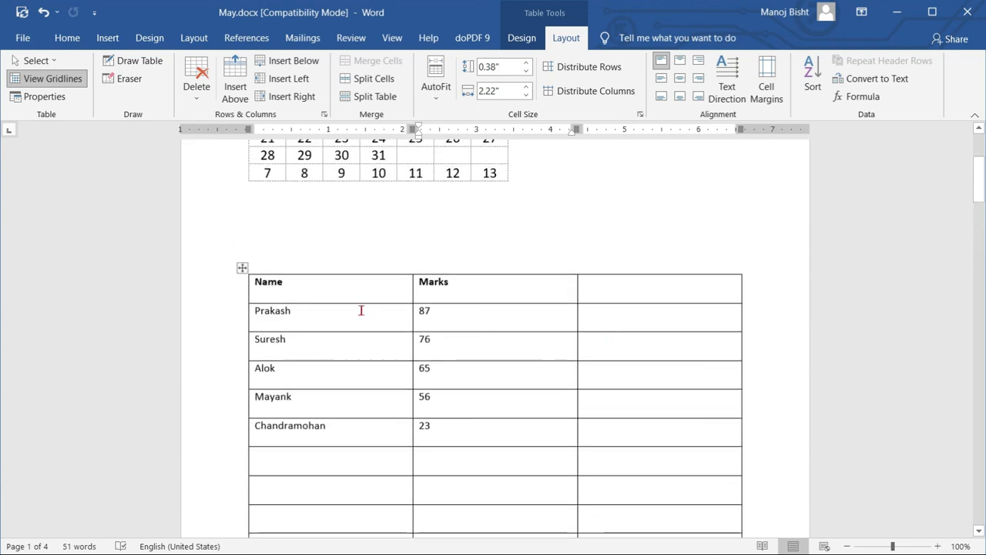
{"action": "left_click", "coordinate": [346, 295]}
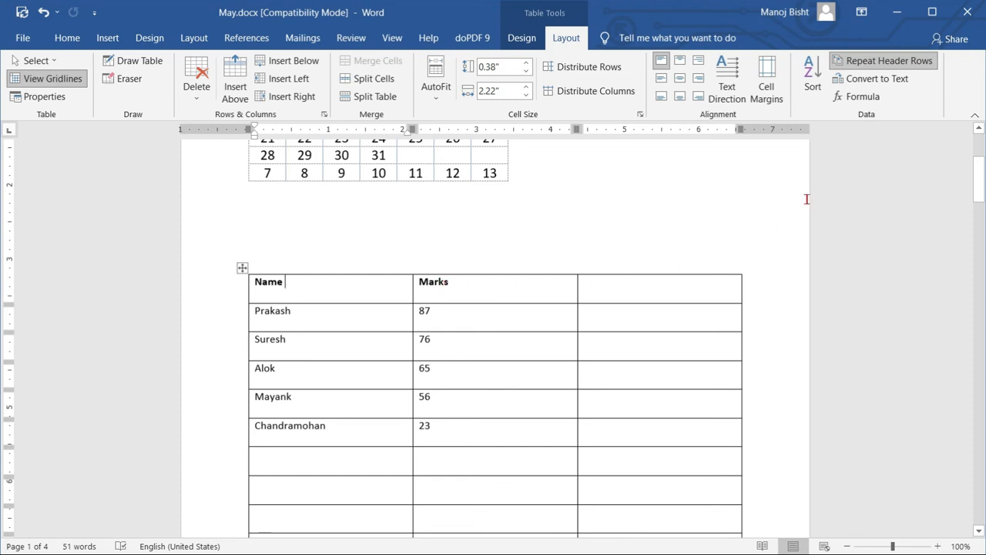
{"action": "left_click_drag", "start_coordinate": [303, 289], "coordinate": [470, 455]}
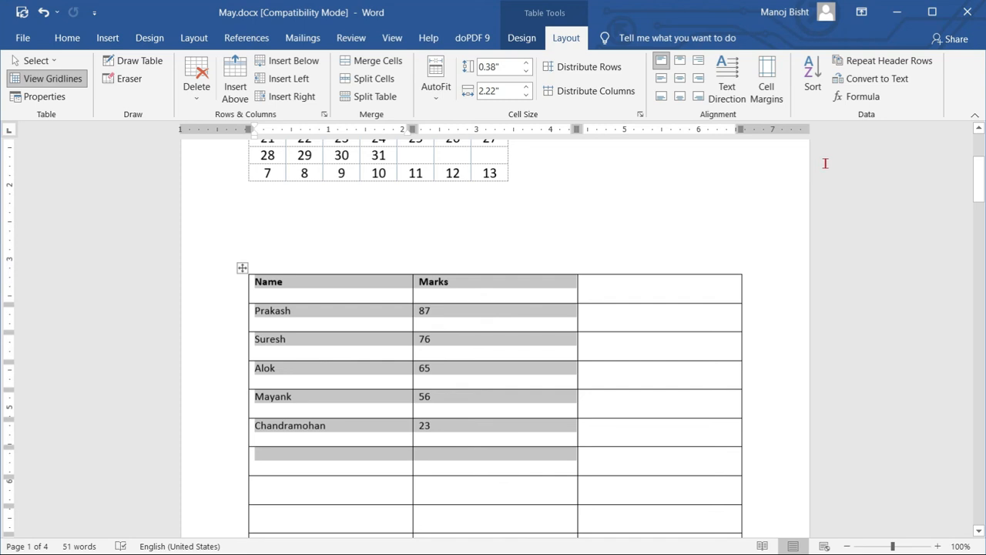
{"action": "left_click", "coordinate": [885, 83]}
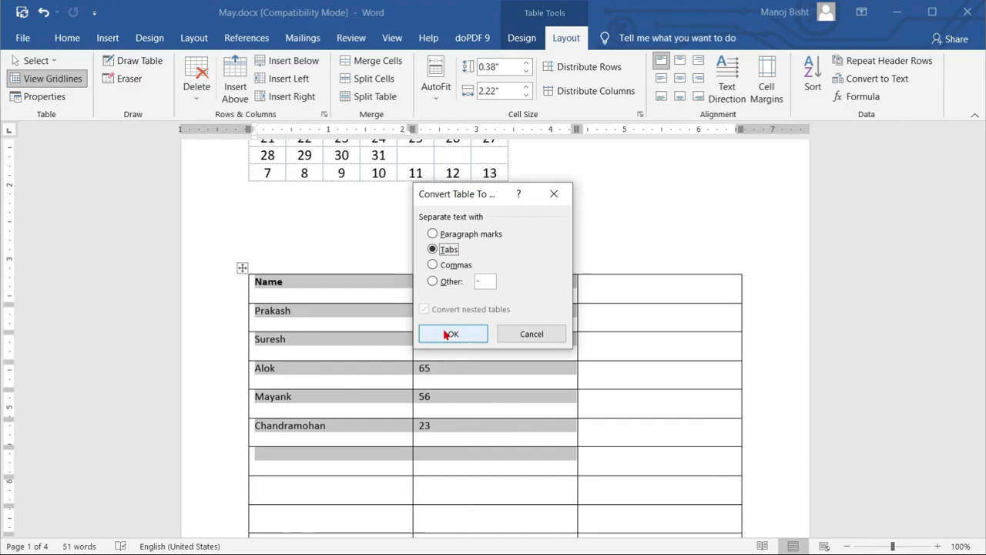
{"action": "left_click", "coordinate": [467, 468]}
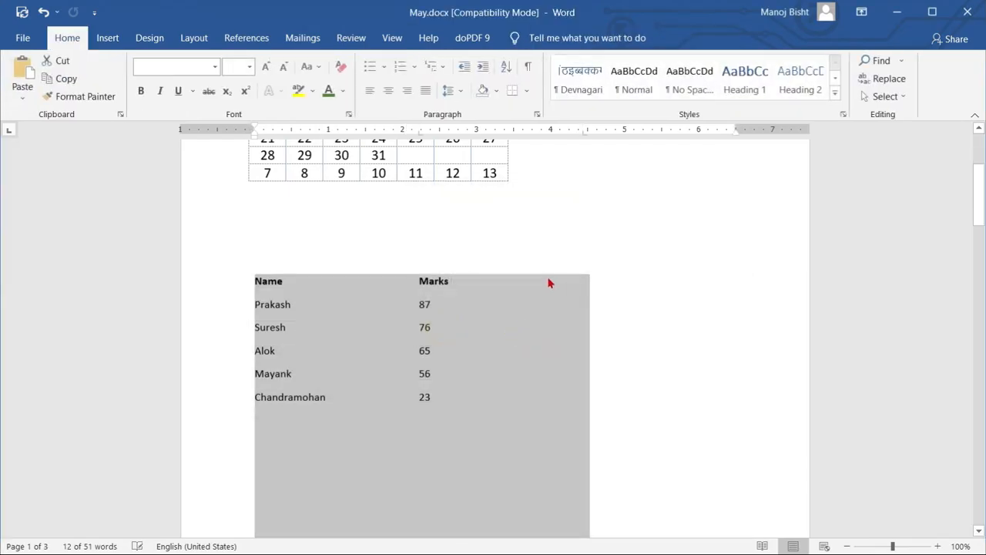
- Examine the tab-separated names and marks text that replaced the table
{"action": "left_click_drag", "start_coordinate": [437, 302], "coordinate": [548, 393]}
{"action": "left_click_drag", "start_coordinate": [352, 307], "coordinate": [476, 395]}
{"action": "scroll", "coordinate": [476, 394], "scroll_direction": "down", "scroll_amount": 1}
{"action": "scroll", "coordinate": [356, 304], "scroll_direction": "down", "scroll_amount": 5}
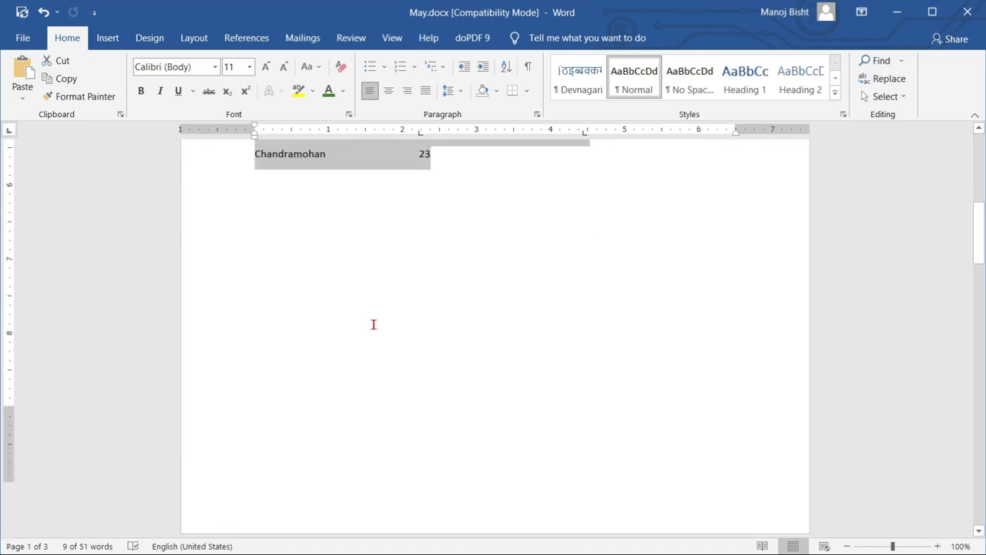
{"action": "scroll", "coordinate": [372, 324], "scroll_direction": "up", "scroll_amount": 6}
{"action": "scroll", "coordinate": [370, 323], "scroll_direction": "up", "scroll_amount": 1}
{"action": "left_click_drag", "start_coordinate": [269, 308], "coordinate": [452, 442]}
{"action": "left_click", "coordinate": [326, 370]}
{"action": "left_click_drag", "start_coordinate": [253, 318], "coordinate": [465, 436]}
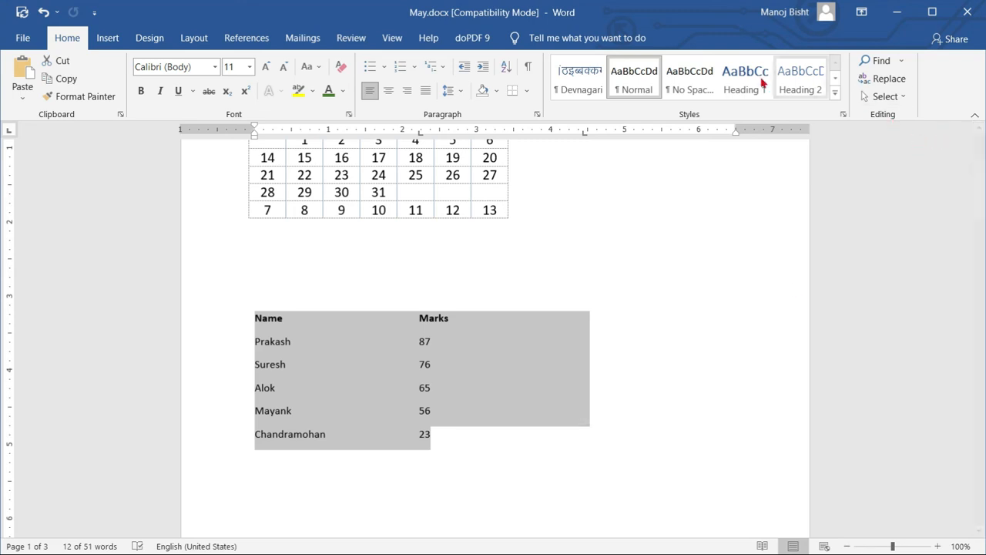
{"action": "left_click", "coordinate": [466, 353]}
- Append a blank row after the last row of the MAY calendar table
{"action": "left_click", "coordinate": [436, 192]}
{"action": "scroll", "coordinate": [462, 216], "scroll_direction": "up", "scroll_amount": 1}
{"action": "scroll", "coordinate": [477, 223], "scroll_direction": "up", "scroll_amount": 2}
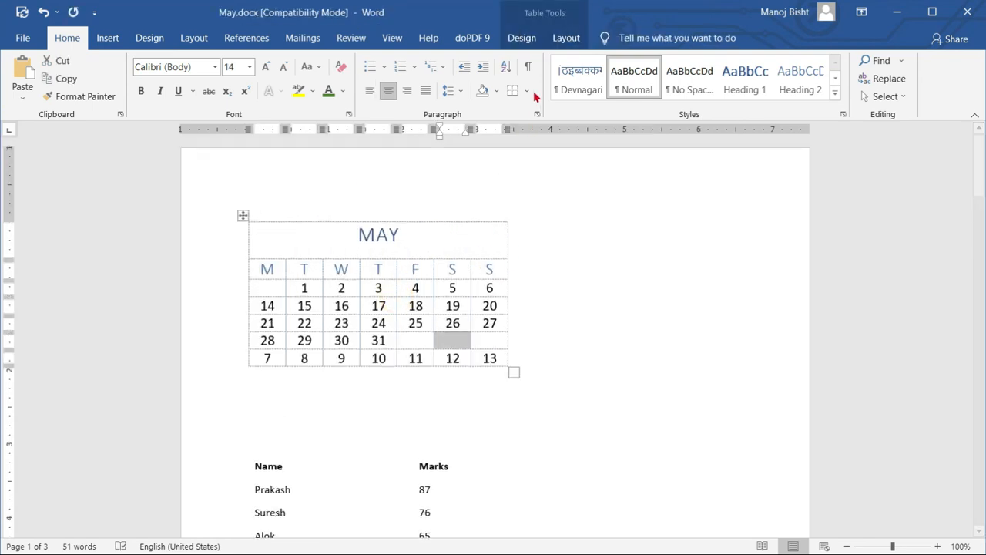
{"action": "left_click", "coordinate": [562, 38]}
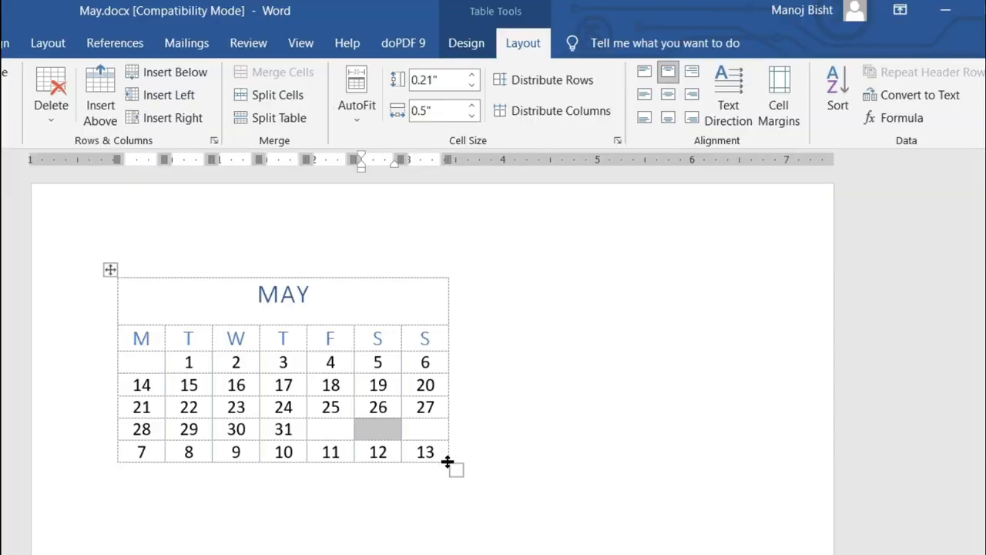
{"action": "left_click", "coordinate": [437, 454]}
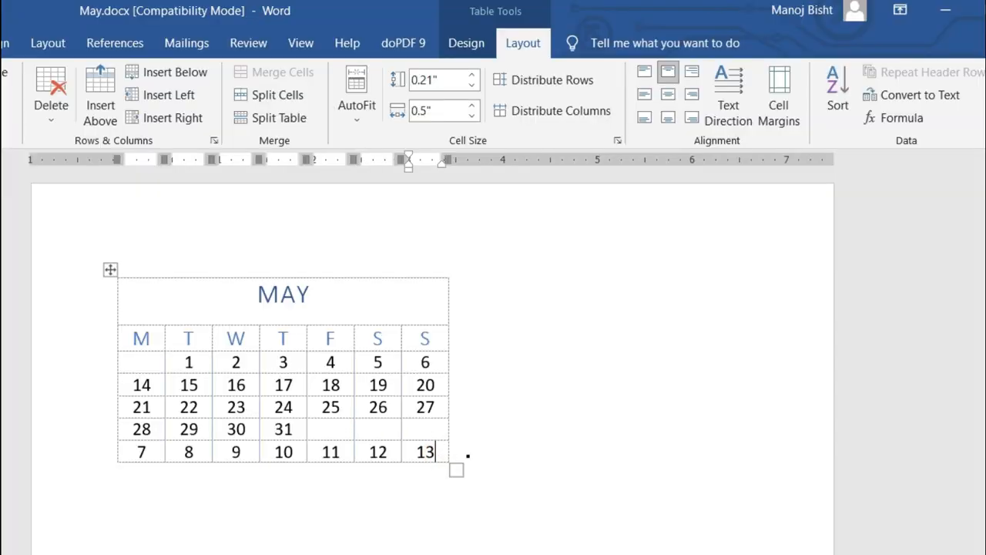
{"action": "key", "text": "Tab"}
{"action": "key", "text": "Tab"}
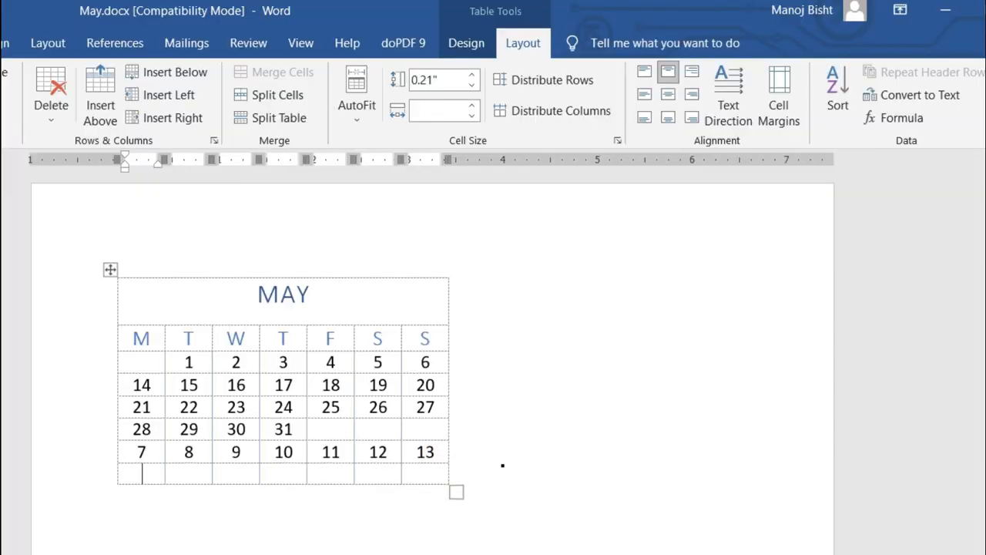
- Examine the functions offered for a formula in the first cell of the calendar's blank last row
{"action": "left_click", "coordinate": [142, 473]}
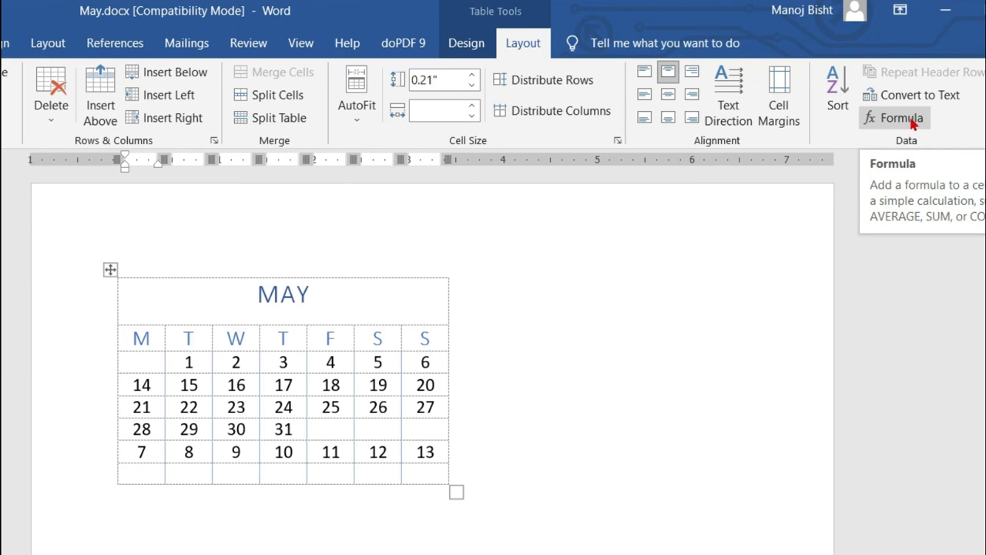
{"action": "left_click", "coordinate": [903, 118]}
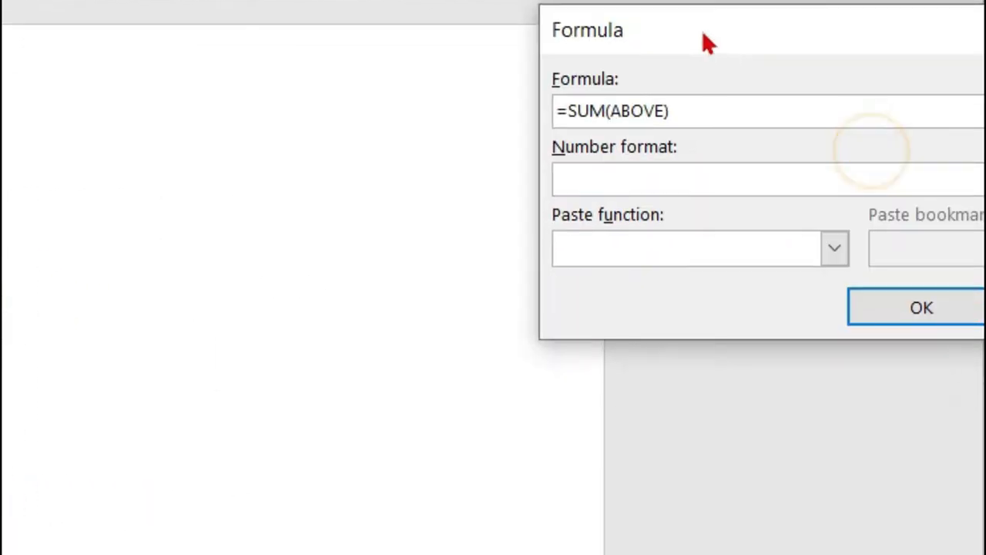
{"action": "left_click", "coordinate": [825, 249]}
{"action": "scroll", "coordinate": [730, 373], "scroll_direction": "down", "scroll_amount": 3}
{"action": "scroll", "coordinate": [732, 390], "scroll_direction": "down", "scroll_amount": 1}
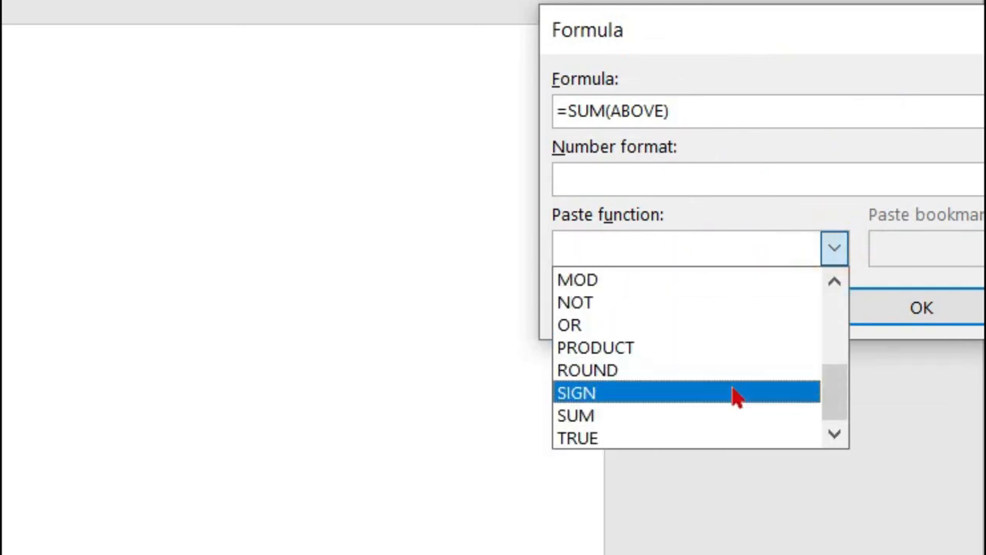
{"action": "scroll", "coordinate": [674, 416], "scroll_direction": "up", "scroll_amount": 2}
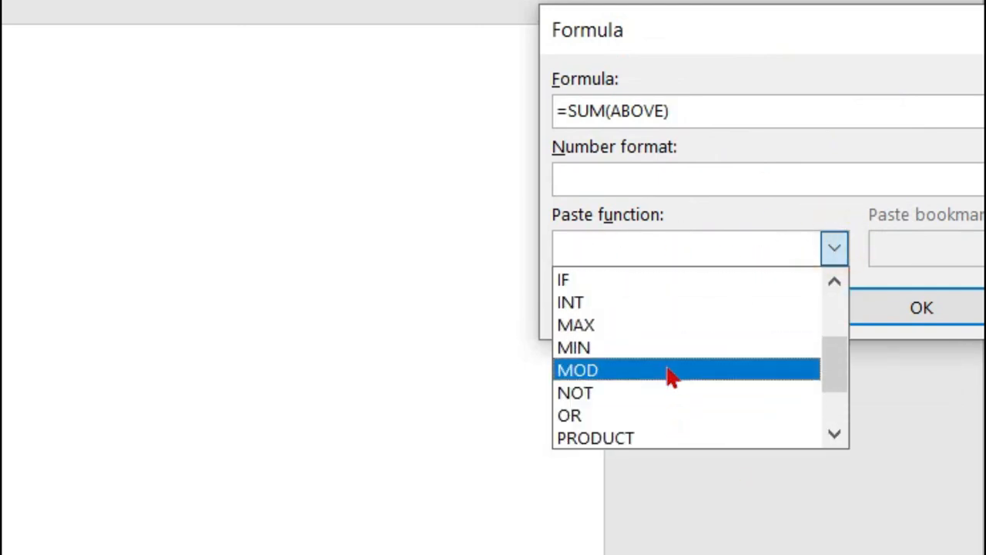
{"action": "scroll", "coordinate": [639, 362], "scroll_direction": "up", "scroll_amount": 1}
{"action": "scroll", "coordinate": [663, 362], "scroll_direction": "up", "scroll_amount": 1}
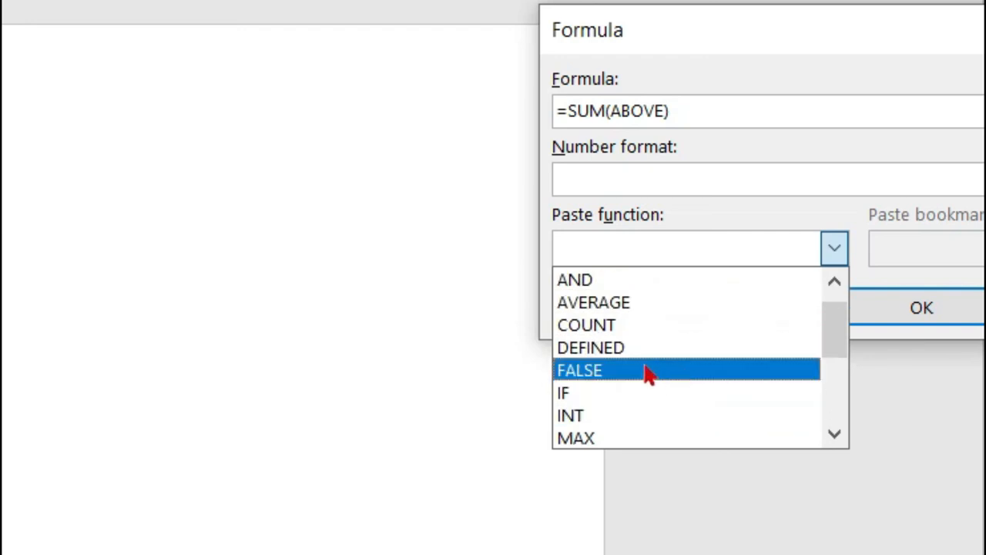
- Try adding the AVERAGE function to the cell formula, clear the formula and dismiss it without inserting anything
{"action": "left_click", "coordinate": [599, 306]}
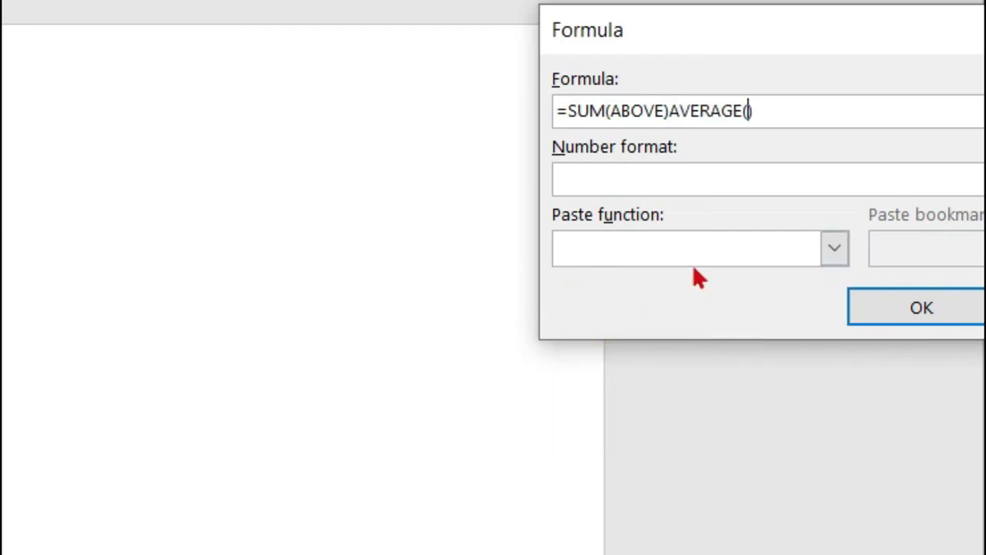
{"action": "left_click_drag", "start_coordinate": [799, 97], "coordinate": [478, 97]}
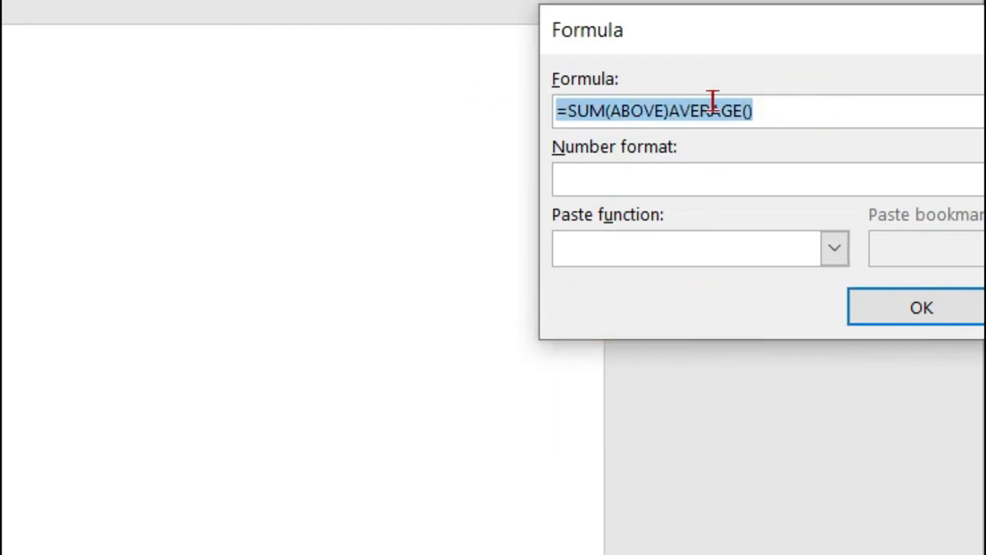
{"action": "key", "text": "Delete"}
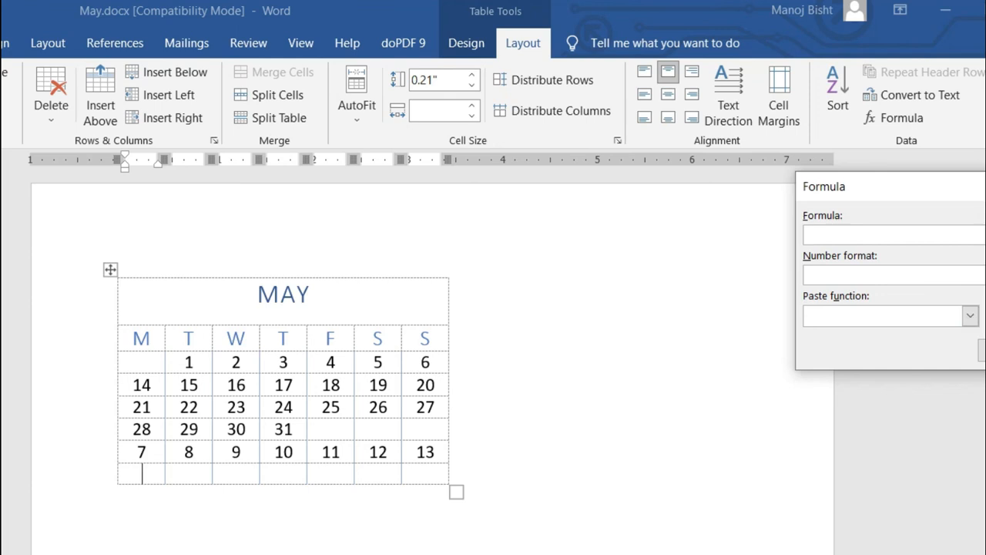
{"action": "key", "text": "Escape"}
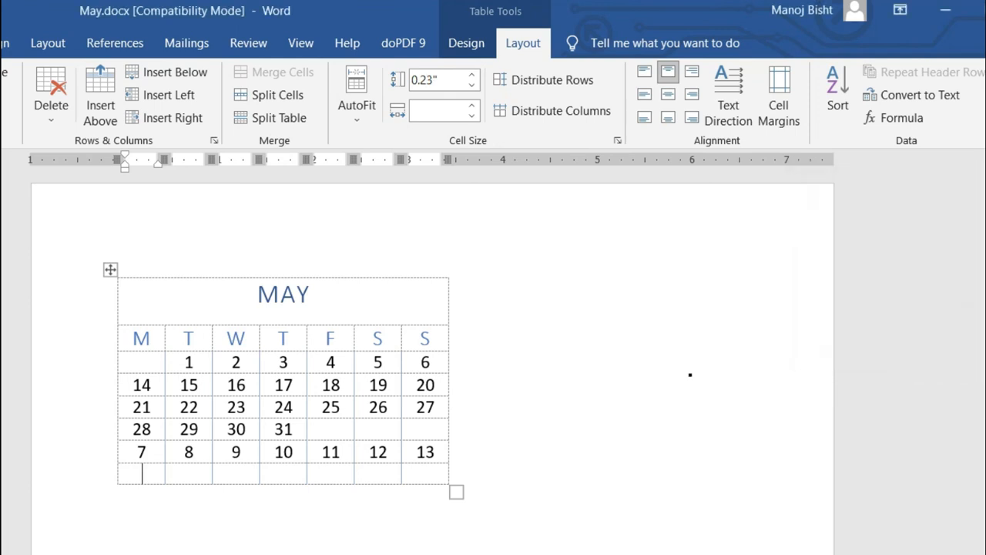
- Increase the height of the calendar's blank last row to about 0.73"
{"action": "left_click_drag", "start_coordinate": [188, 483], "coordinate": [188, 530]}
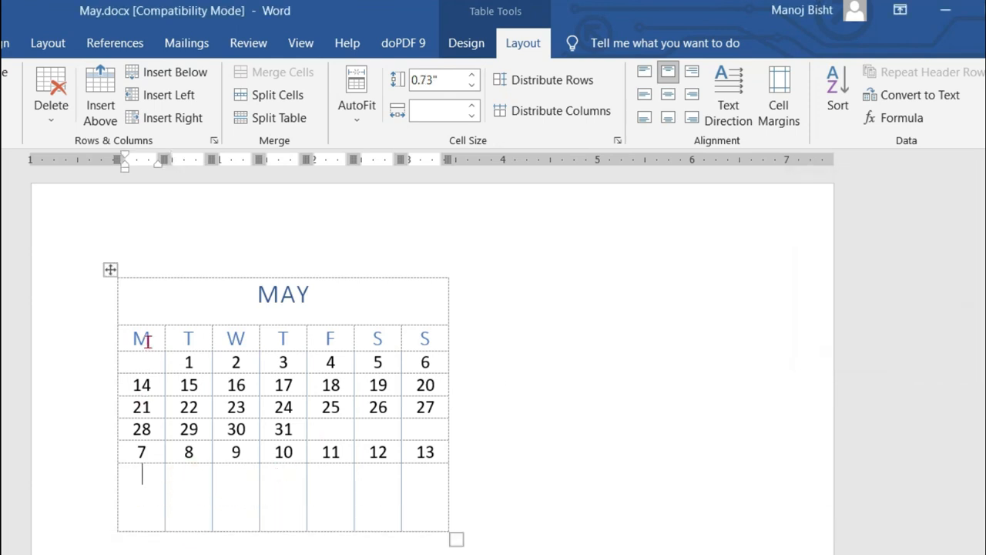
- Start a formula in the first cell of the calendar's blank last row, replacing the suggested SUM with the AVERAGE function
{"action": "left_click", "coordinate": [141, 490]}
{"action": "left_click", "coordinate": [897, 118]}
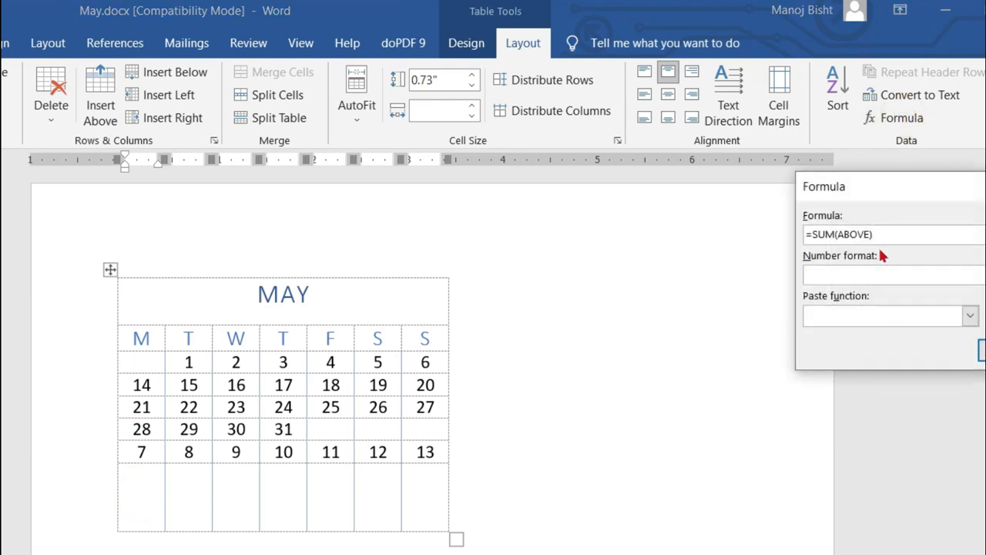
{"action": "left_click_drag", "start_coordinate": [882, 234], "coordinate": [781, 234]}
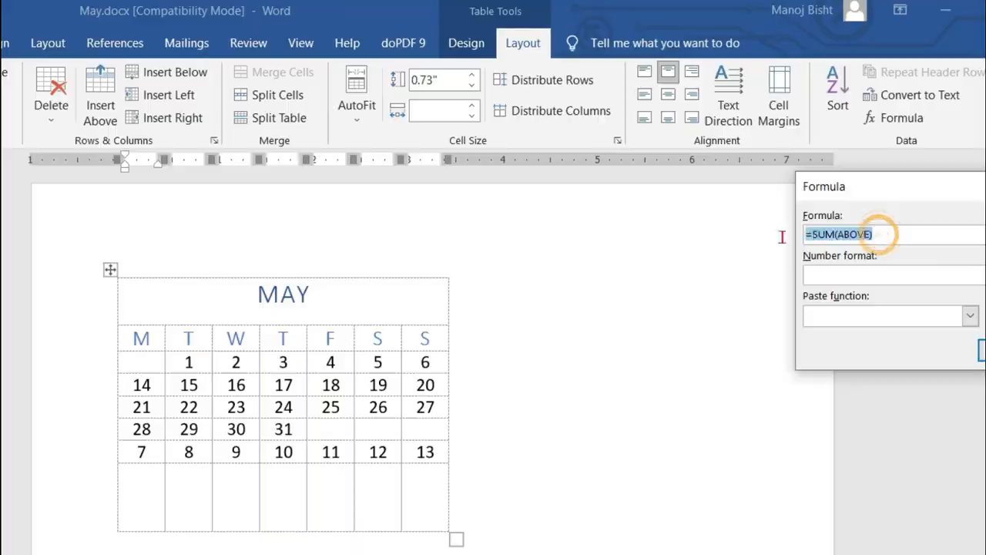
{"action": "key", "text": "BackSpace"}
{"action": "type", "text": "="}
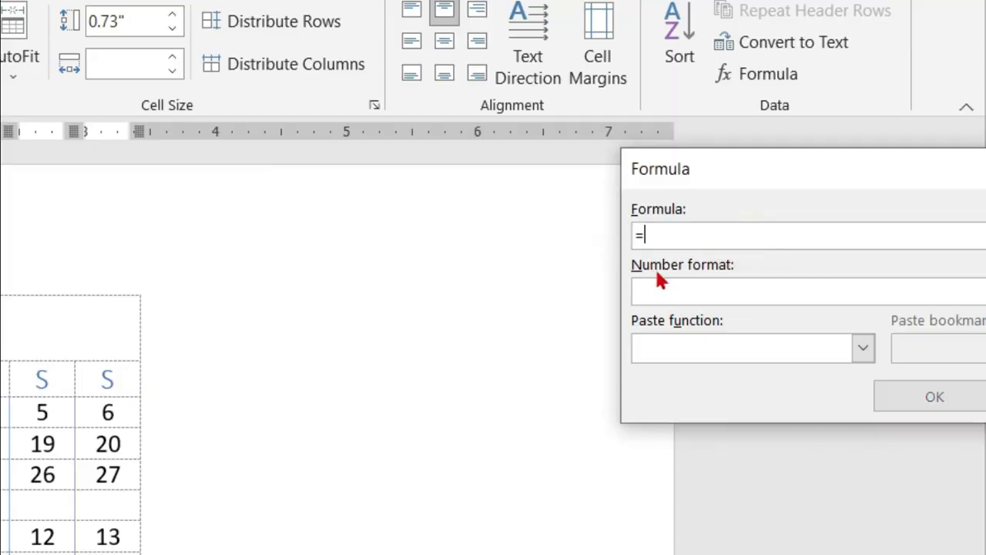
{"action": "left_click", "coordinate": [855, 347]}
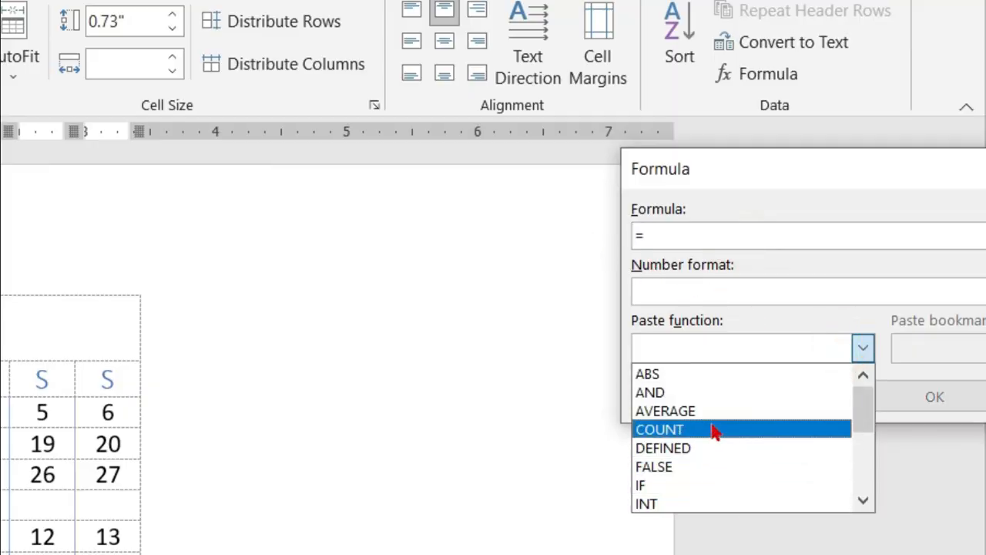
{"action": "left_click", "coordinate": [646, 413]}
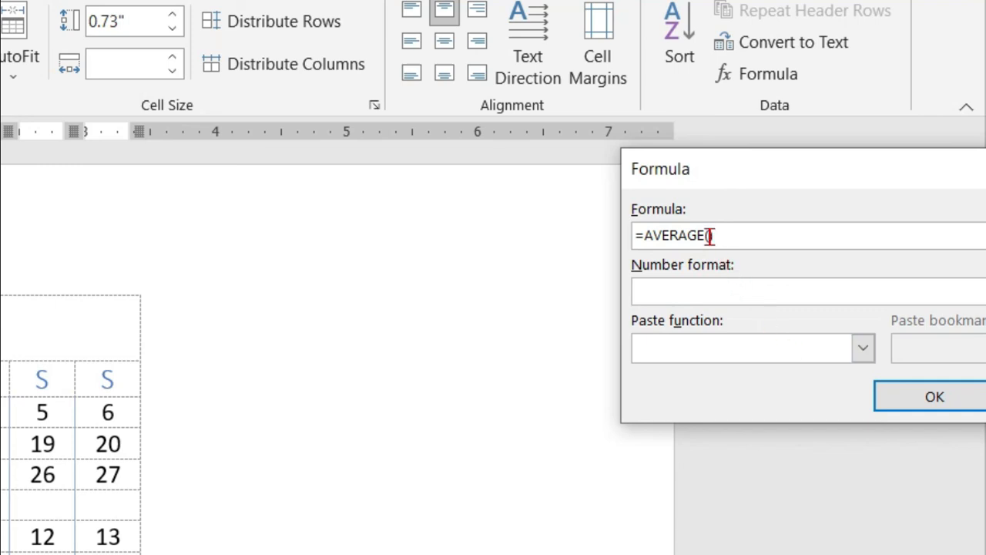
- Complete the cell formula as =AVERAGE(above) and insert it below the M column
{"action": "left_click_drag", "start_coordinate": [749, 181], "coordinate": [350, 202]}
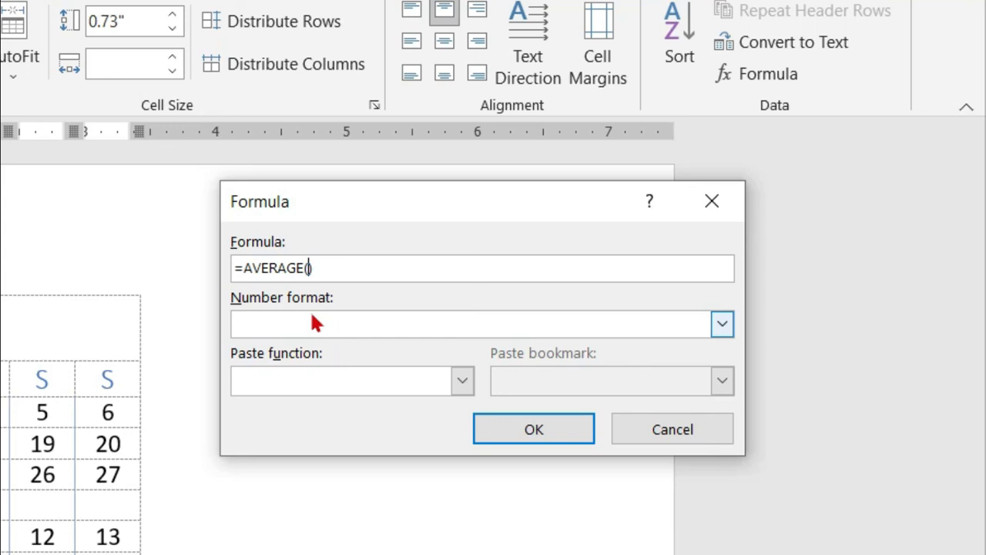
{"action": "type", "text": "abo"}
{"action": "type", "text": "v"}
{"action": "key", "text": "BackSpace"}
{"action": "type", "text": "bove"}
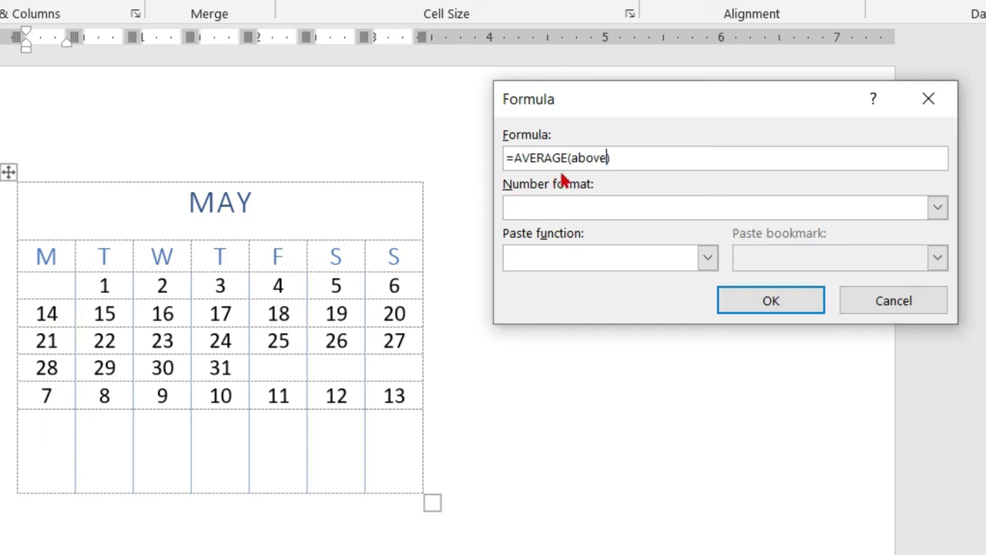
{"action": "left_click", "coordinate": [792, 300]}
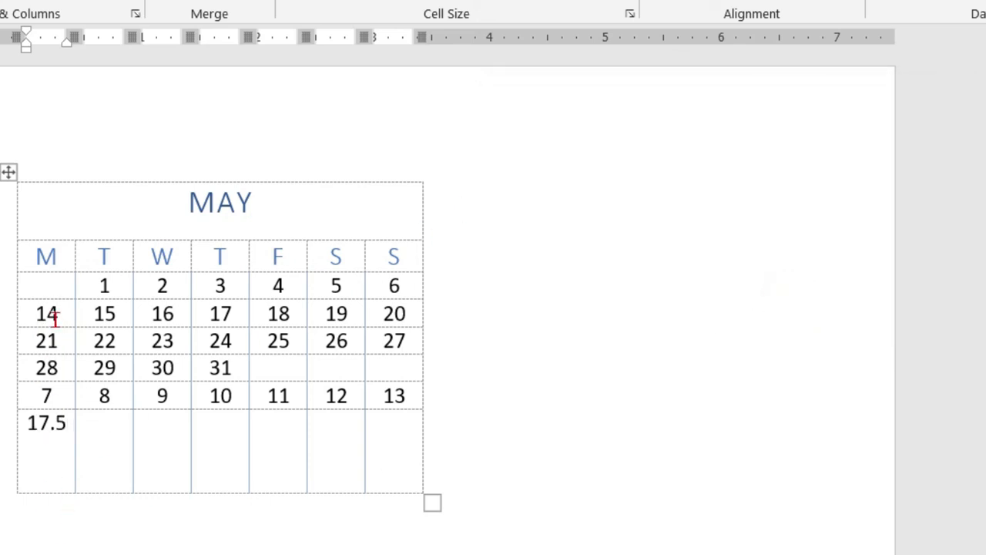
{"action": "left_click_drag", "start_coordinate": [27, 315], "coordinate": [47, 390]}
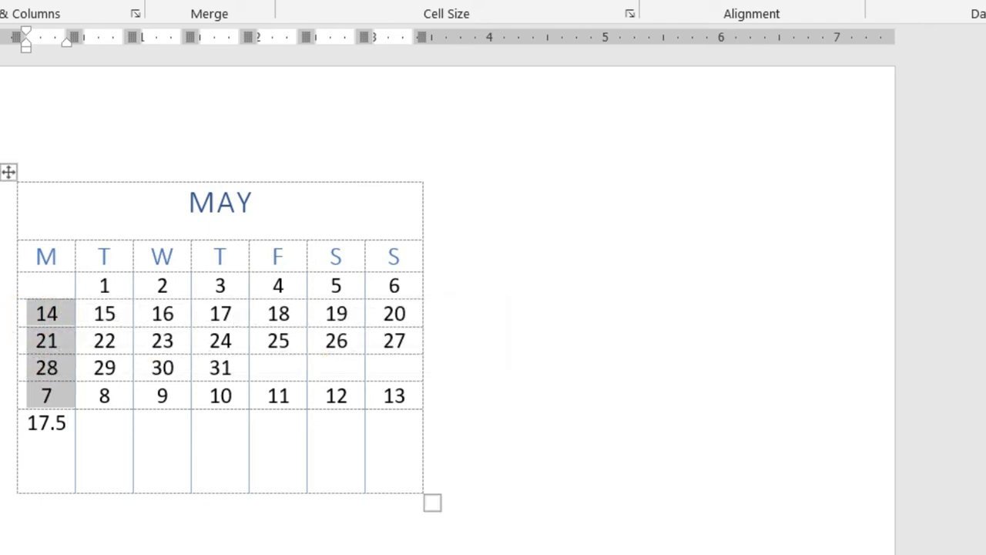
{"action": "left_click_drag", "start_coordinate": [67, 433], "coordinate": [26, 433]}
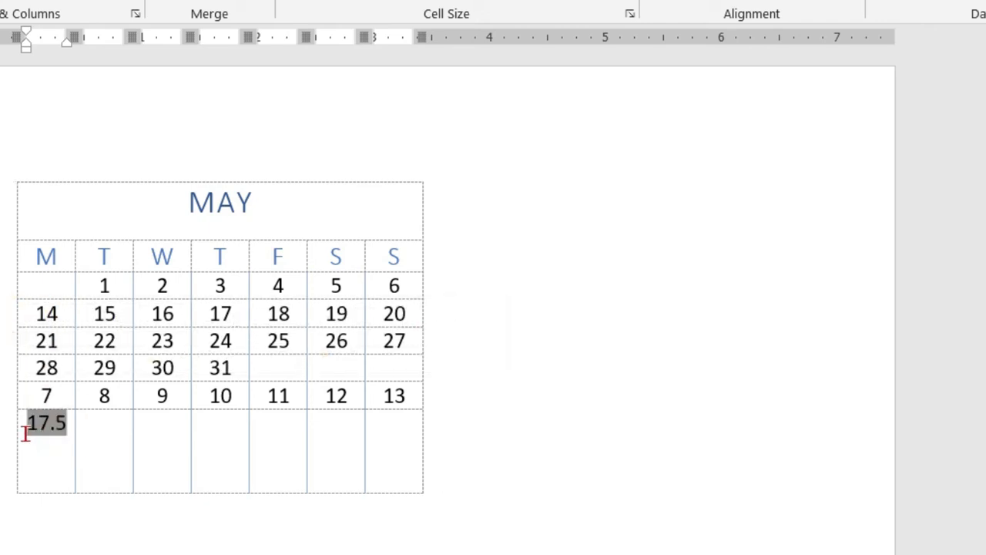
{"action": "left_click", "coordinate": [209, 447]}
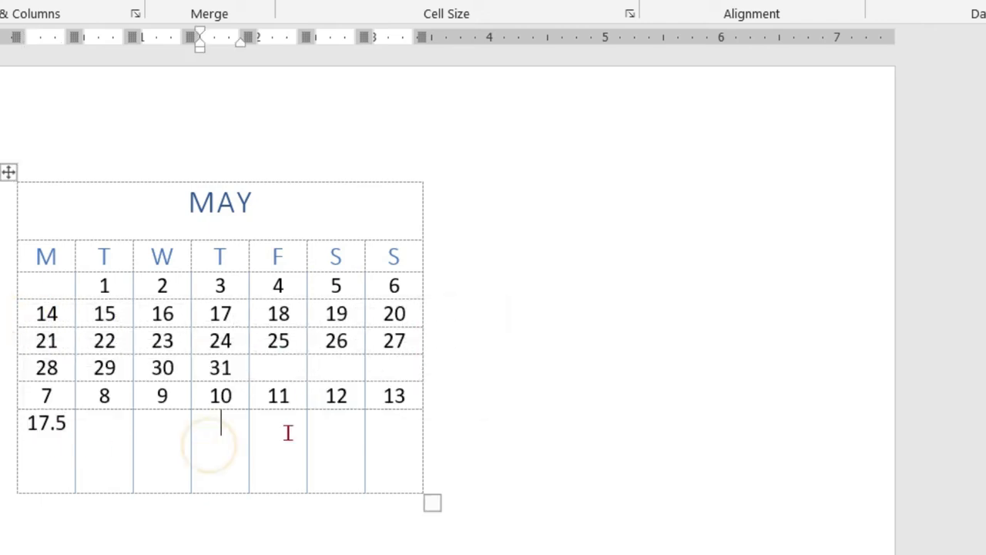
- Replace the 13 at the end of the calendar row starting with 7 with the formula =AVERAGE(left)
{"action": "left_click", "coordinate": [394, 395]}
{"action": "double_click", "coordinate": [394, 395]}
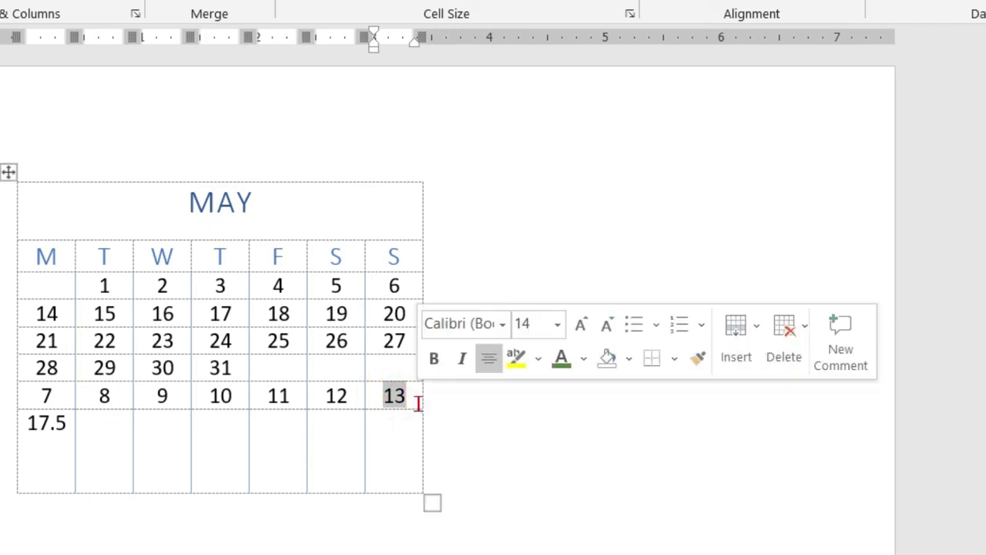
{"action": "key", "text": "Delete"}
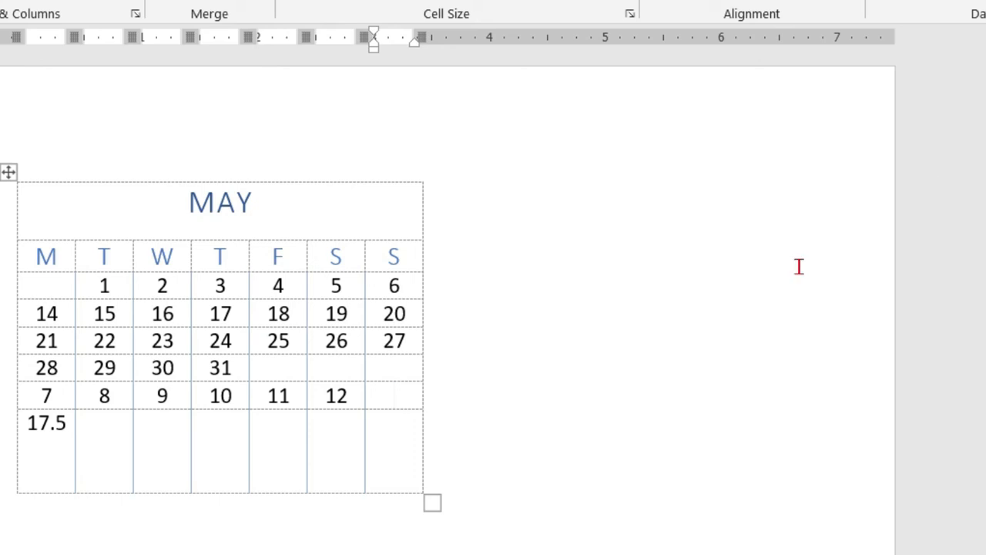
{"action": "left_click", "coordinate": [969, 2]}
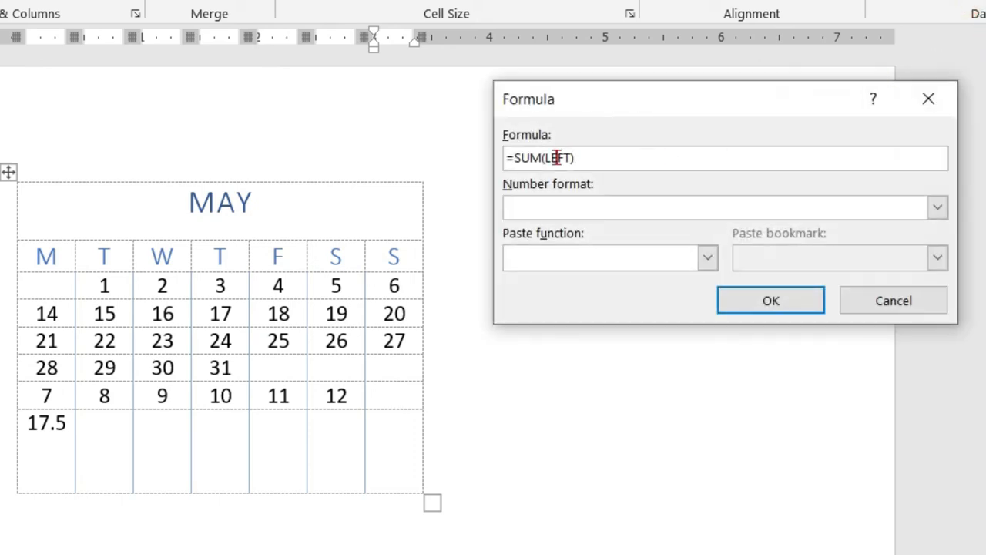
{"action": "left_click_drag", "start_coordinate": [583, 159], "coordinate": [510, 157]}
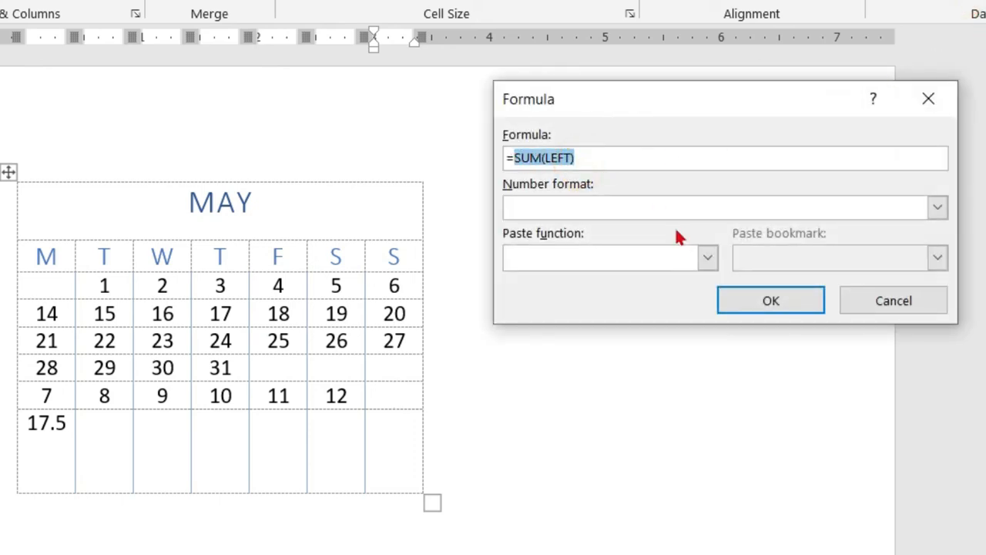
{"action": "key", "text": "Delete"}
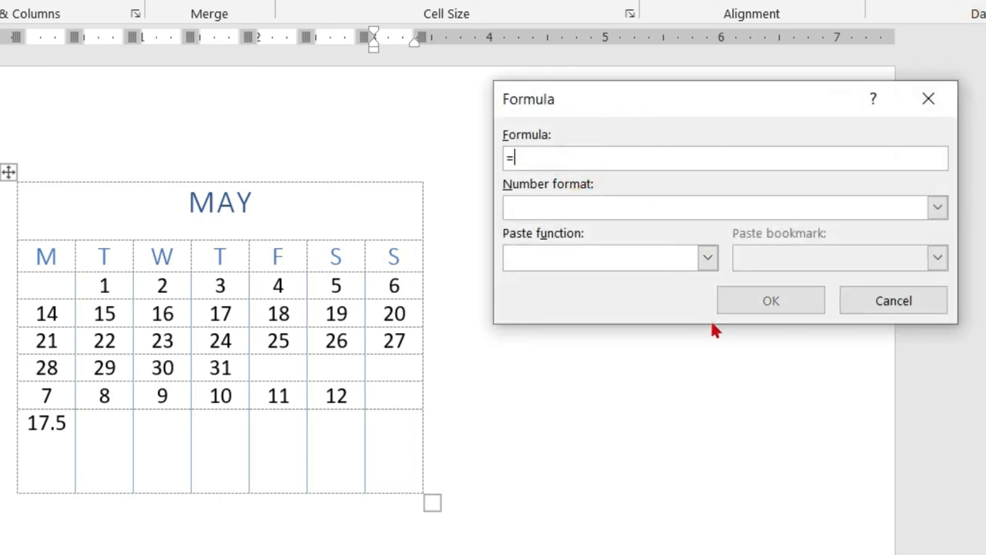
{"action": "left_click", "coordinate": [707, 257]}
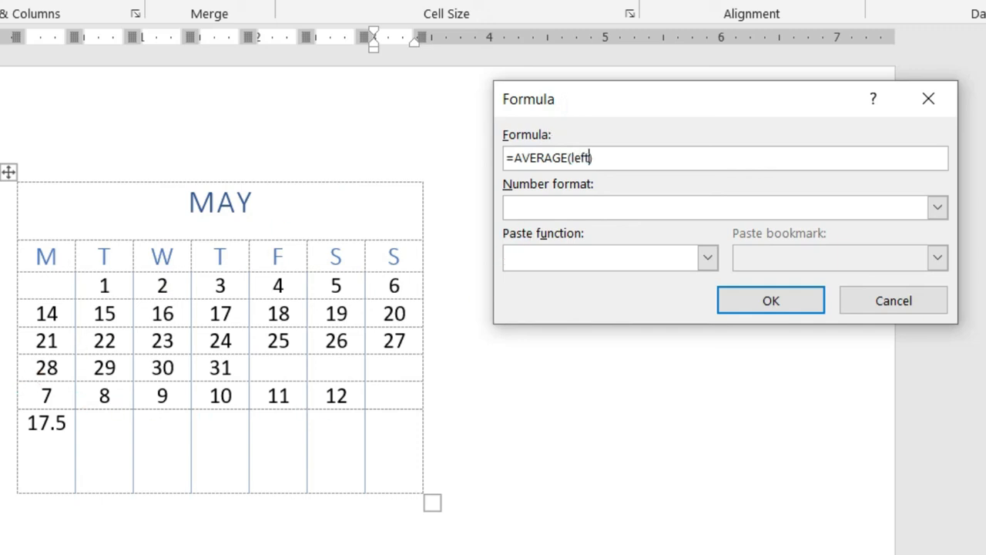
{"action": "left_click", "coordinate": [767, 302]}
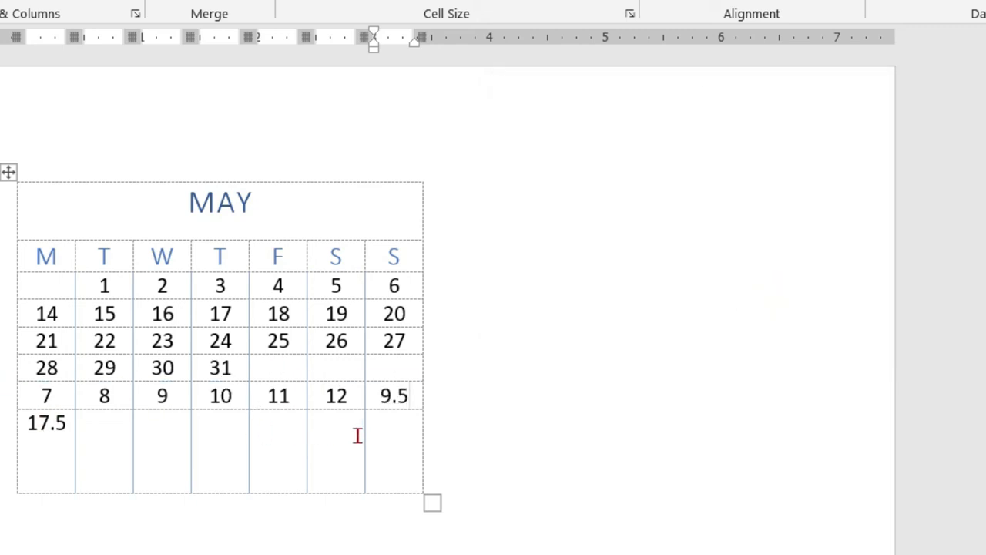
- Examine the functions offered for the =AVERAGE(left) formula in the last column, and accept the same formula again
{"action": "left_click_drag", "start_coordinate": [413, 396], "coordinate": [388, 403]}
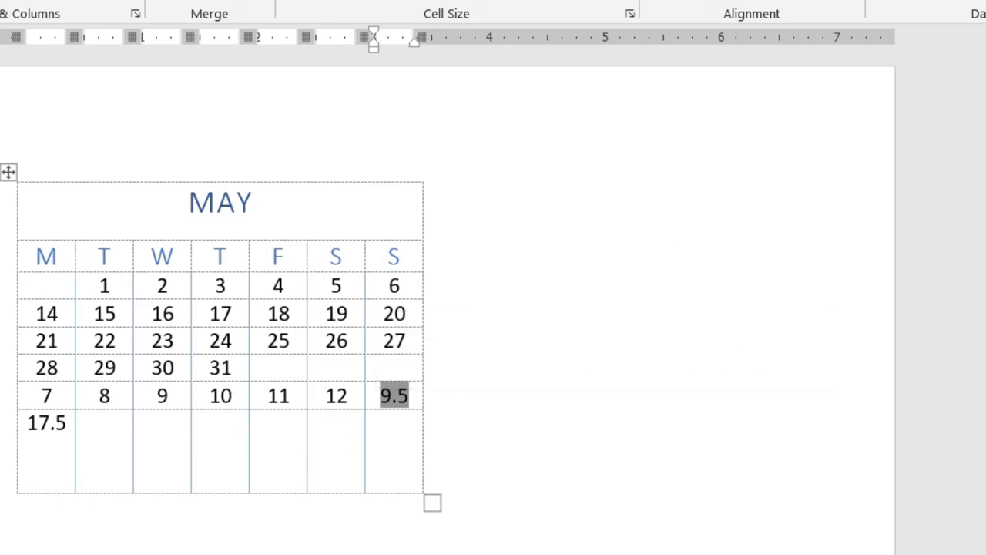
{"action": "left_click", "coordinate": [708, 259]}
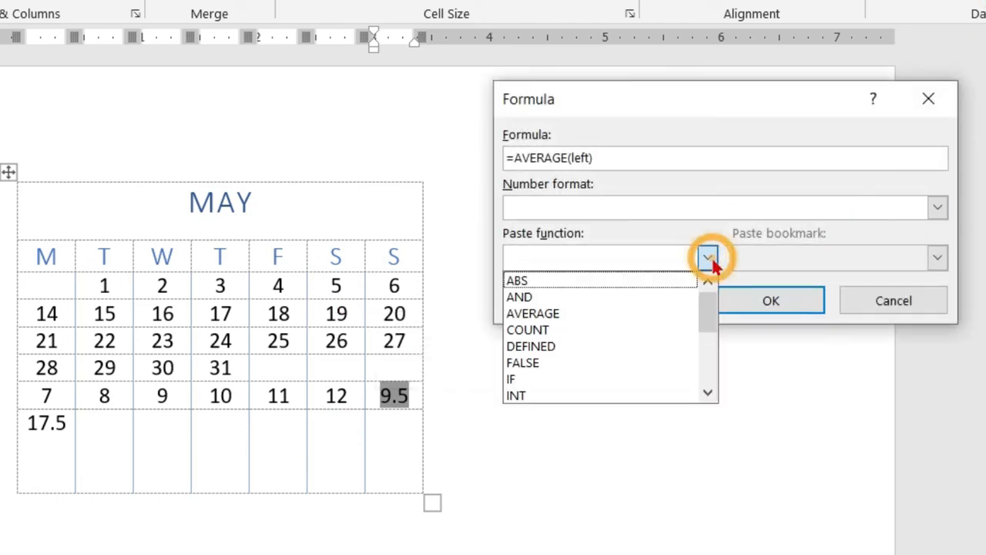
{"action": "scroll", "coordinate": [594, 382], "scroll_direction": "down", "scroll_amount": 3}
{"action": "scroll", "coordinate": [597, 351], "scroll_direction": "down", "scroll_amount": 1}
{"action": "scroll", "coordinate": [628, 358], "scroll_direction": "up", "scroll_amount": 3}
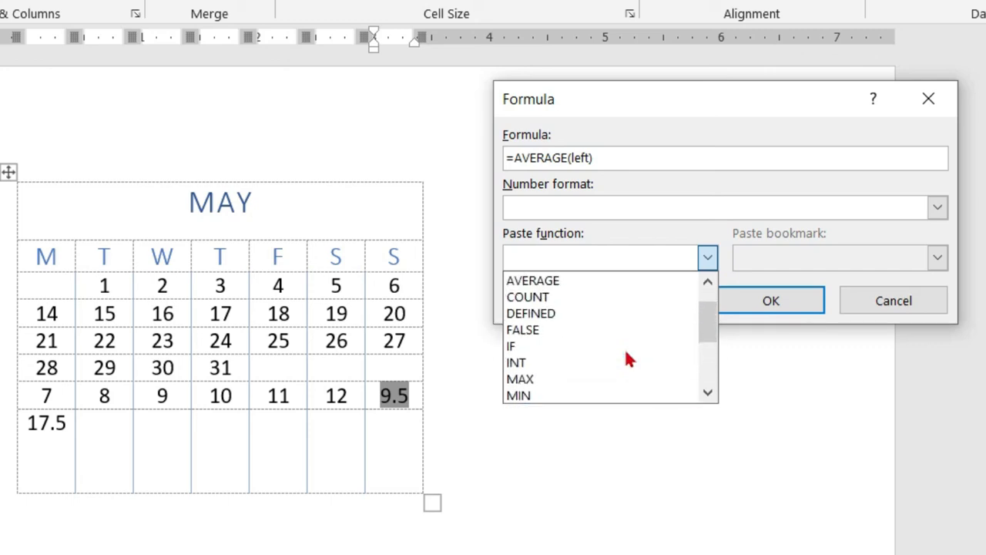
{"action": "scroll", "coordinate": [609, 308], "scroll_direction": "up", "scroll_amount": 1}
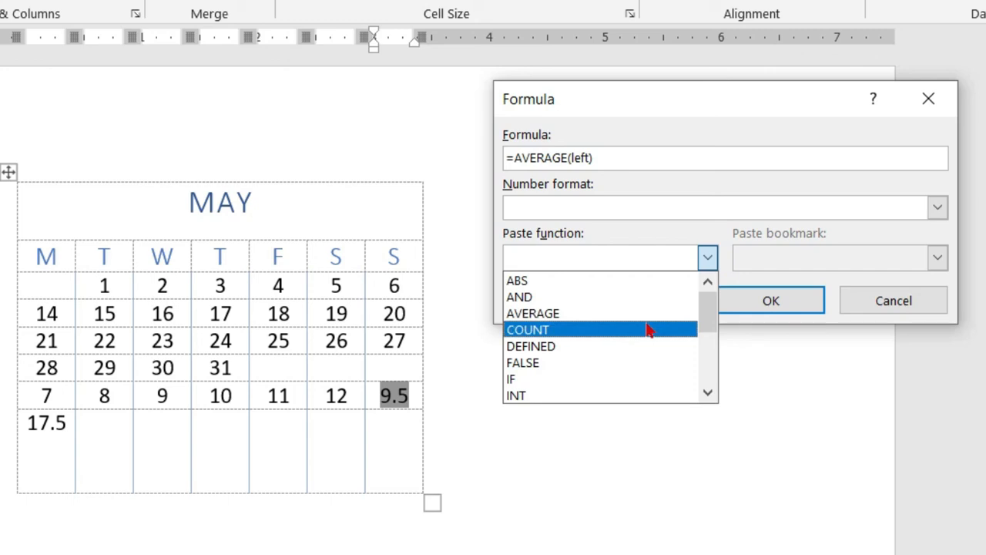
{"action": "left_click", "coordinate": [839, 239]}
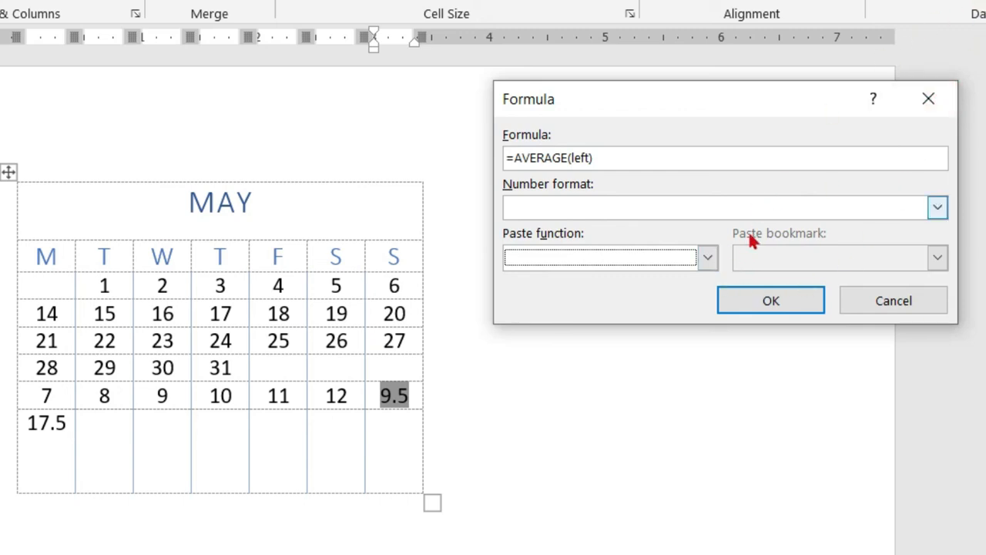
{"action": "left_click", "coordinate": [707, 257]}
{"action": "scroll", "coordinate": [661, 339], "scroll_direction": "down", "scroll_amount": 1}
{"action": "scroll", "coordinate": [661, 339], "scroll_direction": "down", "scroll_amount": 2}
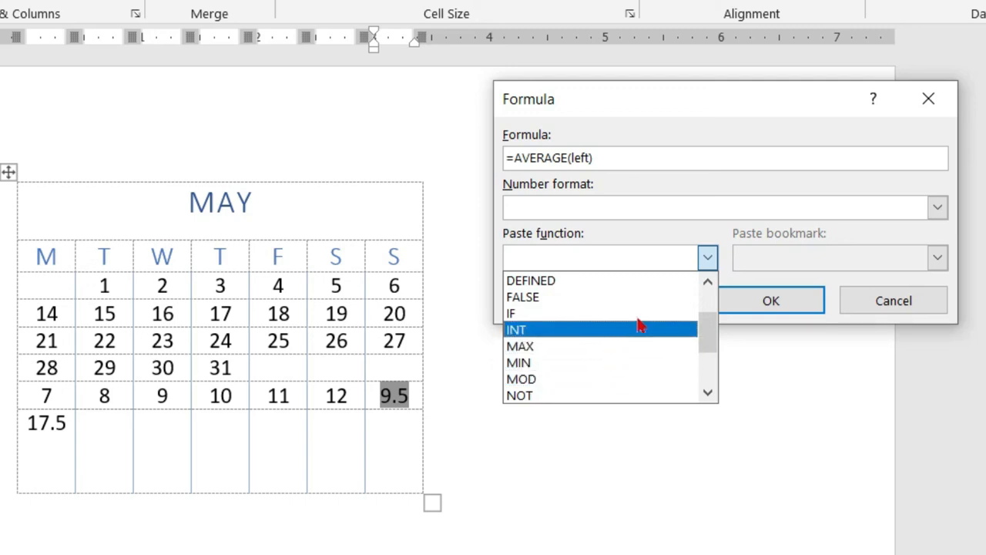
{"action": "scroll", "coordinate": [633, 397], "scroll_direction": "up", "scroll_amount": 1}
{"action": "scroll", "coordinate": [608, 385], "scroll_direction": "up", "scroll_amount": 1}
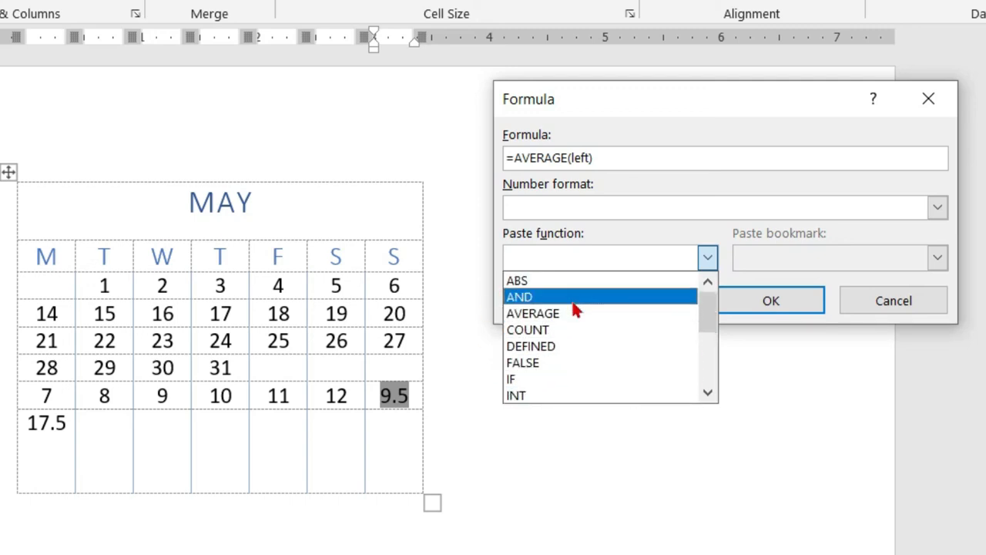
{"action": "scroll", "coordinate": [628, 339], "scroll_direction": "down", "scroll_amount": 2}
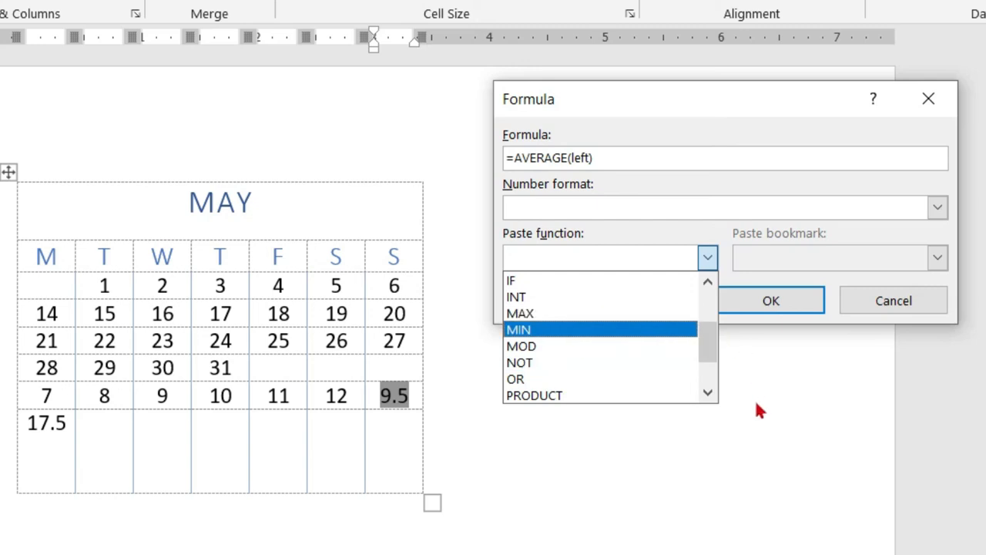
{"action": "left_click", "coordinate": [888, 325]}
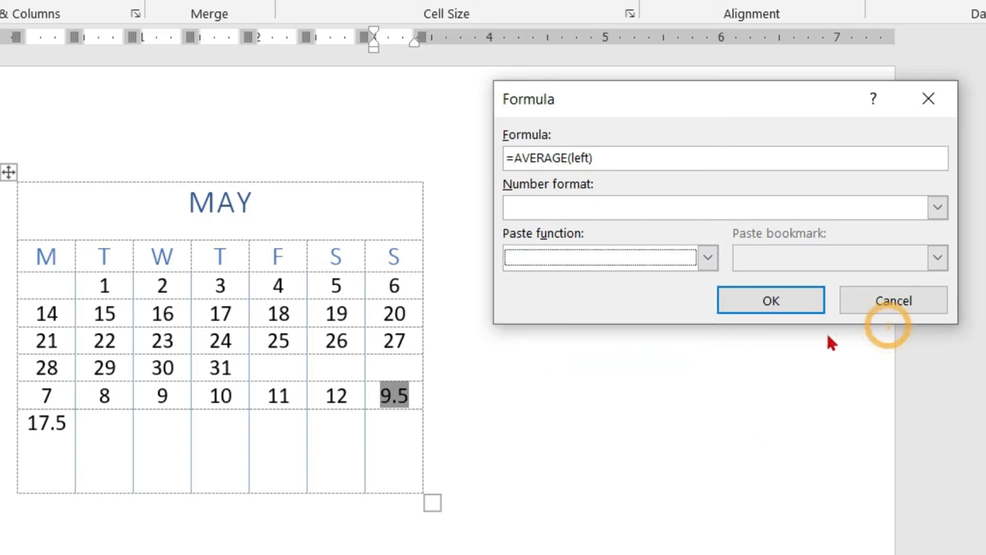
{"action": "left_click", "coordinate": [786, 302]}
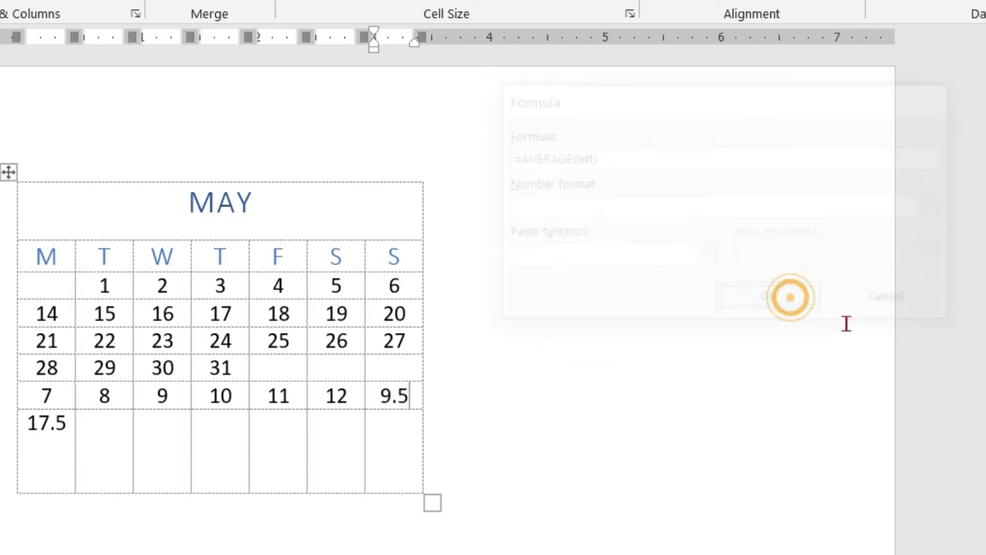